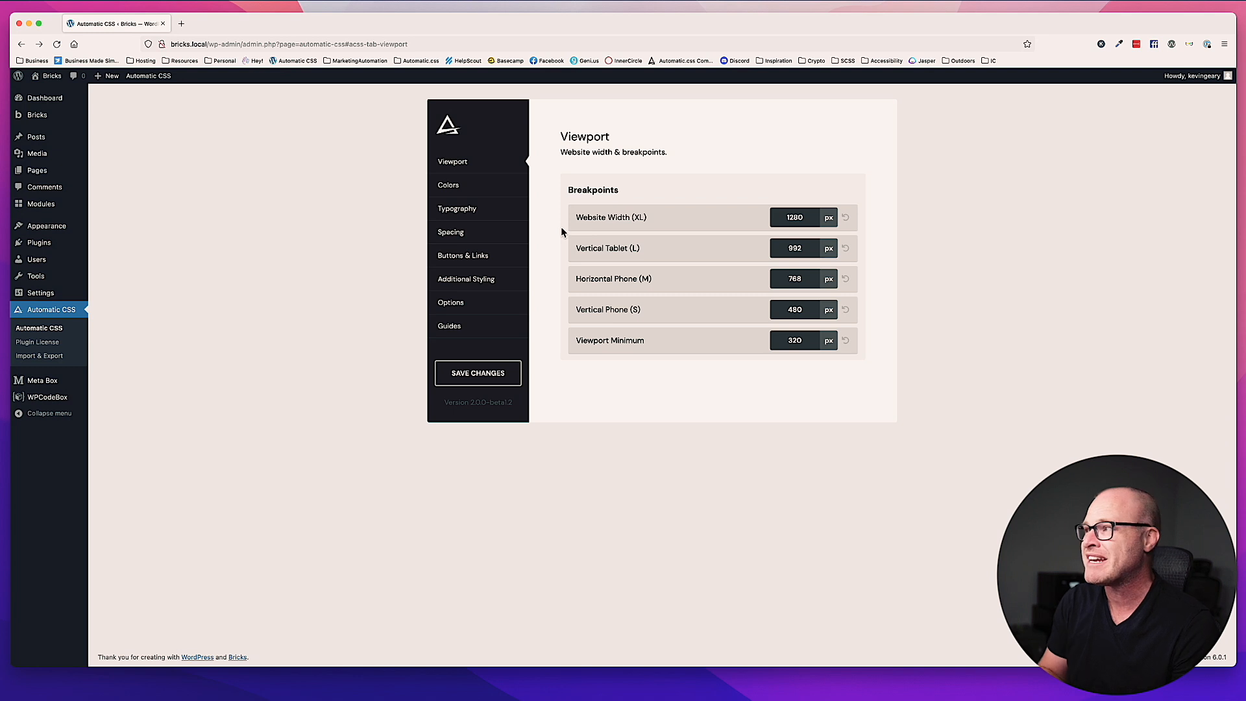
Look over the Colors settings and read the Typography hints for Base Text Size, the desktop and mobile scales, and "S" Minimum.
click(477, 186)
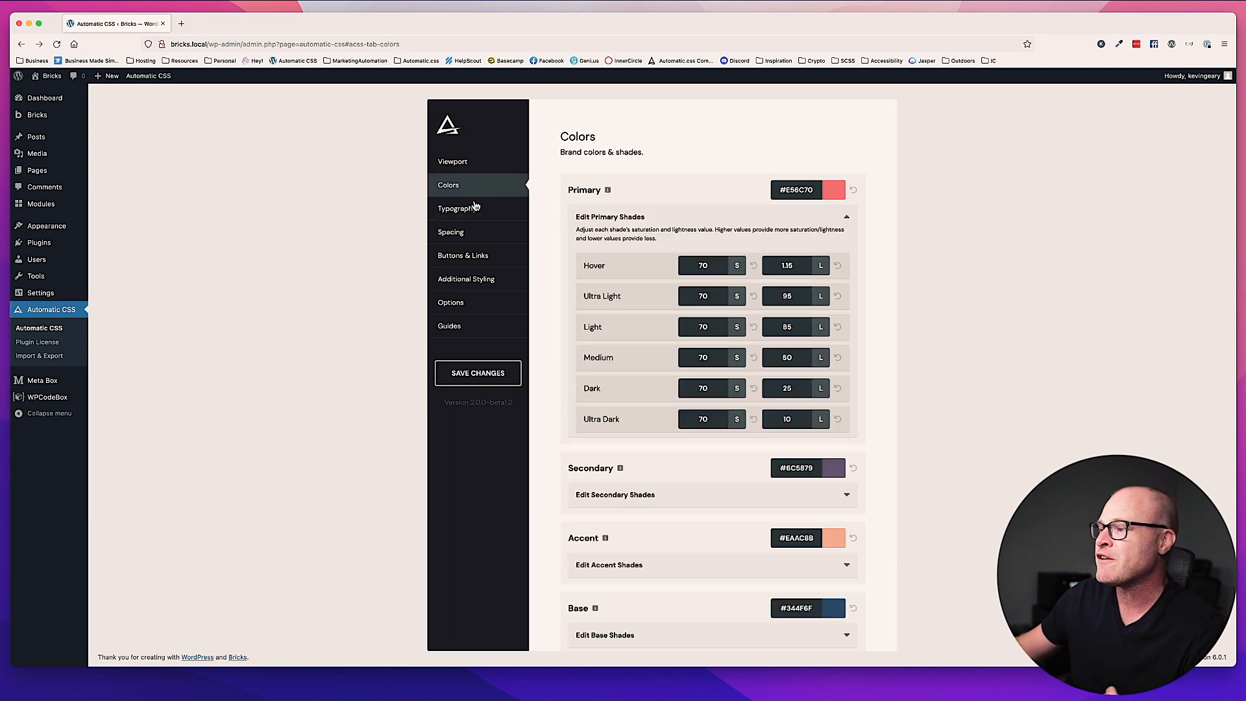
click(474, 209)
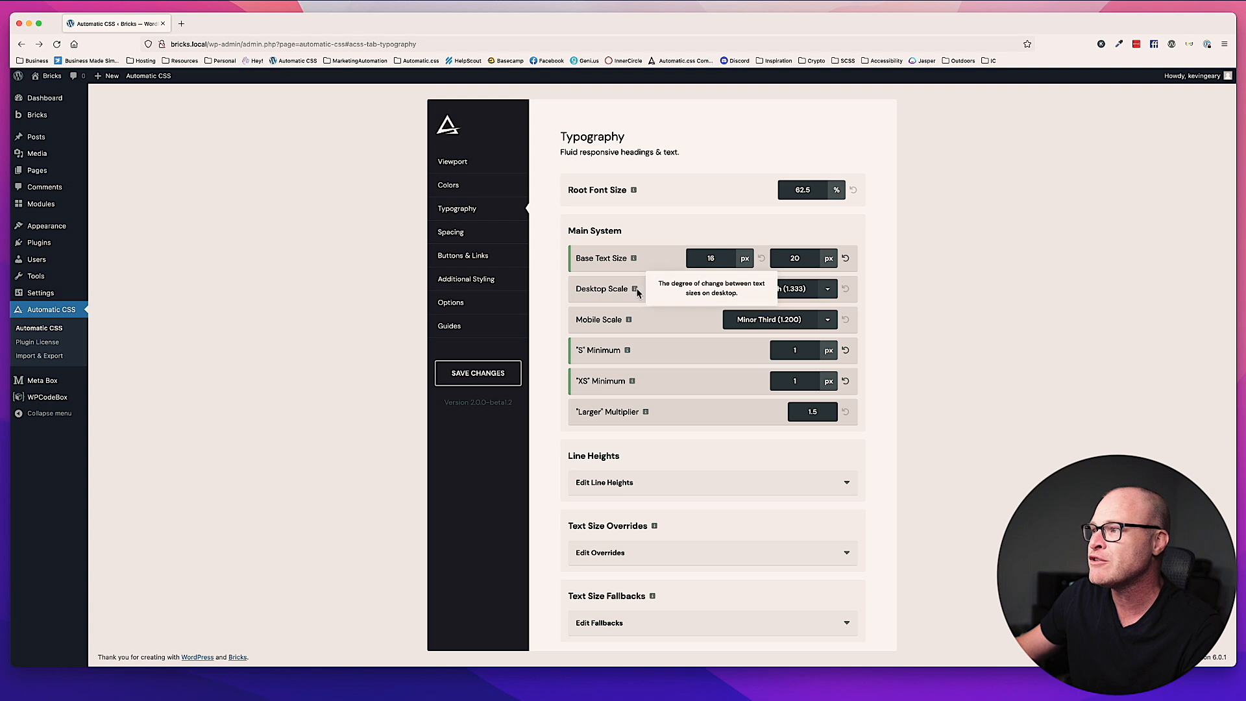
mouse_move(629, 322)
mouse_move(629, 350)
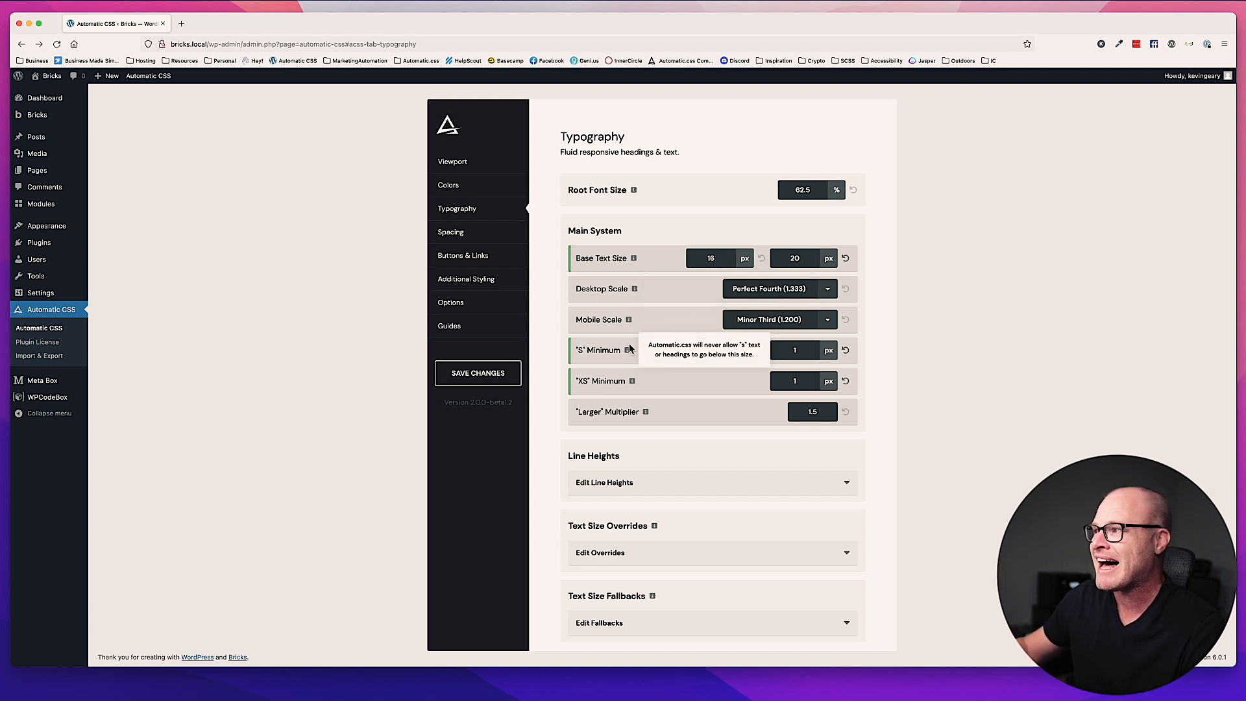
mouse_move(586, 323)
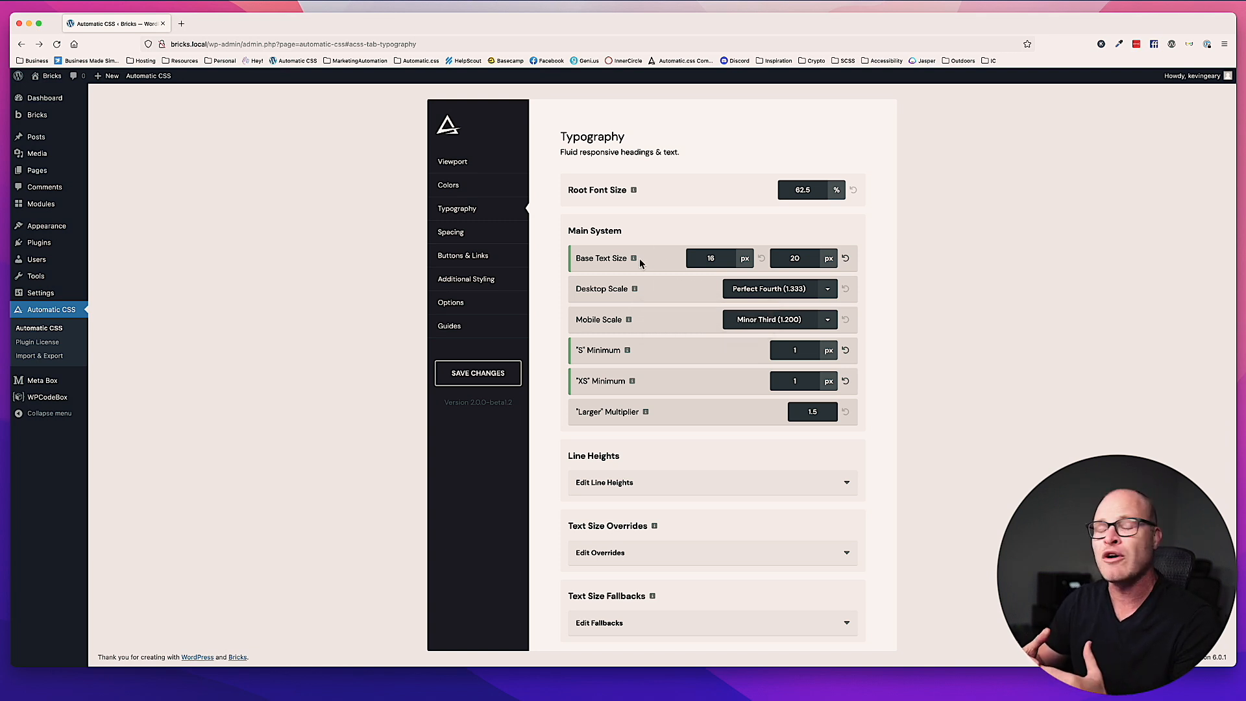
mouse_move(638, 259)
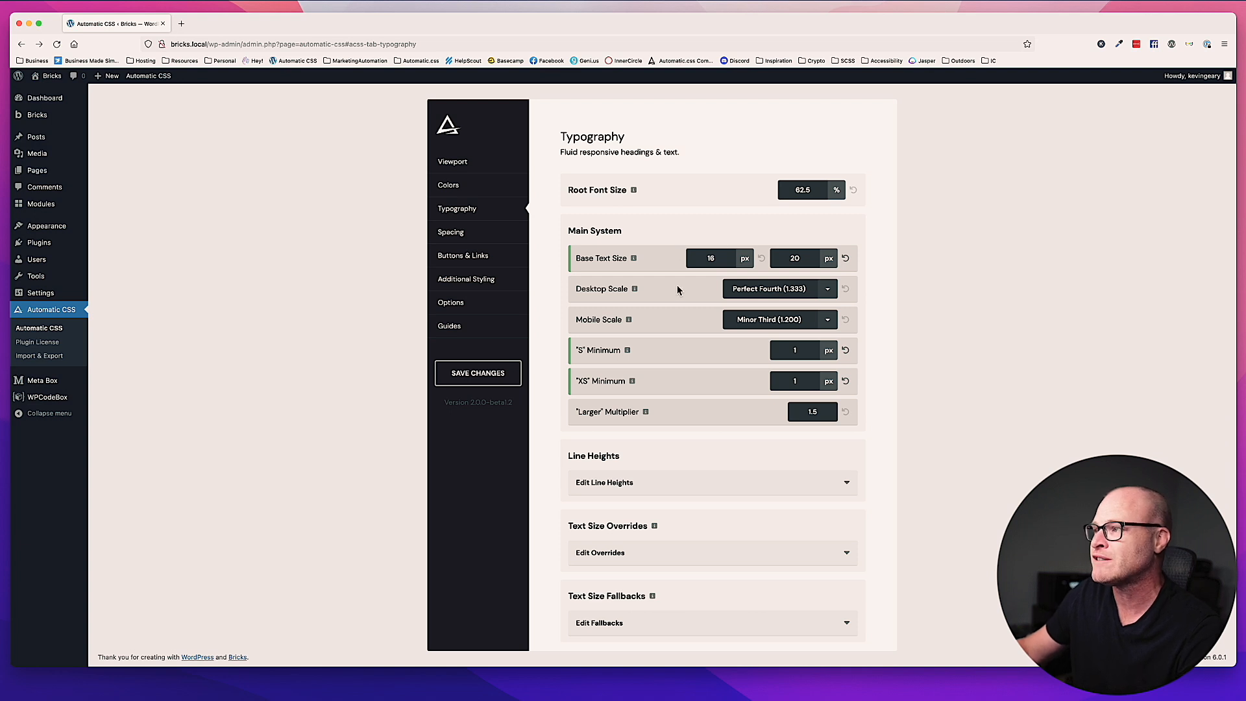
Examine the Primary color in the Colors settings, expanding and collapsing its shades to view their saturation and lightness controls.
click(452, 184)
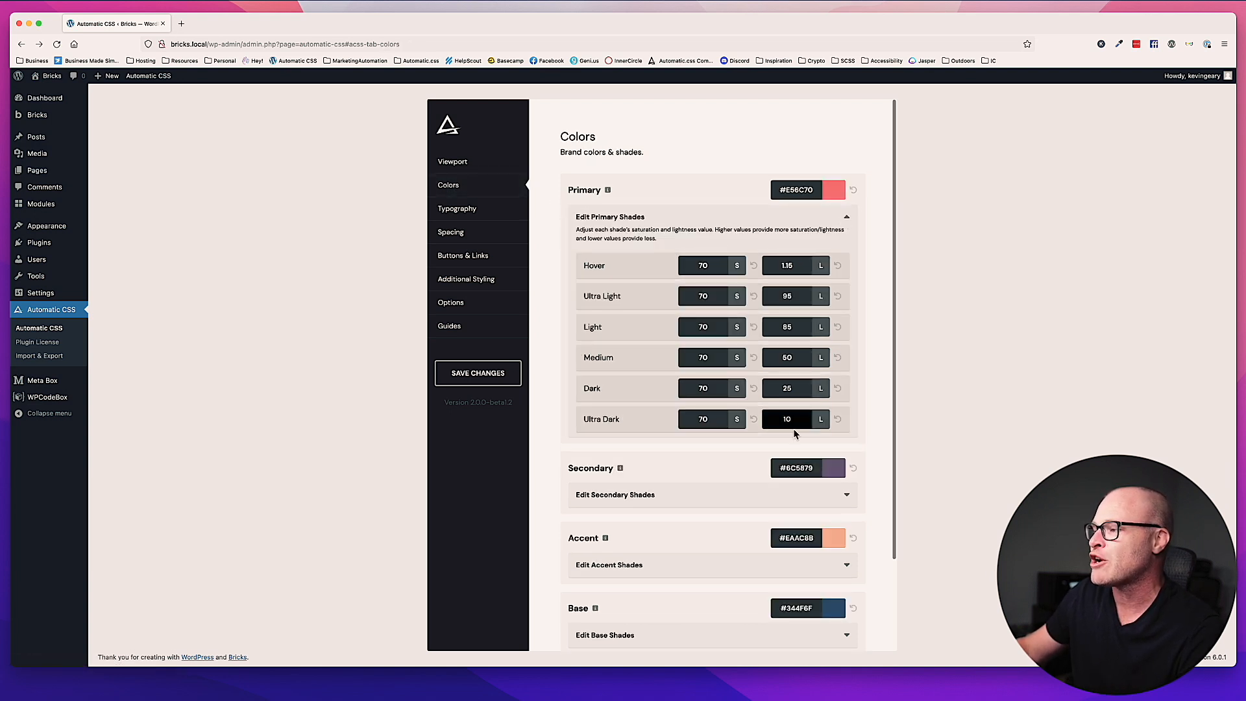
scroll(783, 480, down, 3)
scroll(779, 472, up, 3)
click(845, 219)
mouse_move(614, 192)
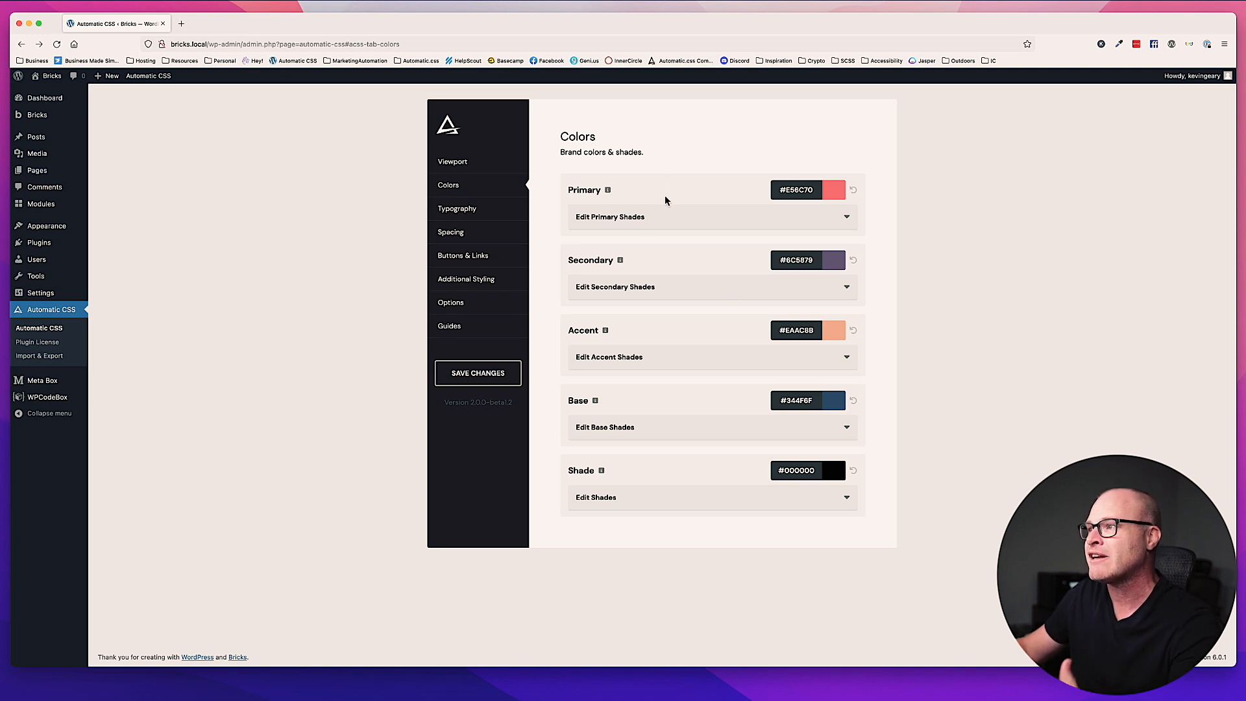
click(662, 222)
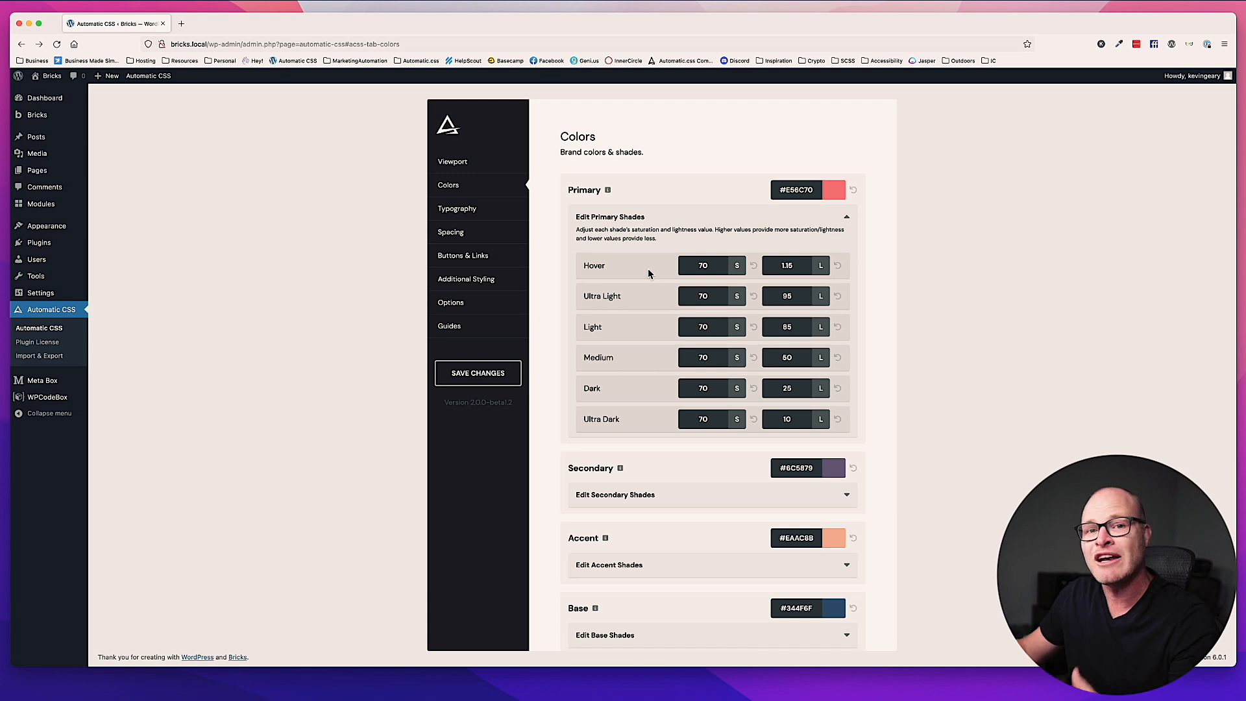
click(658, 218)
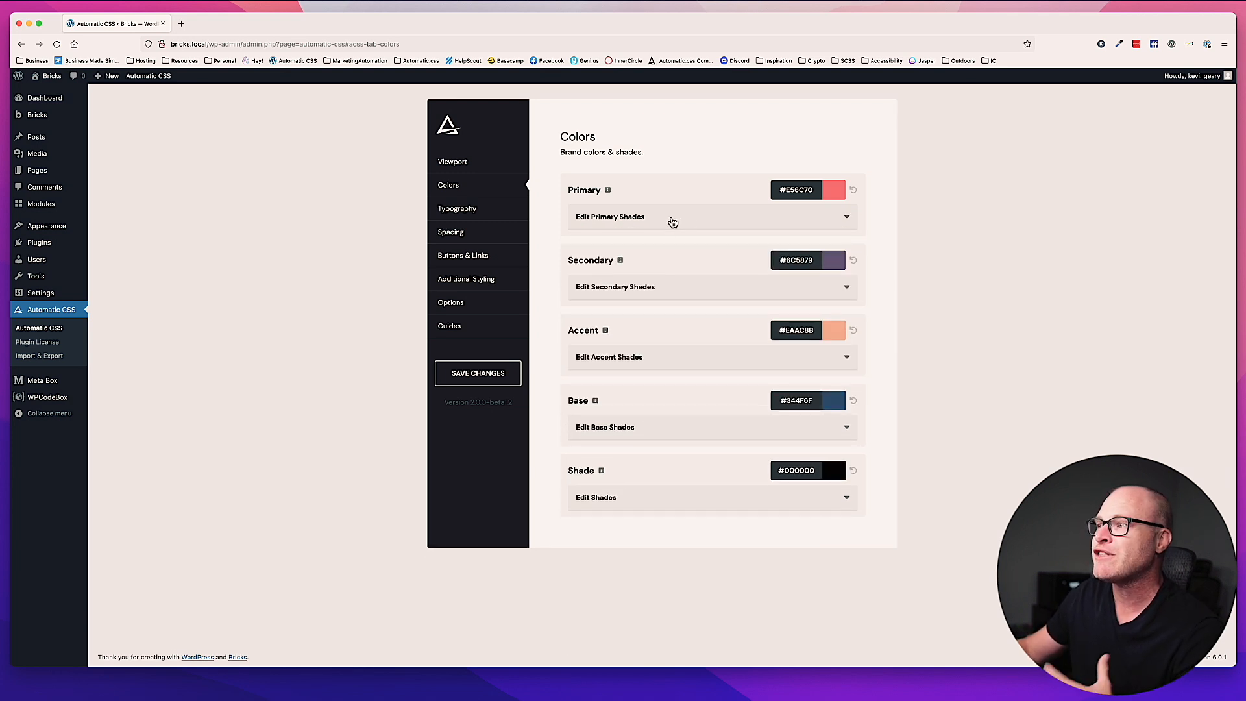
click(670, 221)
click(670, 239)
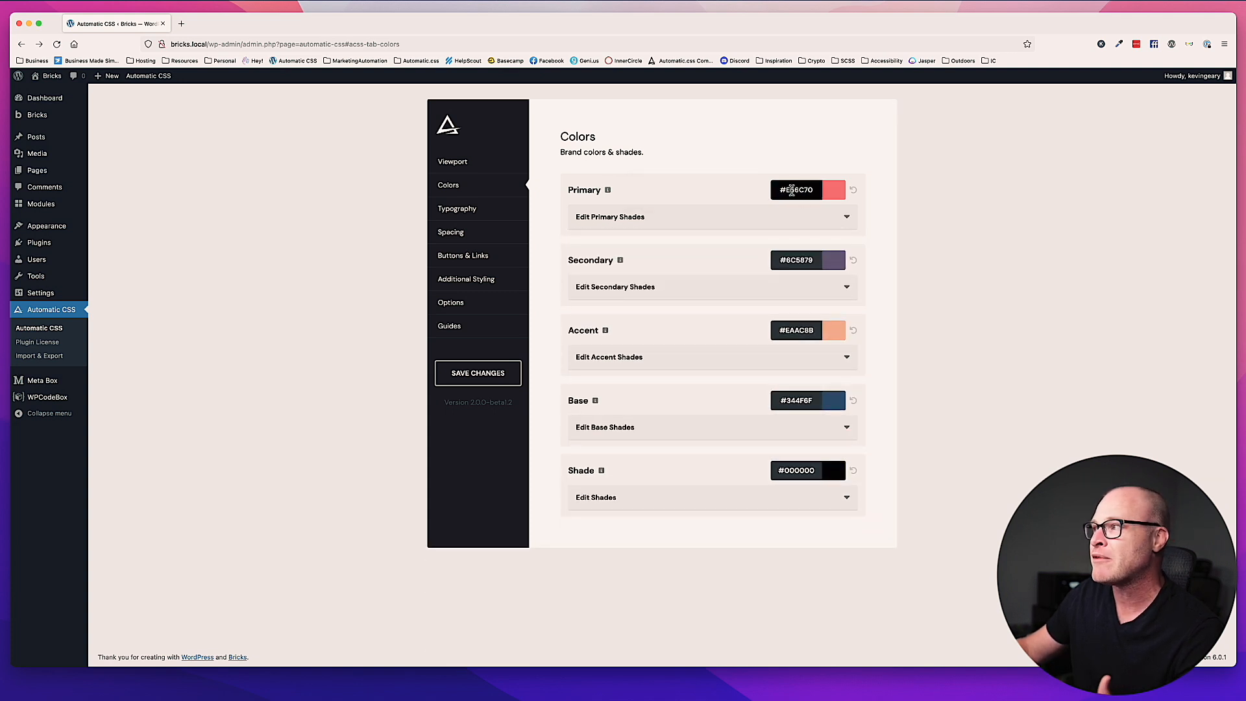
click(660, 220)
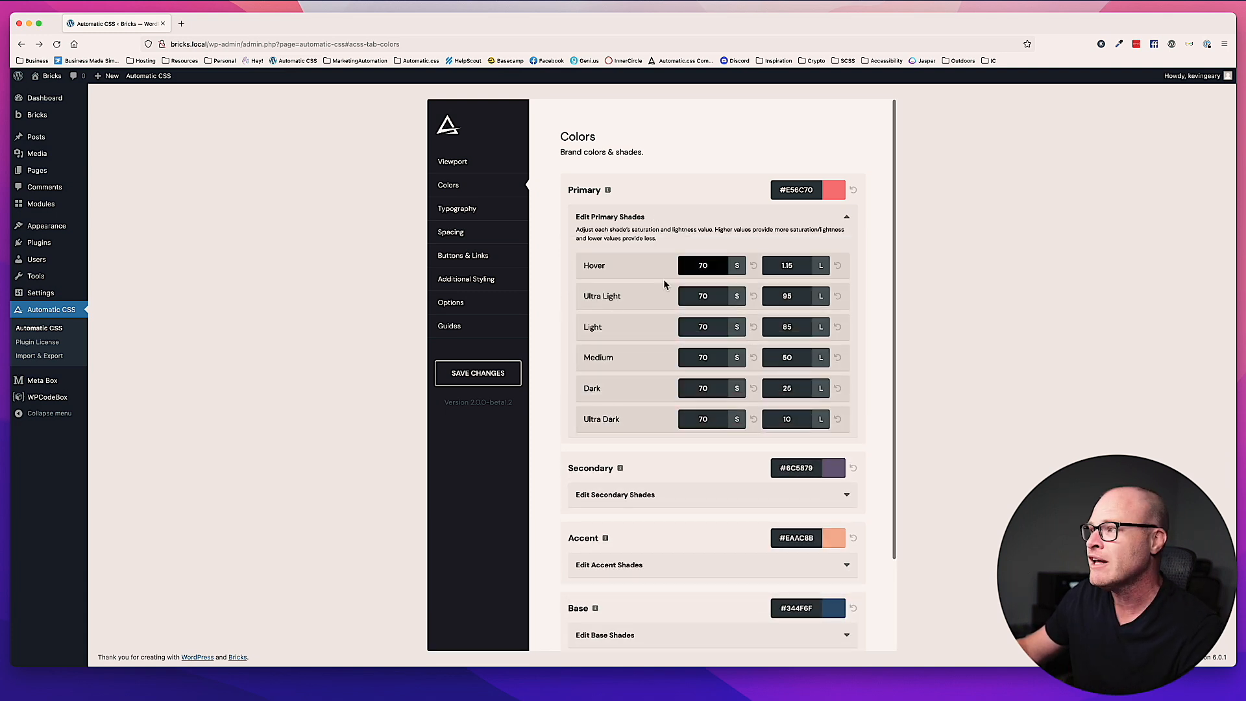
Expand the Secondary, Accent, Base and Shade color shades in turn to examine their saturation and lightness controls.
scroll(675, 484, down, 2)
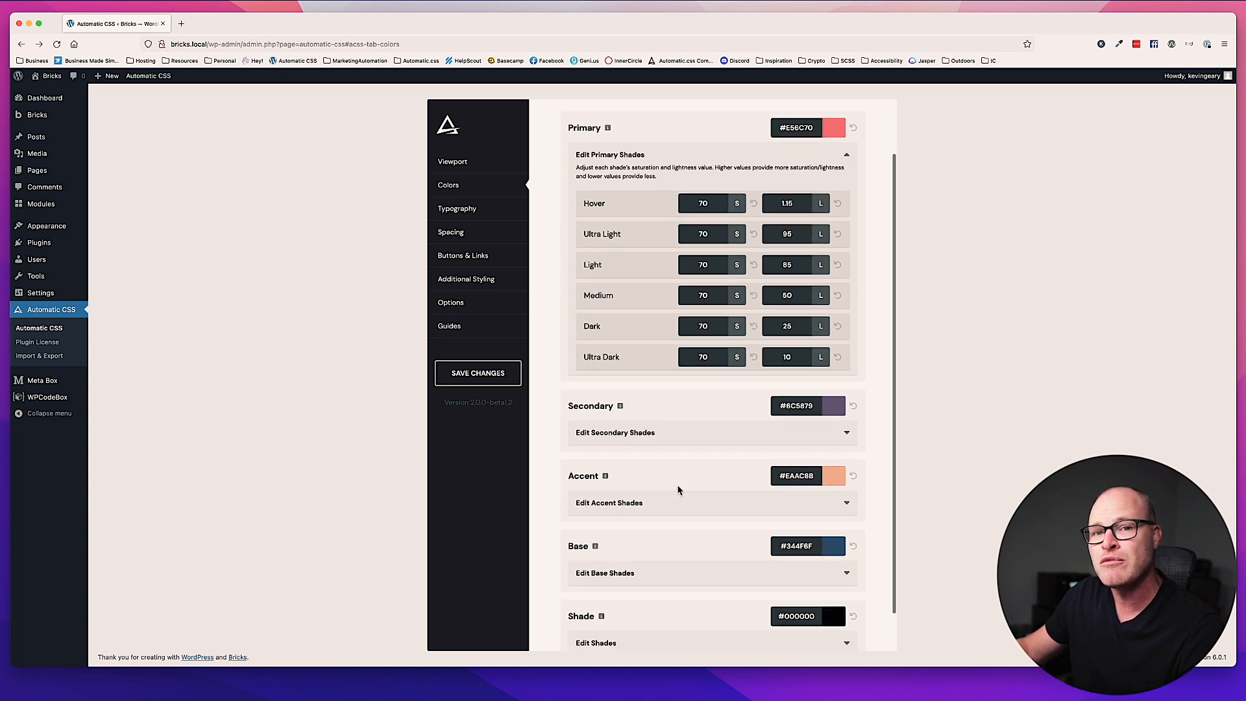
click(666, 442)
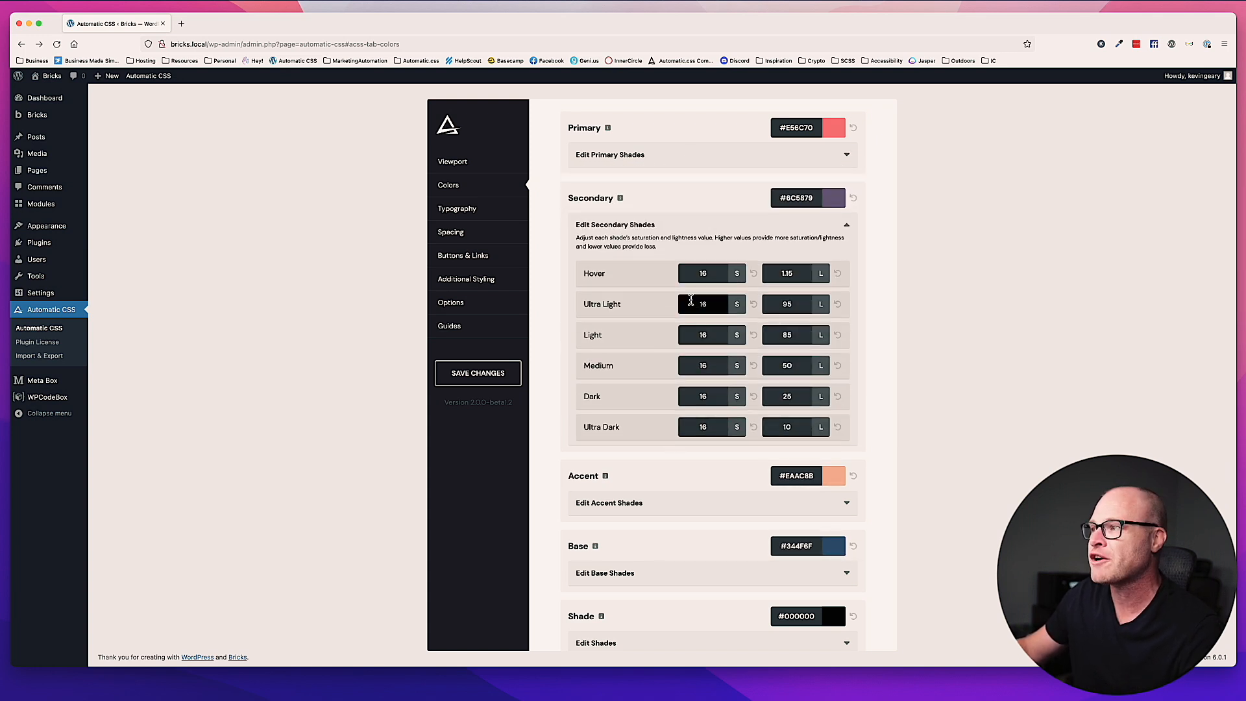
click(662, 504)
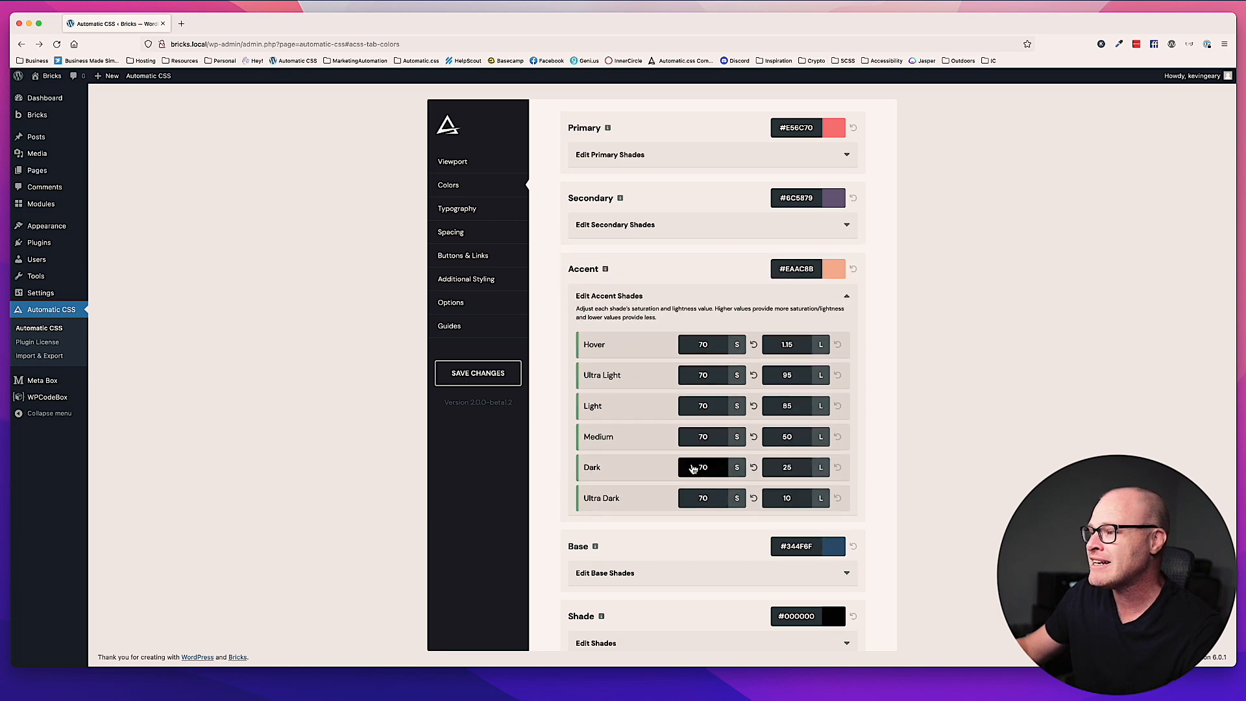
click(671, 581)
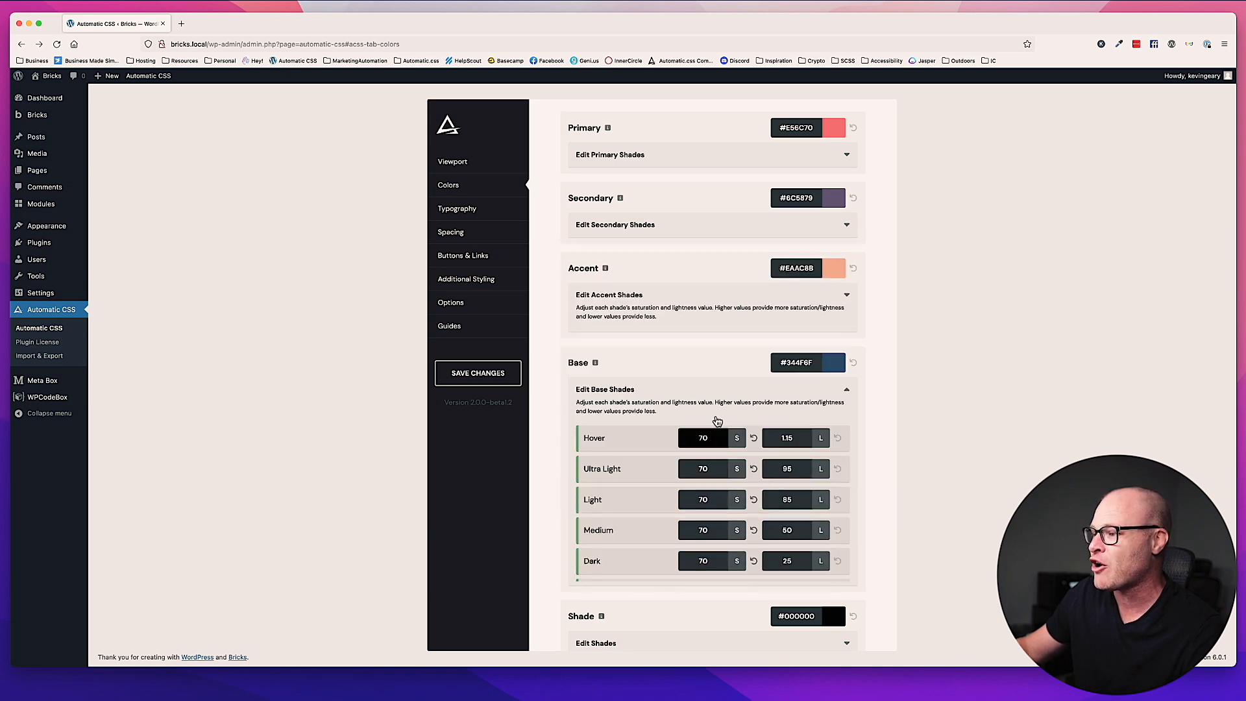
click(678, 644)
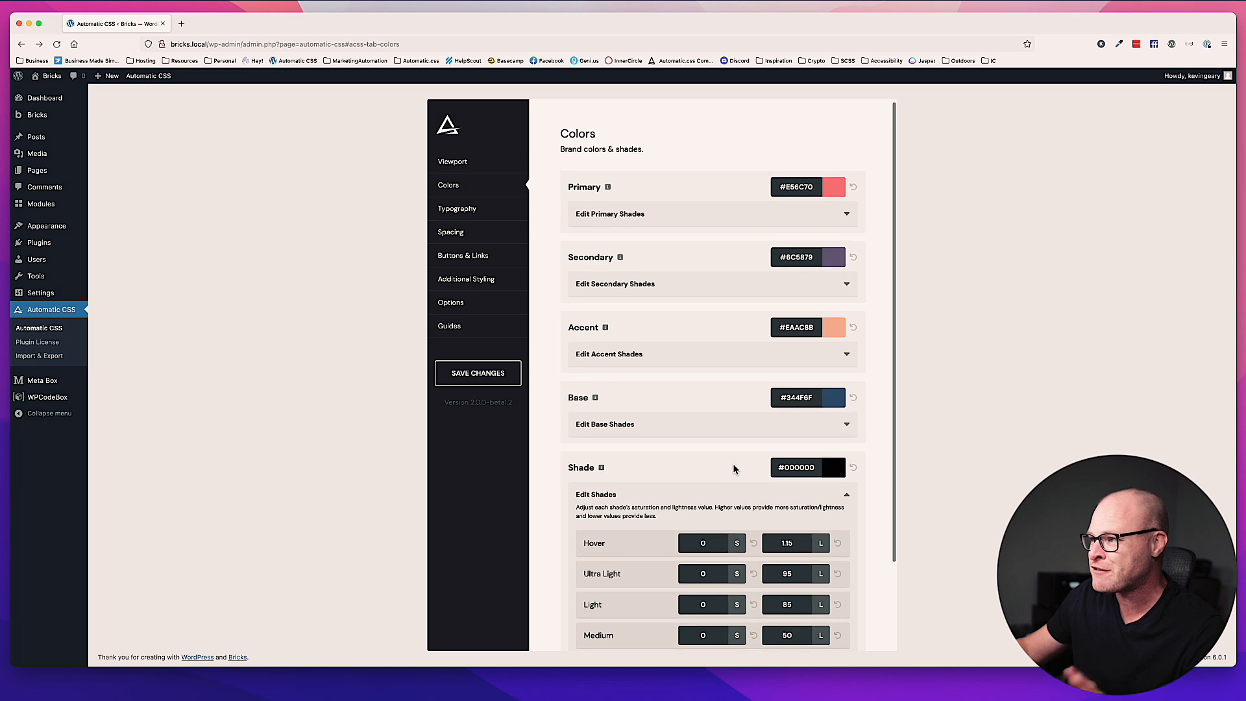
scroll(733, 469, down, 3)
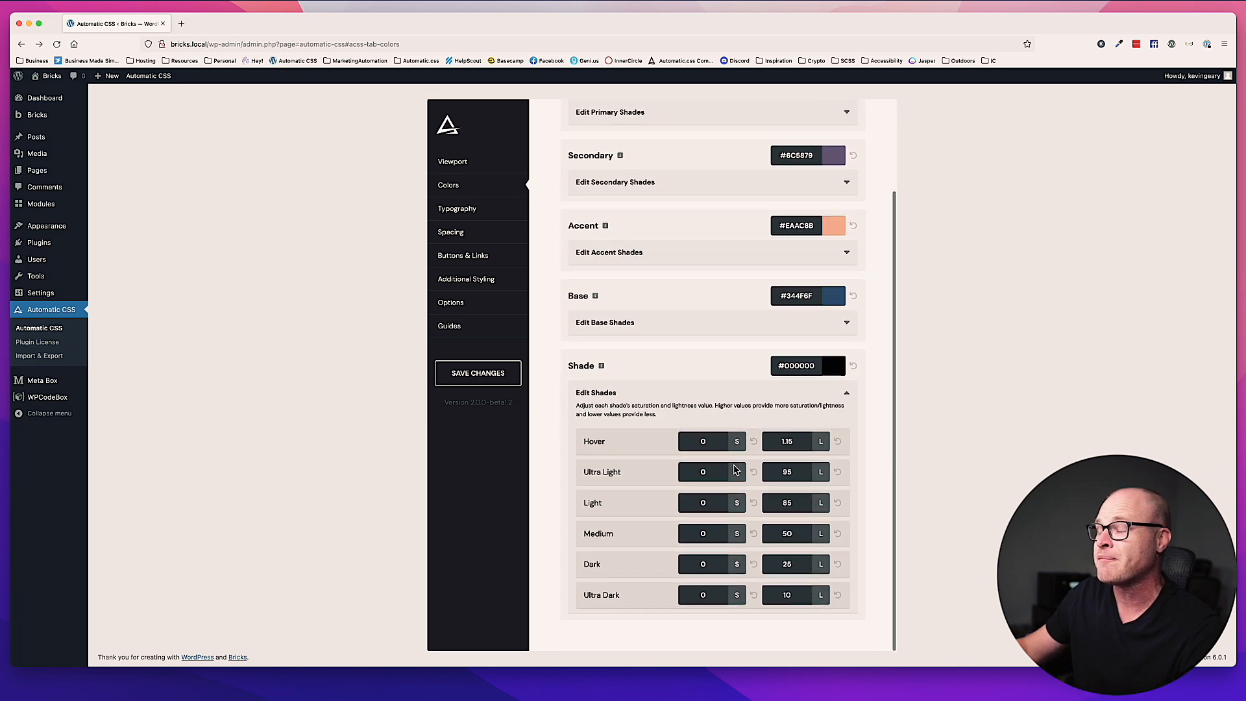
scroll(738, 467, up, 3)
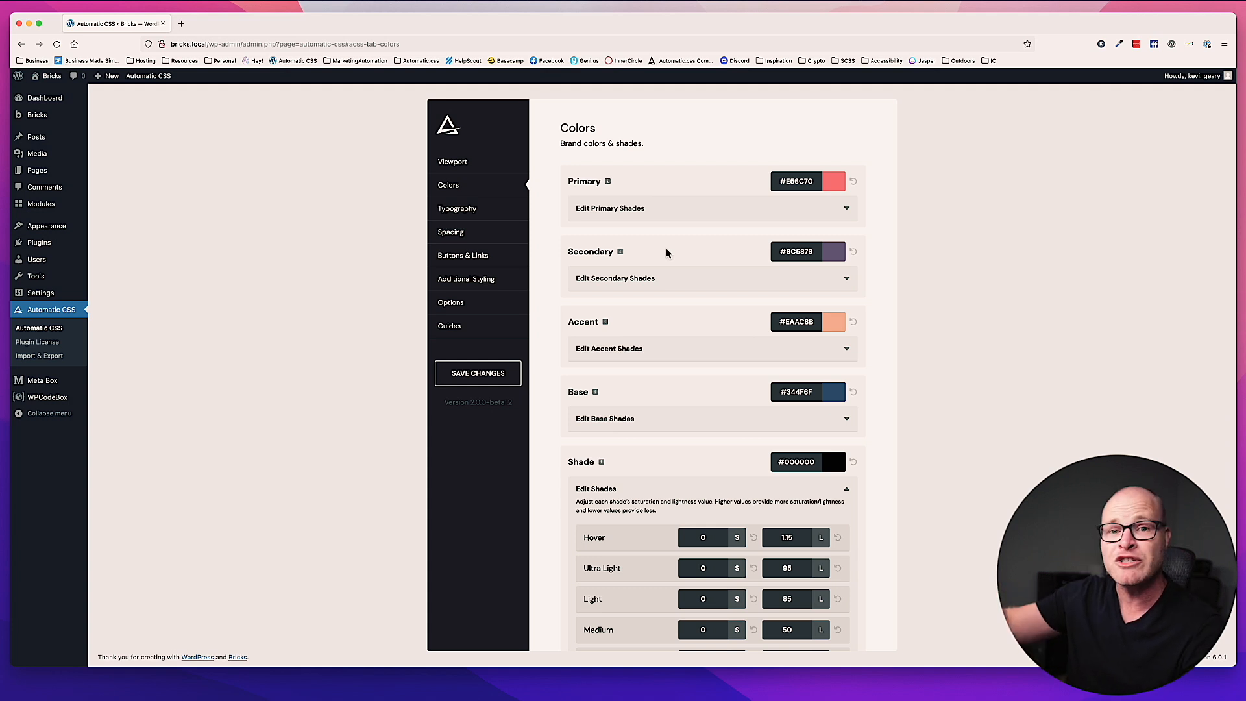
scroll(666, 253, down, 1)
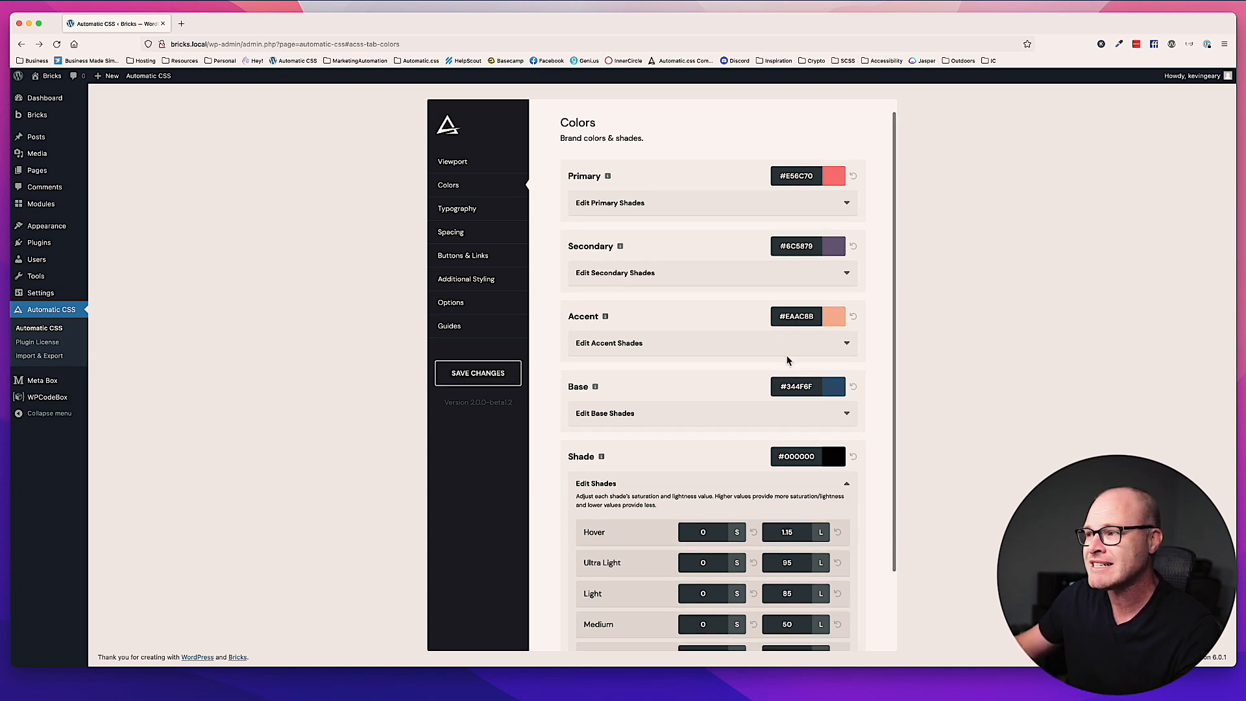
scroll(792, 358, down, 5)
scroll(734, 240, up, 5)
scroll(703, 296, down, 3)
scroll(737, 439, up, 3)
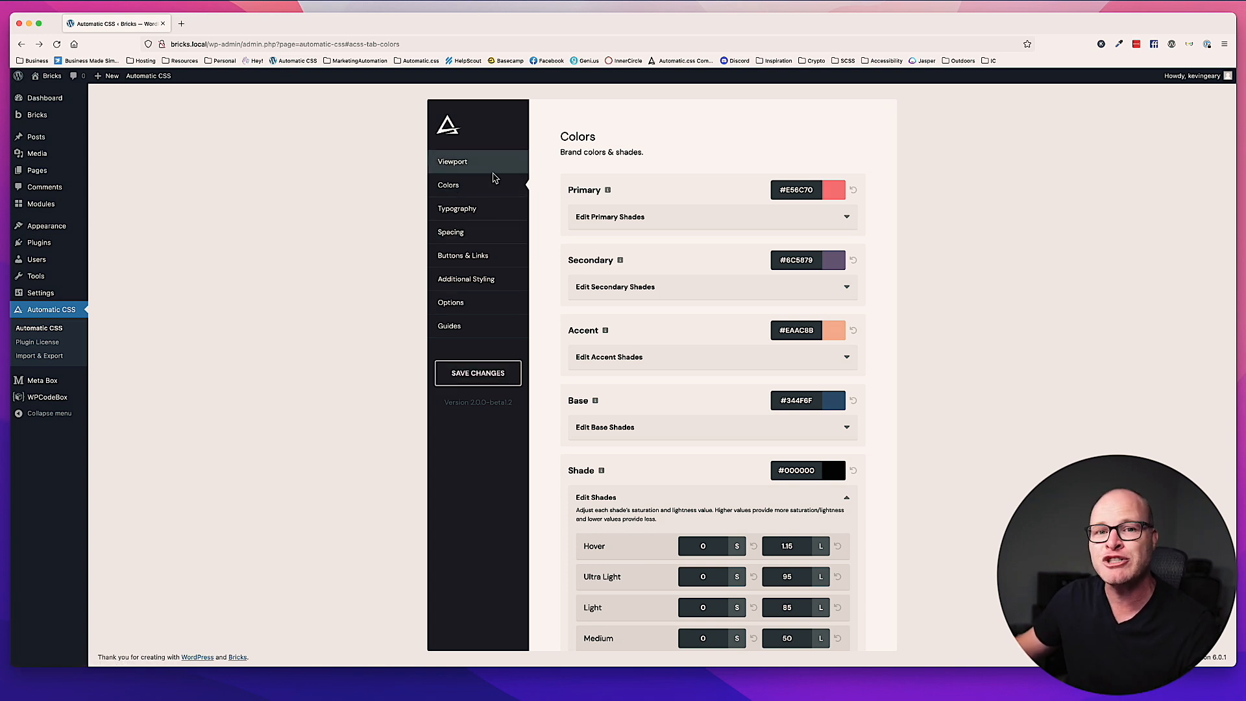
Try a saturation of 69.9 for the Primary color's Hover shade and reset it to its default.
click(672, 219)
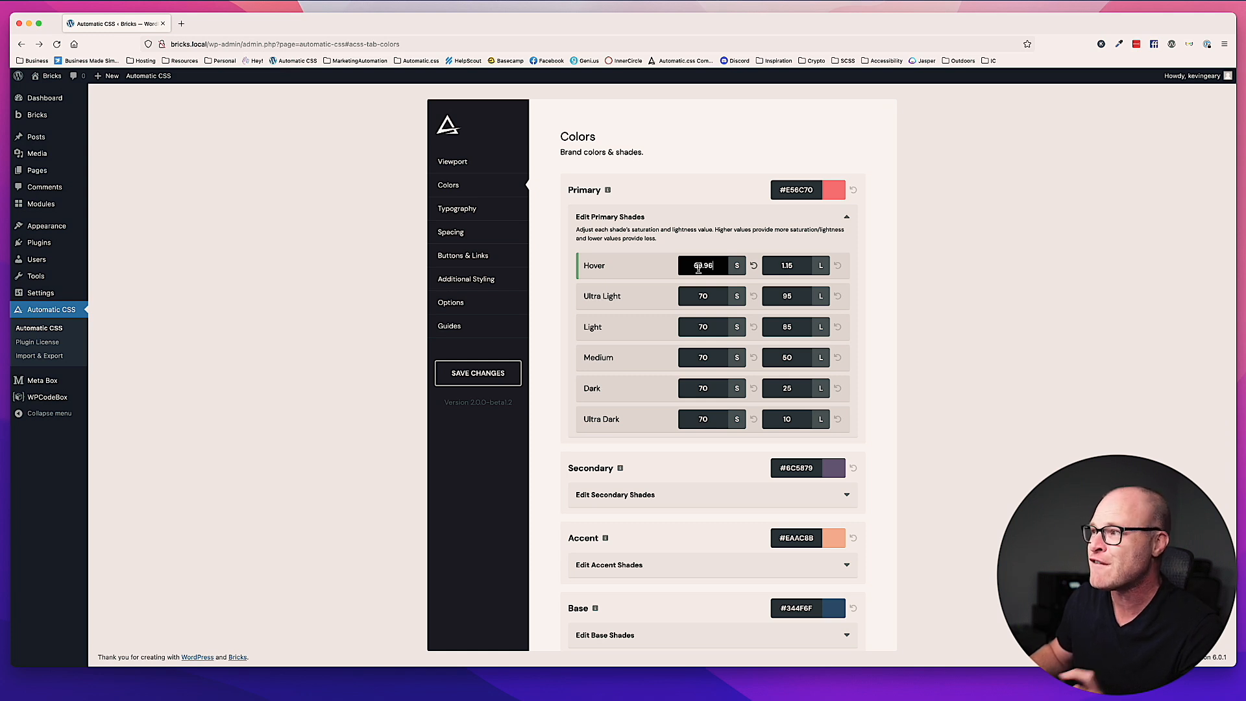
text(70)
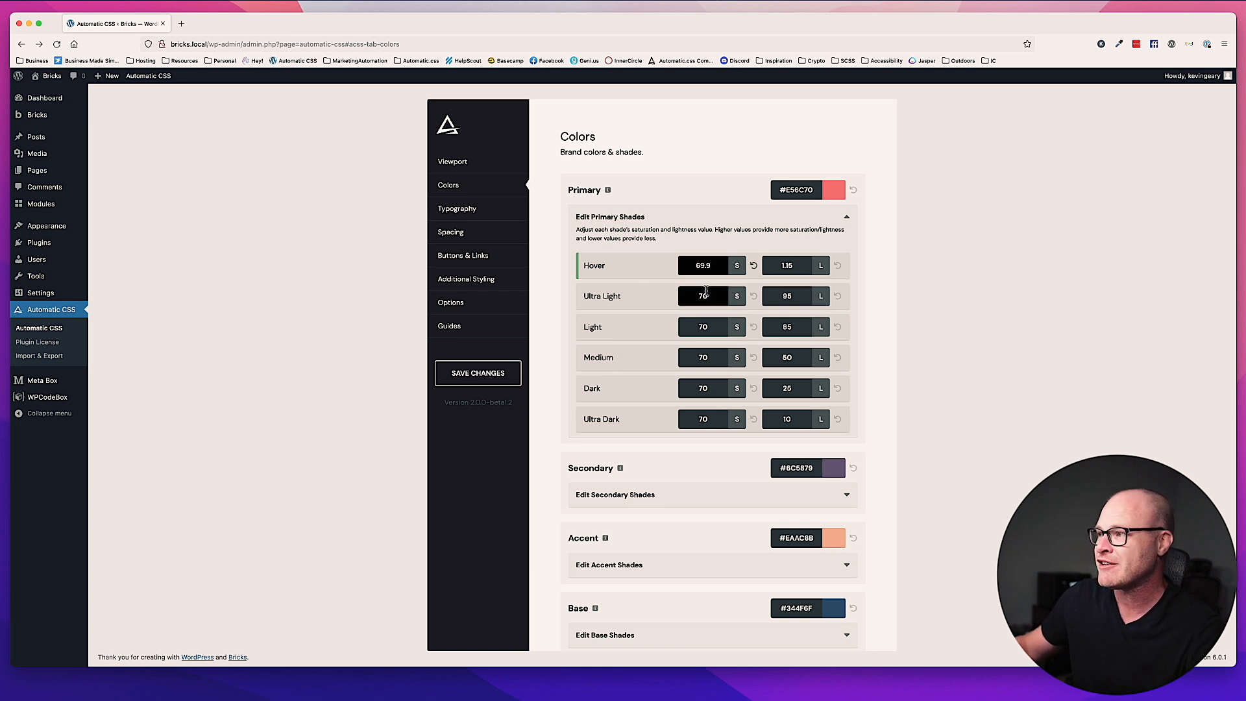
click(755, 267)
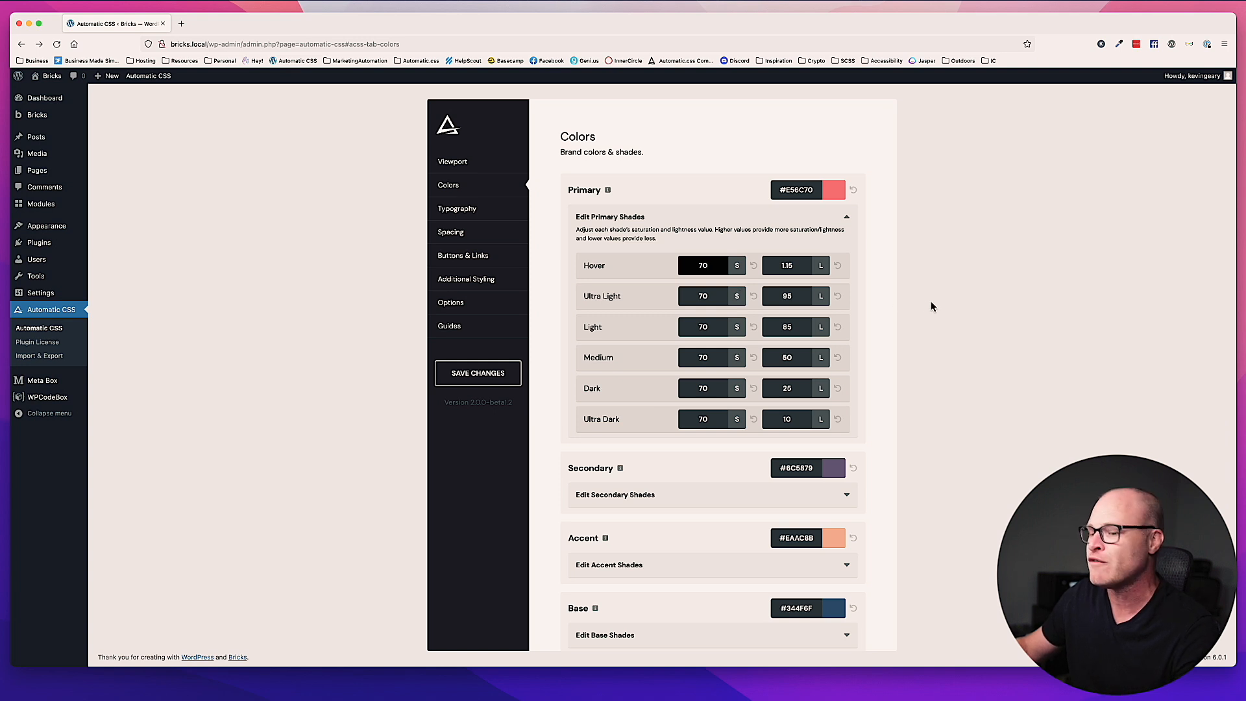
Review the Typography and Buttons & Links settings, and examine the Side Padding fields under Section Spacing.
click(487, 208)
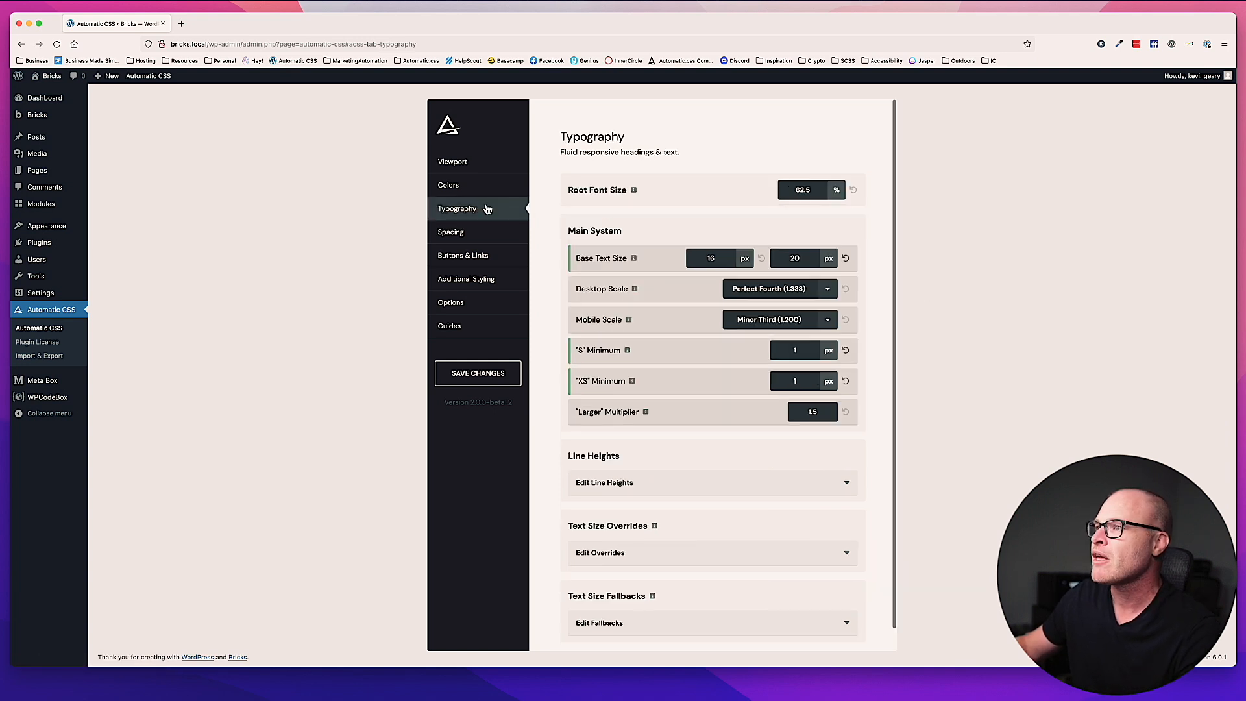
click(496, 237)
click(480, 255)
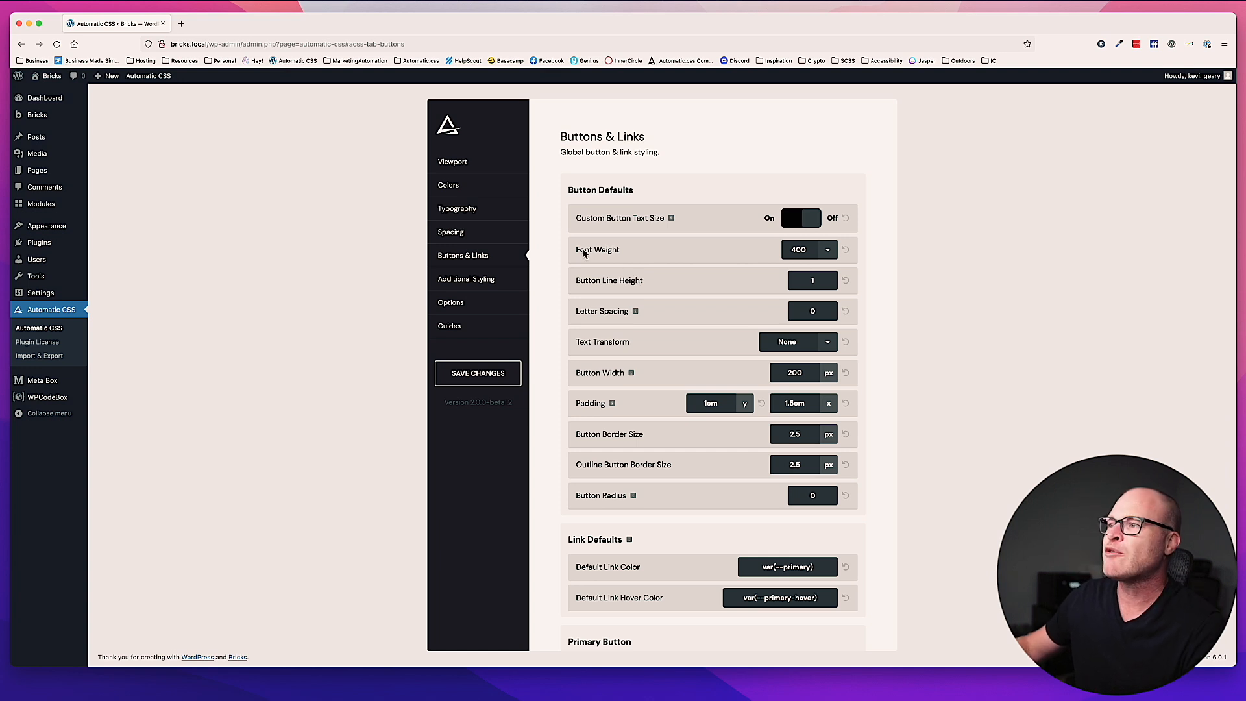
click(496, 237)
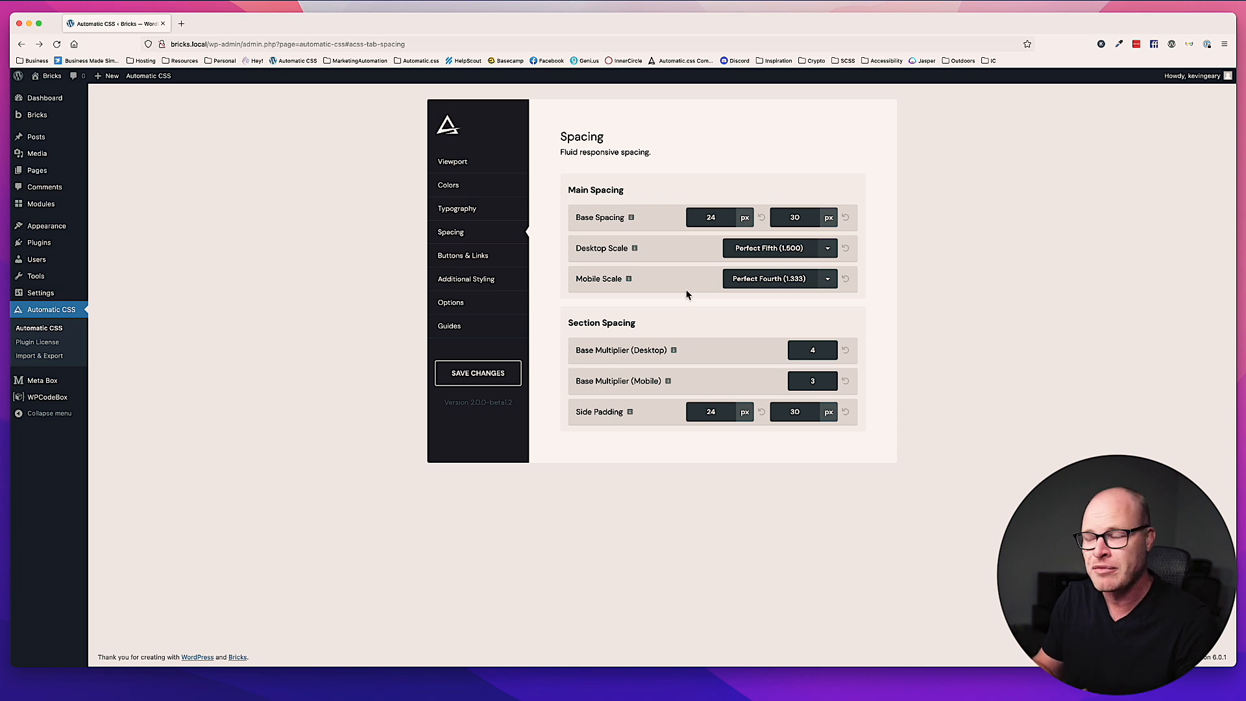
click(716, 413)
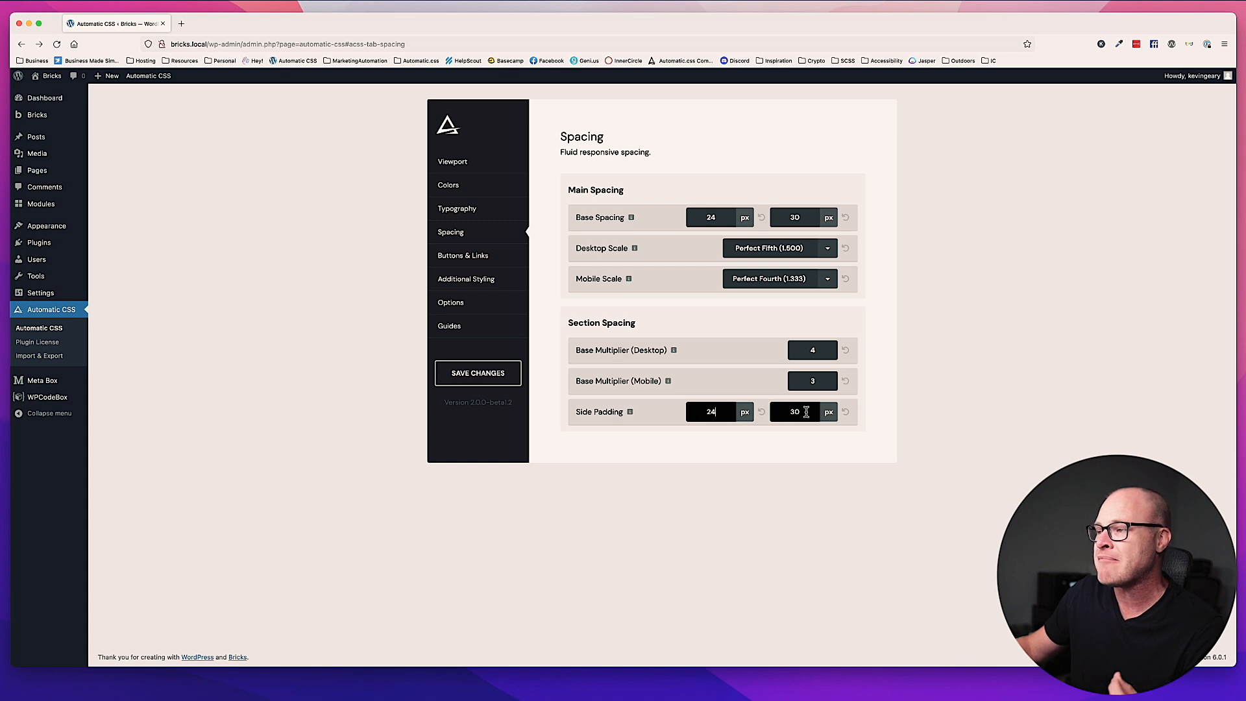
mouse_move(649, 419)
Bring up the list of all pages in a separate browser tab and open the Home page in the Bricks builder.
mouse_move(53, 76)
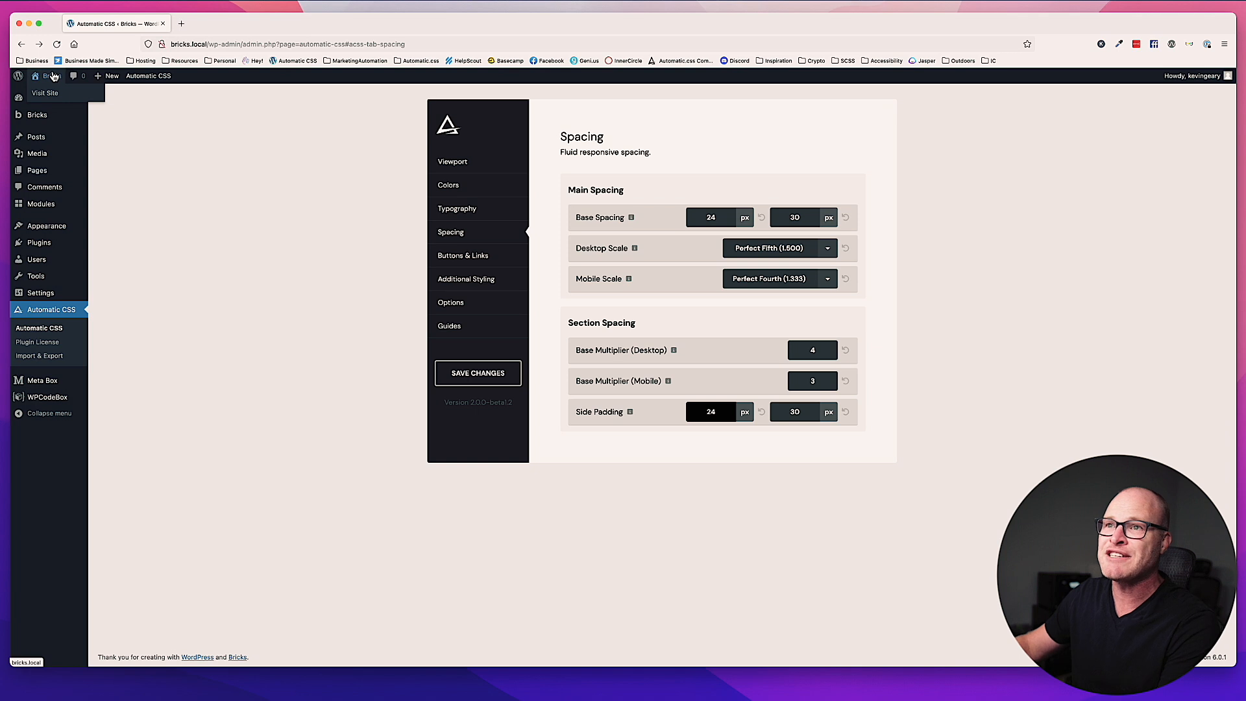
mouse_move(52, 176)
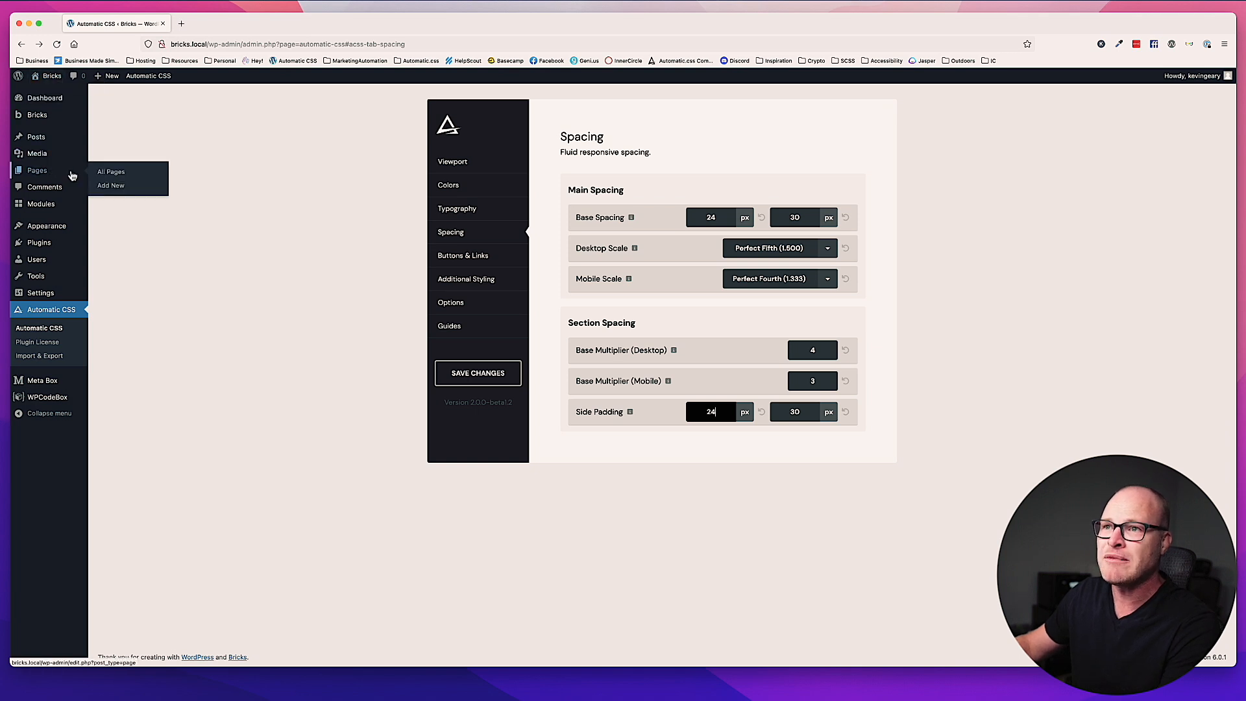
super+click(107, 173)
click(216, 22)
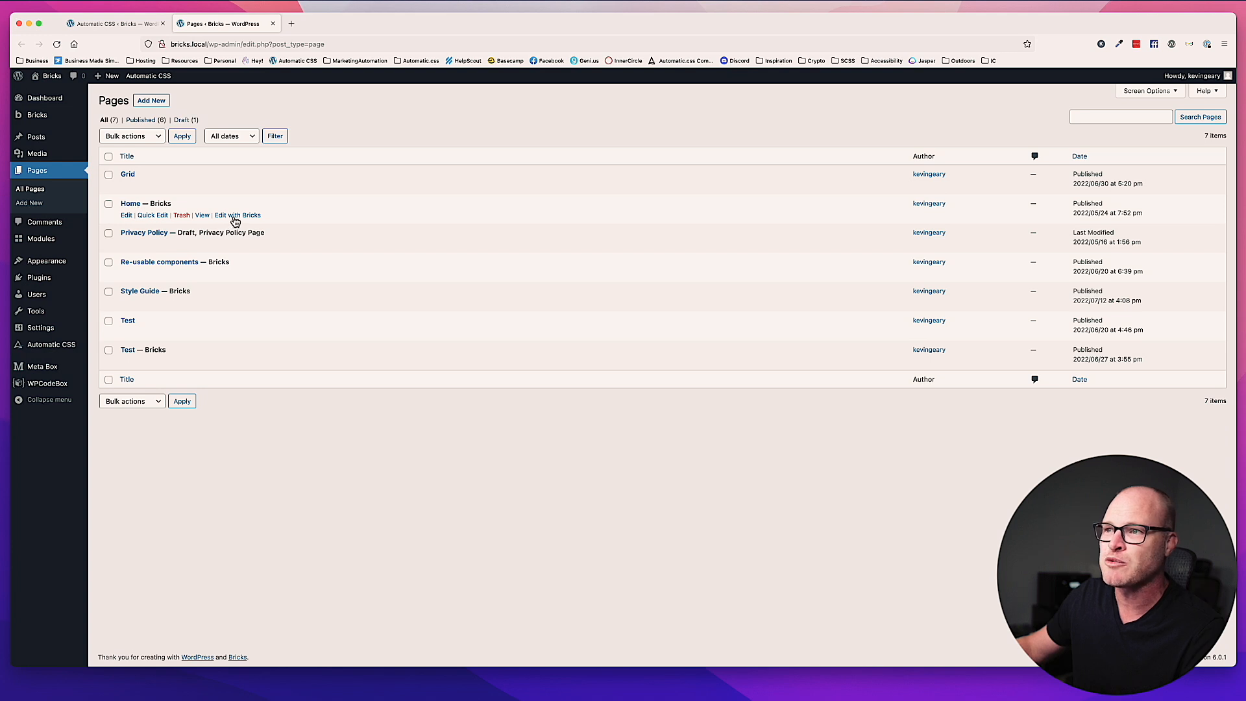
click(236, 217)
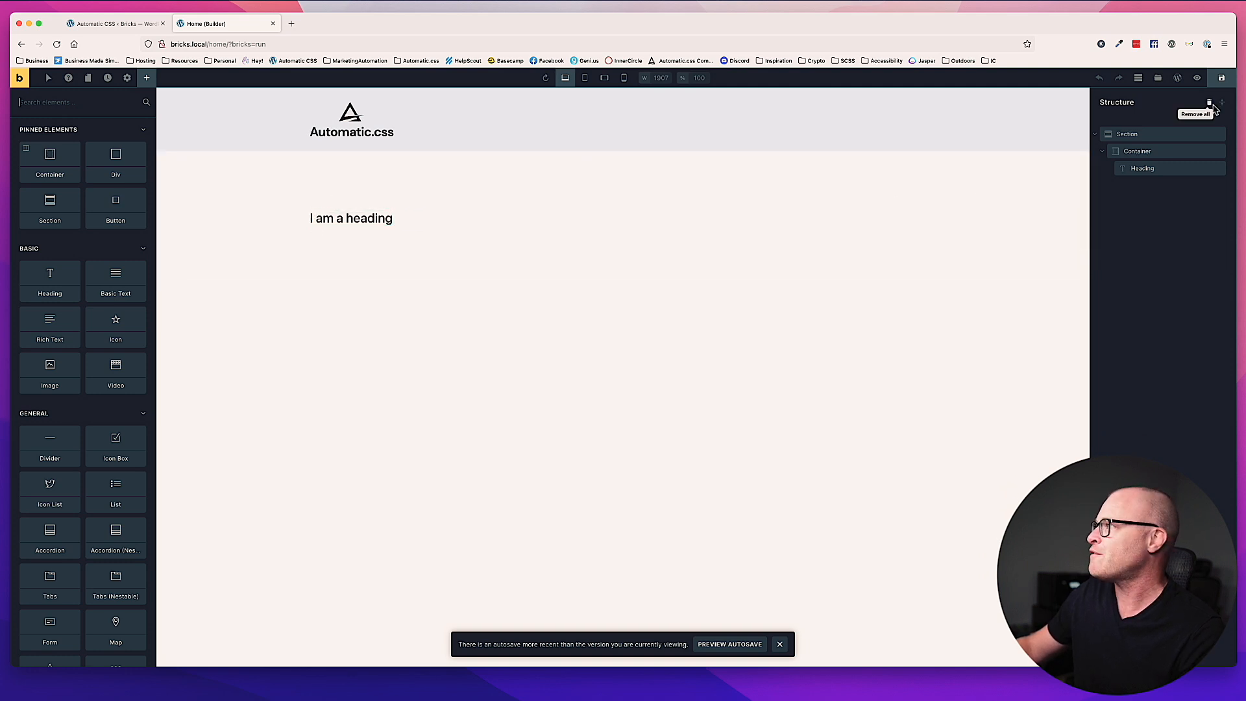
View the Home page's front end in responsive design mode, resizing the viewport to 734 px and 1174 px wide.
click(51, 79)
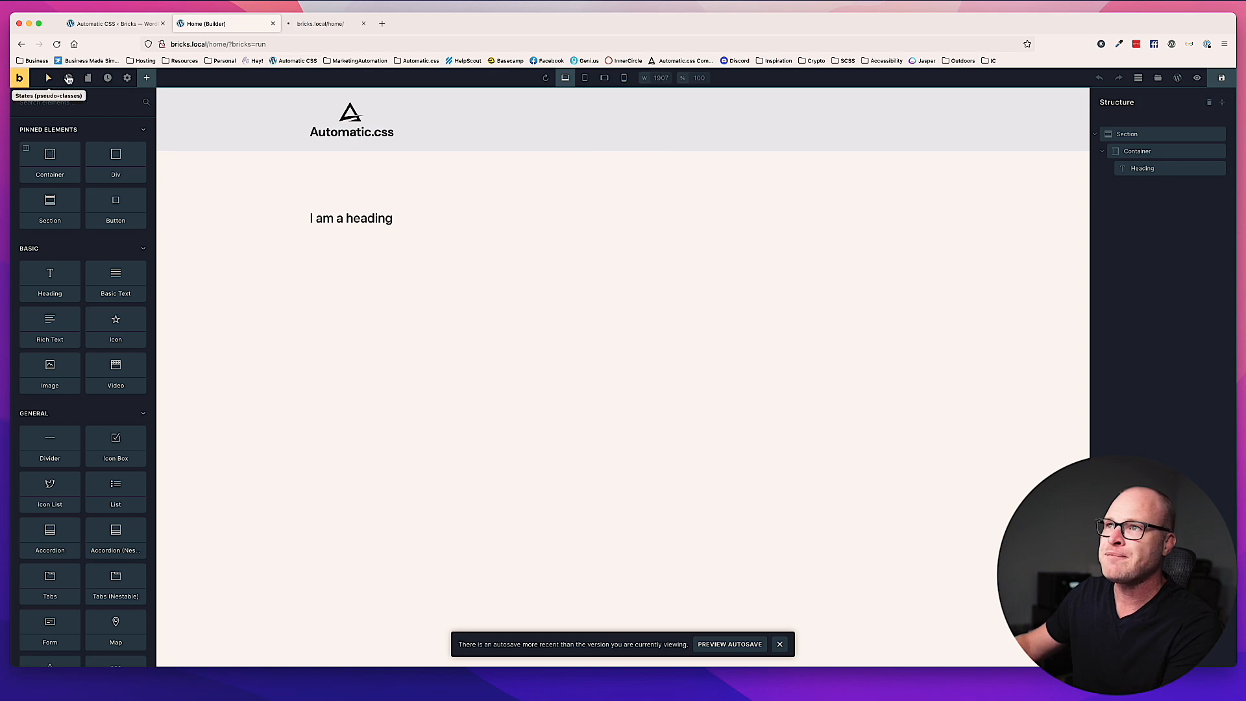
key(super+alt+m)
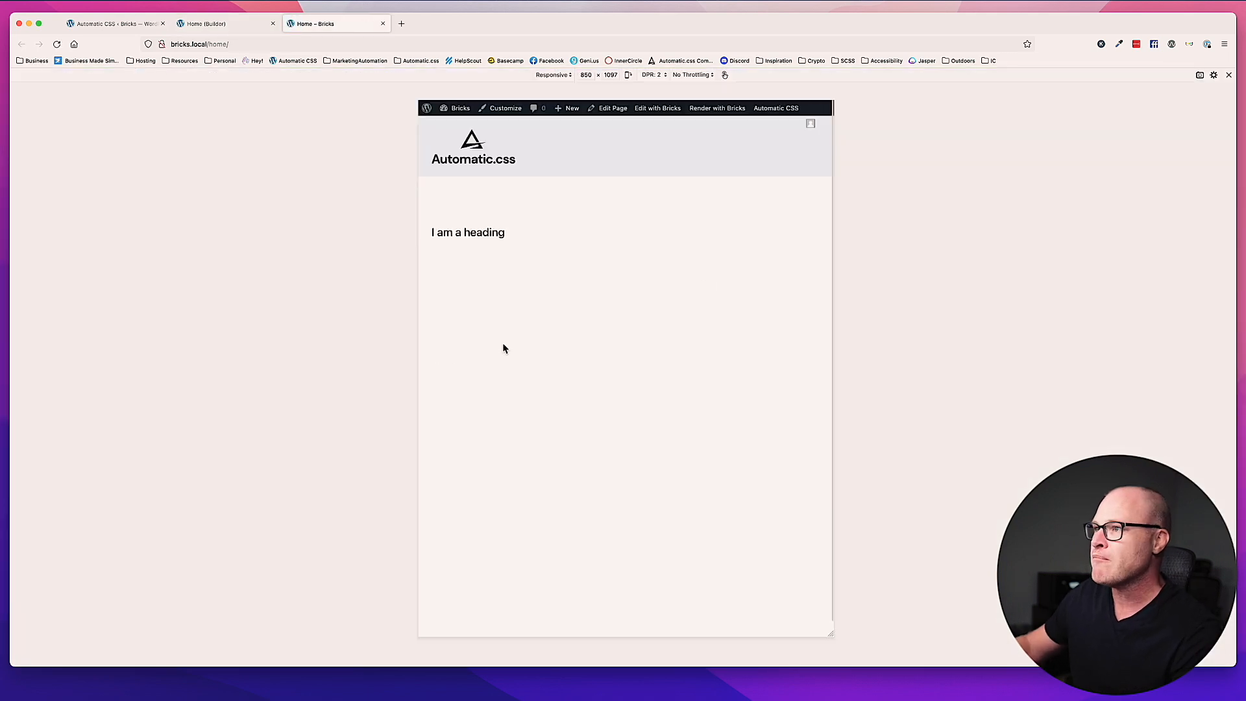
drag(832, 264, 804, 262)
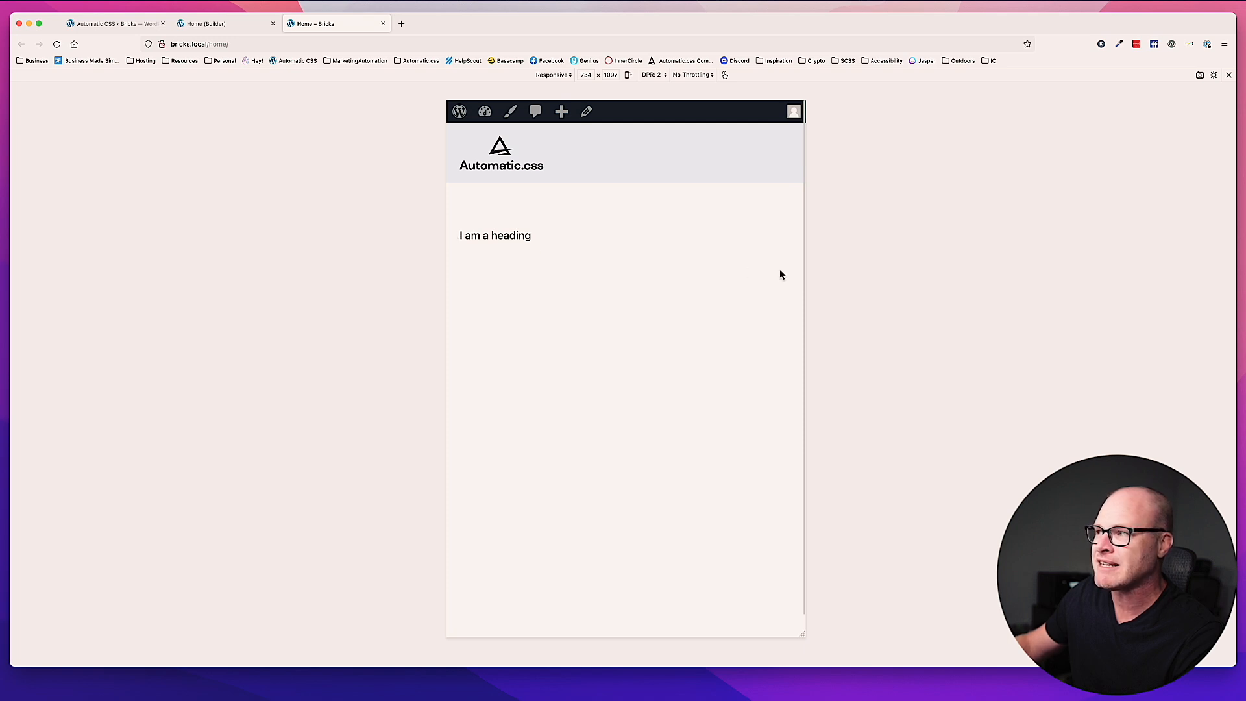
drag(805, 268, 913, 278)
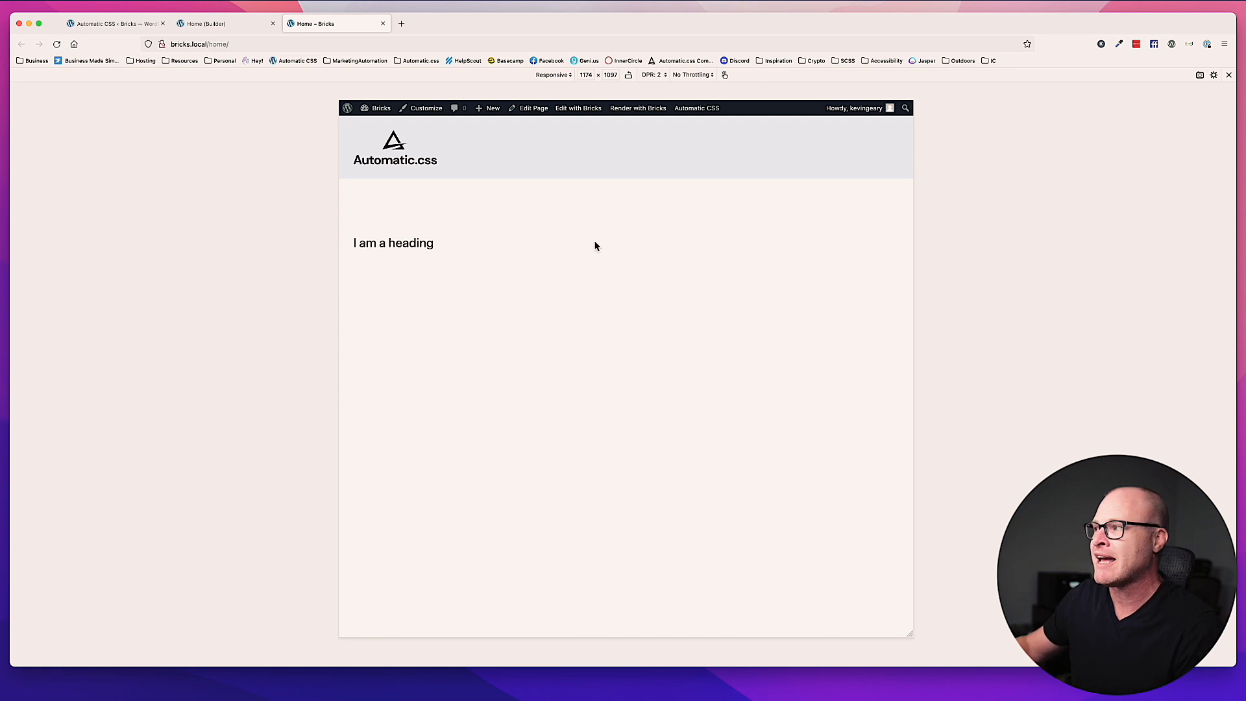
Compare the Home page's front end at viewport widths of 2114 px and 1174 px.
drag(916, 230, 1143, 244)
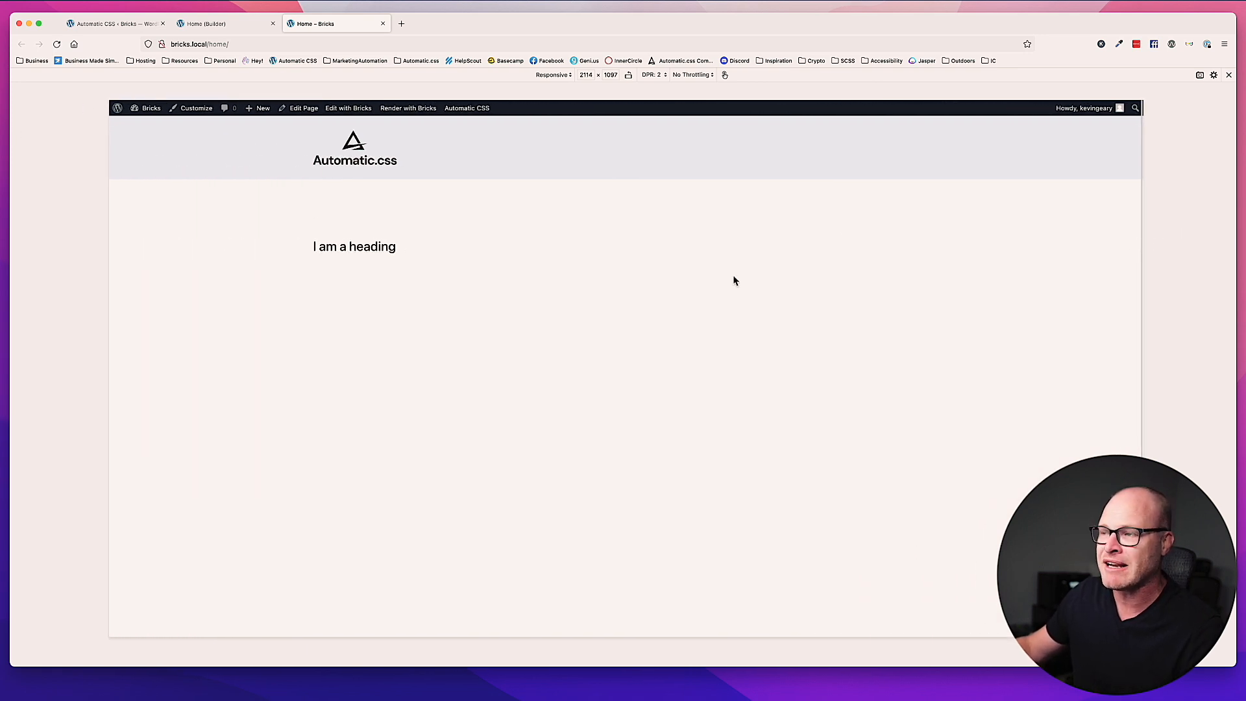
drag(1141, 264, 913, 260)
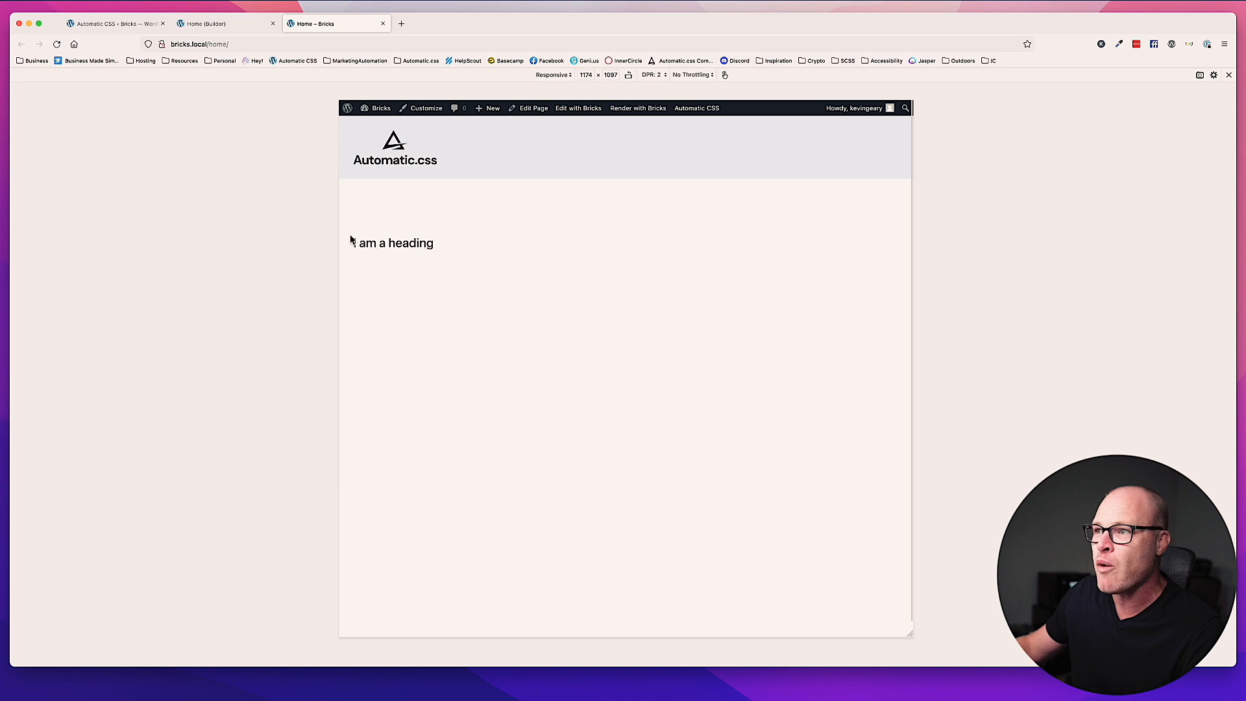
Set the maximum Side Padding under Section Spacing to 60 px, save the changes, and reload the Home page's front end.
click(210, 24)
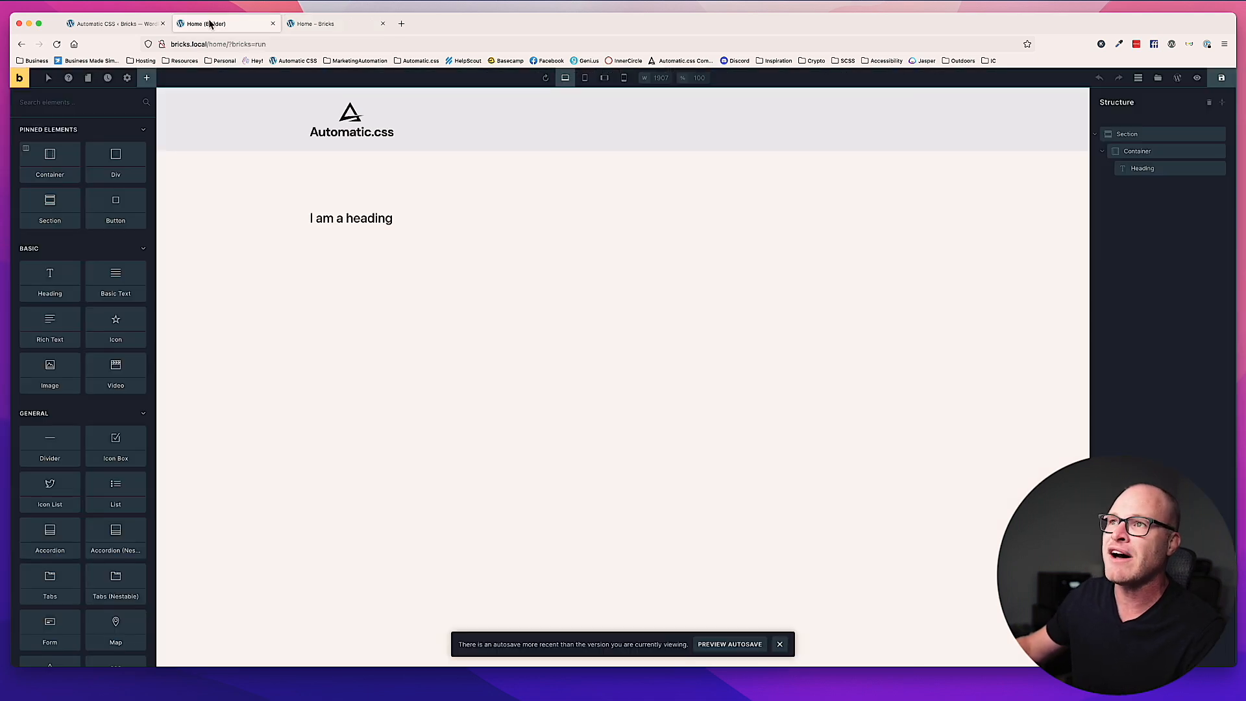
click(124, 23)
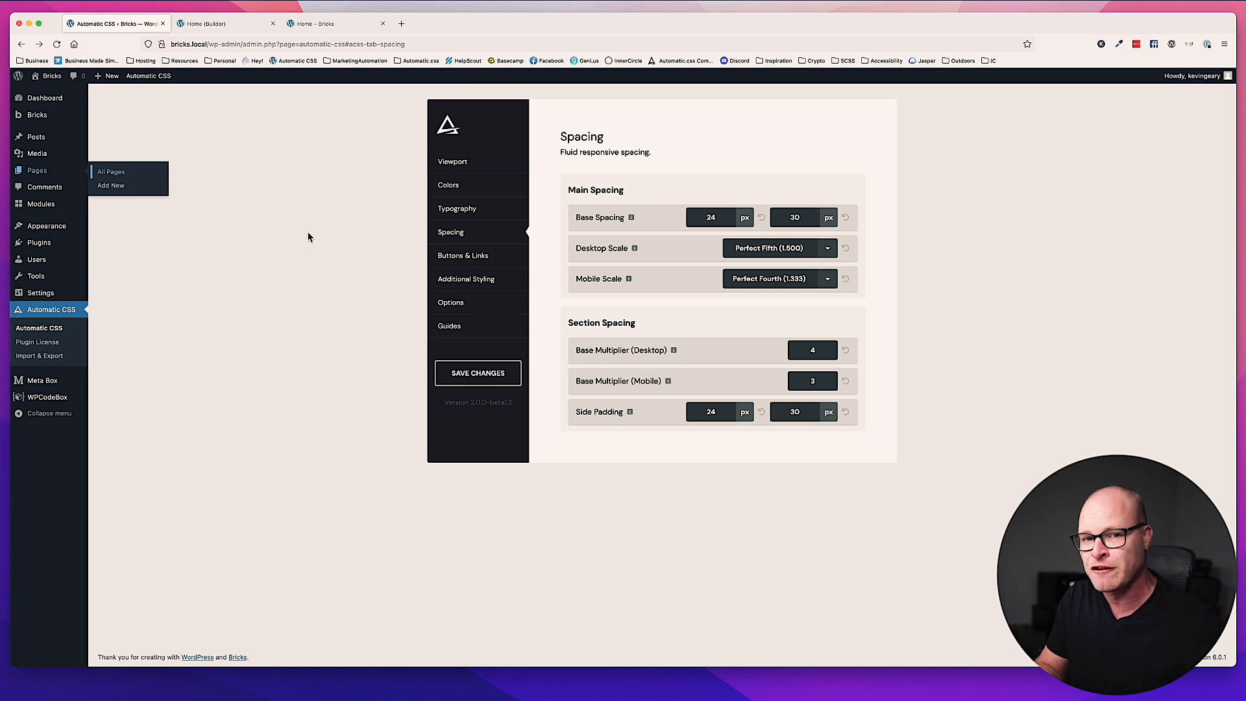
click(808, 413)
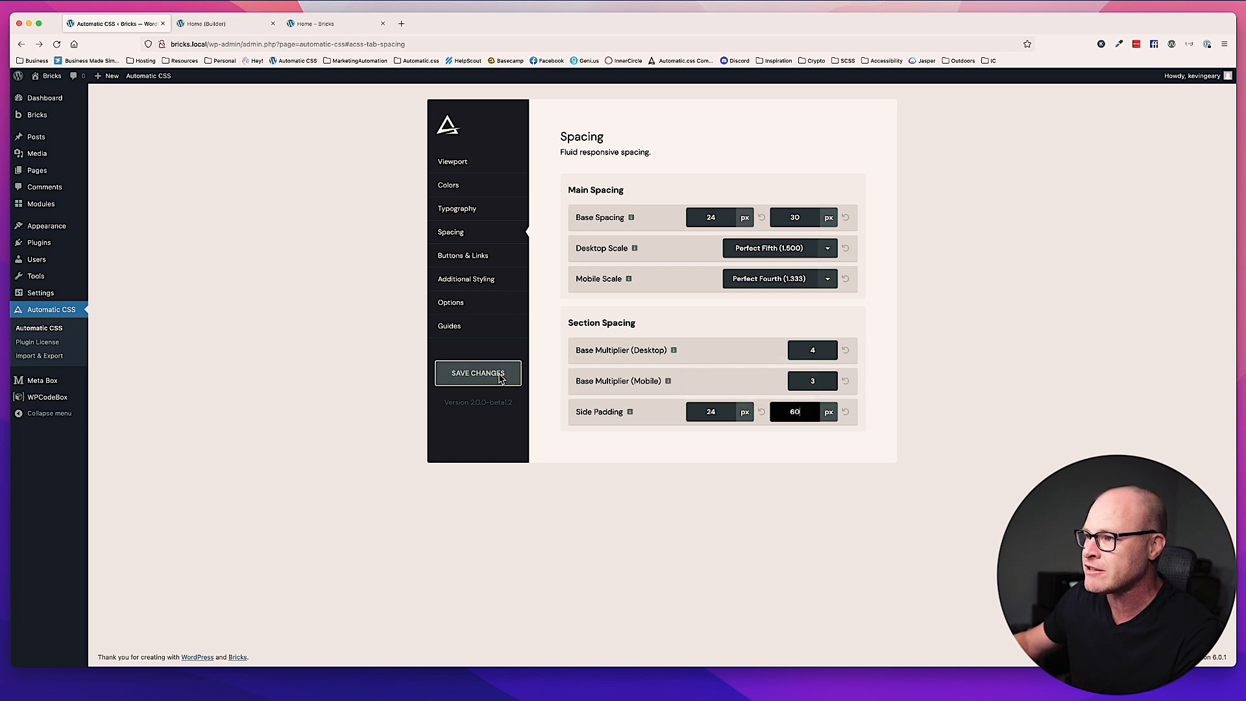
click(478, 372)
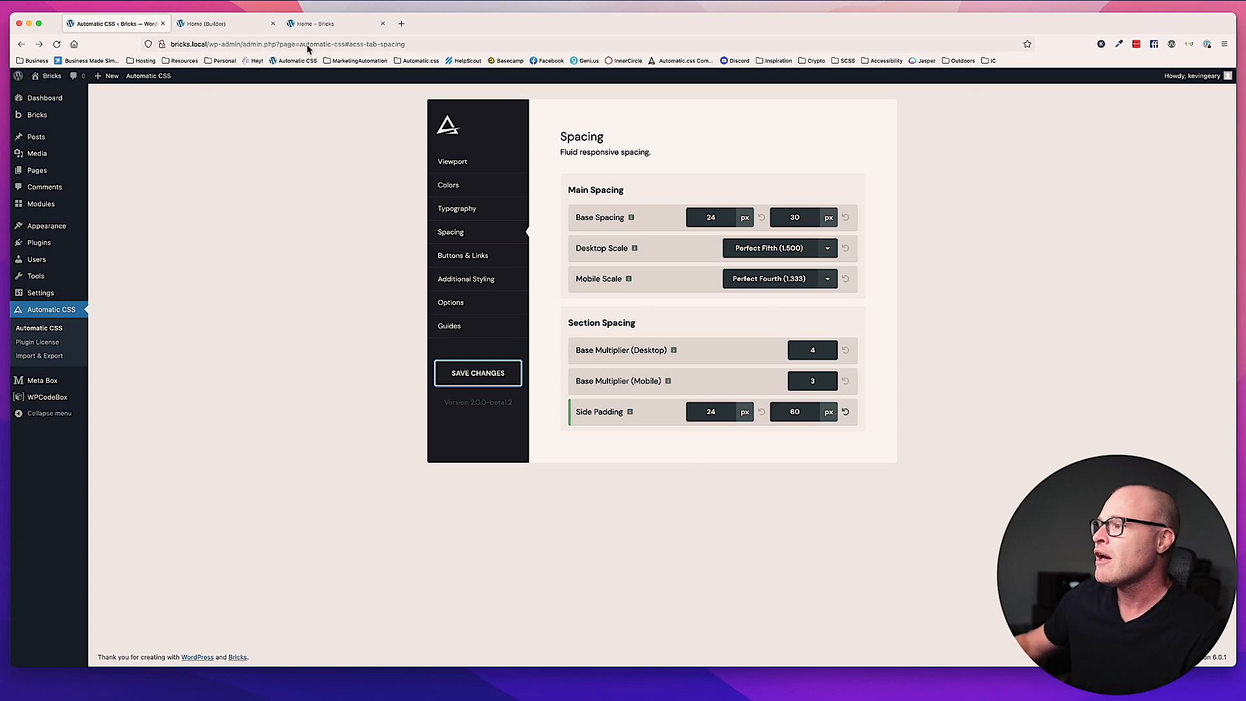
click(341, 30)
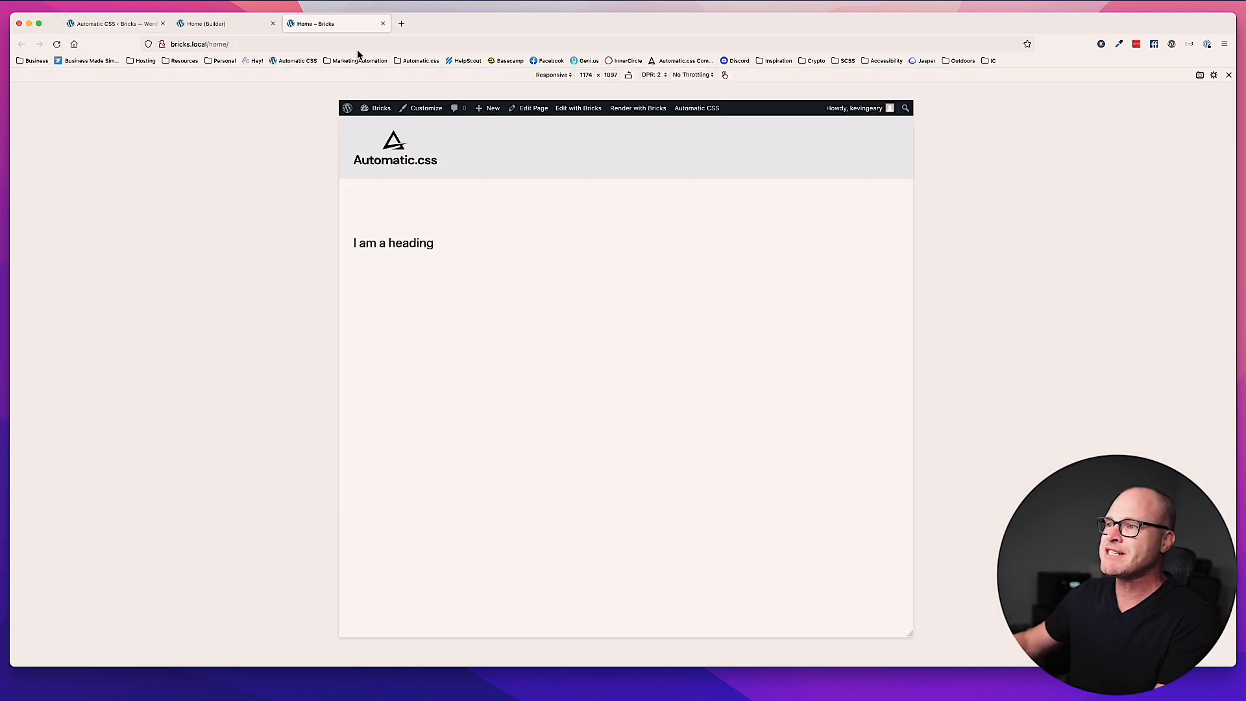
key(super+r)
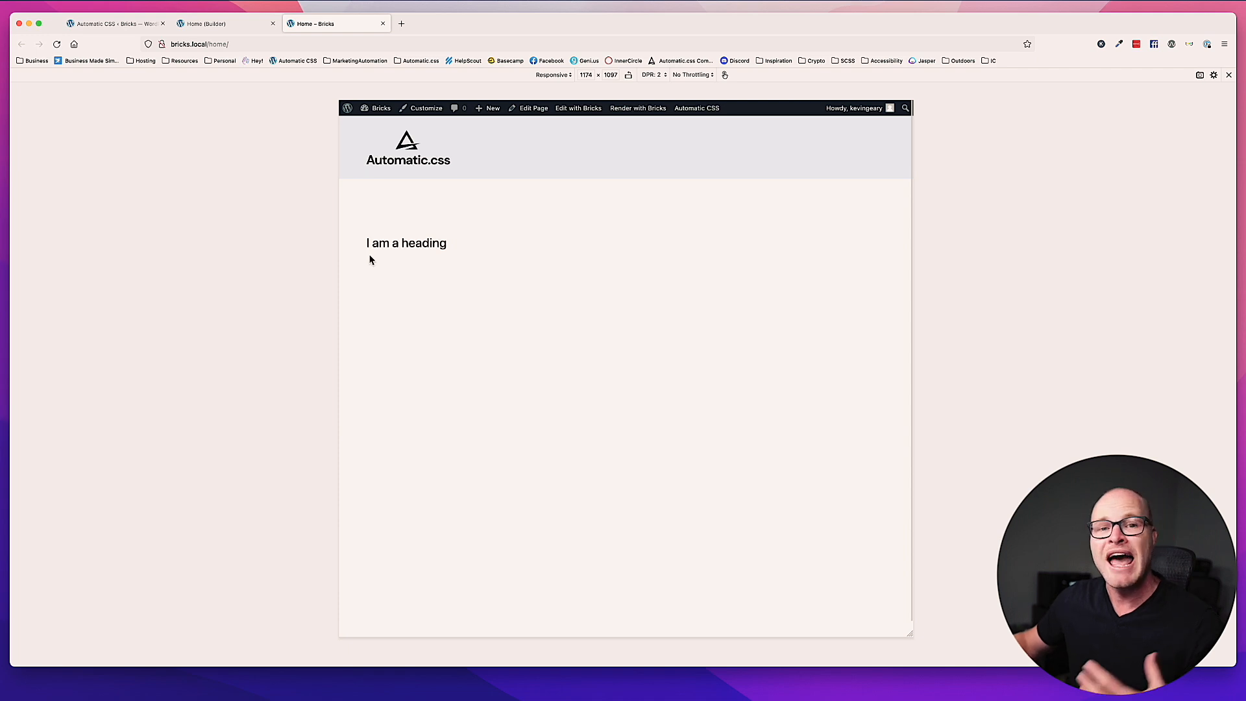
Set the Side Padding under Section Spacing to 16 px minimum and 120 px maximum, and save the changes.
click(111, 23)
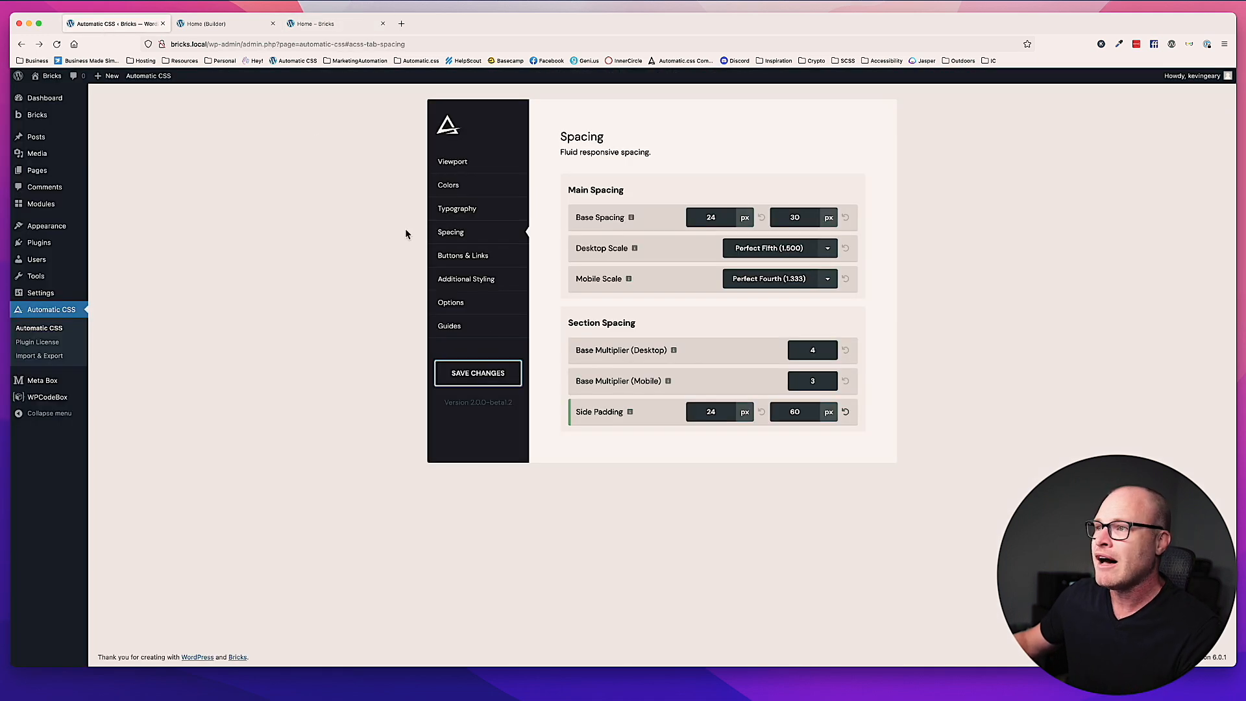
click(793, 412)
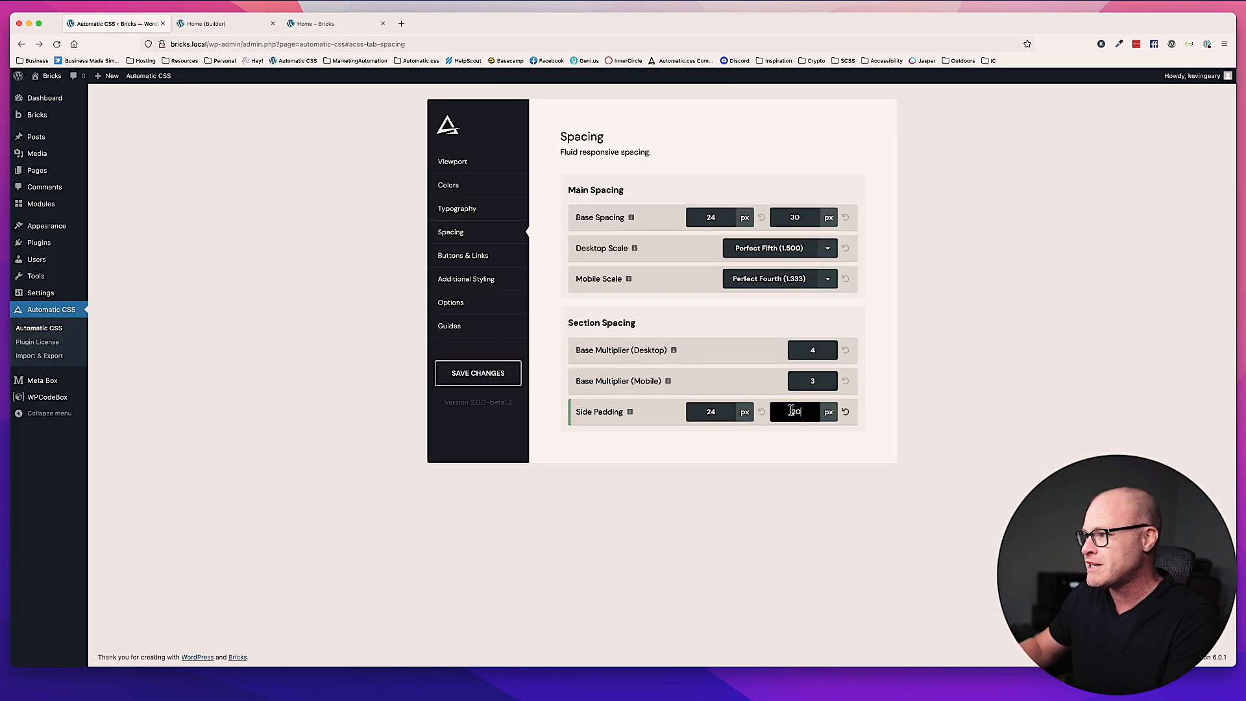
click(493, 373)
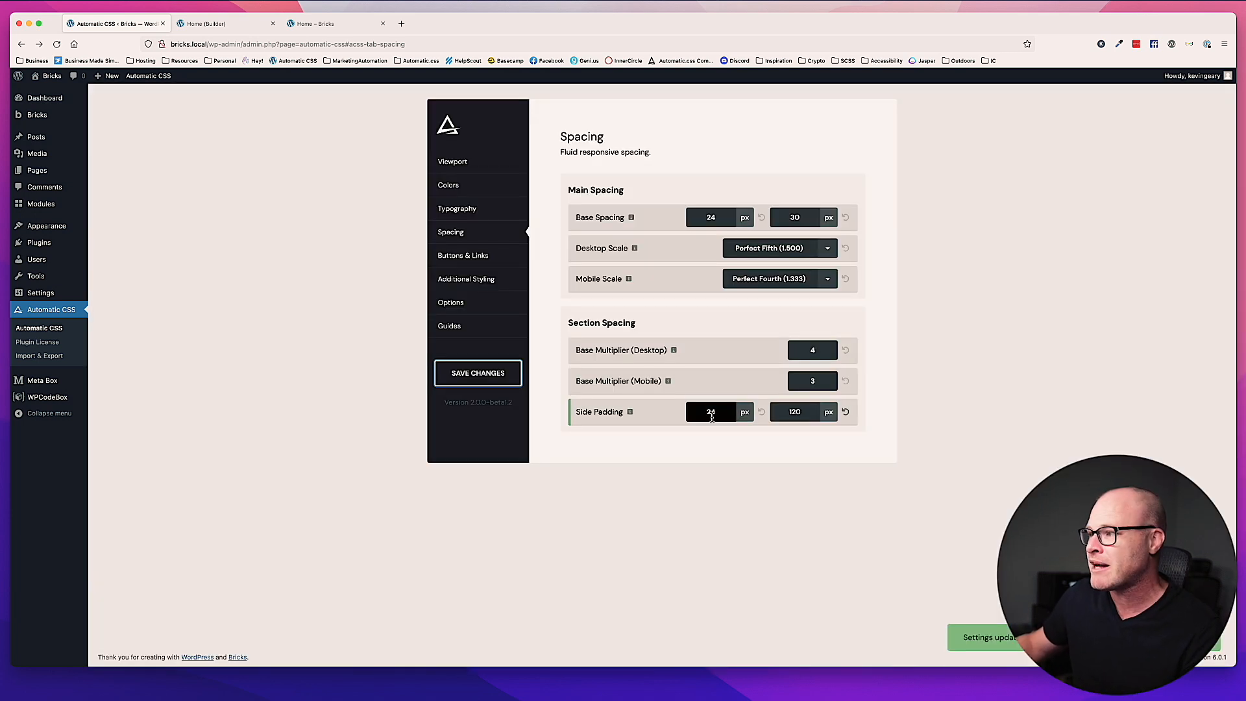
double_click(711, 412)
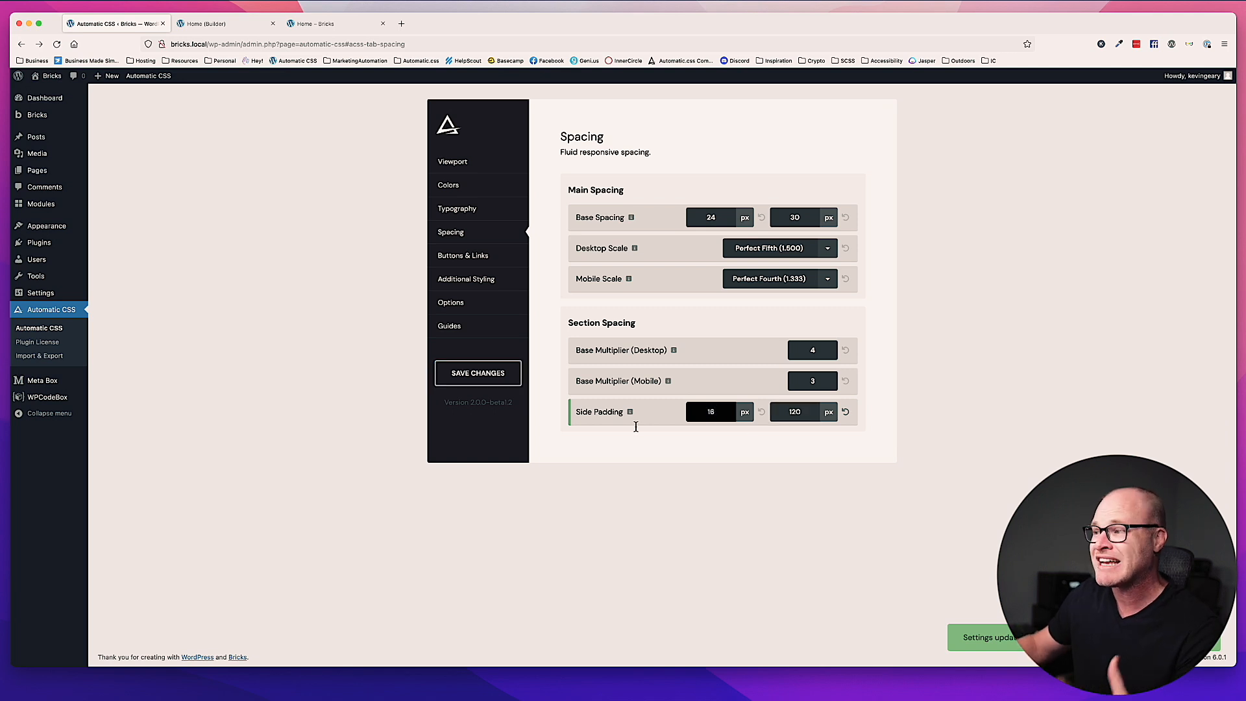
key(Return)
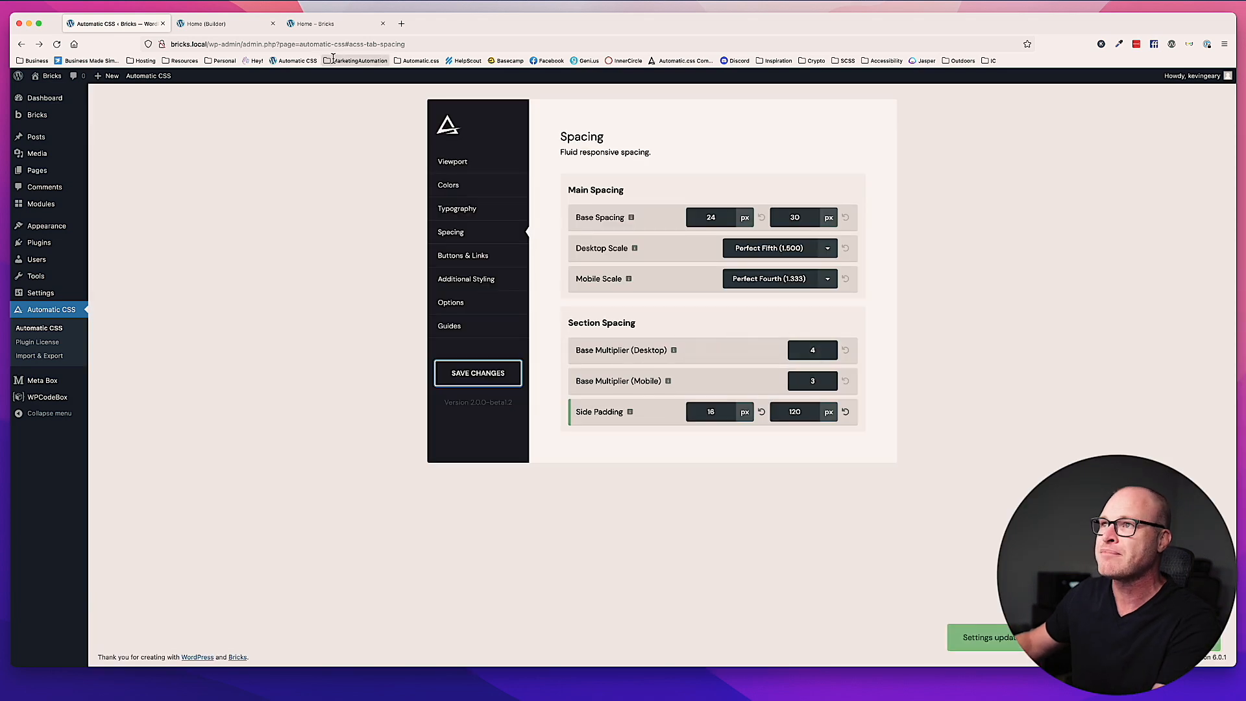
Examine the new side padding on the Home page's front end at viewport widths of 1678 px and 1218 px.
click(325, 23)
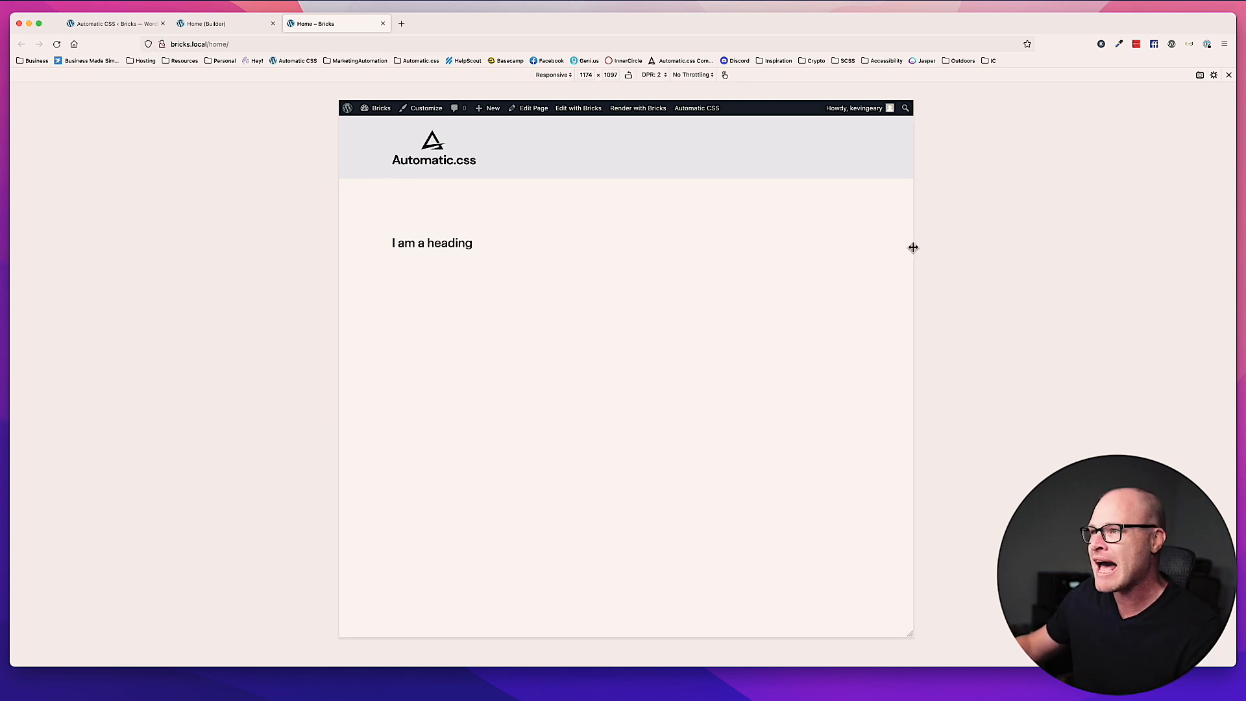
drag(913, 246, 1036, 267)
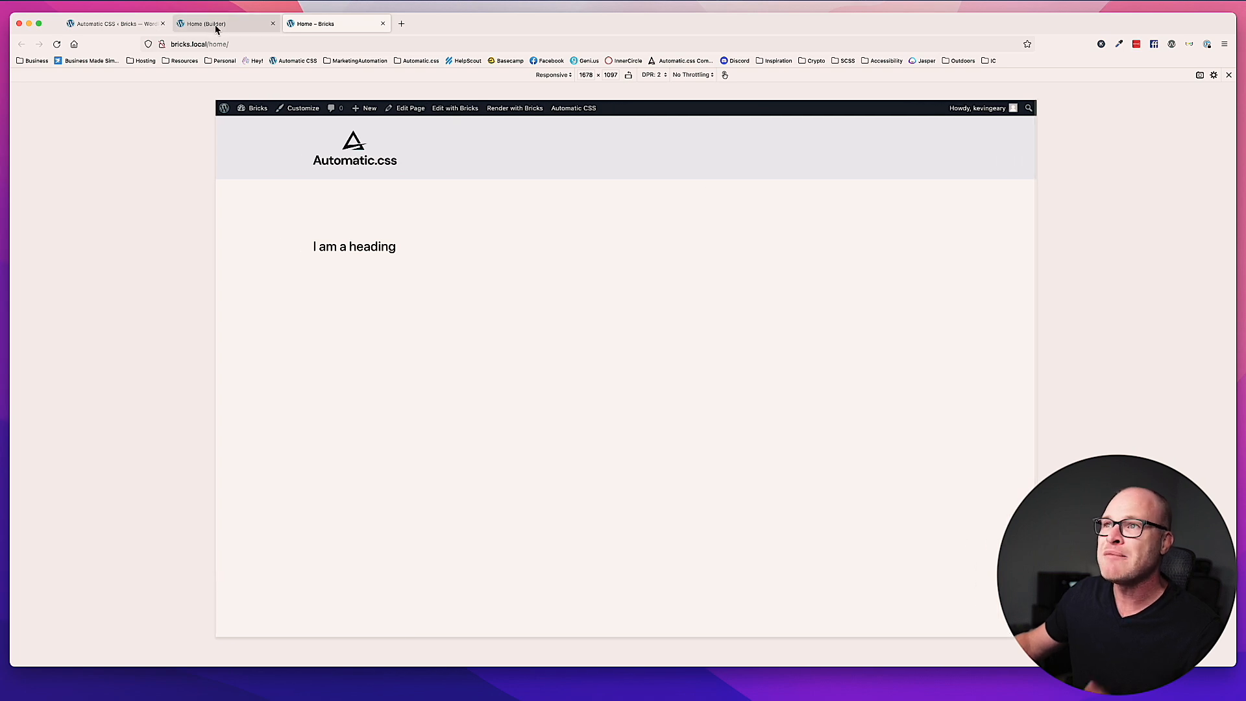
click(198, 24)
click(136, 24)
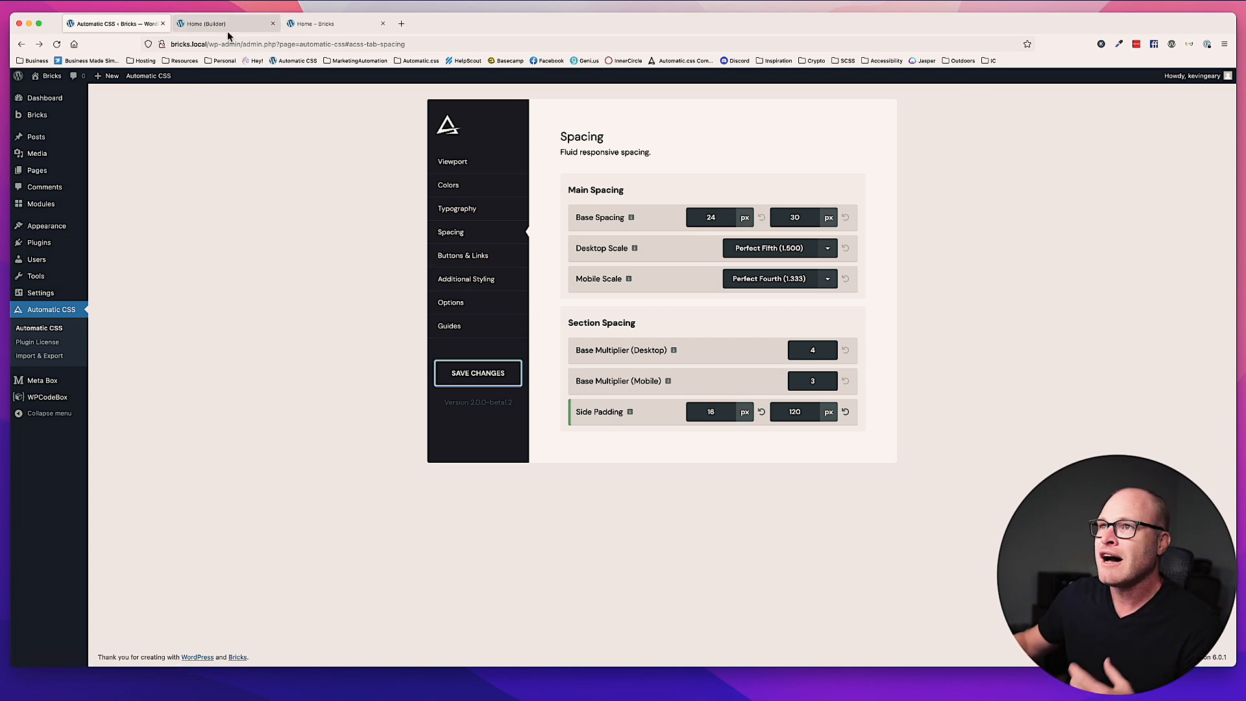
click(312, 24)
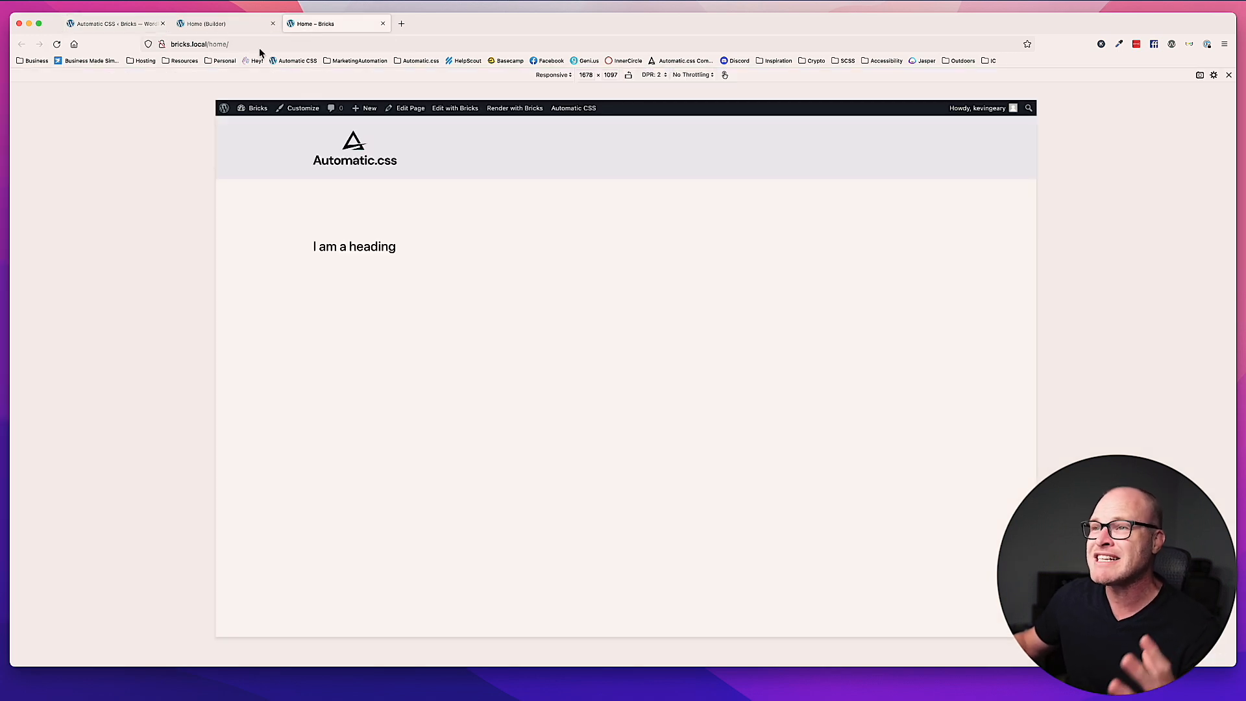
drag(1037, 204, 924, 234)
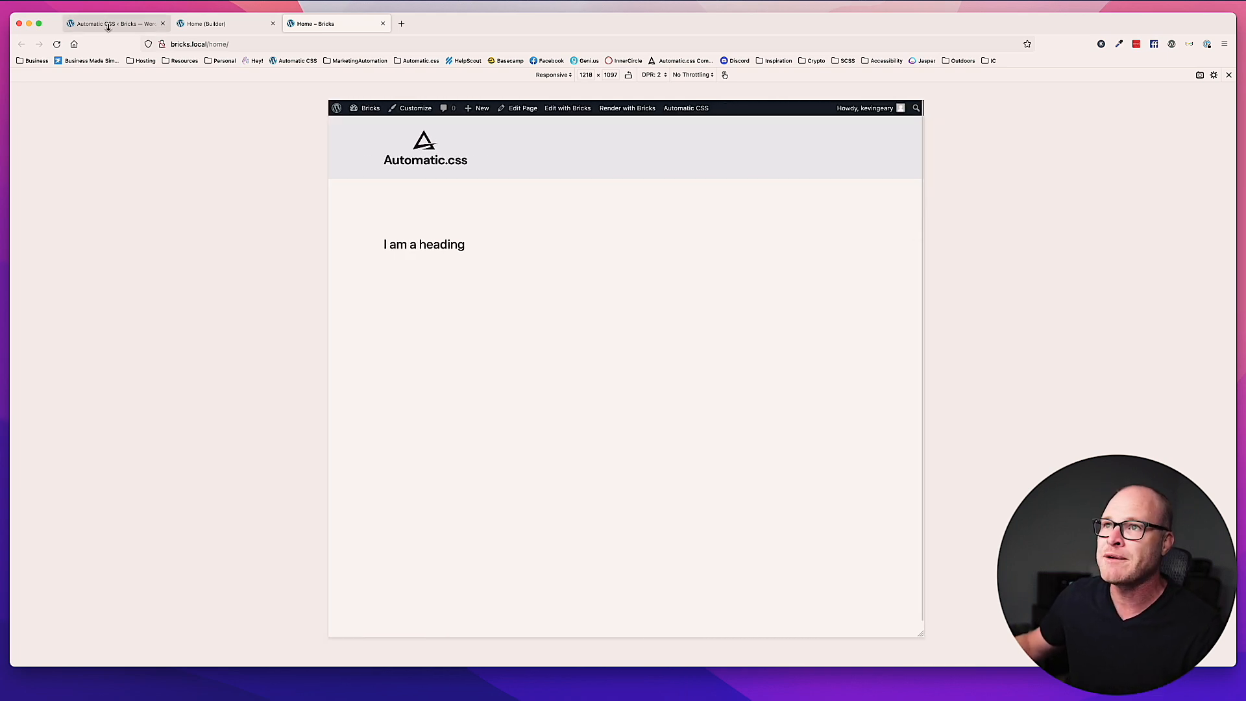
Expand the line height settings in Typography and examine the Body Text and H1 to H6 values.
click(114, 24)
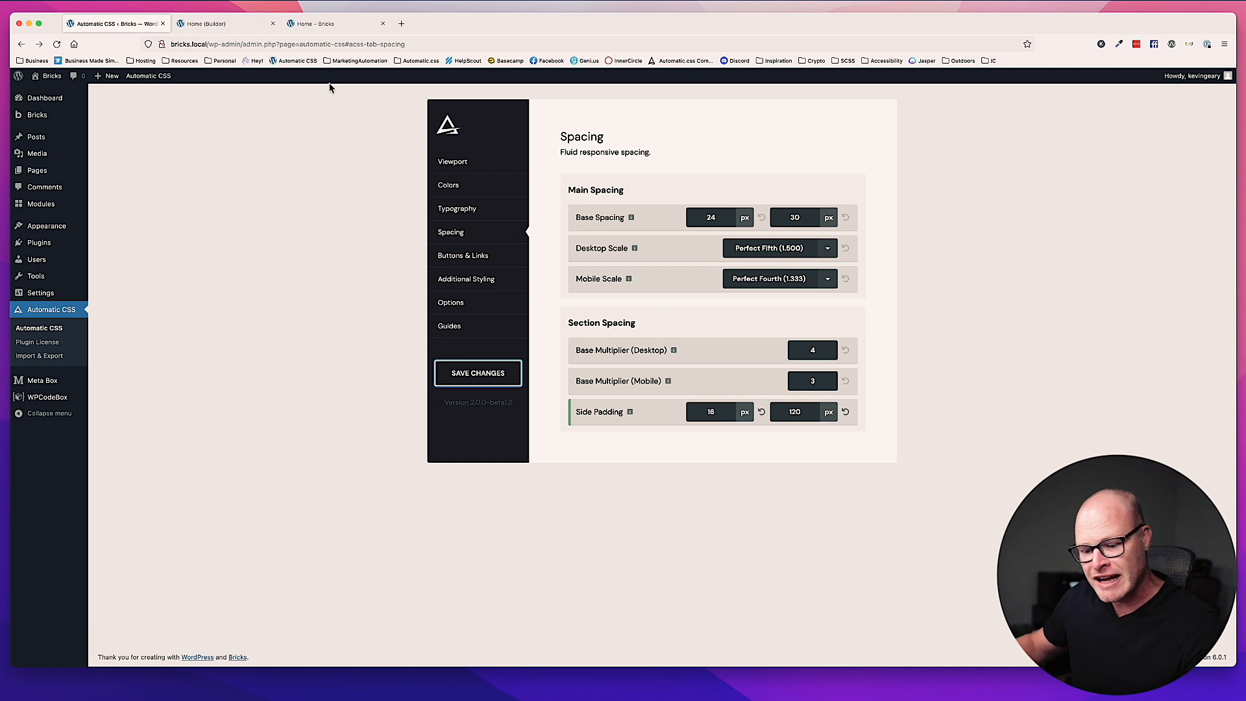
click(468, 208)
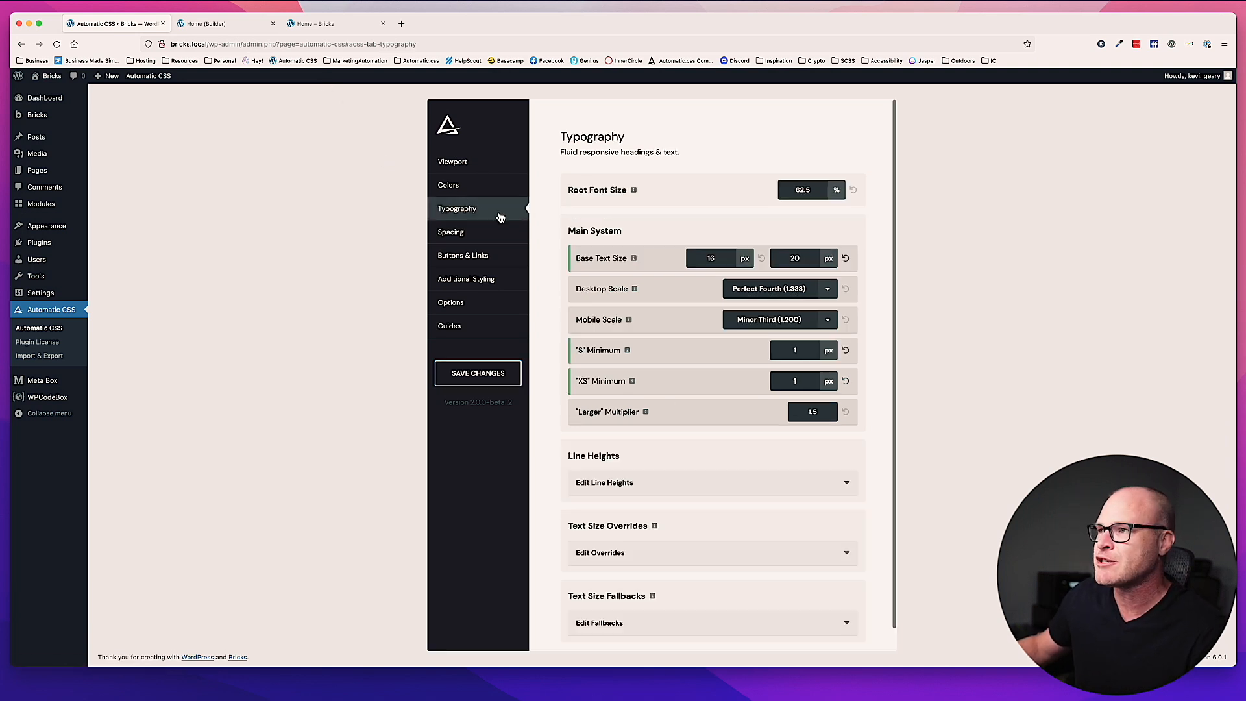
scroll(742, 269, down, 1)
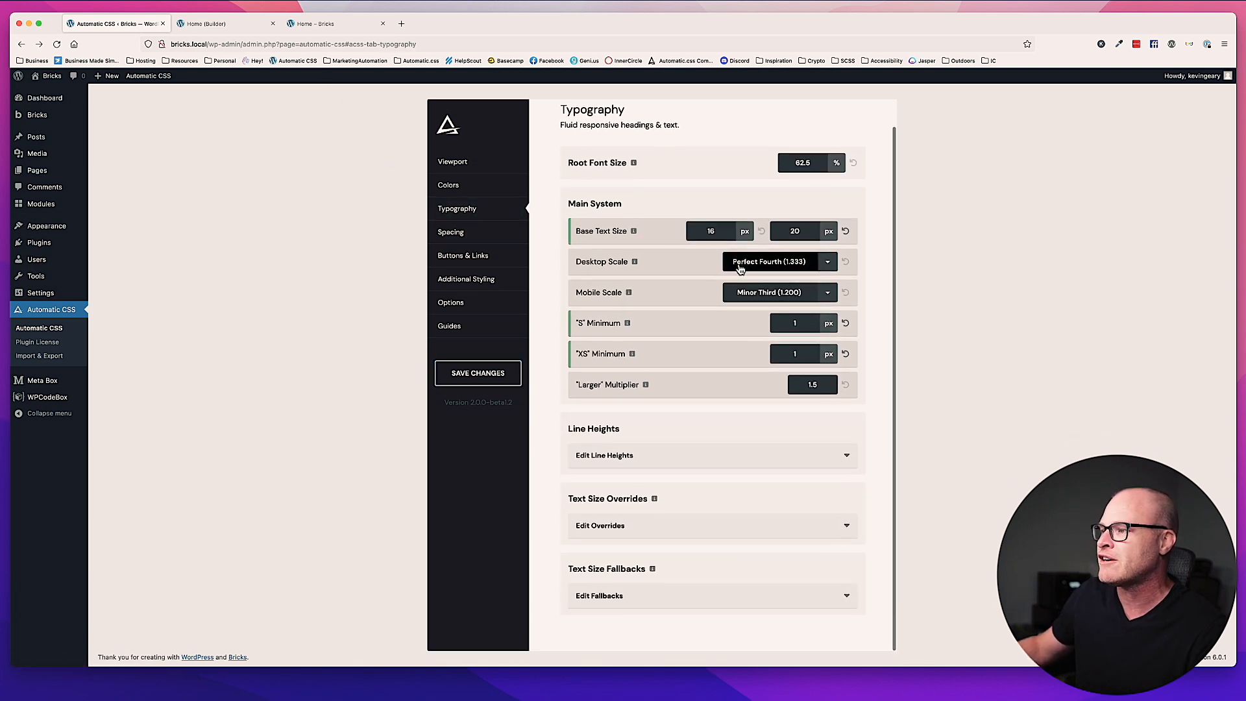
click(643, 460)
scroll(715, 448, down, 5)
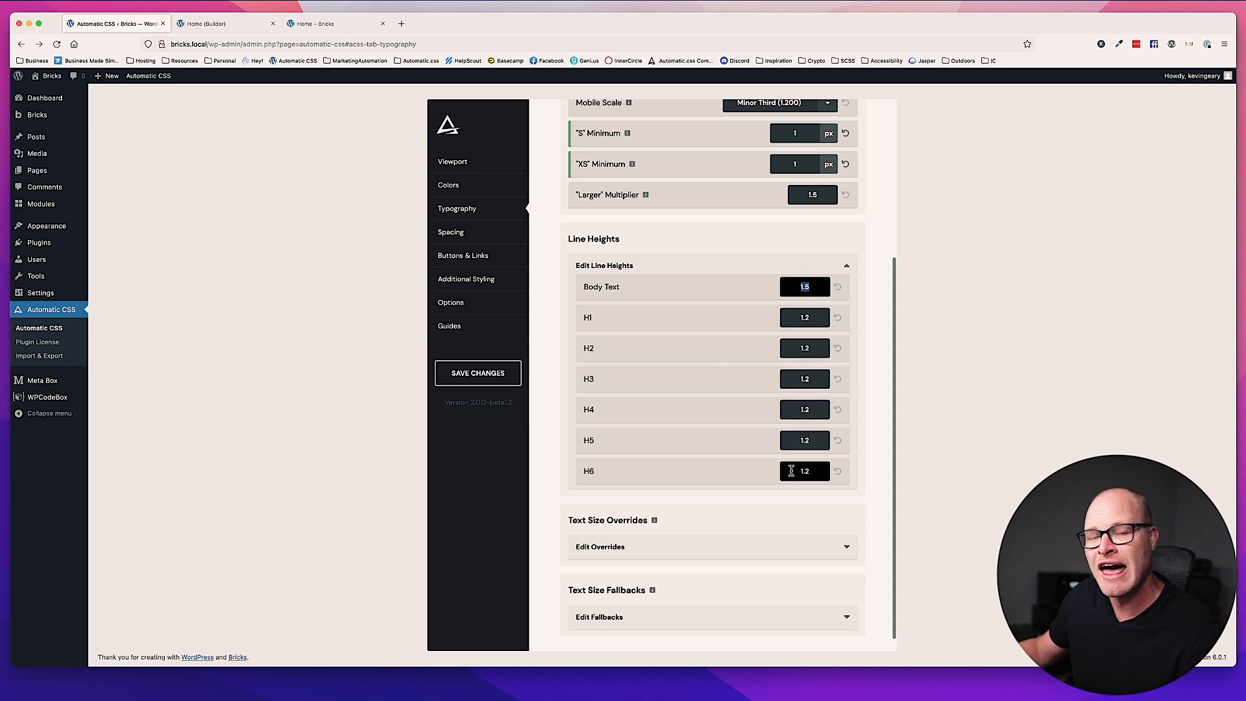
click(819, 286)
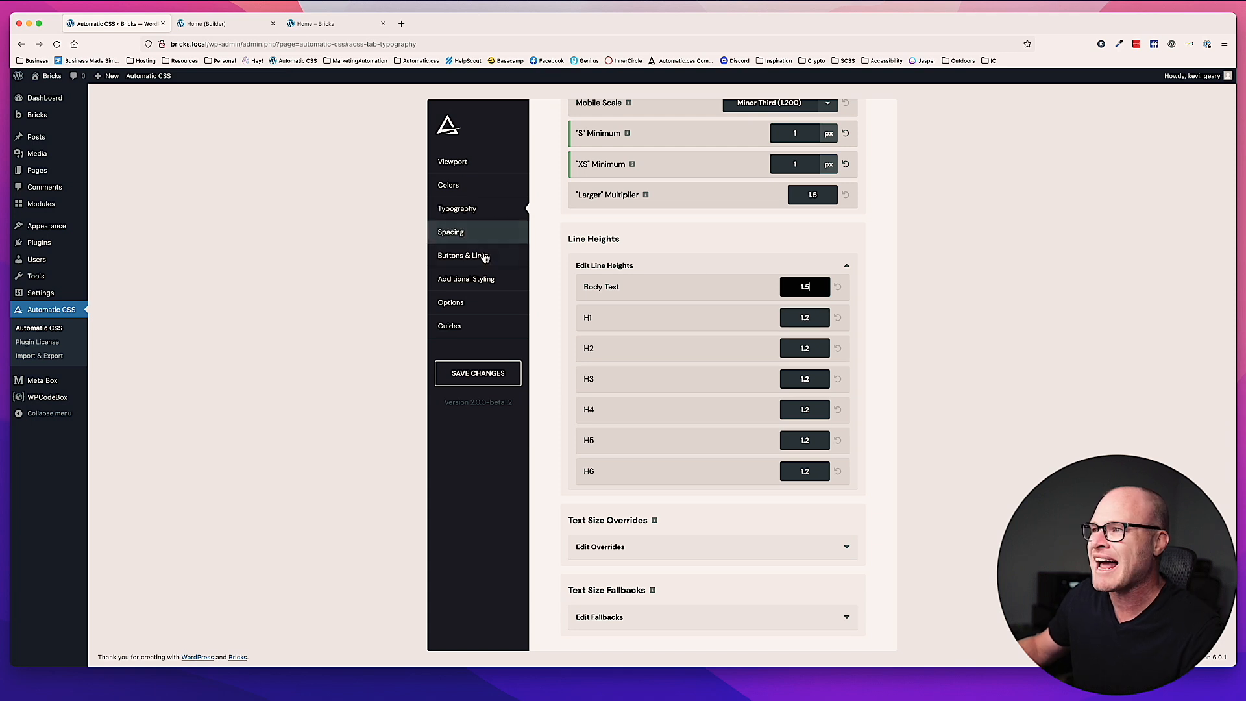
Enable Custom Button Text Size in the Buttons & Links defaults to expose the Text Size fields.
click(463, 257)
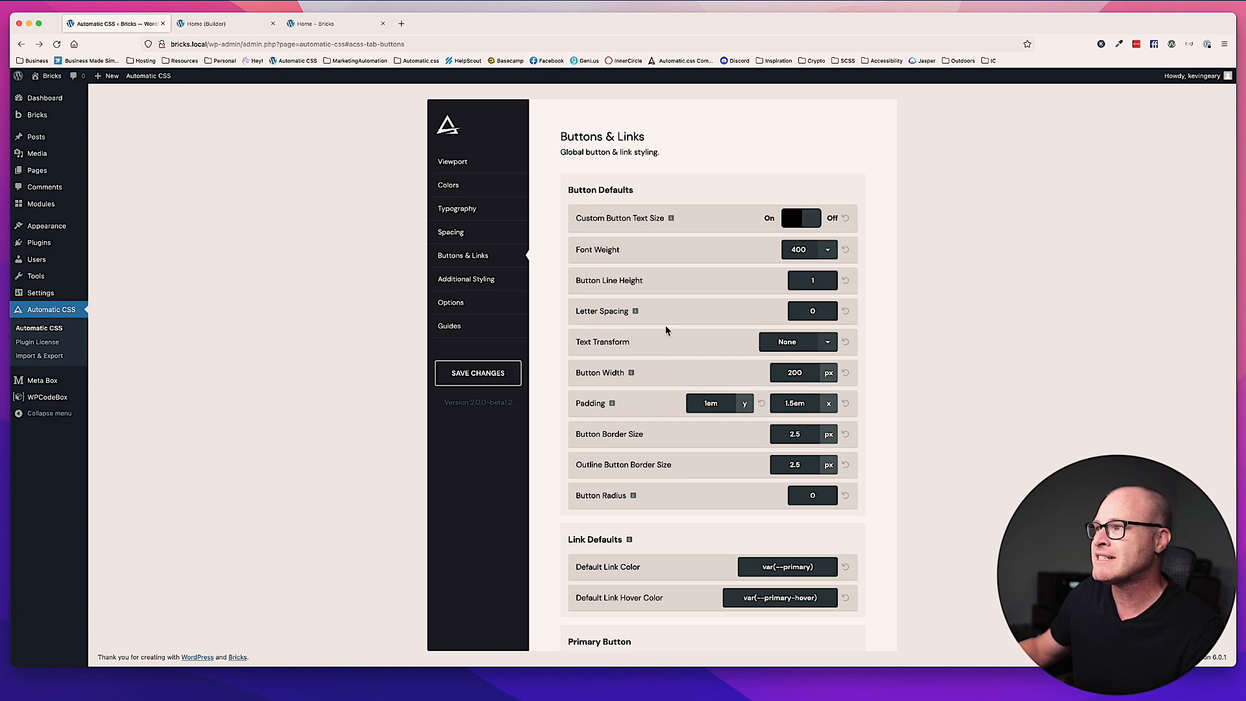
click(809, 223)
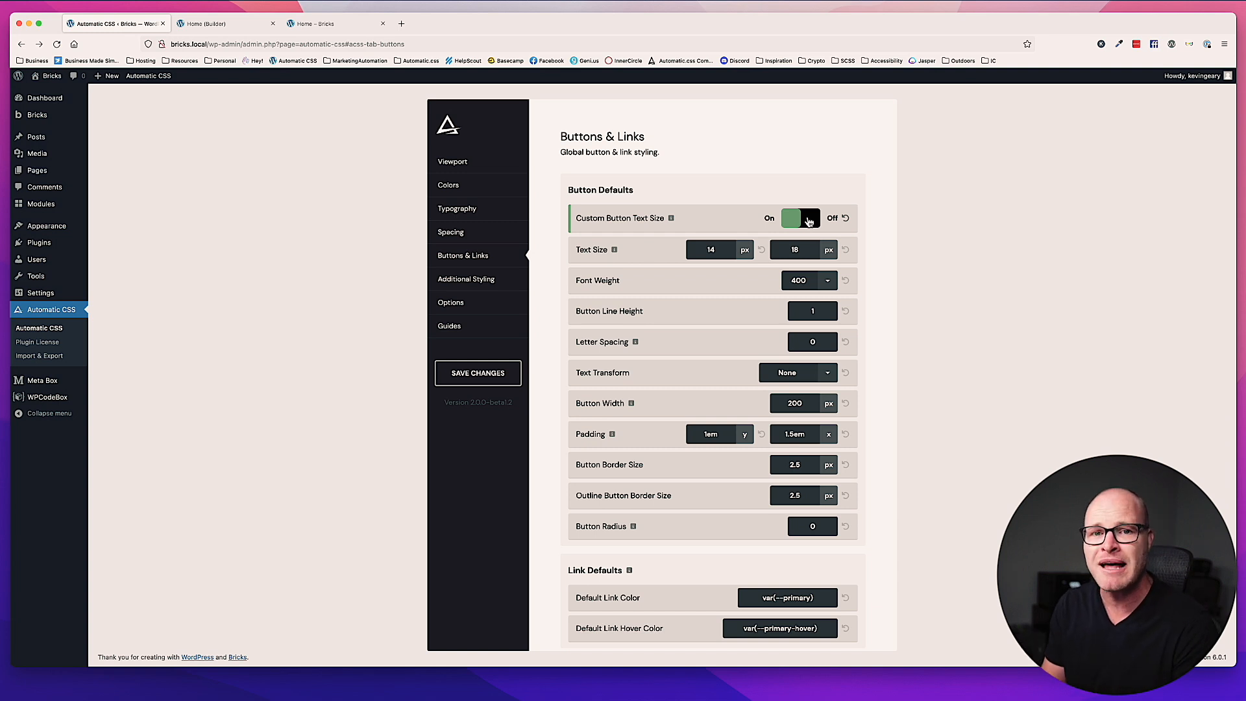
click(811, 223)
click(802, 220)
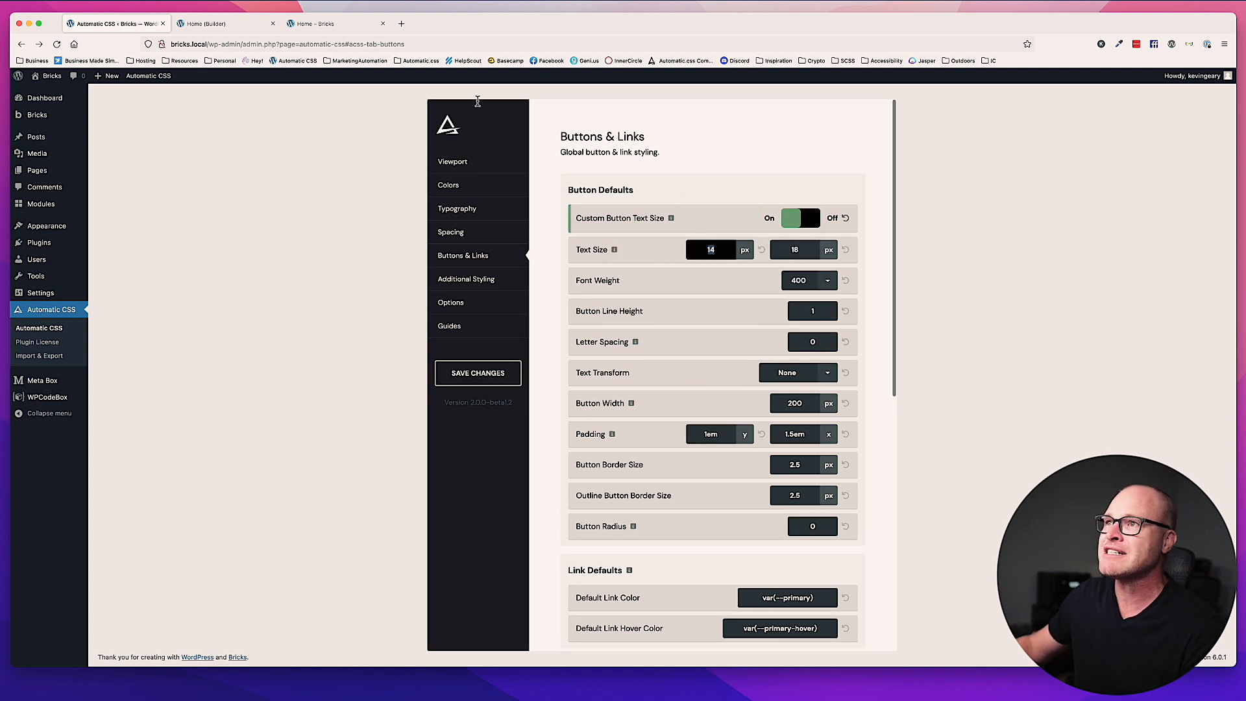
Return to the Home page in the Bricks builder and delete the "I am a heading" element from the container.
click(331, 29)
click(251, 25)
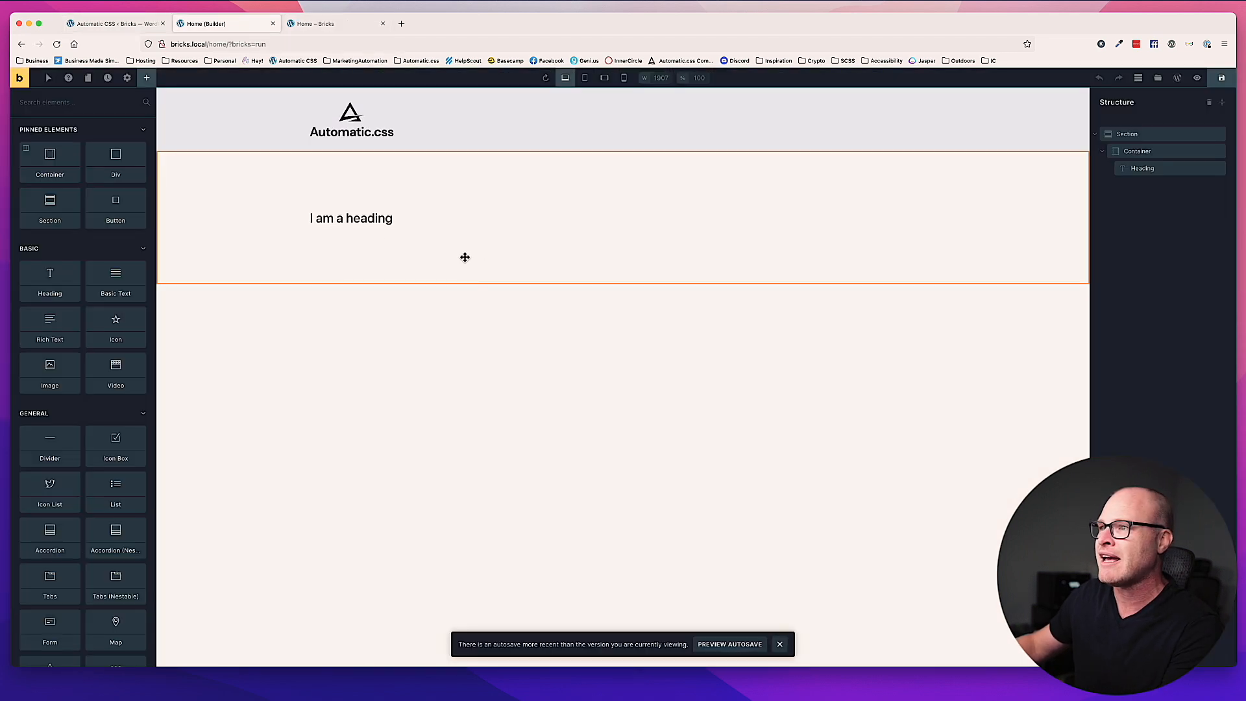
click(477, 221)
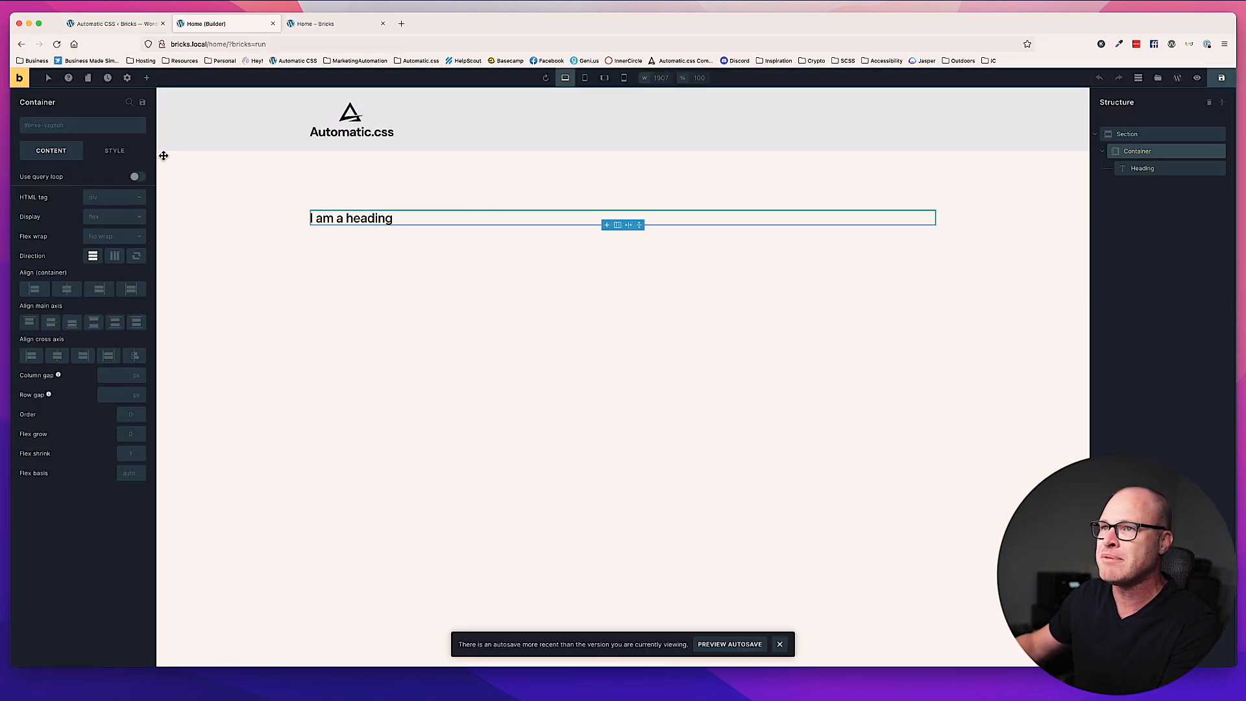
right_click(372, 219)
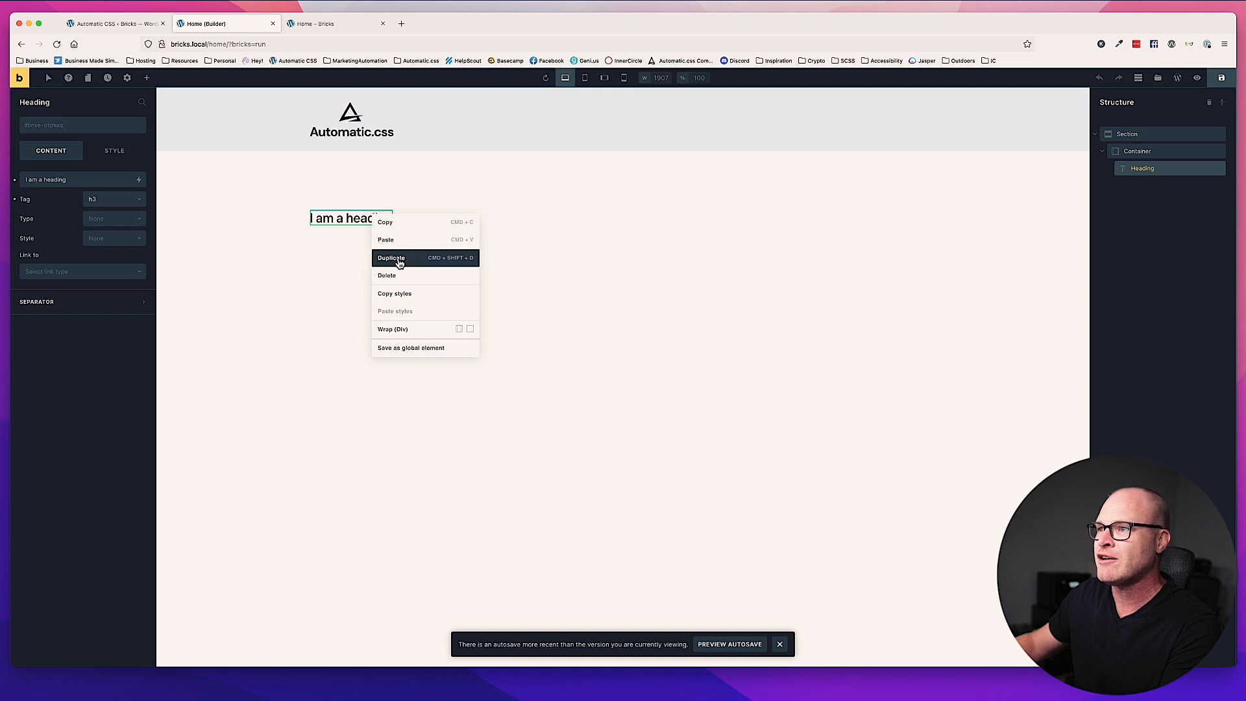
click(387, 275)
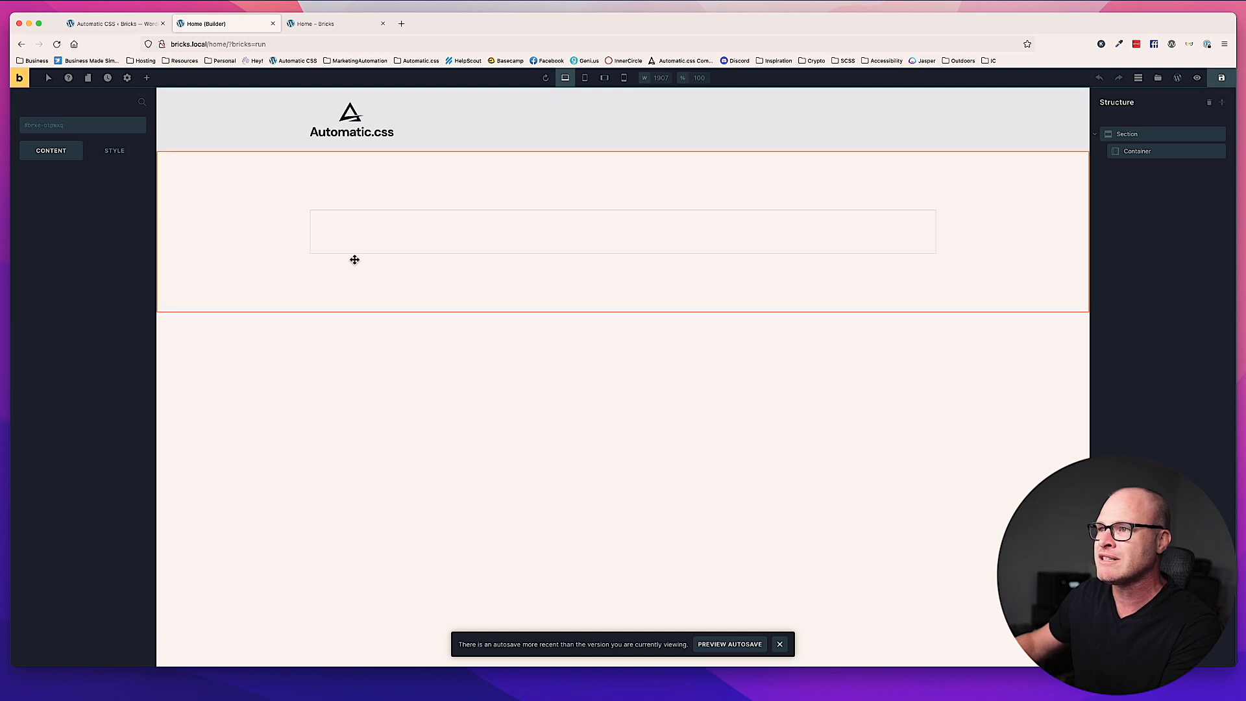
Add a Button element to the empty container.
click(314, 234)
click(147, 78)
text(butt)
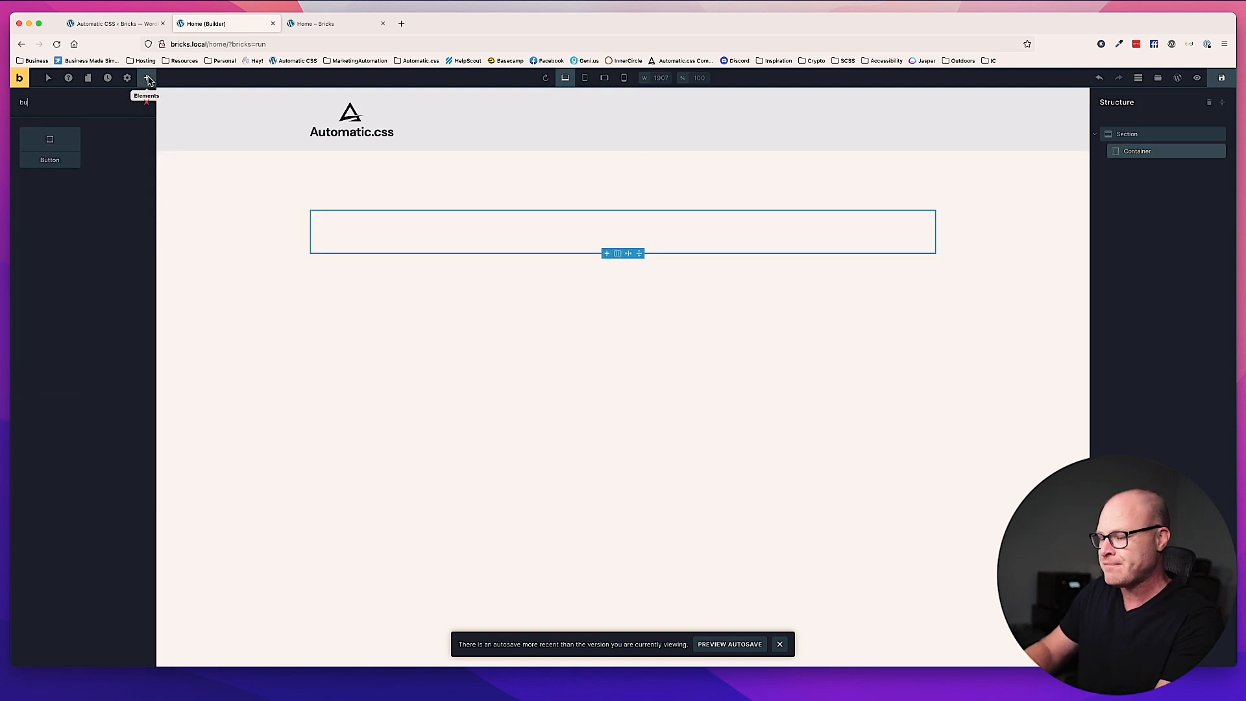
click(65, 150)
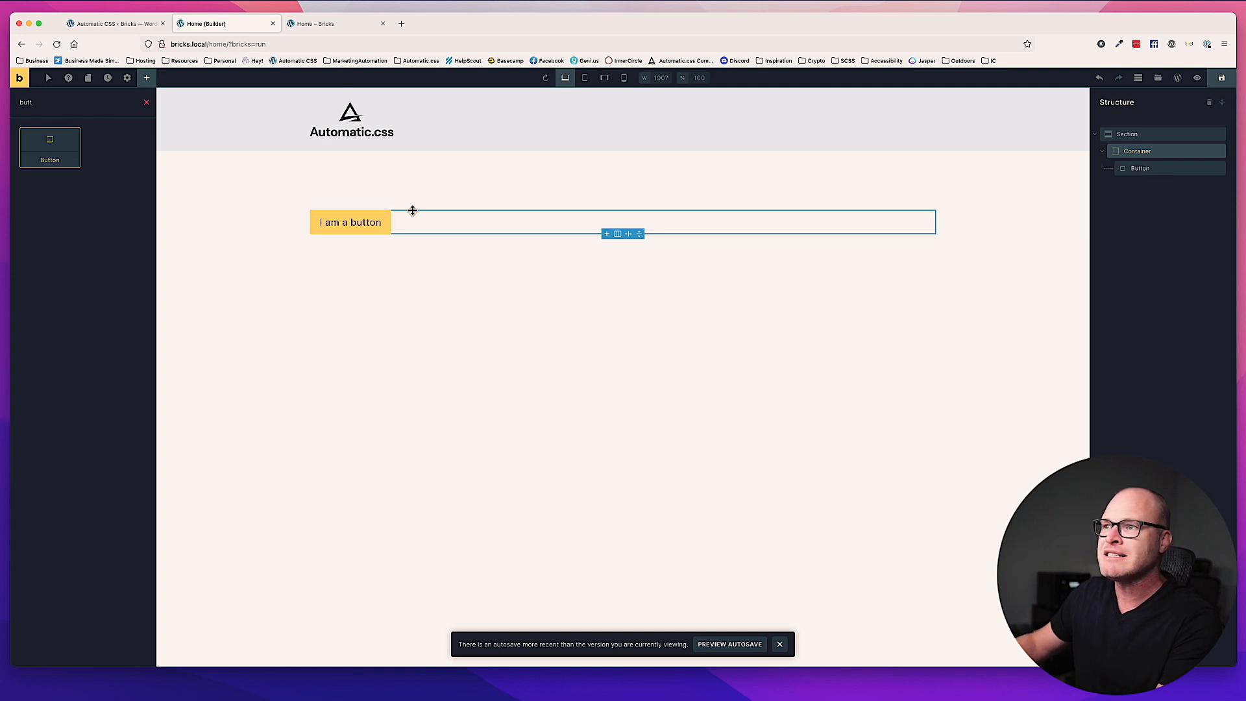
Apply the btn--primary class to the new button and save the page.
click(363, 219)
click(82, 131)
text(btn)
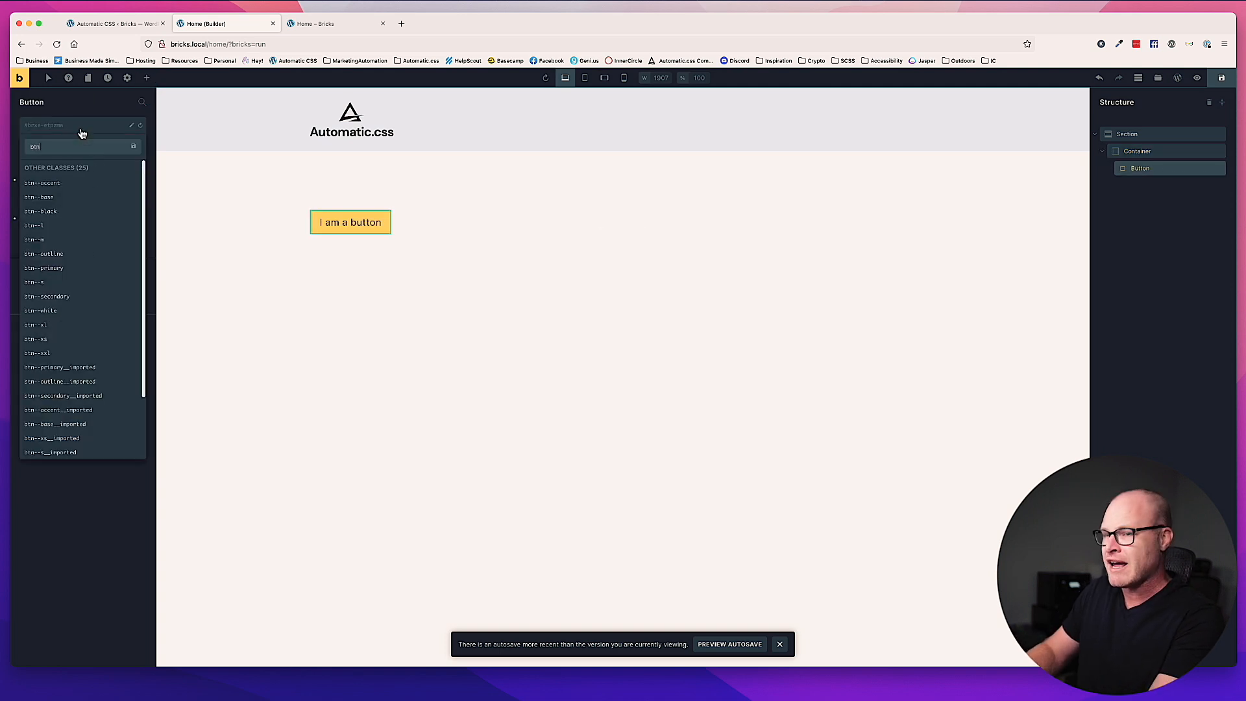
text(--primary)
key(Return)
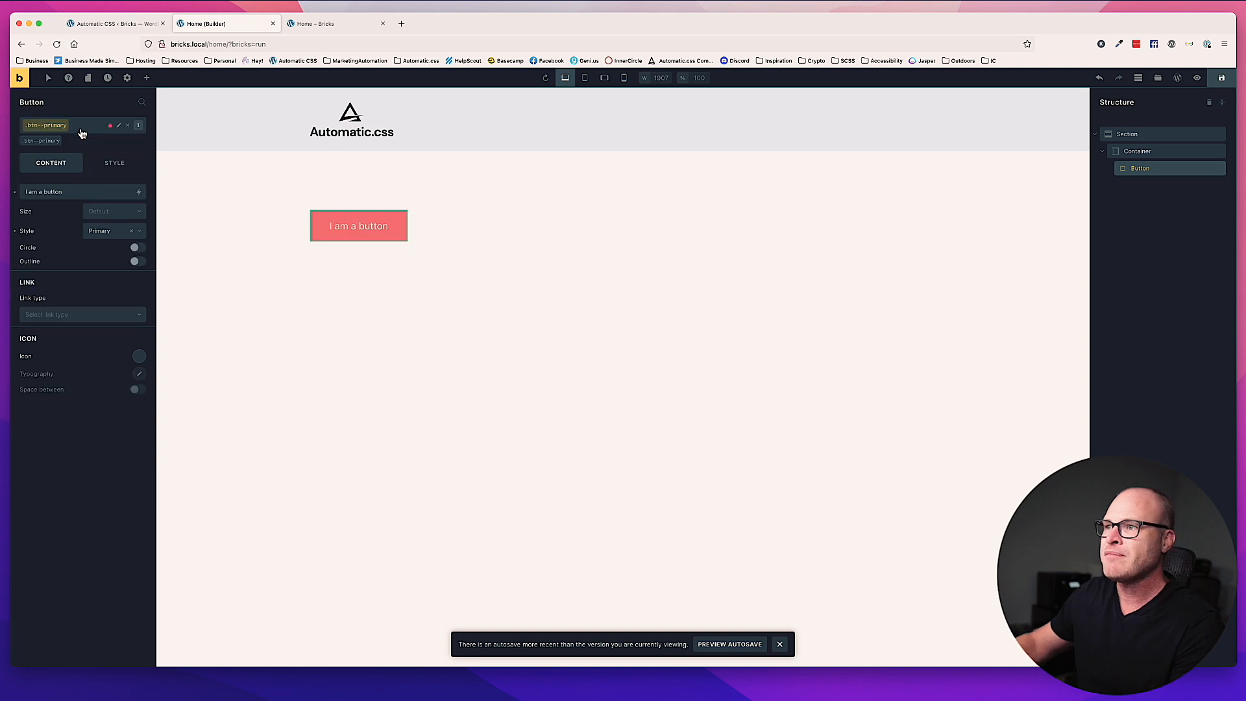
click(1223, 81)
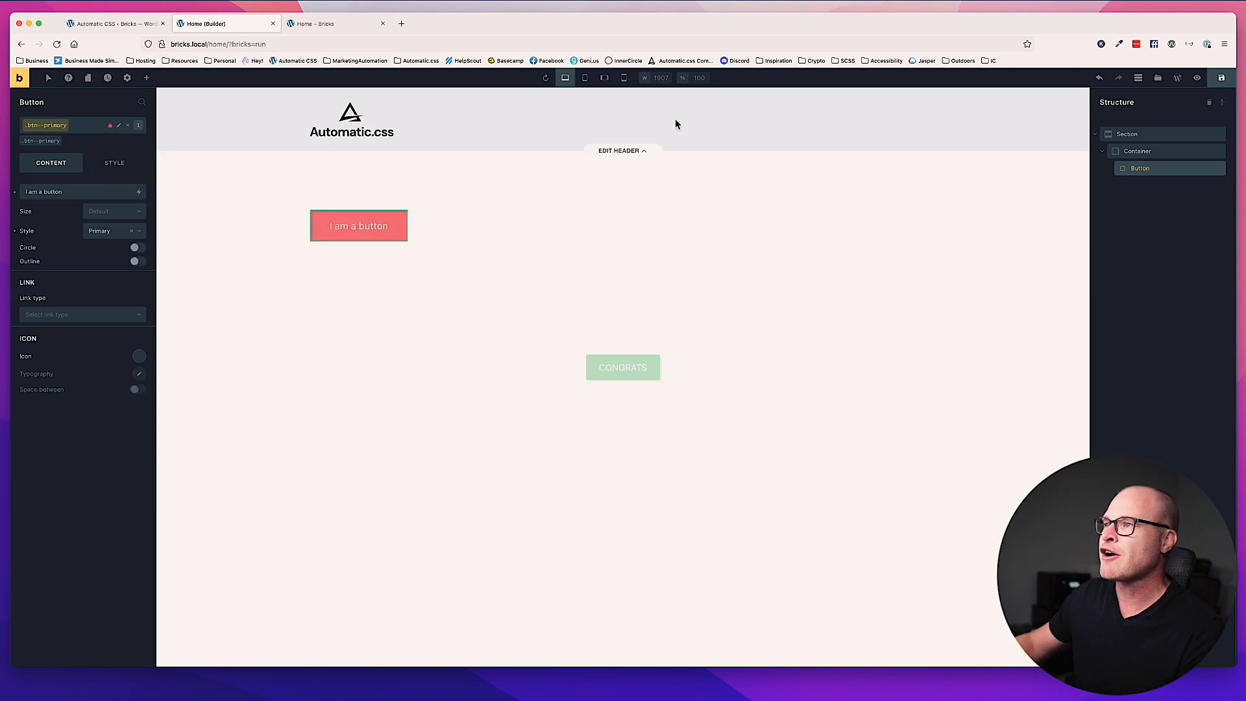
Set the maximum button Text Size to 24 px in Automatic CSS, save the changes, and reload the front-end Home page.
key(ctrl+shift+Tab)
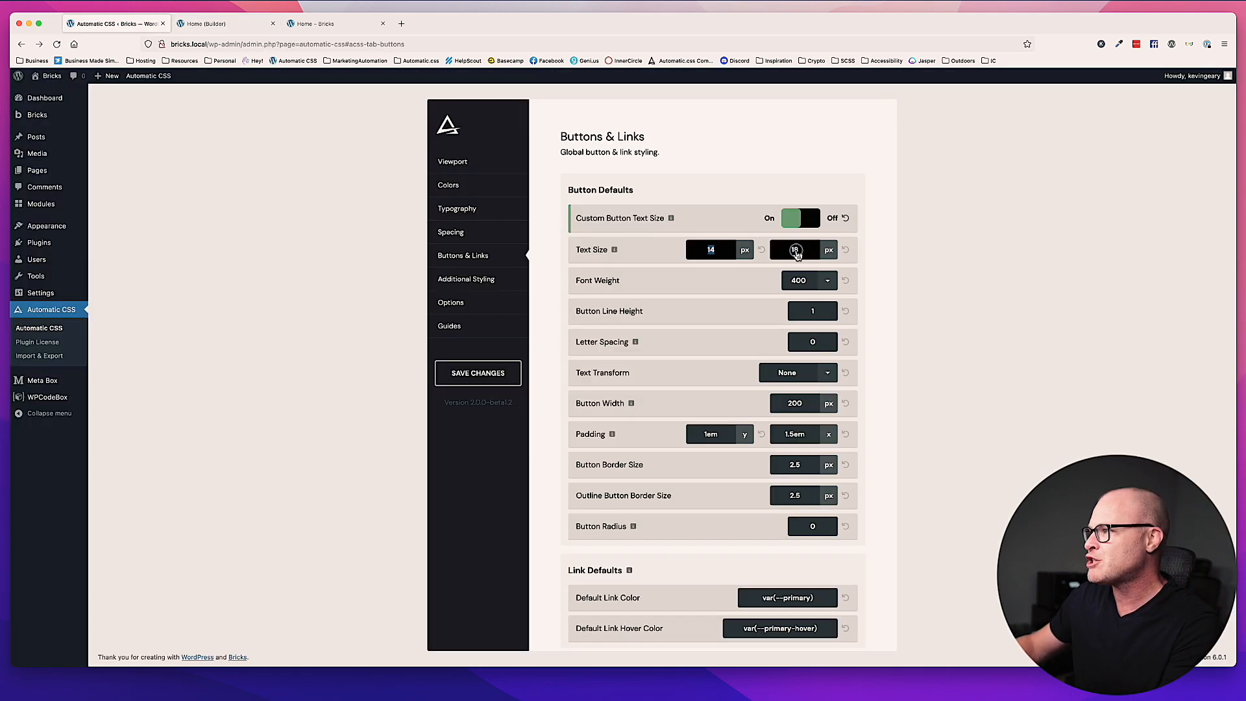
click(803, 252)
click(478, 372)
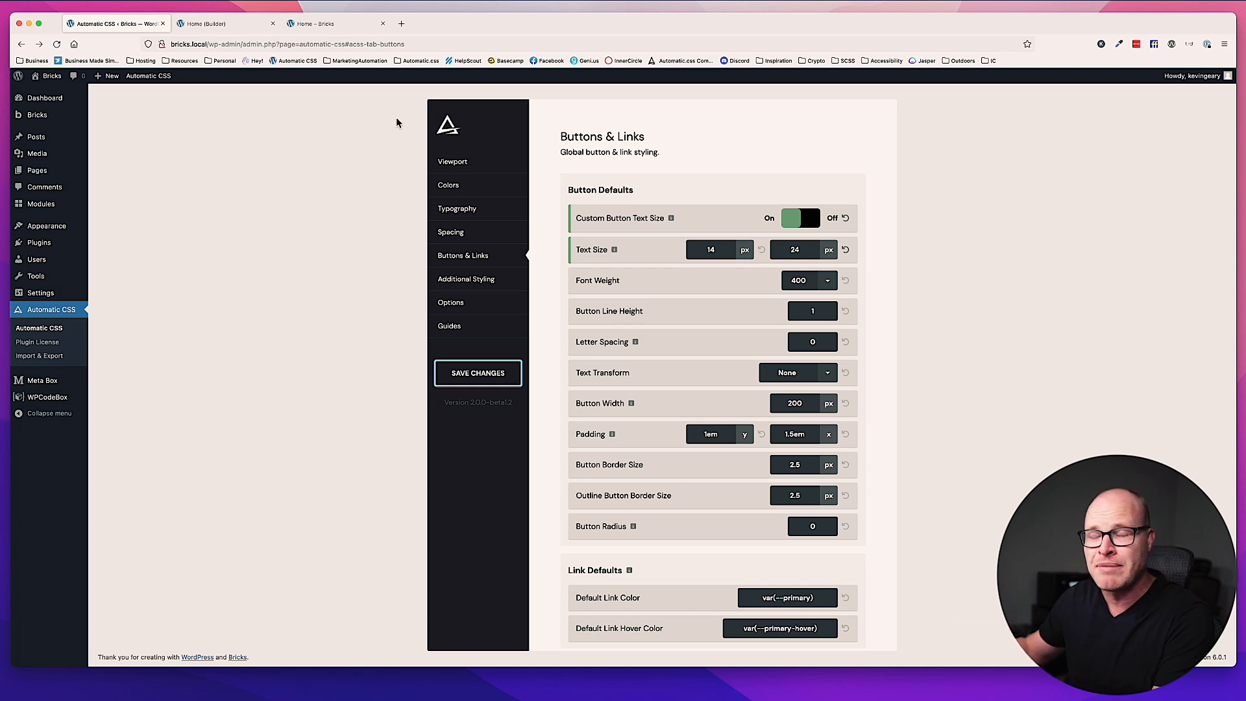
click(324, 24)
key(super+r)
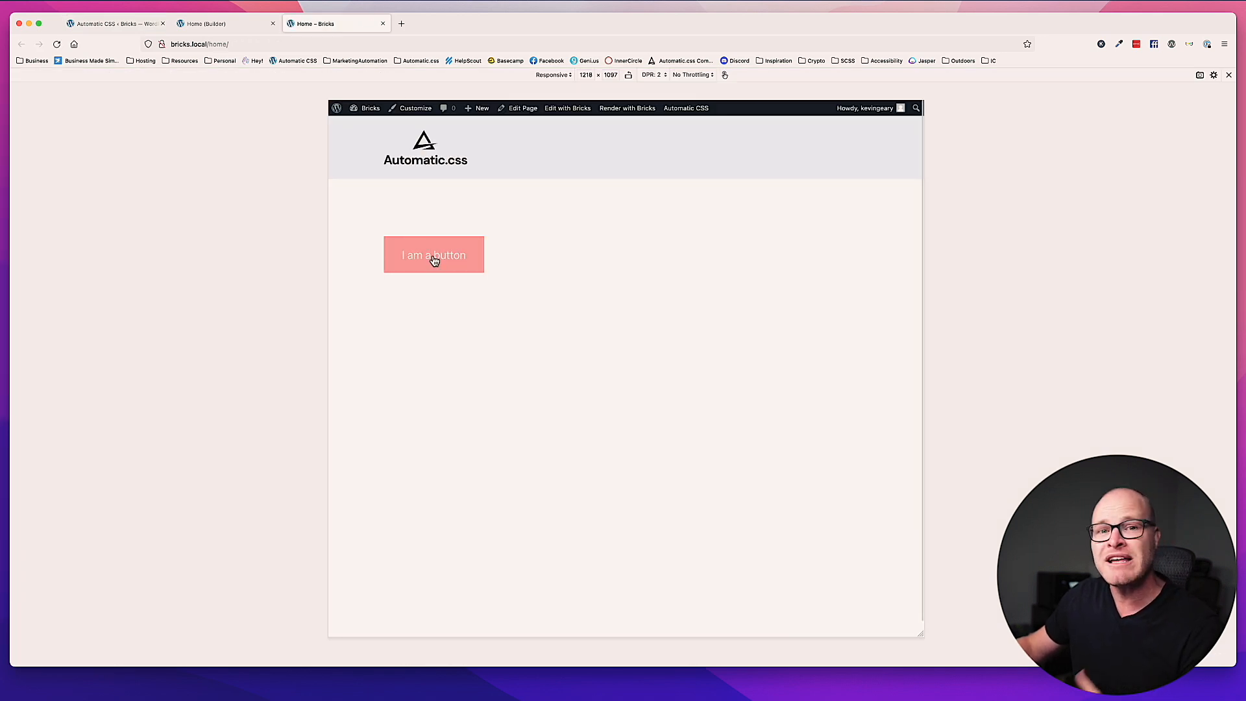
Set the maximum button Text Size to 16 px, save the changes, and reload the front-end Home page.
click(130, 23)
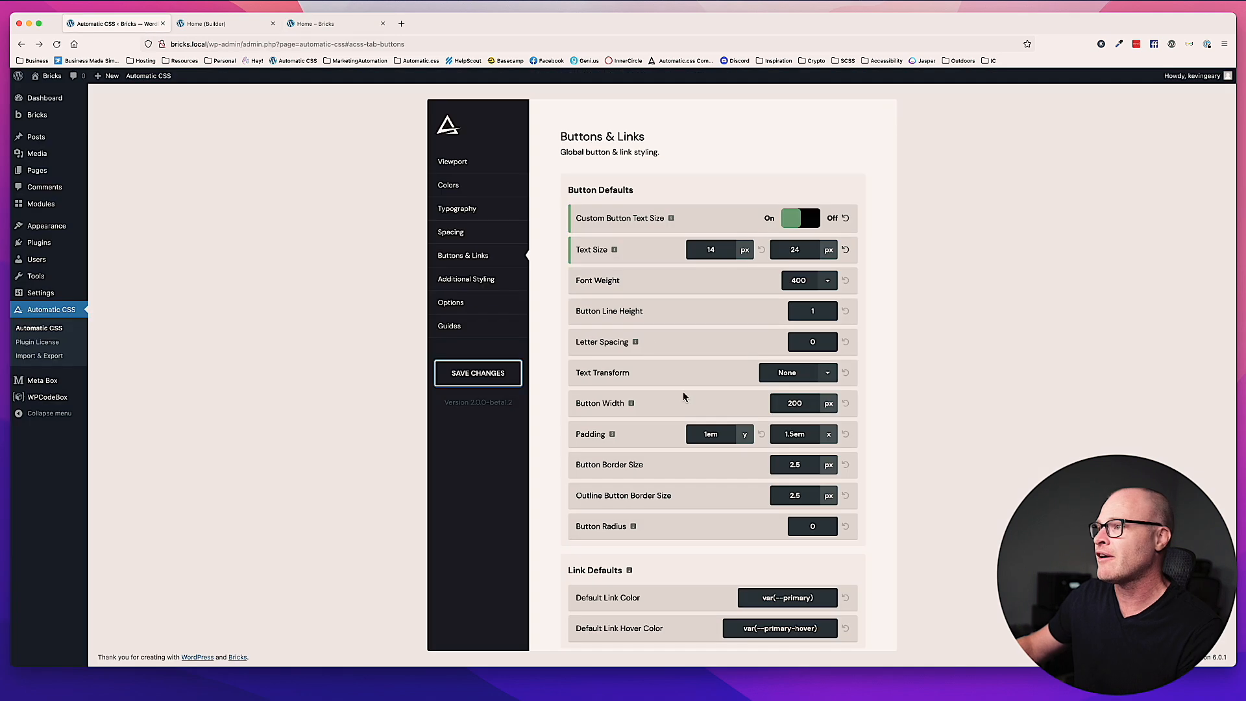
double_click(805, 249)
text(16)
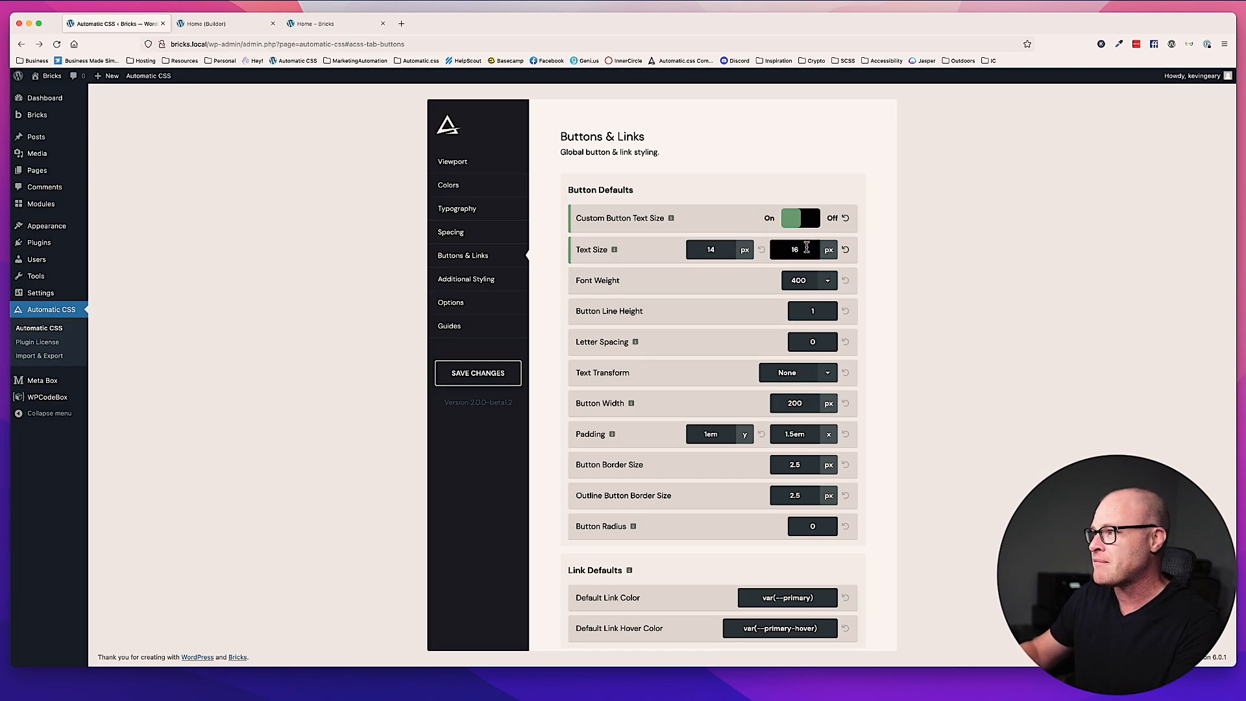
click(490, 380)
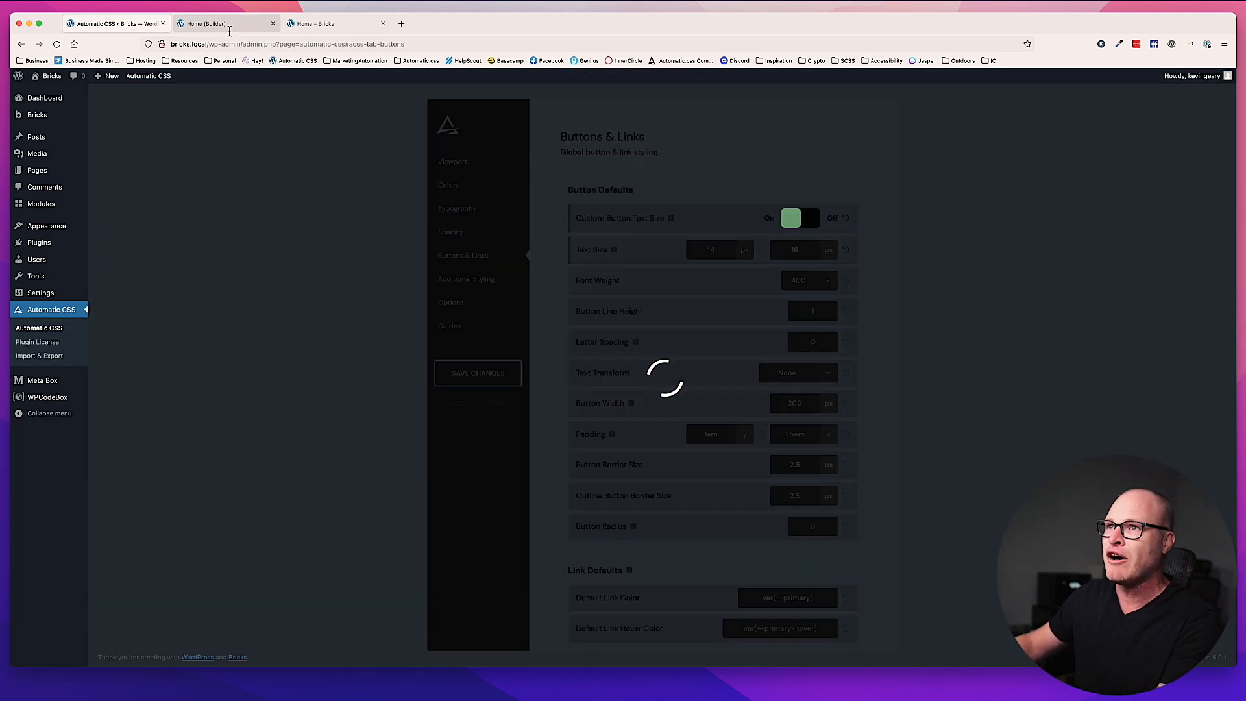
click(364, 30)
key(super+r)
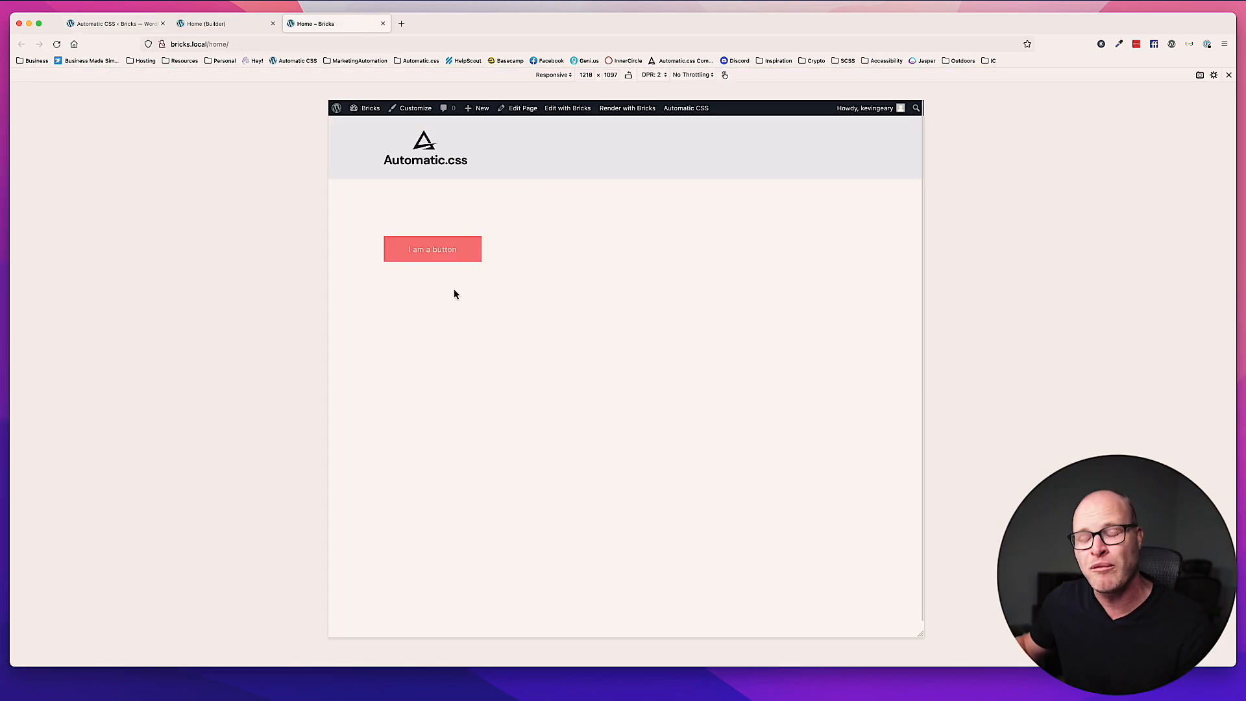
Set the button Font Weight to 800, save the changes, and check the button on the Home page.
click(132, 23)
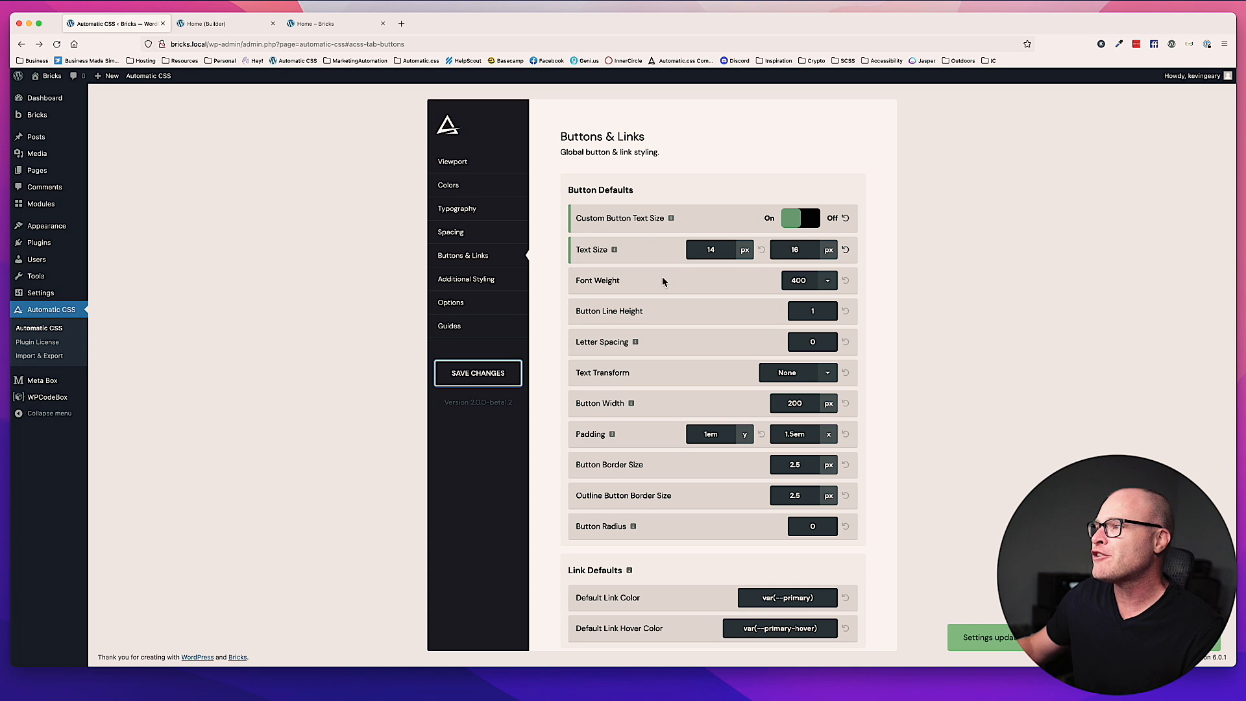
click(812, 287)
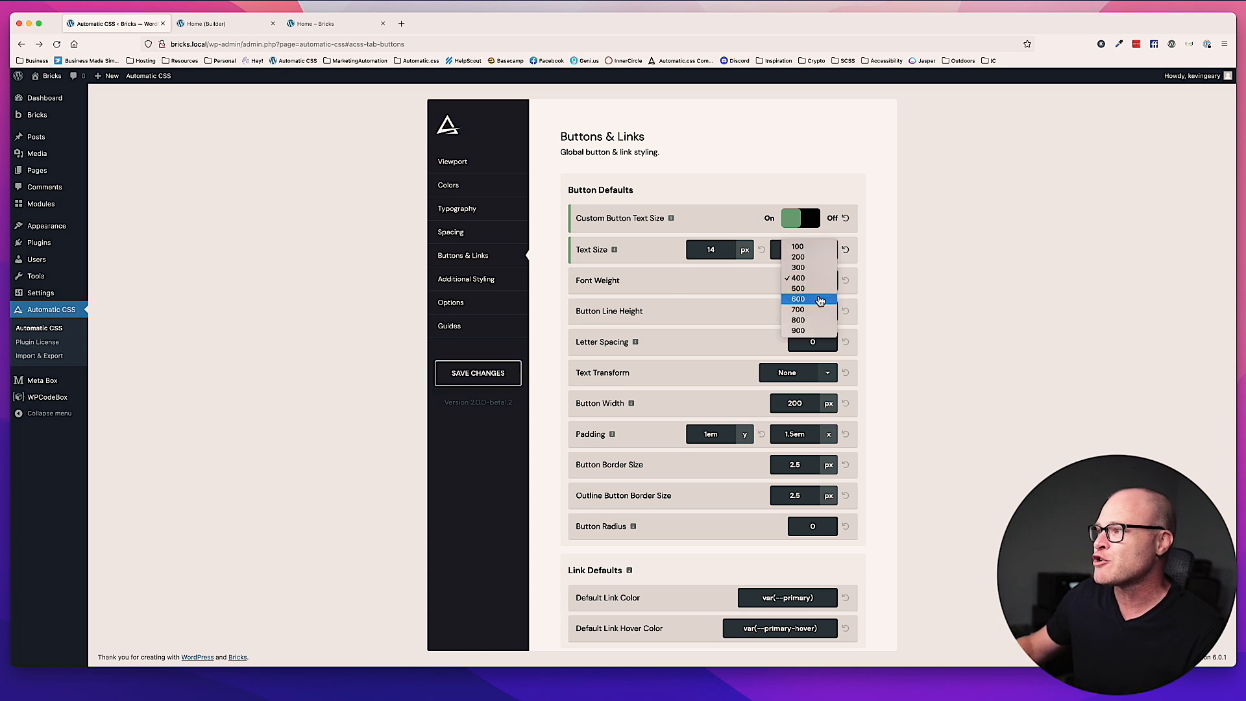
click(810, 321)
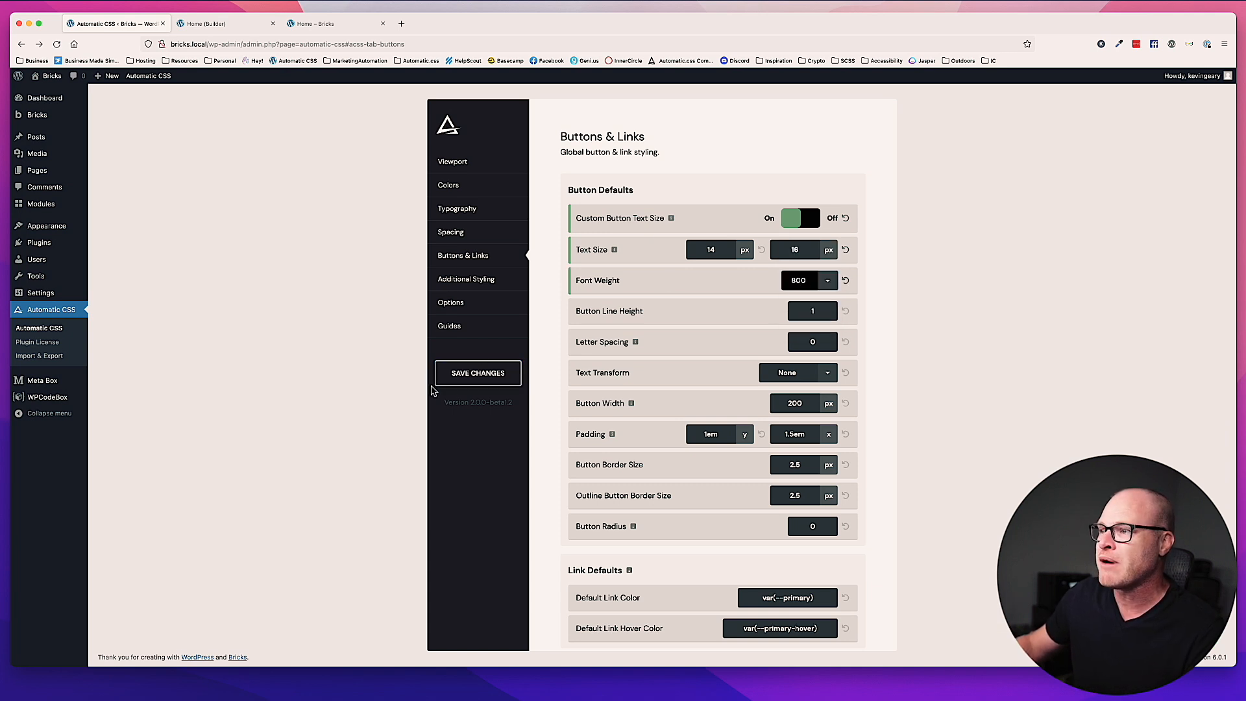
click(443, 379)
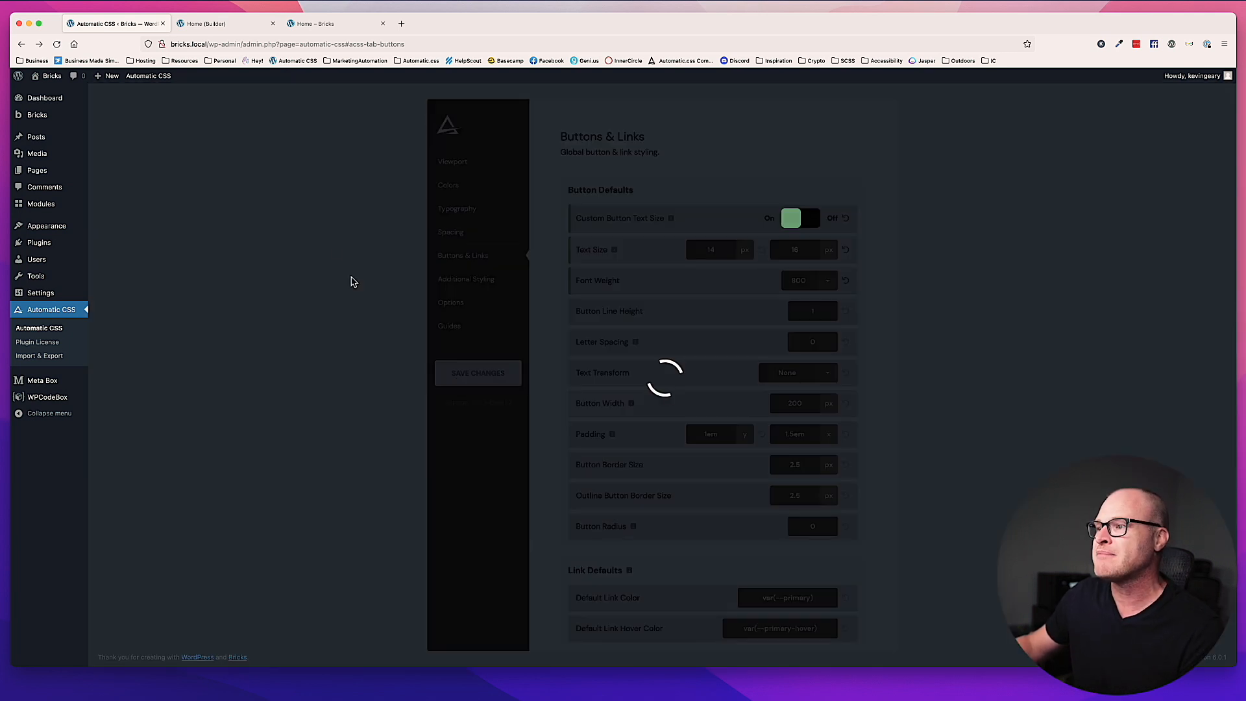
click(326, 26)
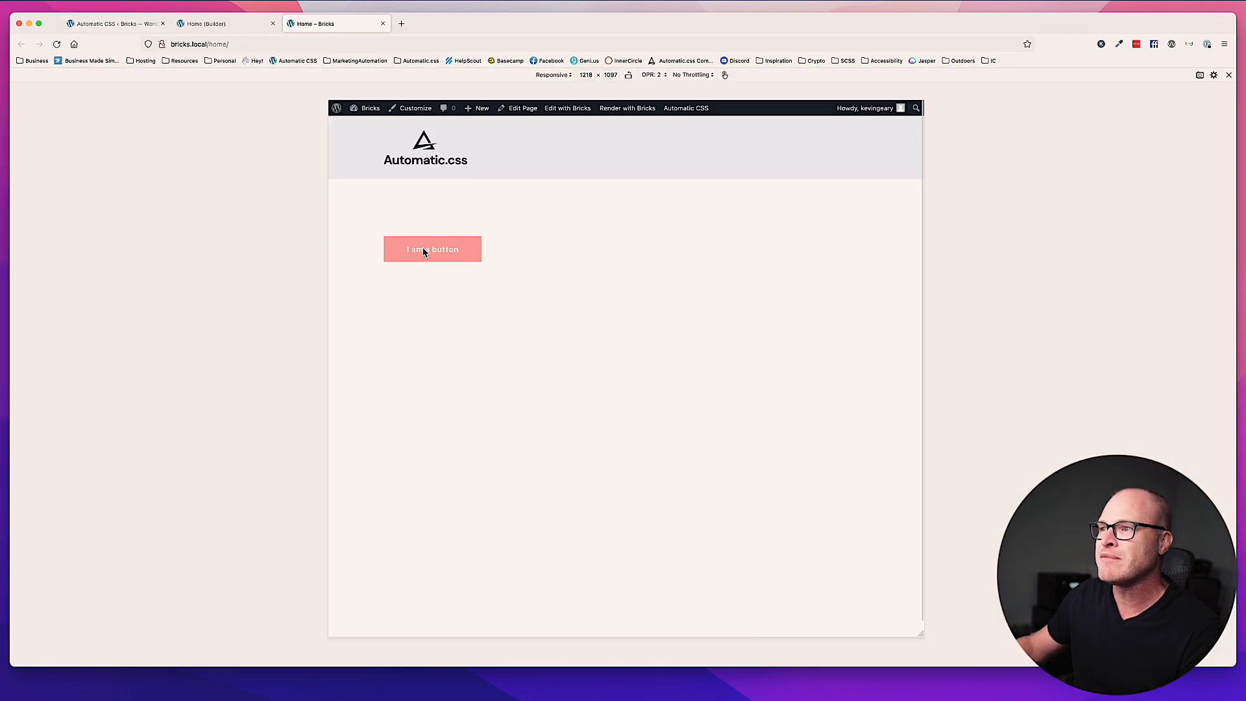
Set the button Letter Spacing to .25em, save the changes, and reload the front-end Home page.
click(112, 24)
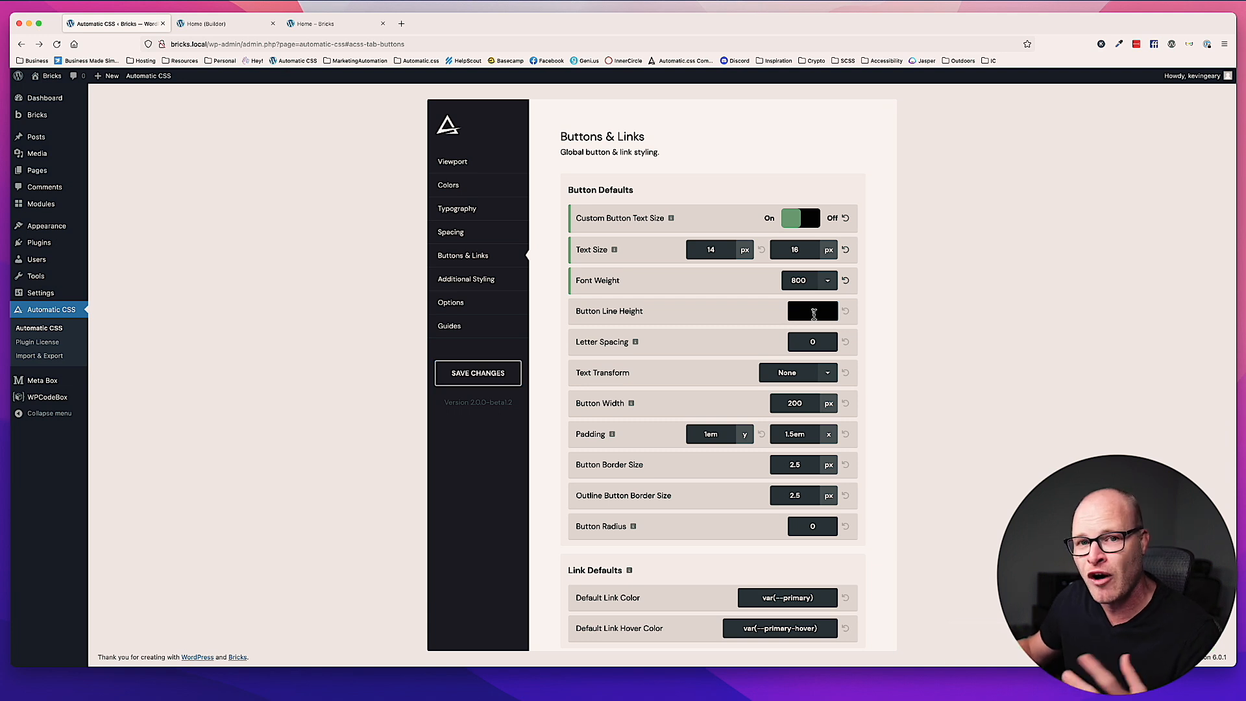
click(816, 342)
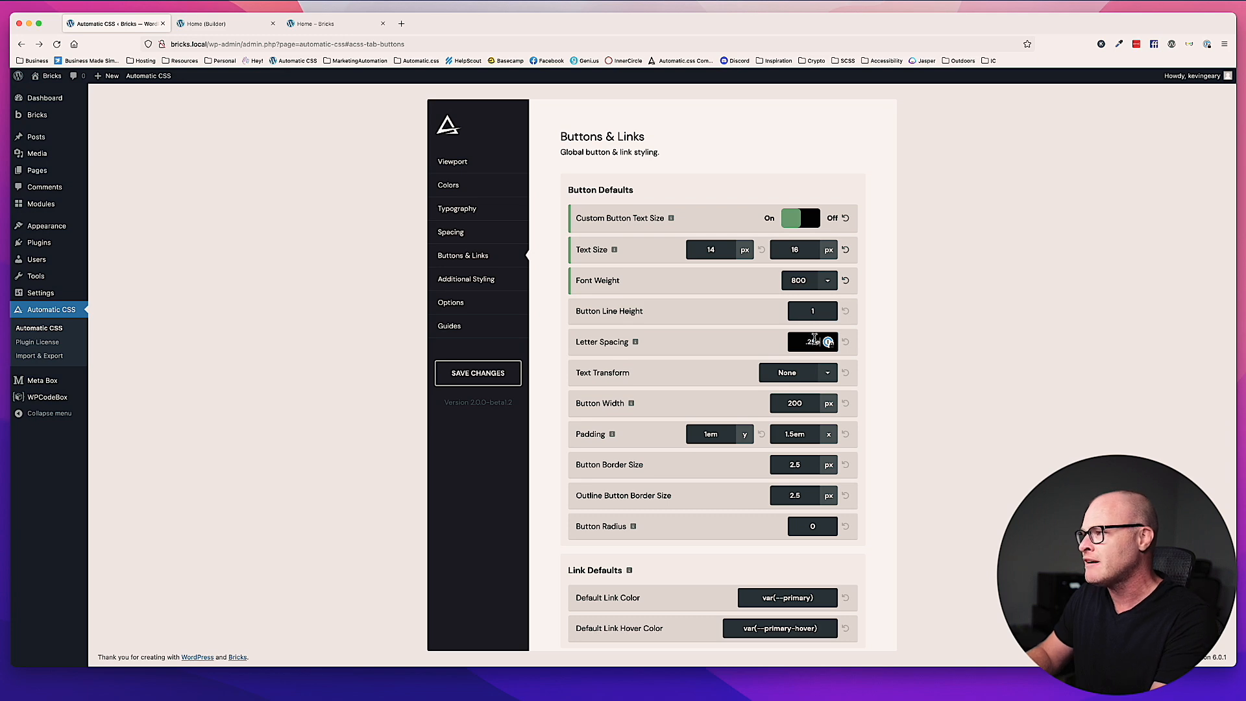
text(.25em)
click(518, 374)
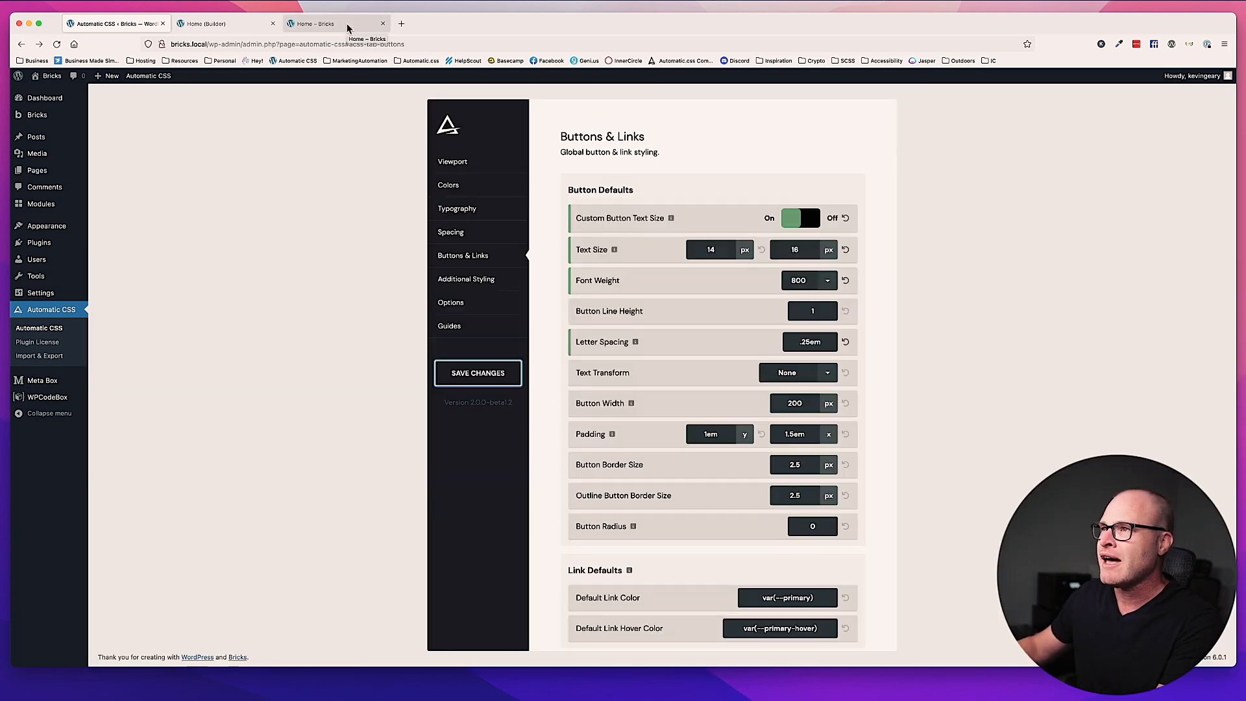
click(348, 26)
key(super+r)
Reduce the button Letter Spacing to .025em, save the changes, and reload the front-end Home page.
click(84, 23)
double_click(810, 338)
key(Right)
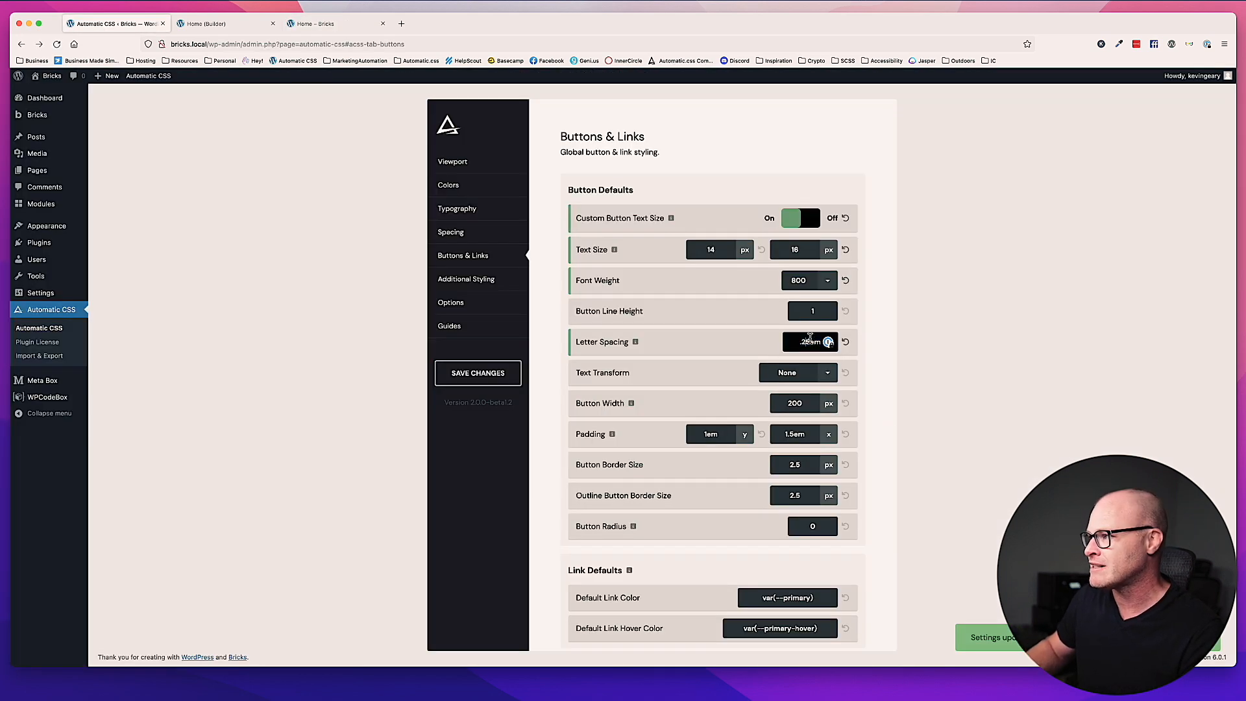
text(0)
click(482, 371)
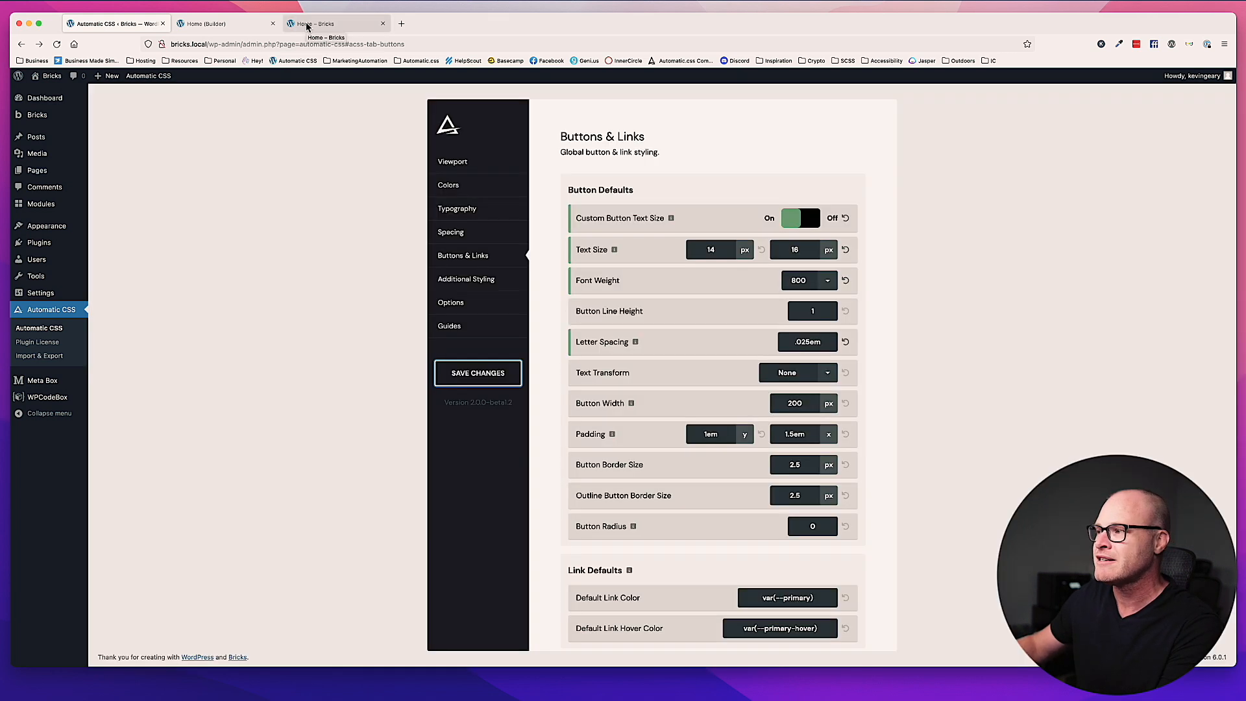
click(308, 24)
key(super+r)
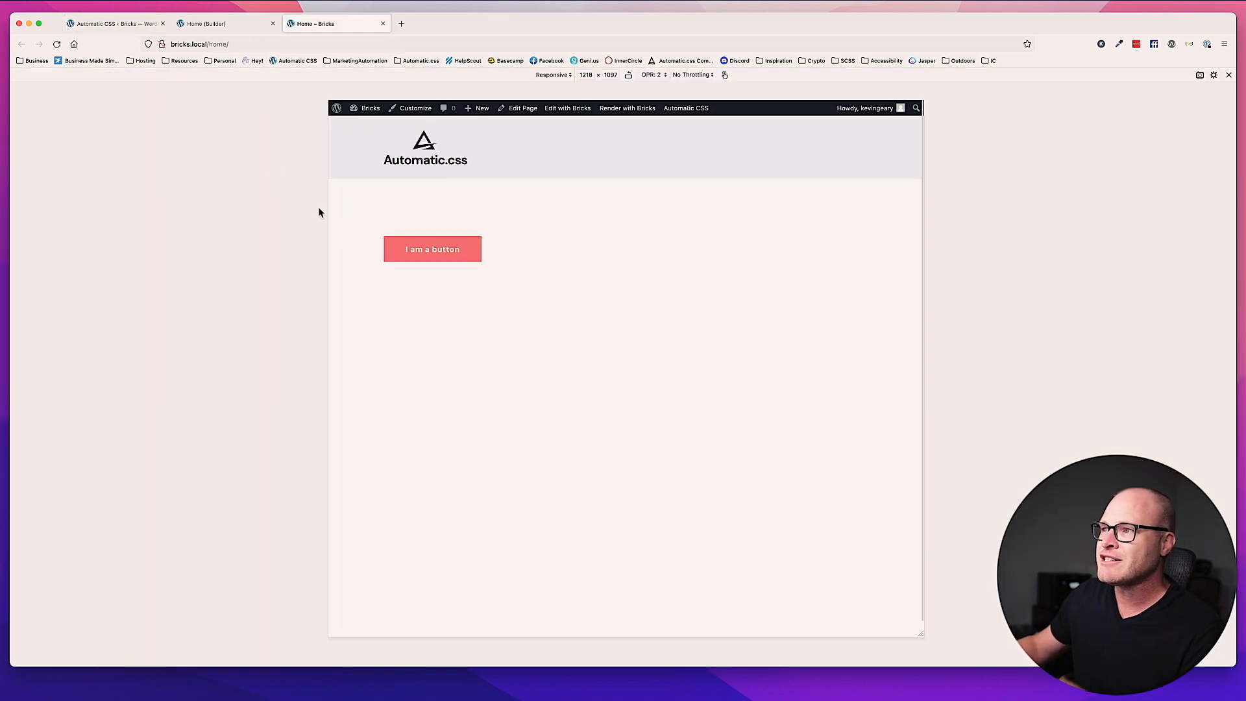
Set the button Text Transform to Uppercase, save the changes, and reload the front-end Home page.
click(106, 23)
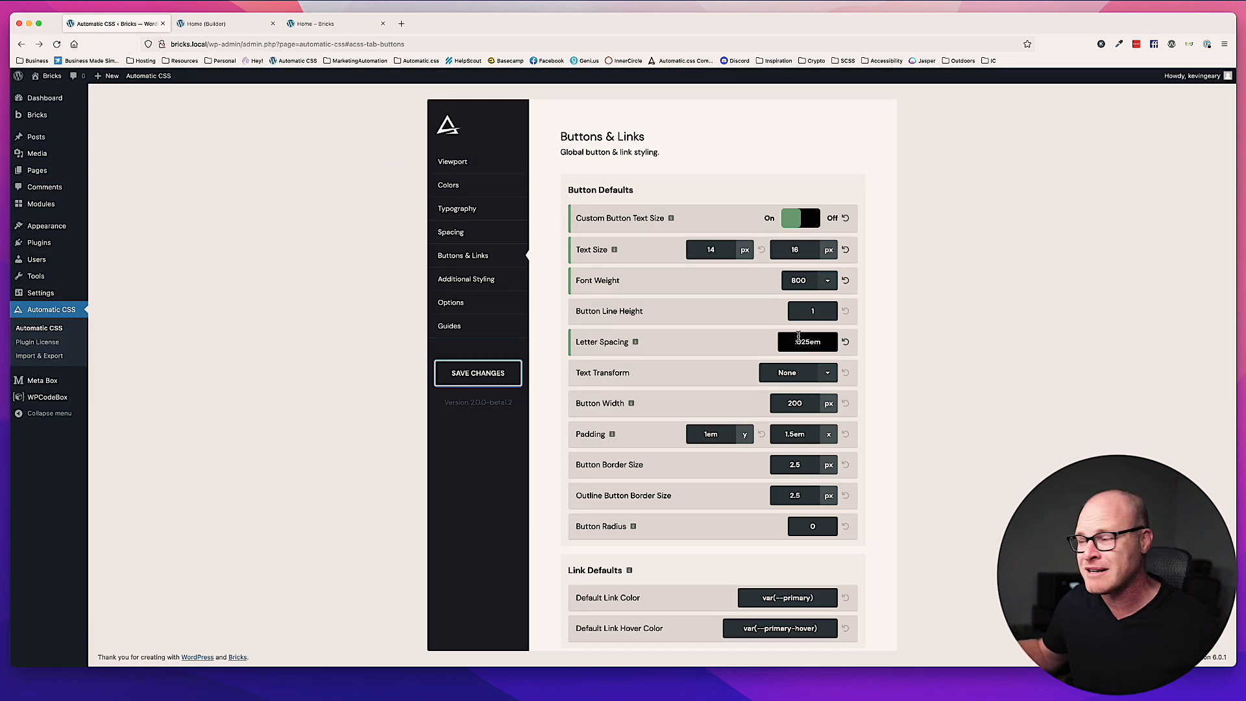
click(801, 374)
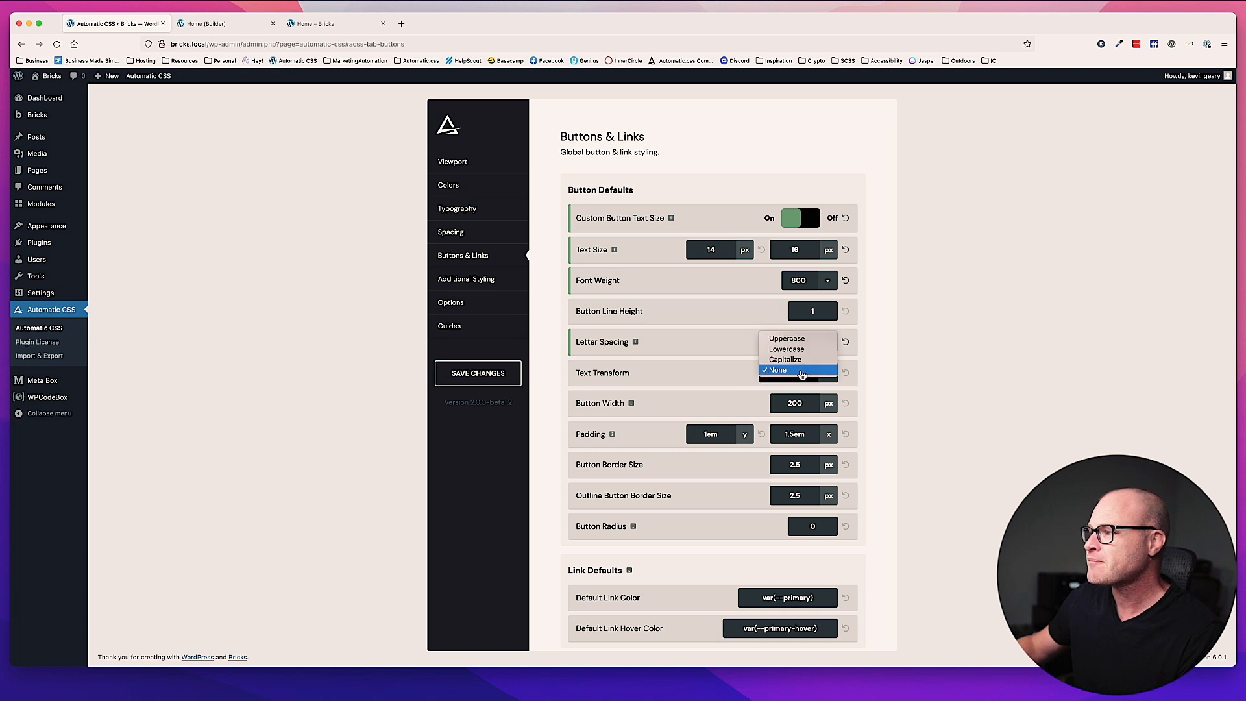
click(802, 364)
click(803, 371)
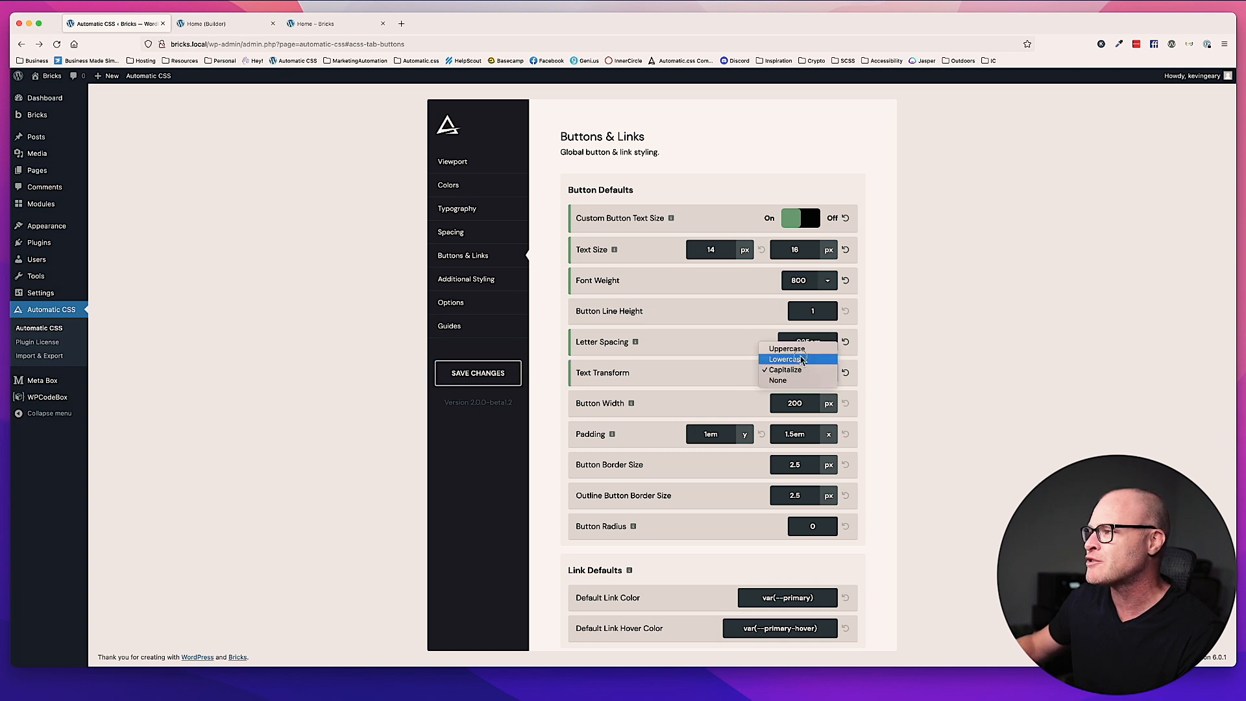
click(792, 349)
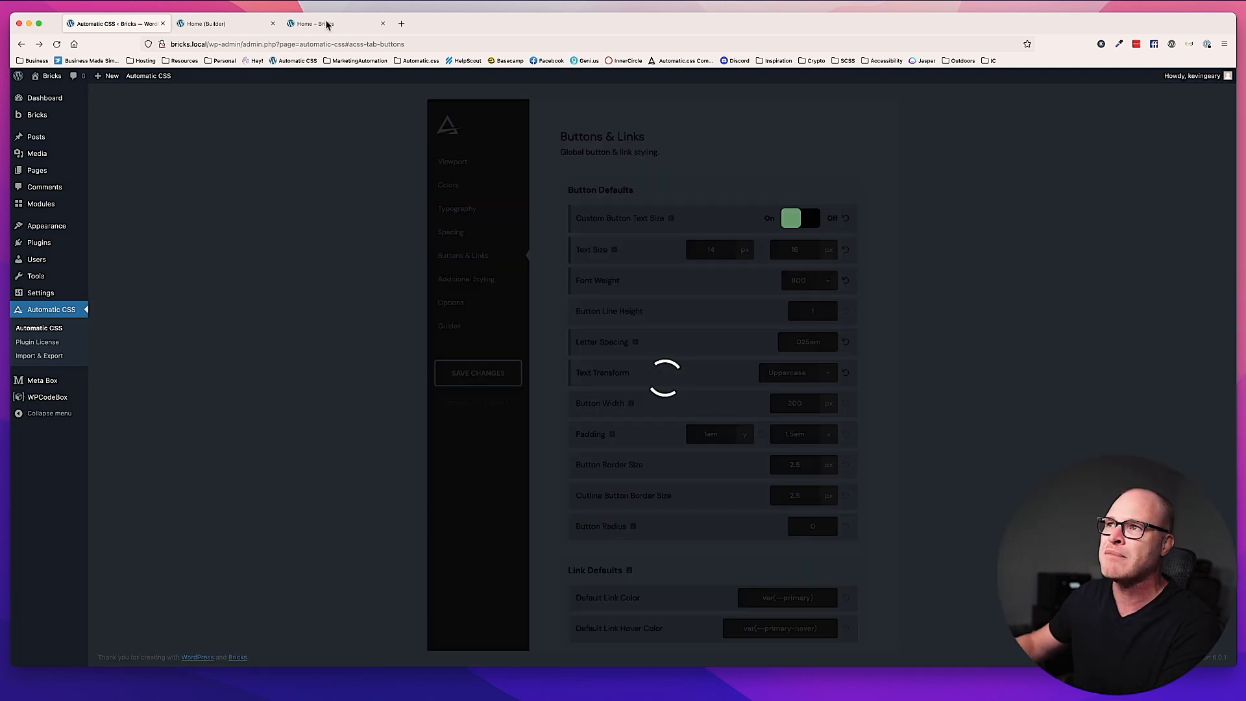
click(323, 25)
key(super+r)
Review the Button Width setting and the front-end button, change the button's text to "Hi" in the Bricks builder, and save the page.
click(116, 23)
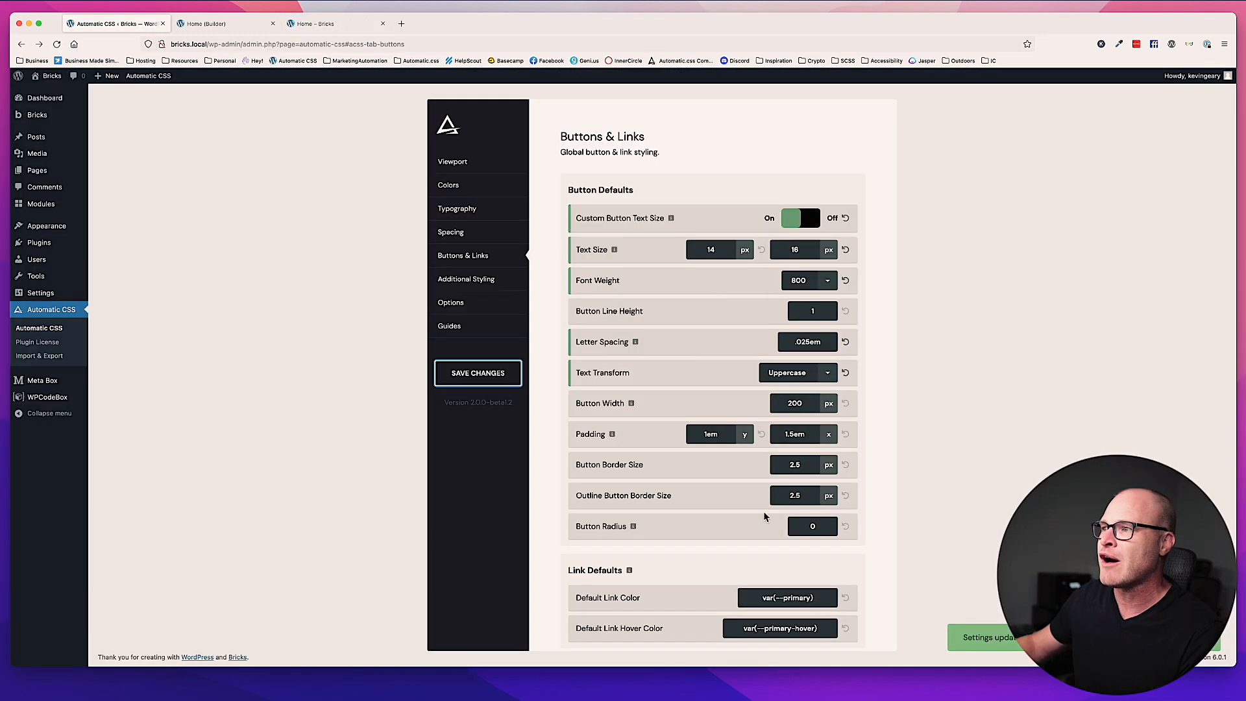
click(789, 395)
double_click(819, 407)
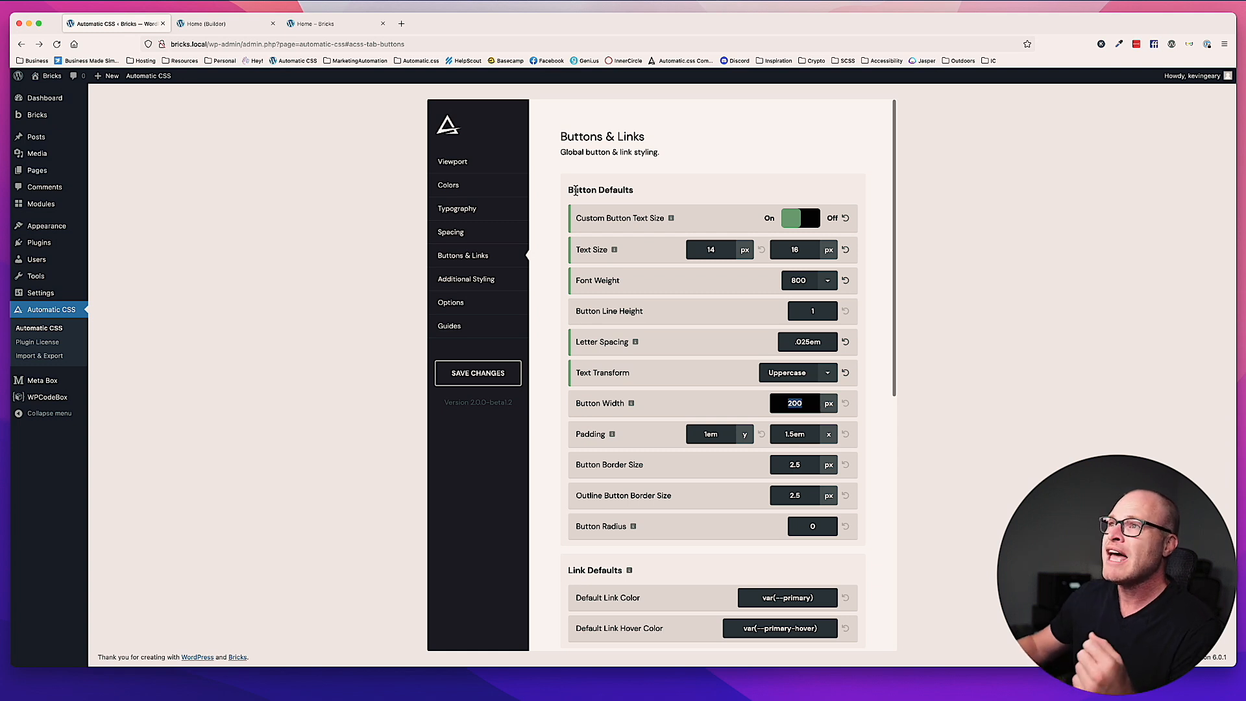
click(325, 23)
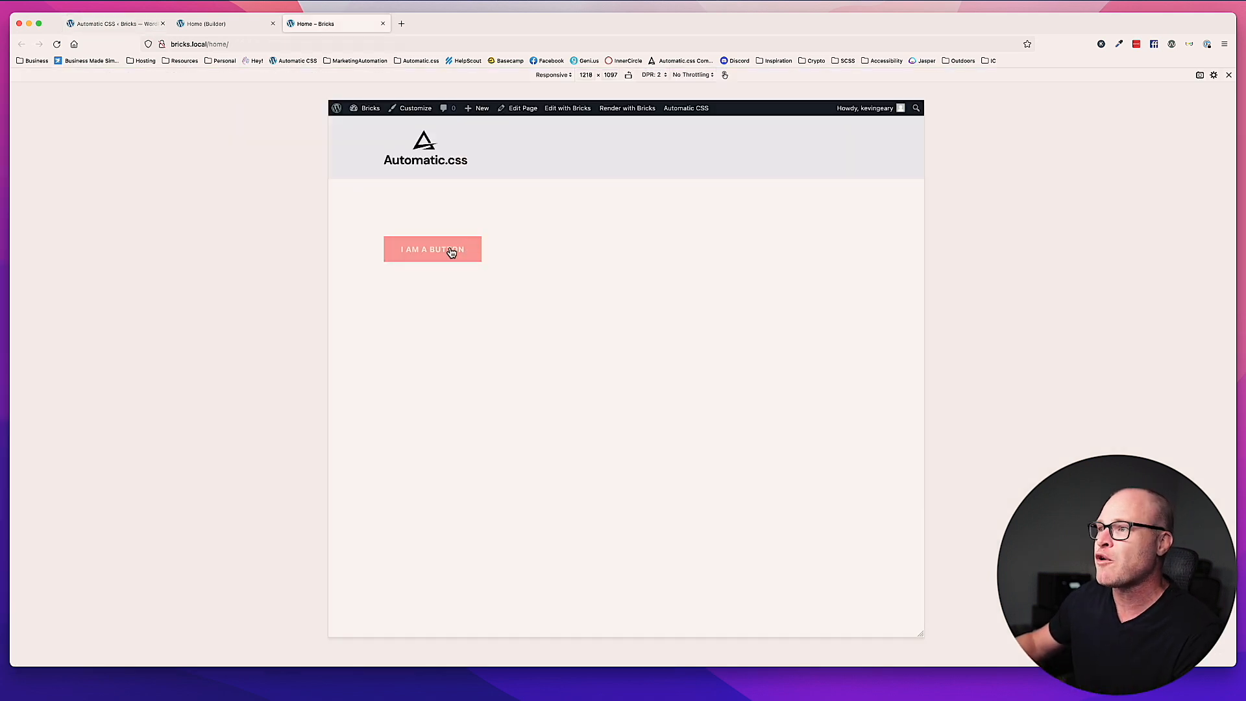
click(241, 25)
double_click(365, 226)
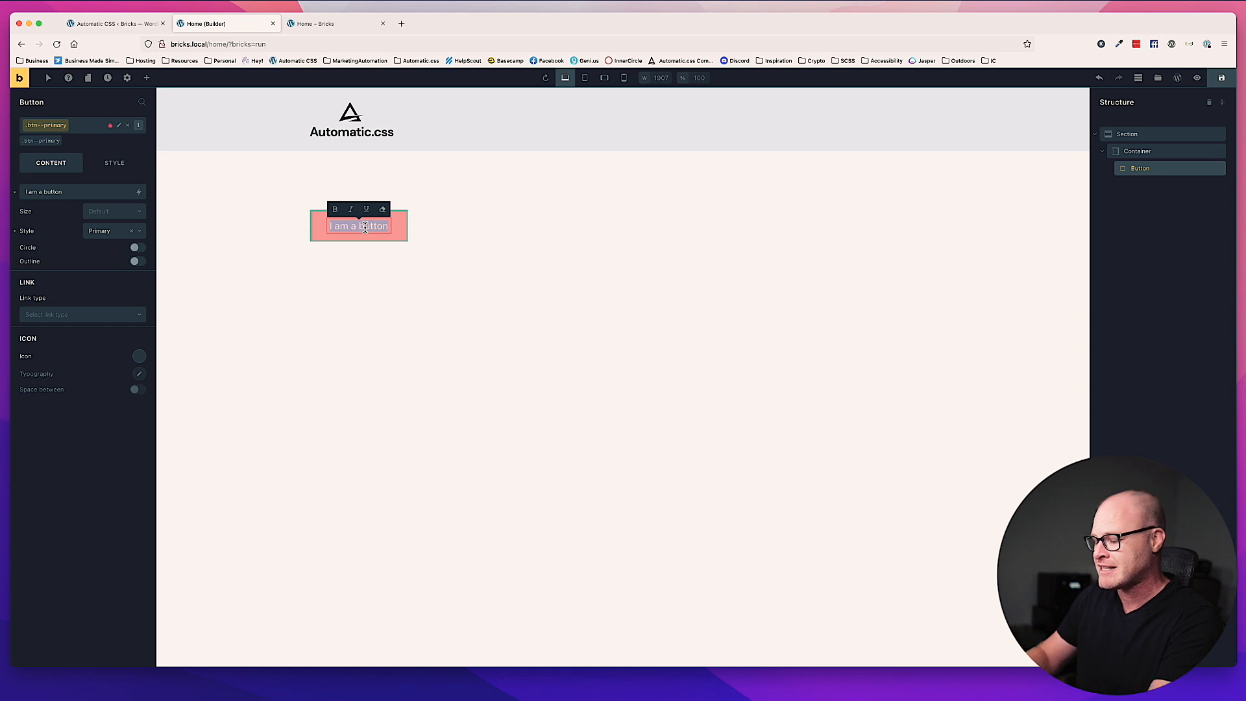
text(Hi)
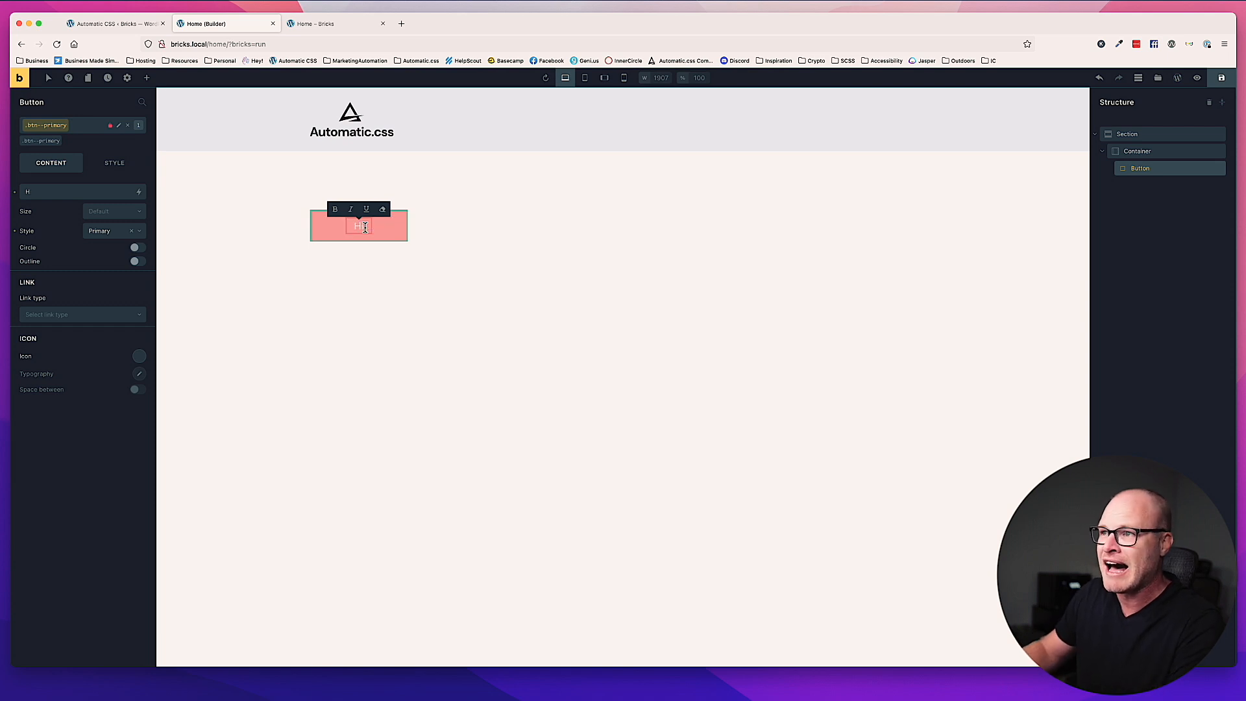
click(445, 234)
key(super+s)
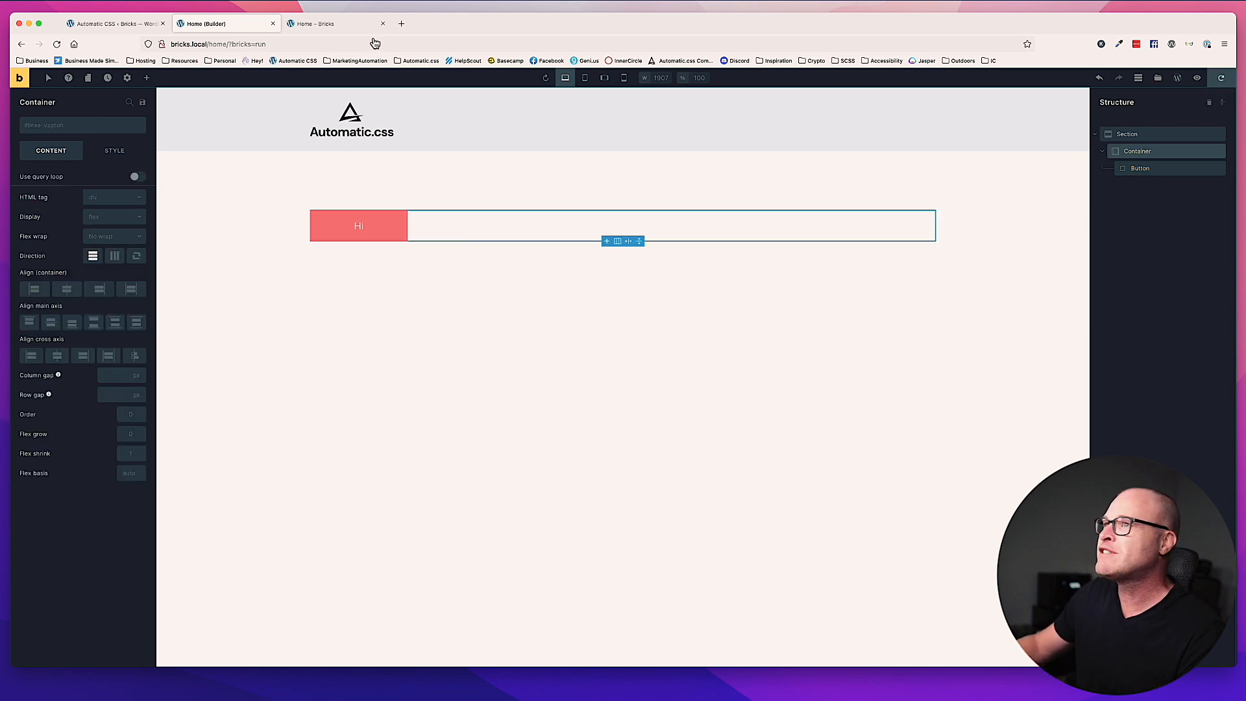
Set the Button Width to 0 px in Automatic CSS, save the changes, and view the button on the Home page.
click(107, 24)
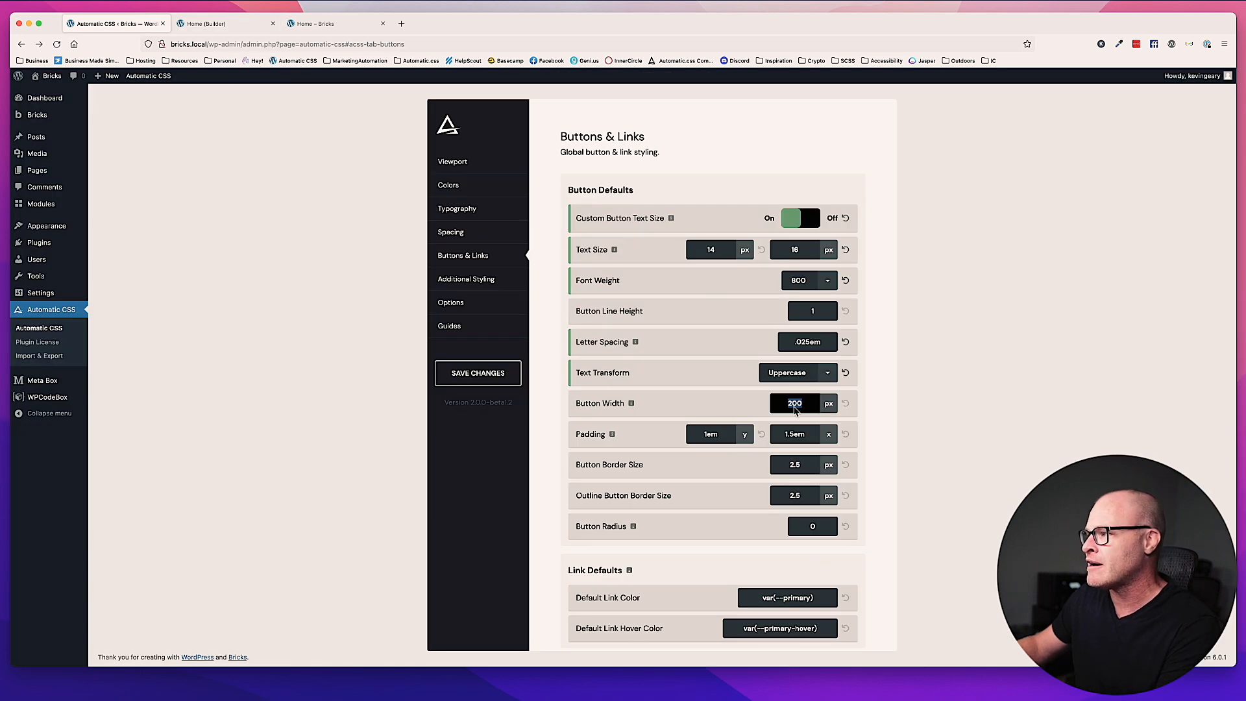
click(518, 368)
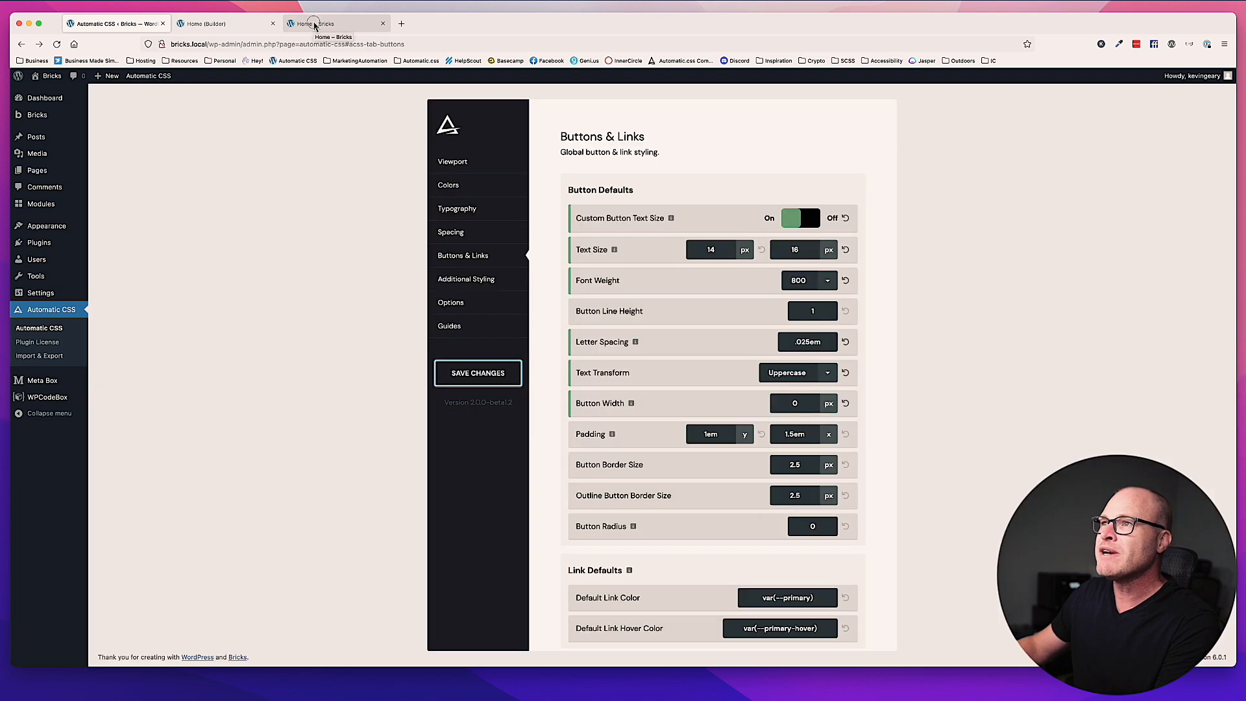
click(314, 24)
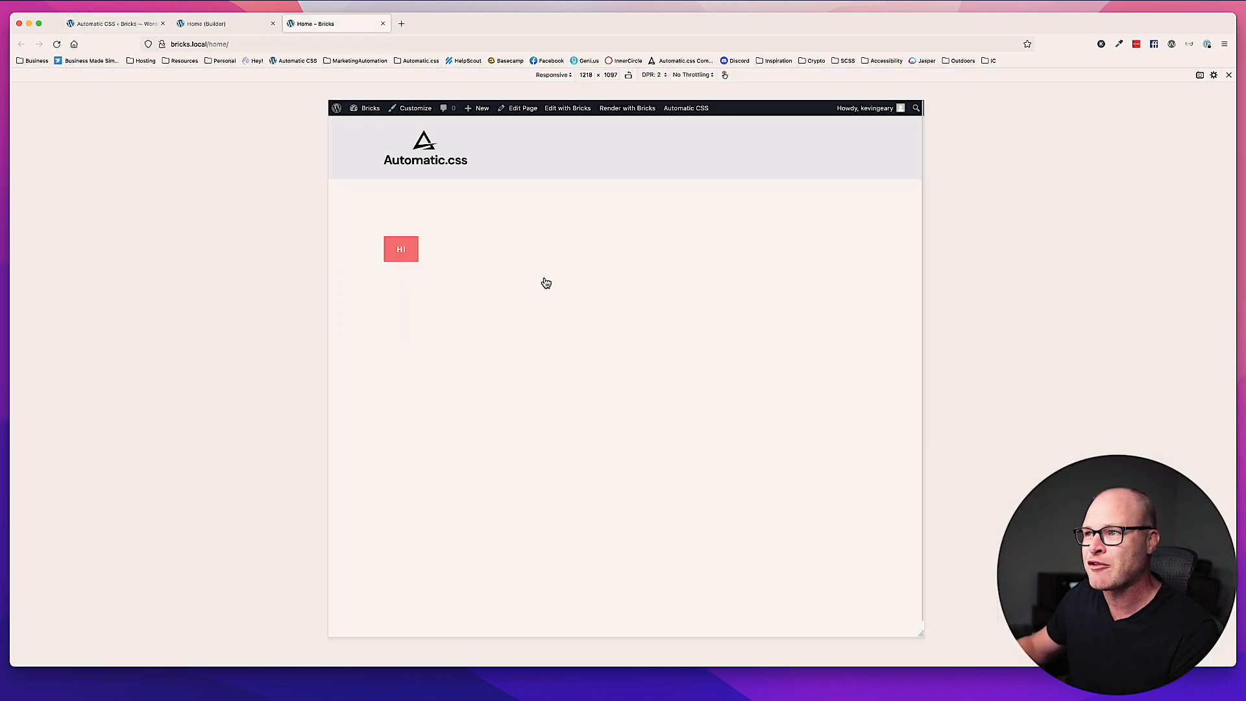
Set the Button Width back to 200 px, save, check the reloaded Home page, and return to the Buttons & Links settings.
click(68, 22)
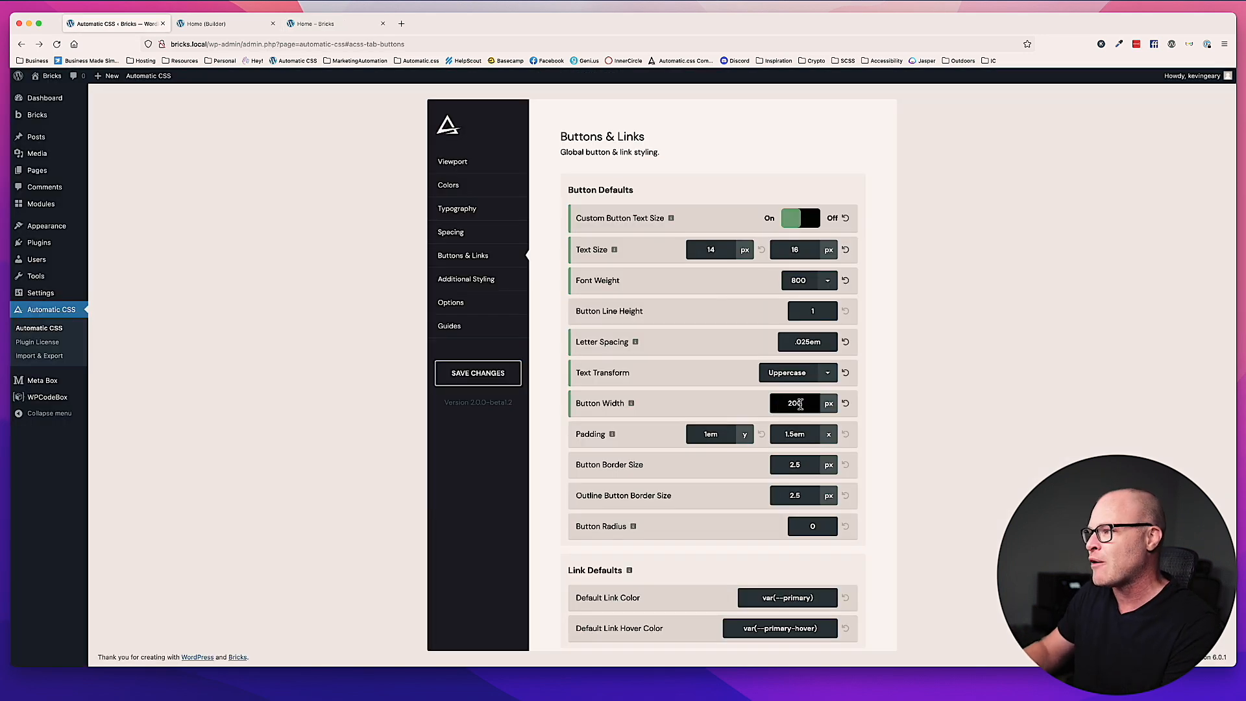
click(471, 373)
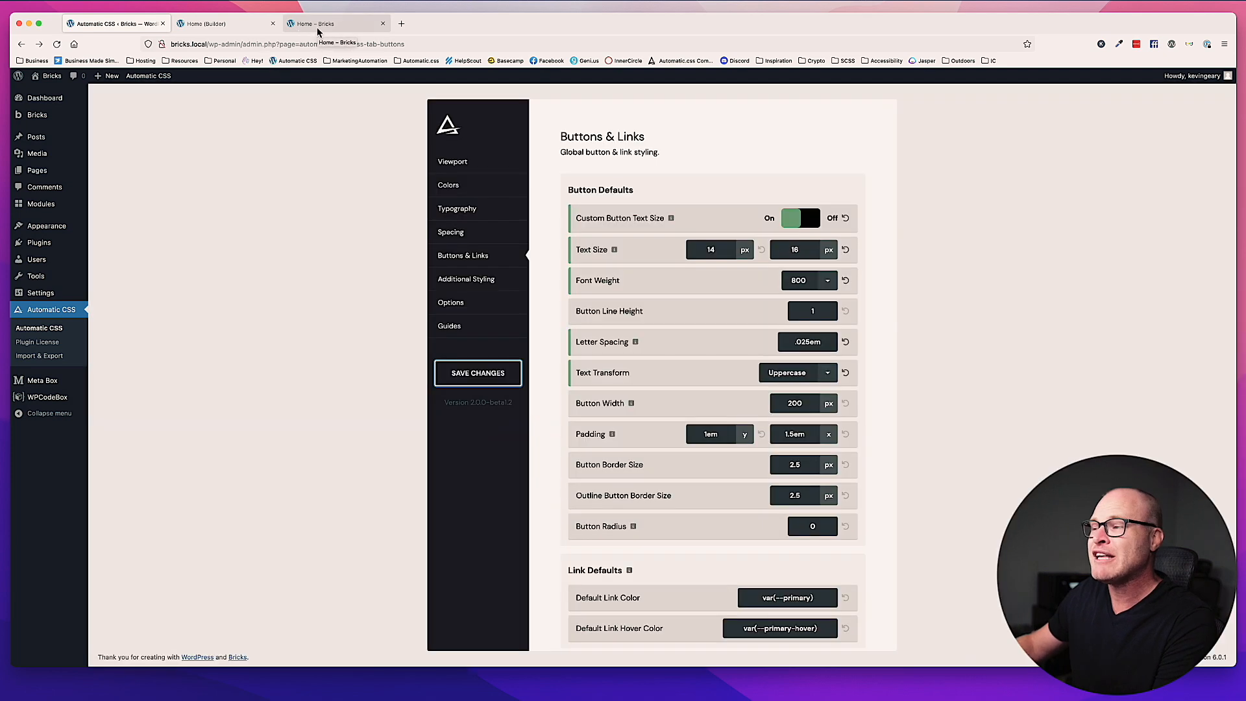
click(317, 24)
key(super+r)
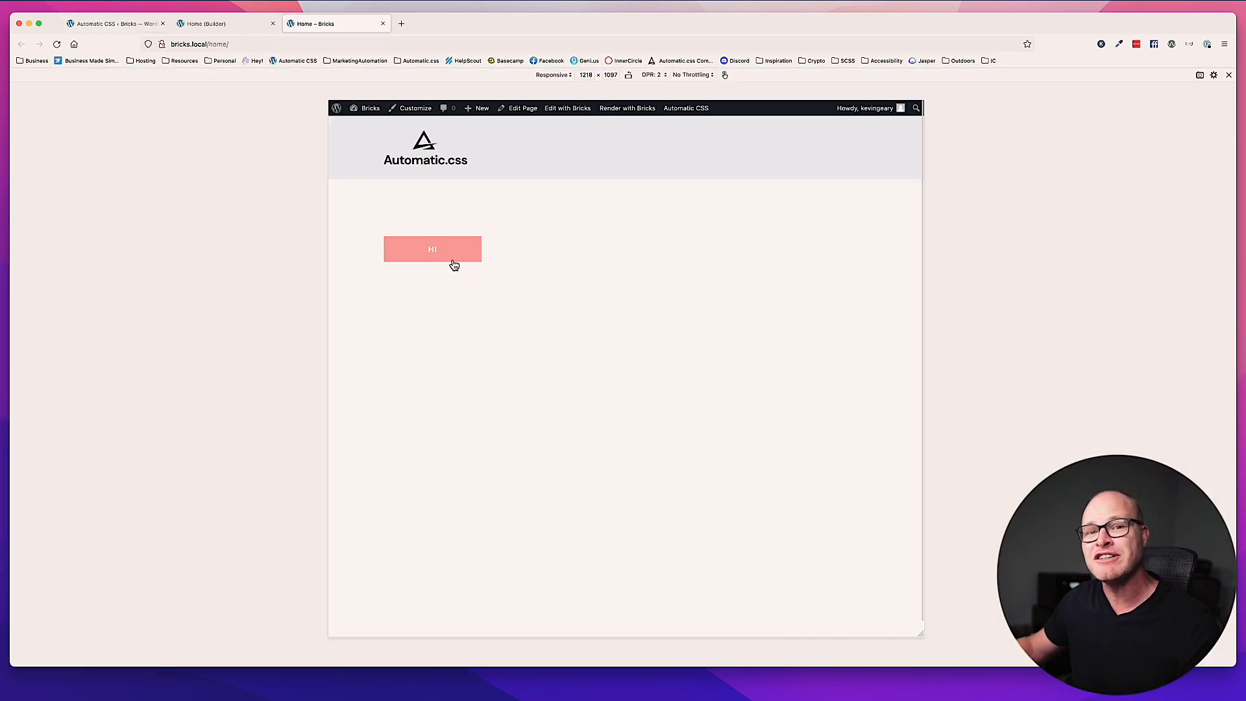
click(113, 23)
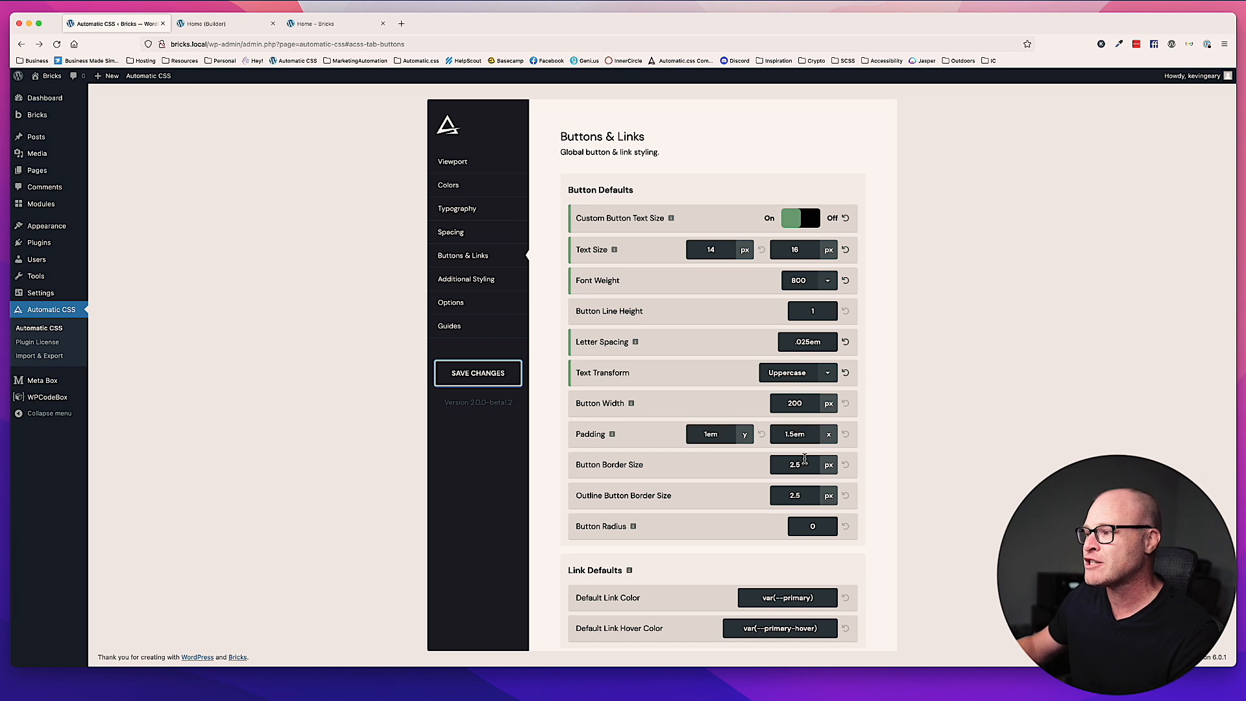
Set the button Padding to 1.5em vertically and 2.5em horizontally, save the changes, and view the button on the Home page.
drag(705, 429, 719, 431)
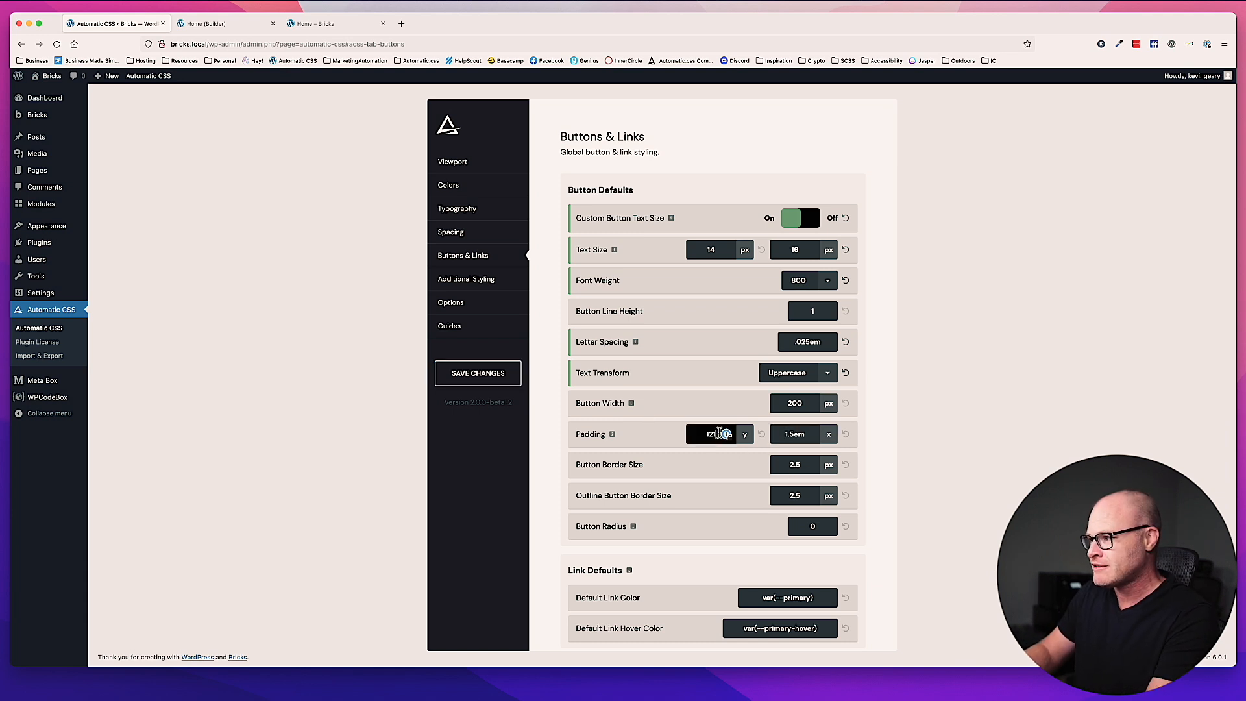
text(1.5em)
key(Tab)
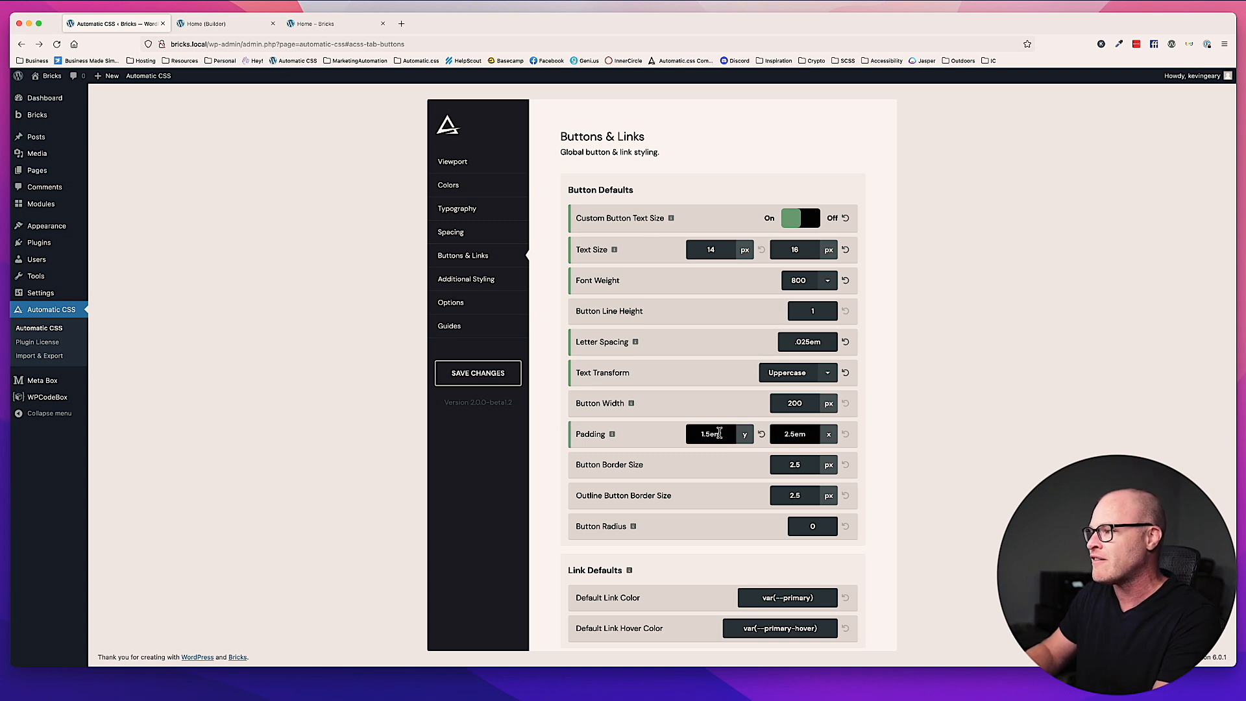
click(448, 373)
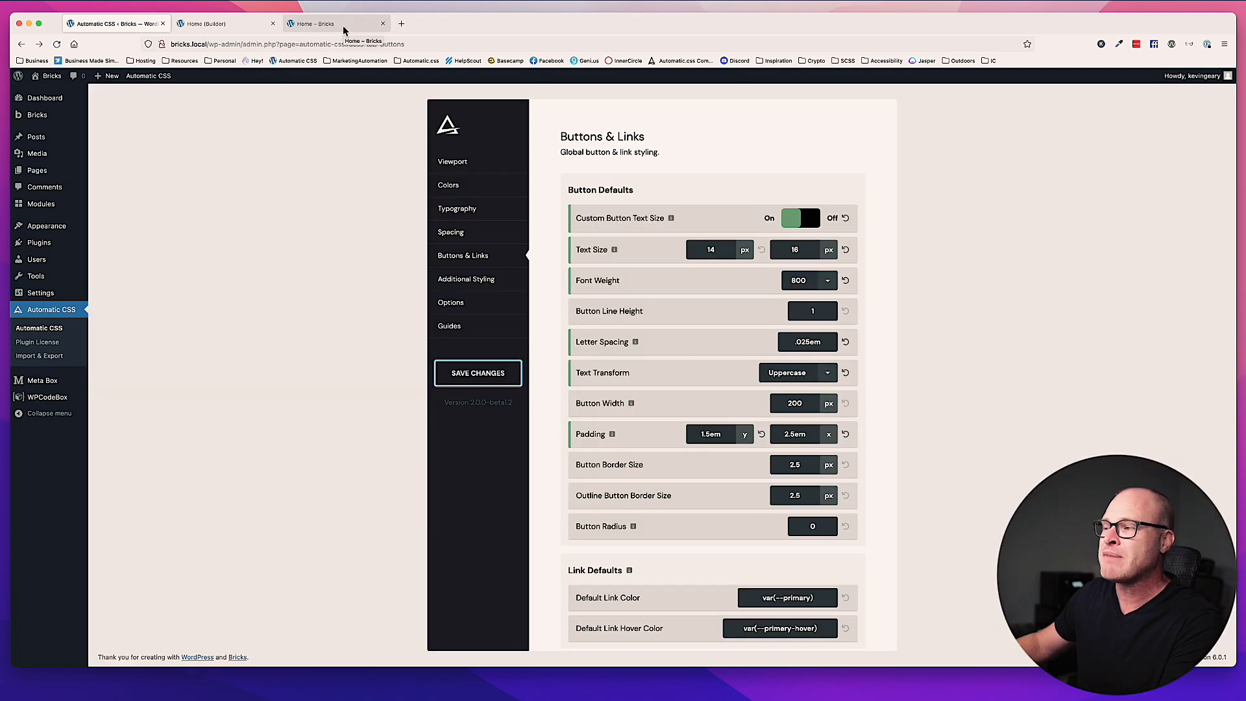
click(337, 24)
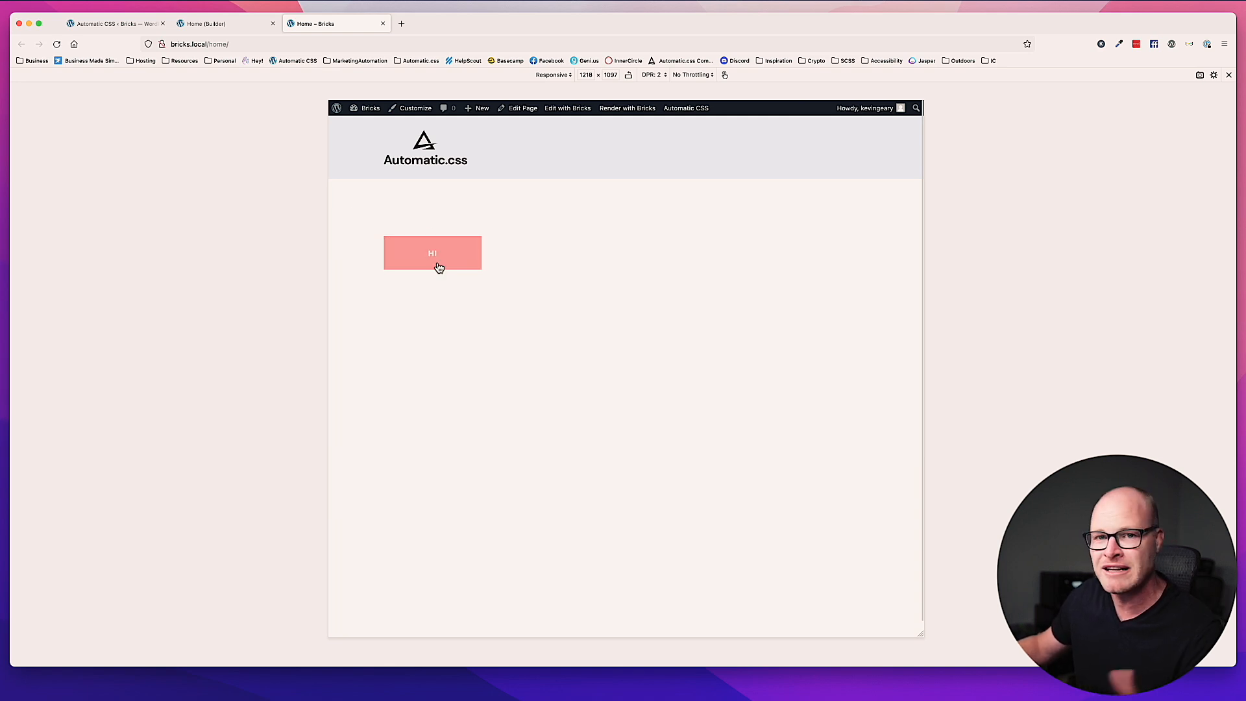
Change the button's text to "Get a Free Inspection" in the Bricks builder, save the page, and reload the front-end Home page.
click(225, 25)
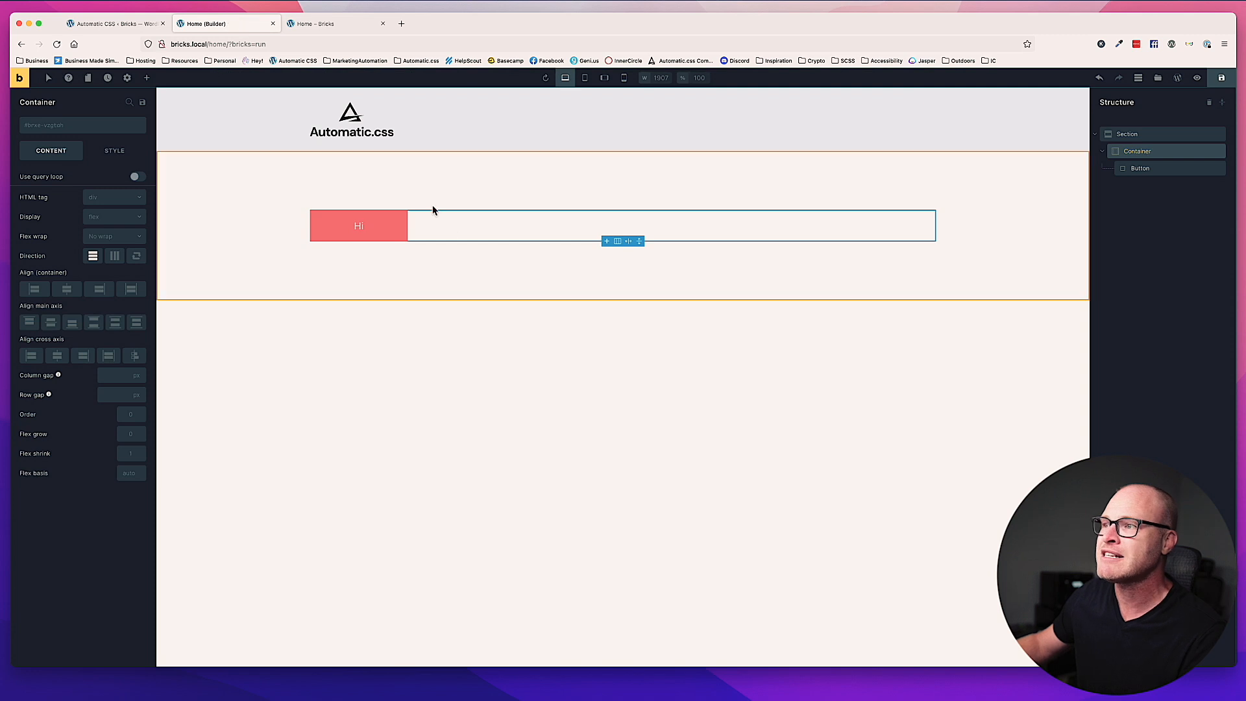
double_click(356, 228)
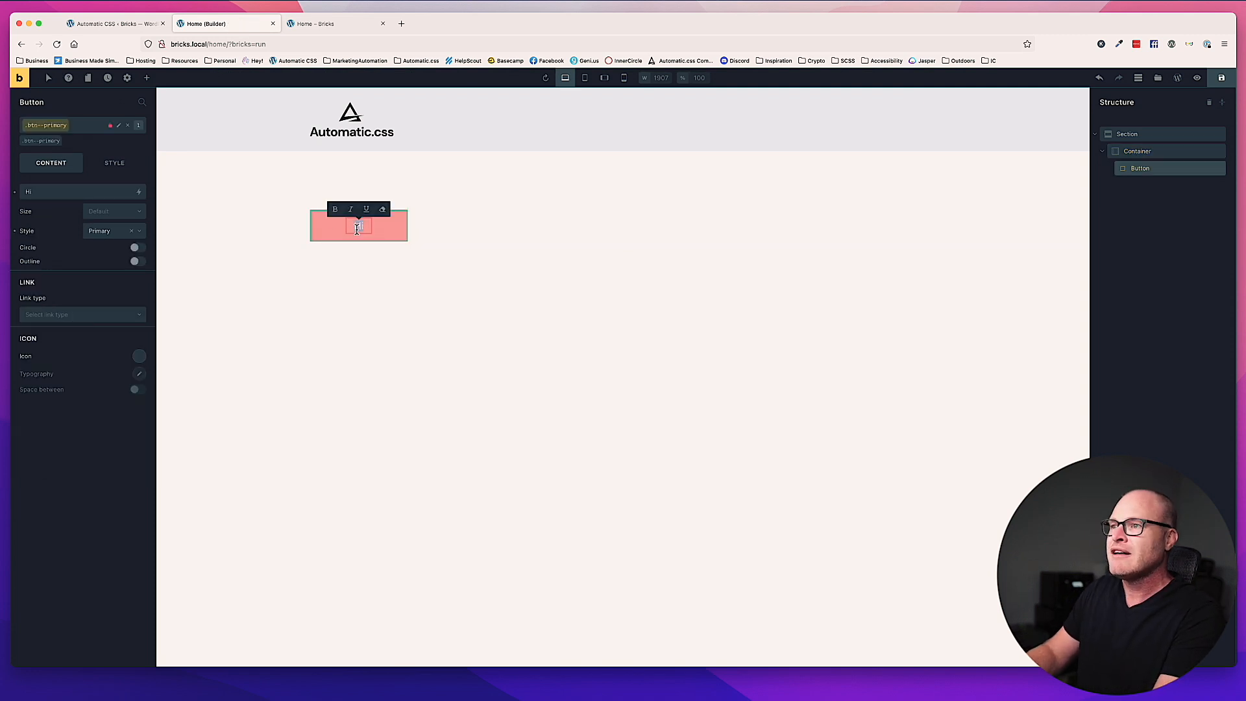
text(Get a Free Inspection)
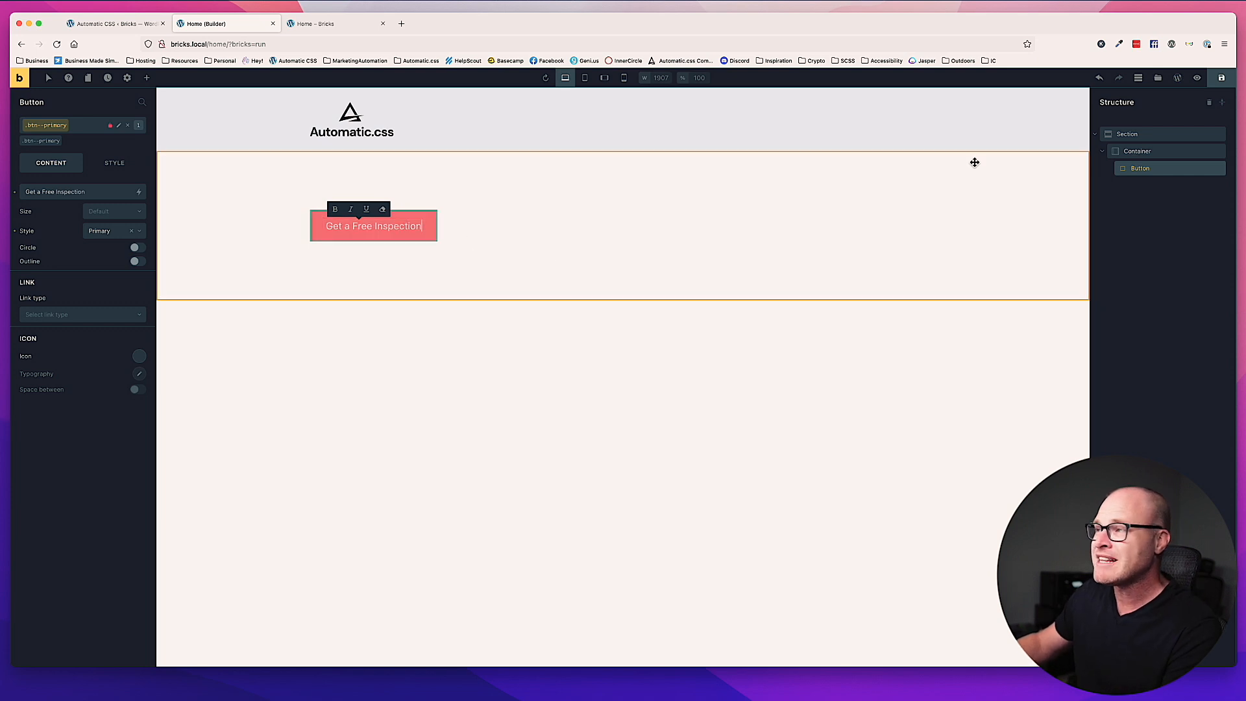
click(1222, 77)
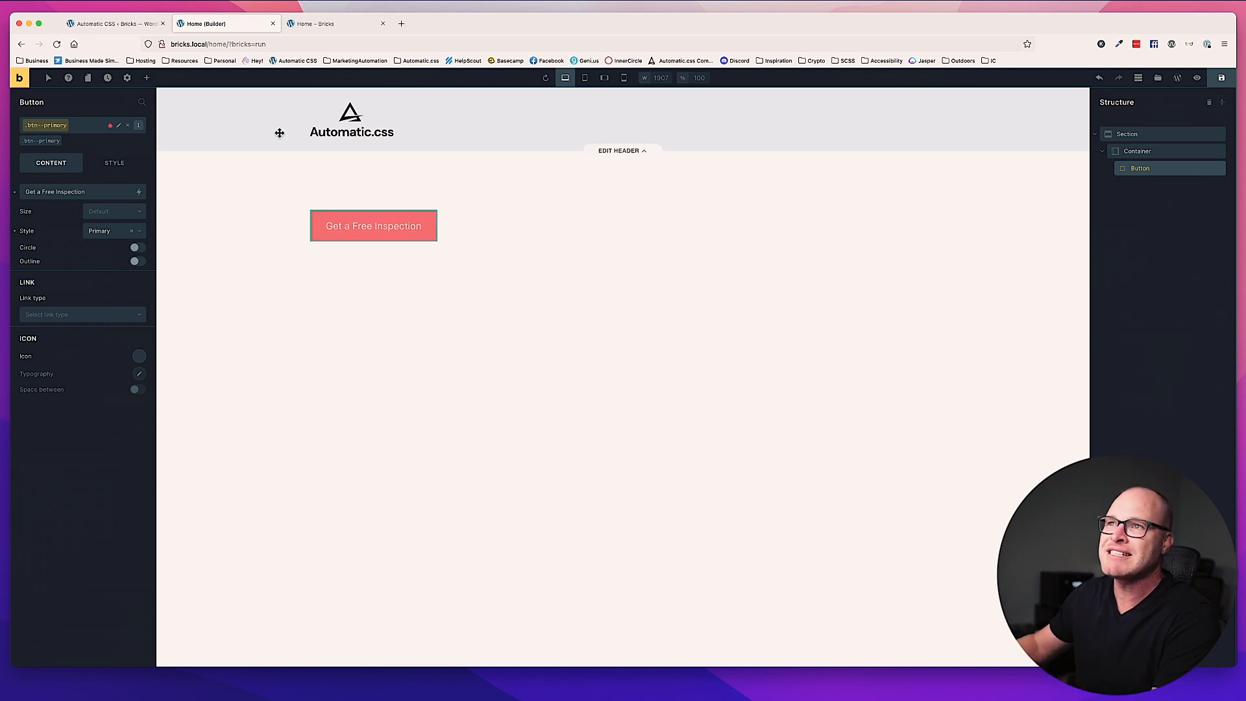
click(318, 24)
key(super+r)
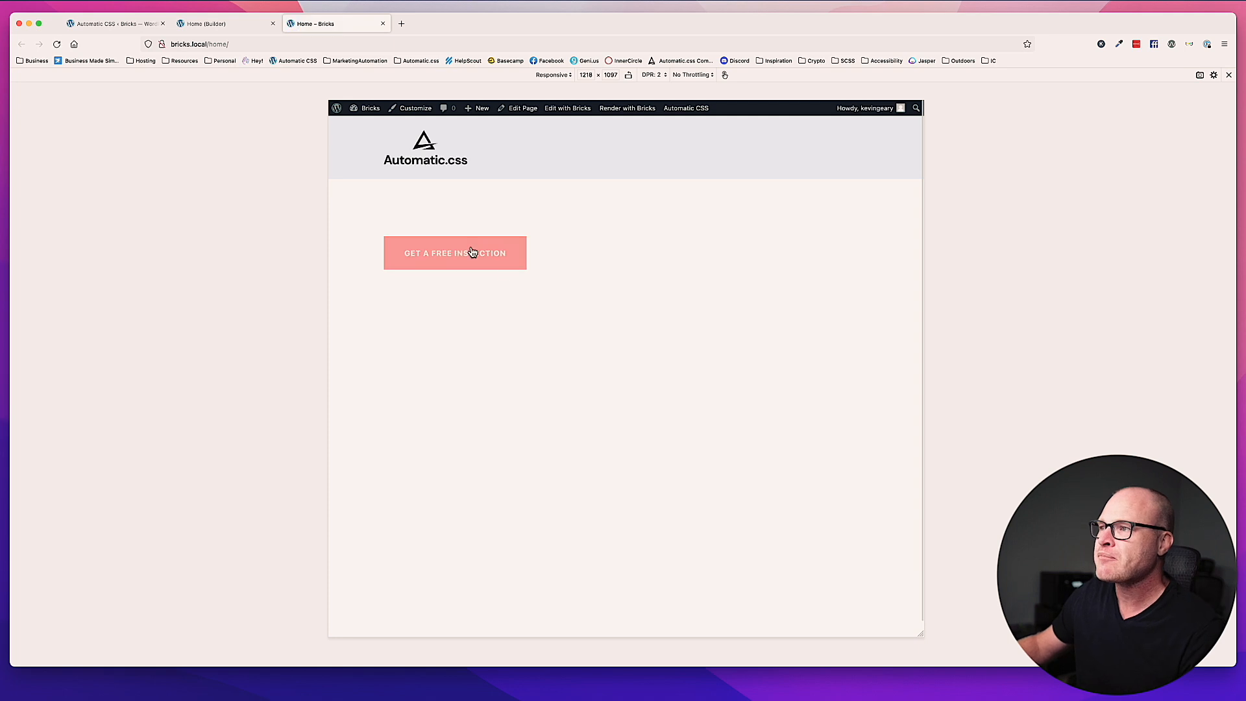
Return to the Automatic CSS button defaults and enter var(--radius-m) as the Button Radius.
click(111, 24)
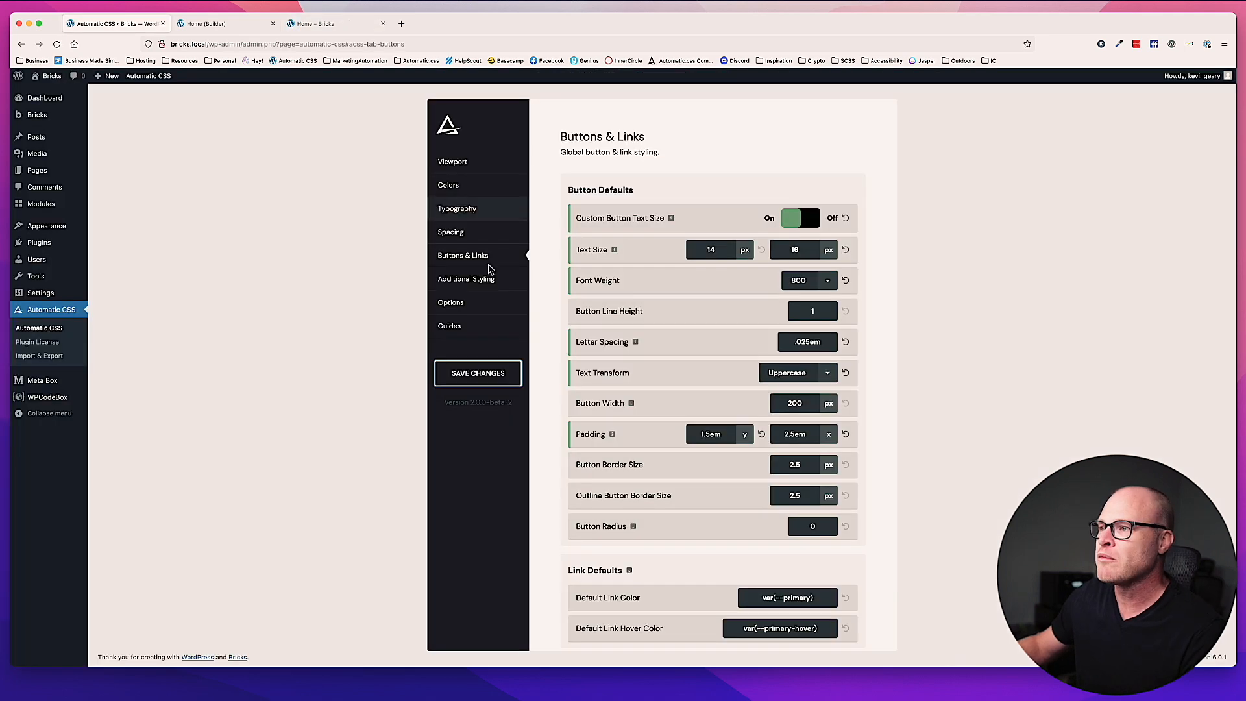
scroll(641, 381, down, 3)
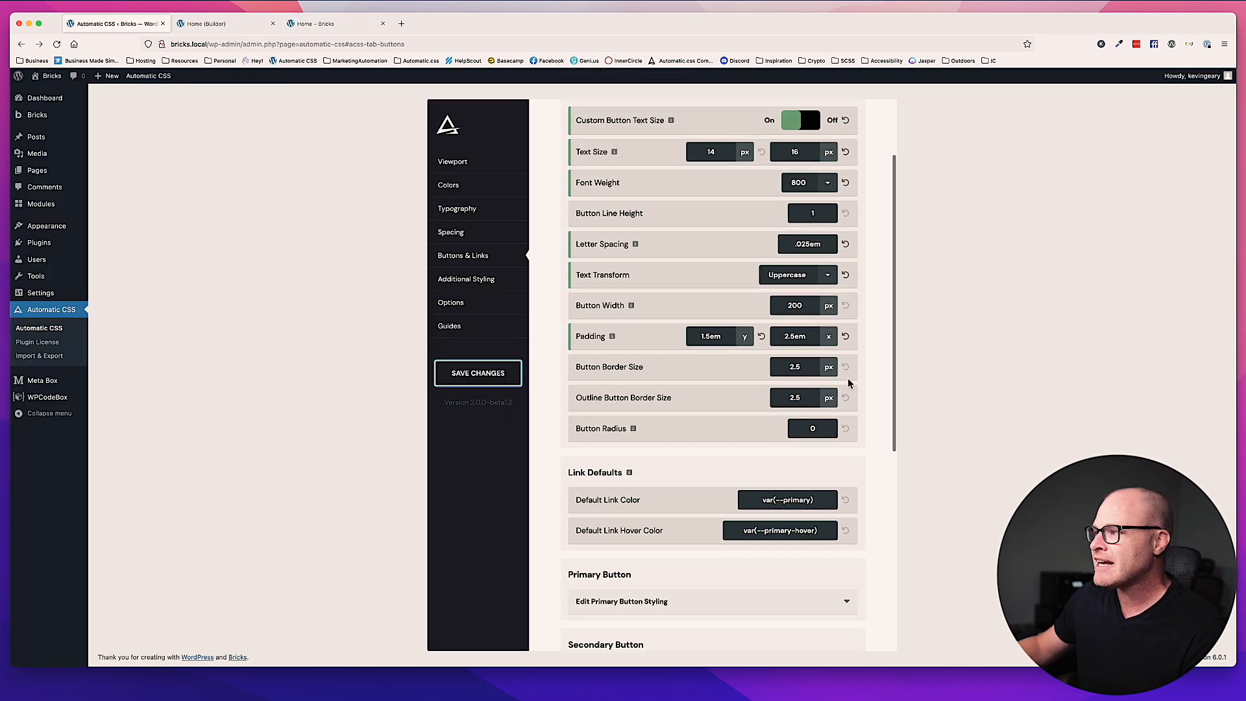
scroll(756, 397, down, 2)
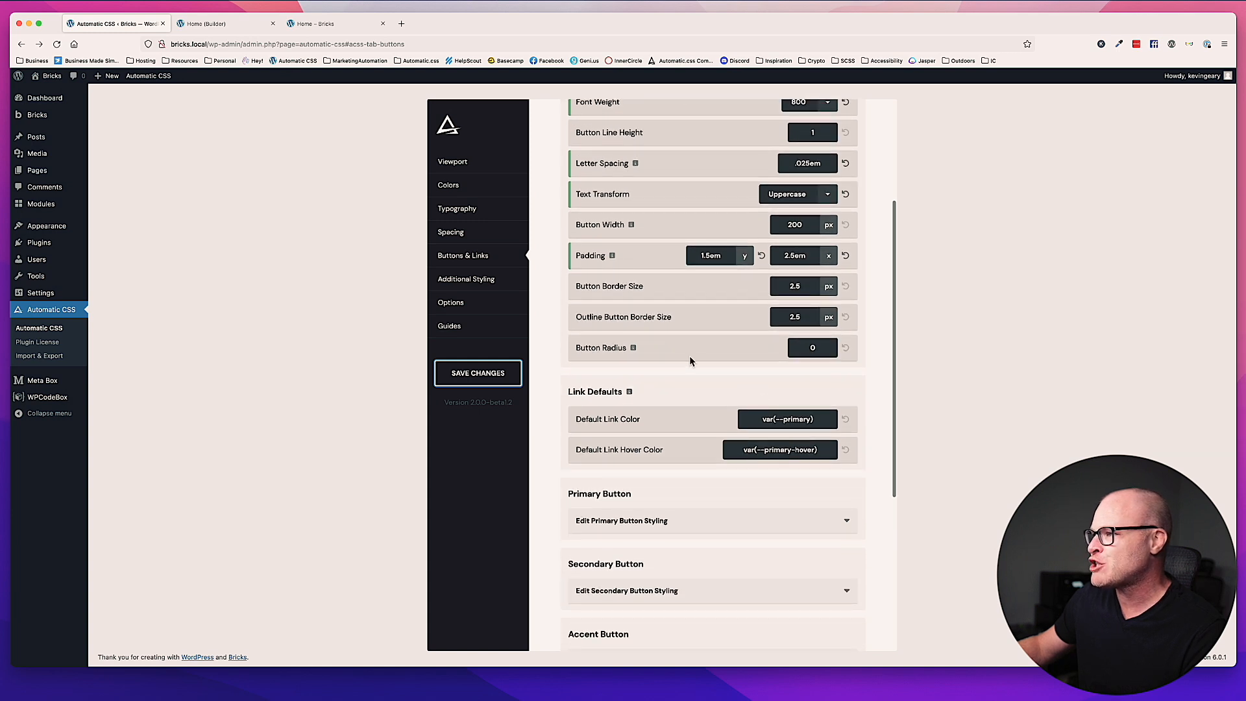
click(801, 349)
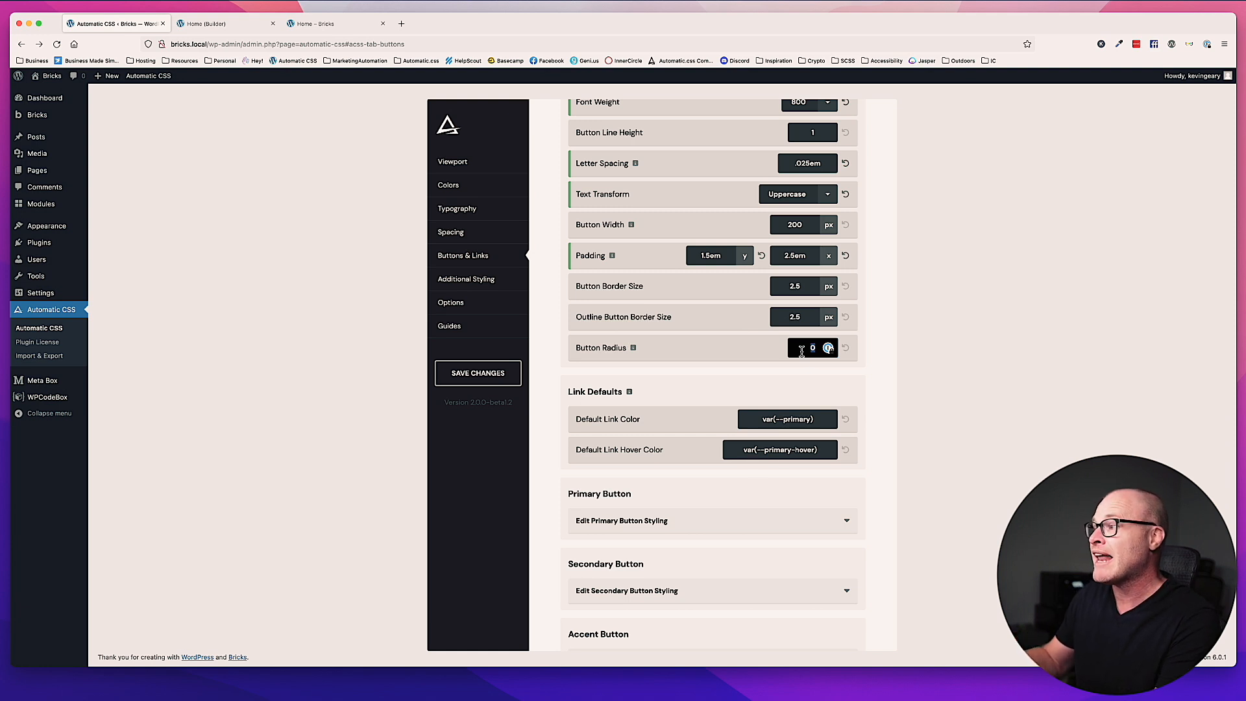
text(var(--radisu)
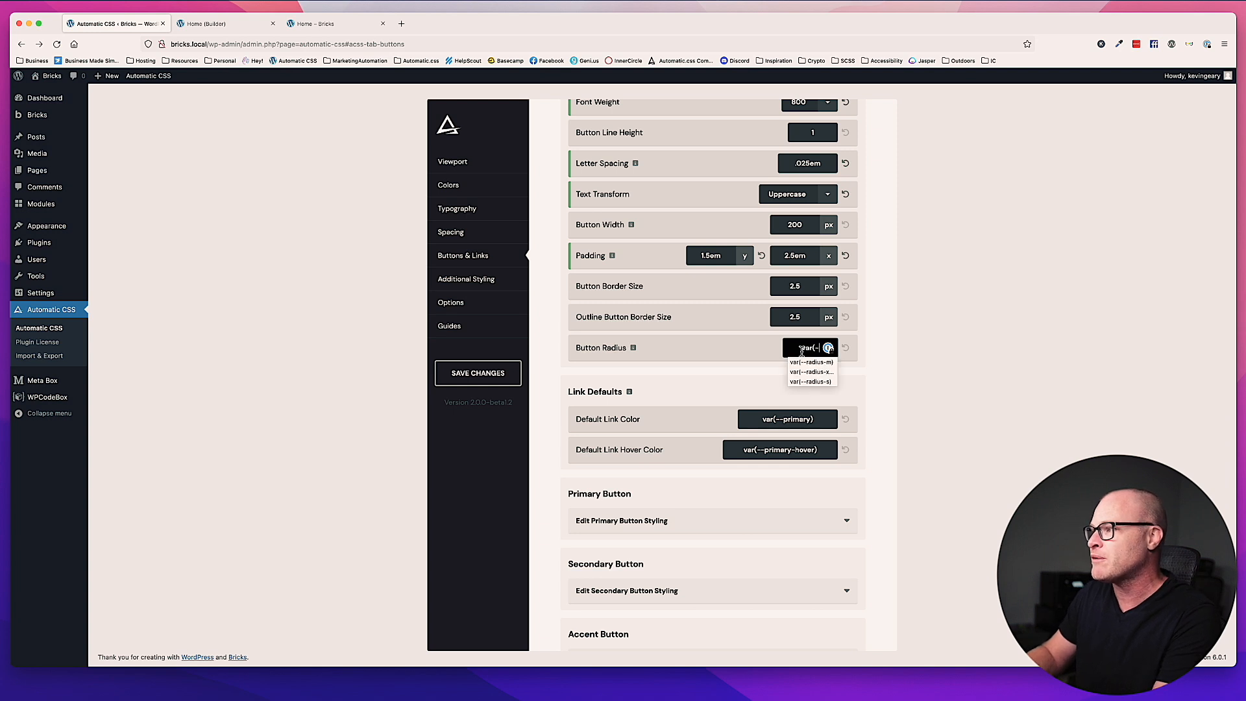
key(BackSpace)
key(BackSpace)
text(ius-m)
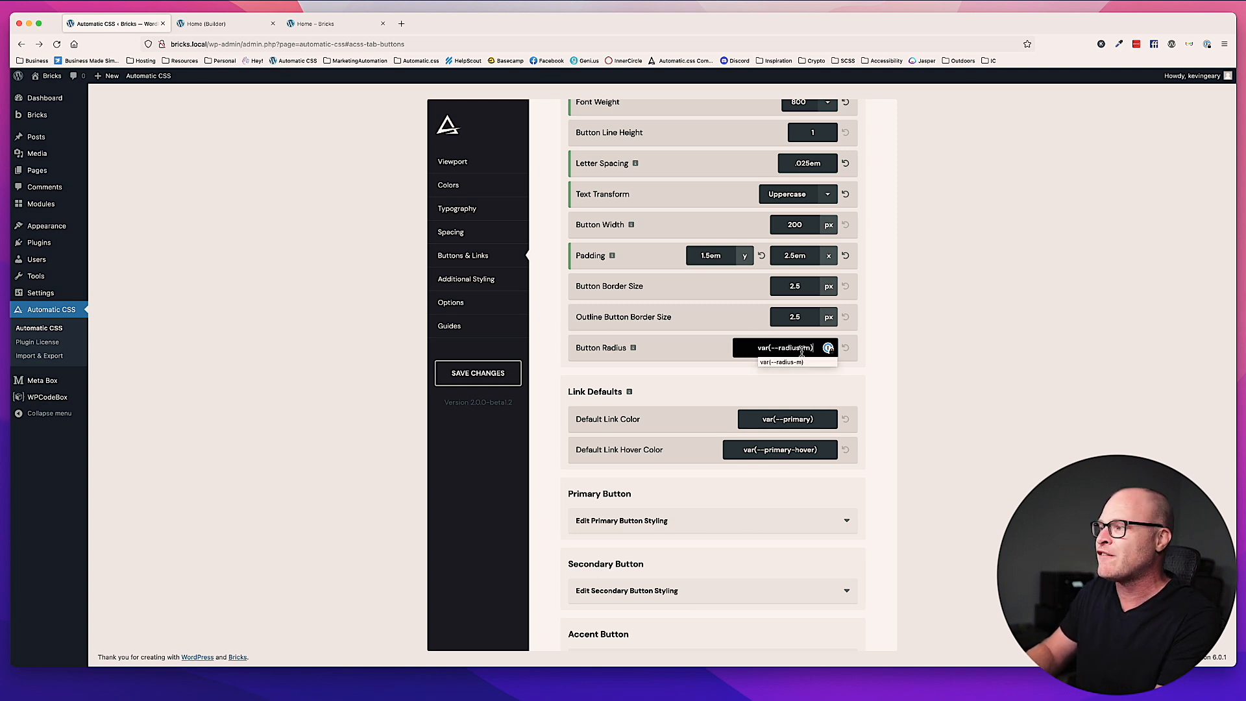
Set the Button Radius to 1em, save the changes, and reload the Home page to check the button.
key(super+a)
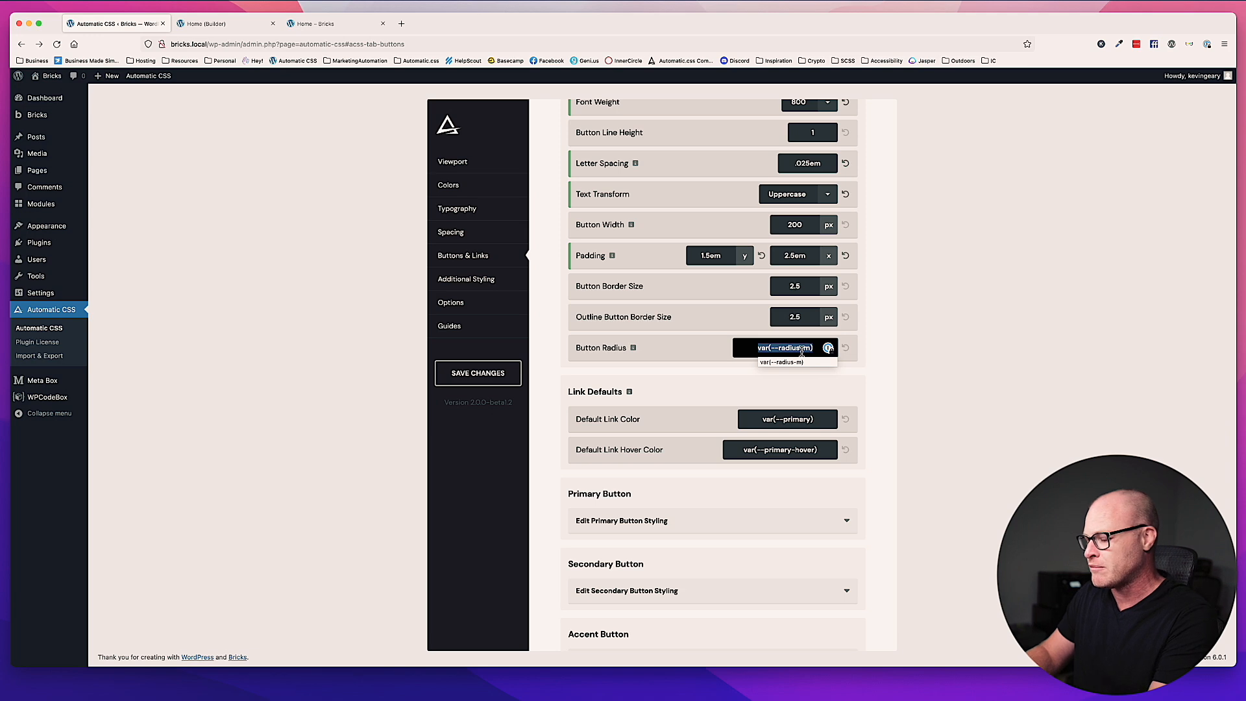
text(1em)
click(478, 373)
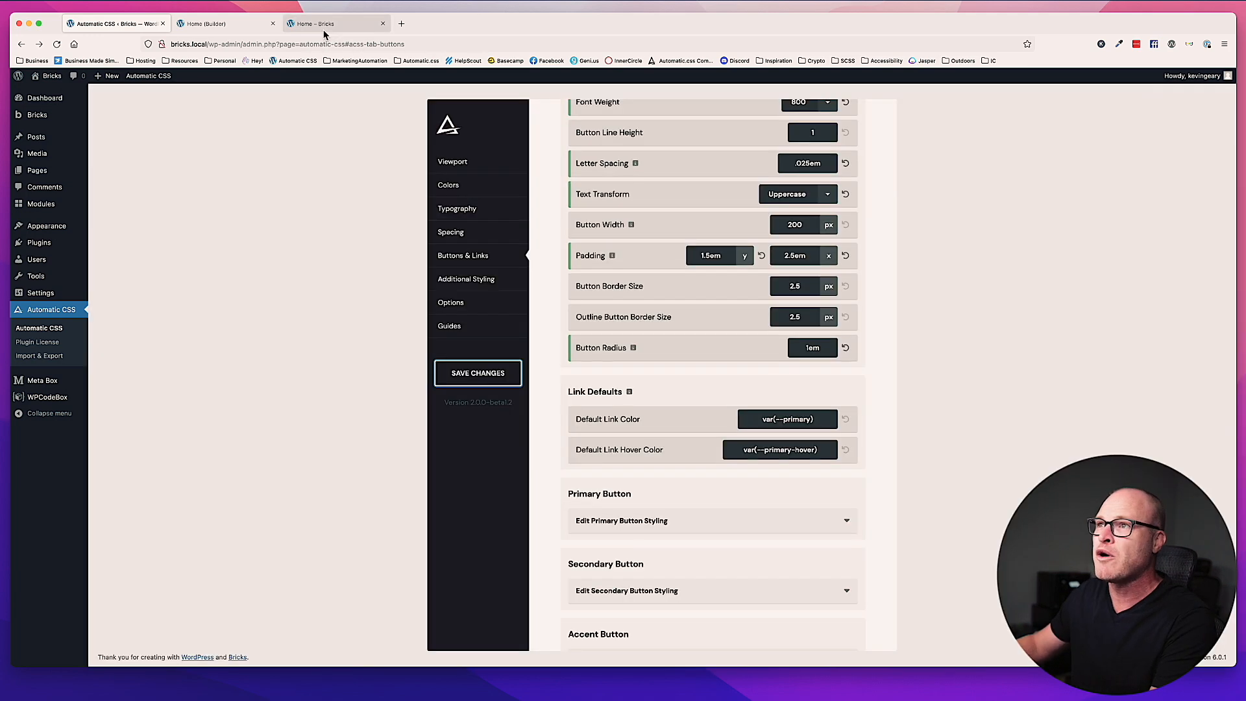
click(323, 30)
key(super+r)
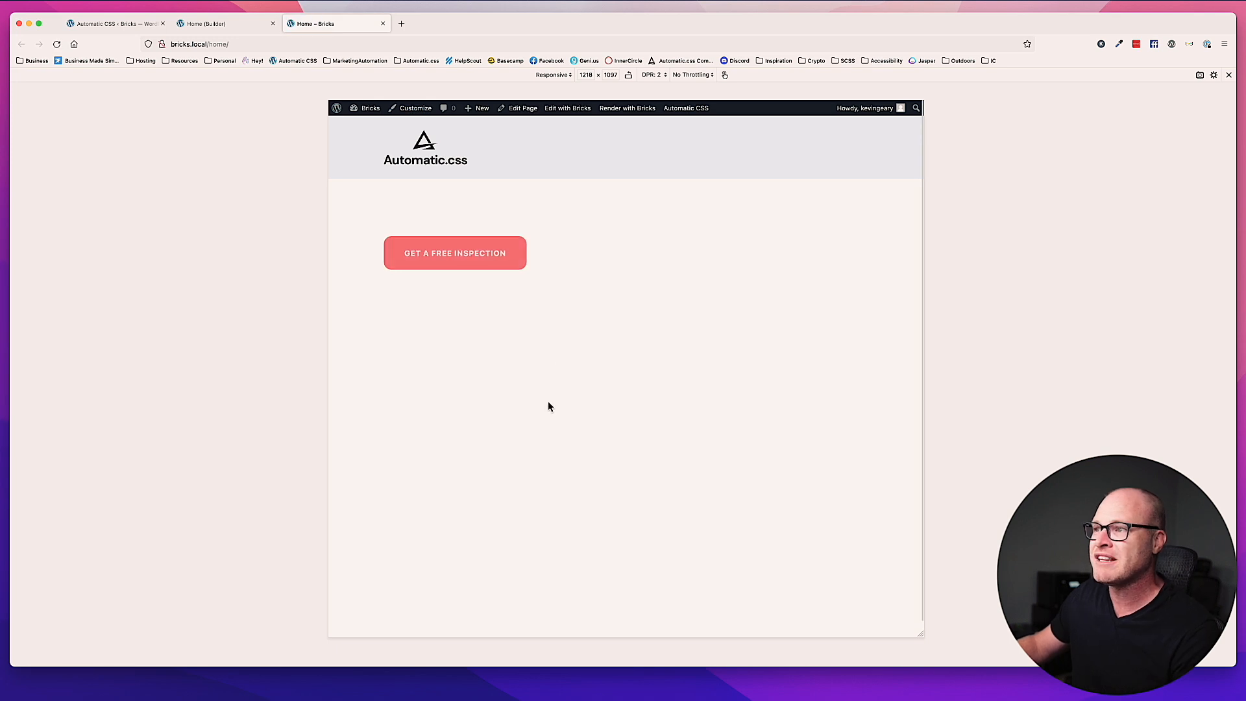
click(216, 25)
click(116, 24)
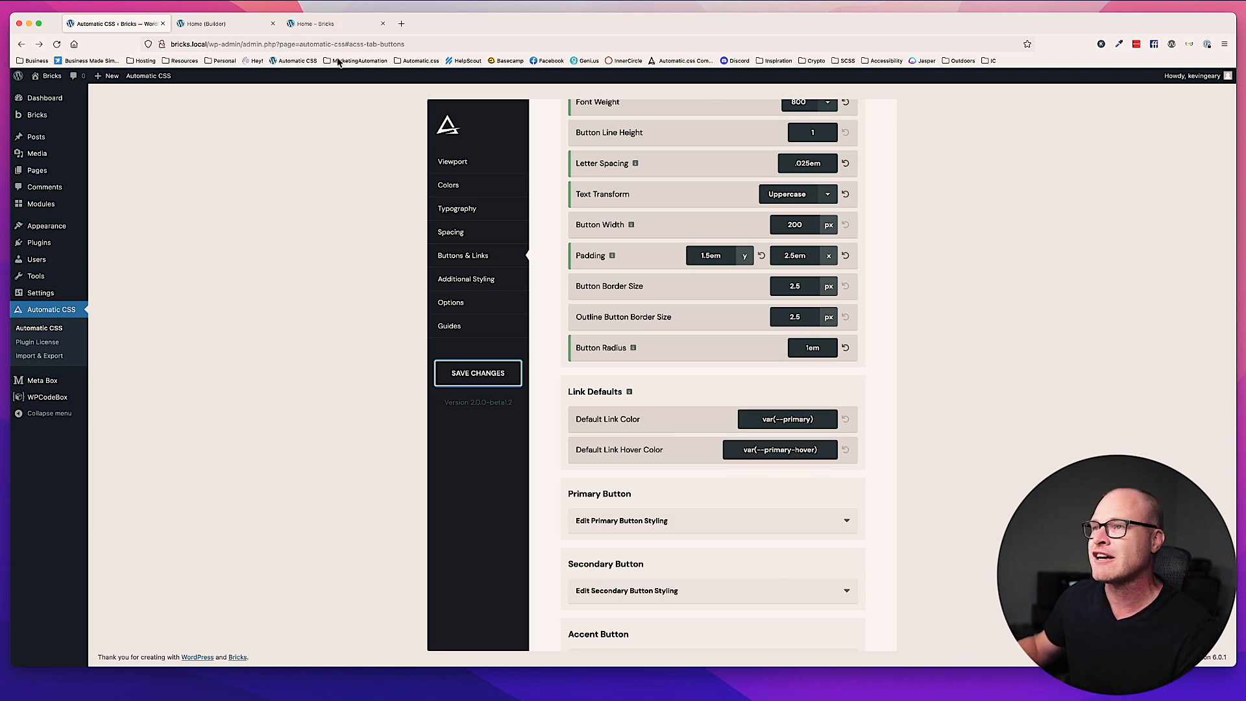
click(320, 23)
click(224, 29)
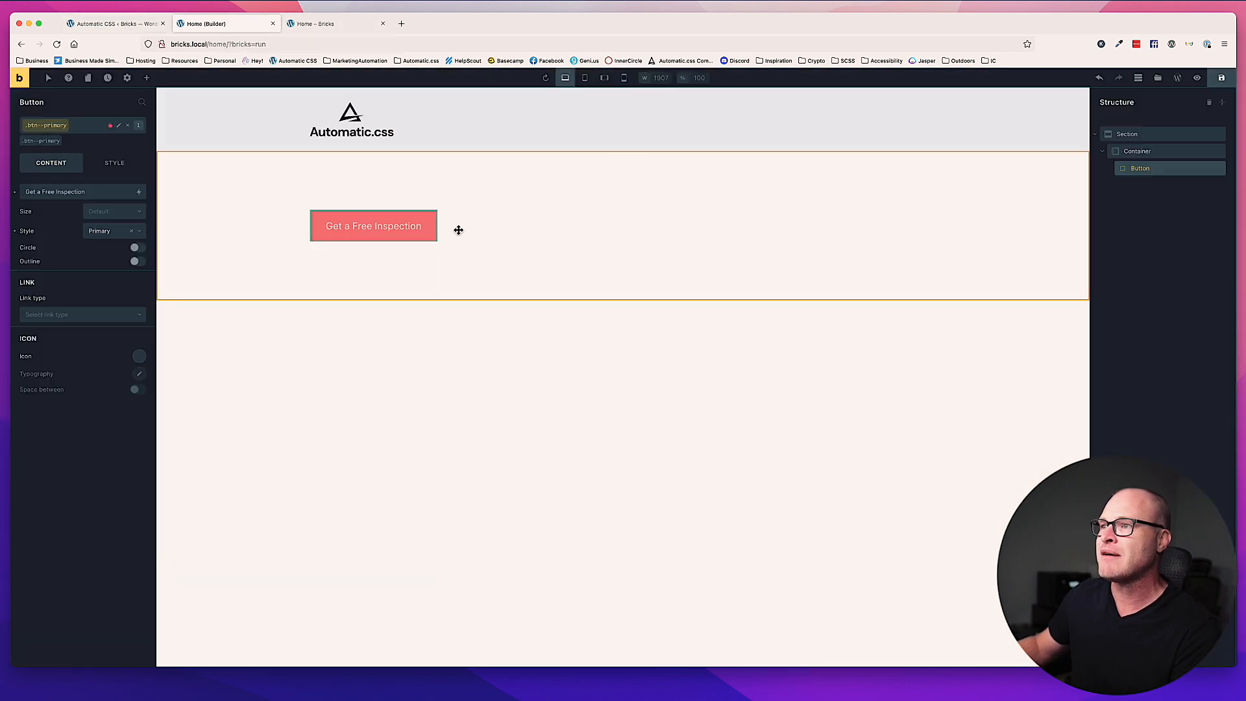
click(451, 227)
click(147, 79)
text(text)
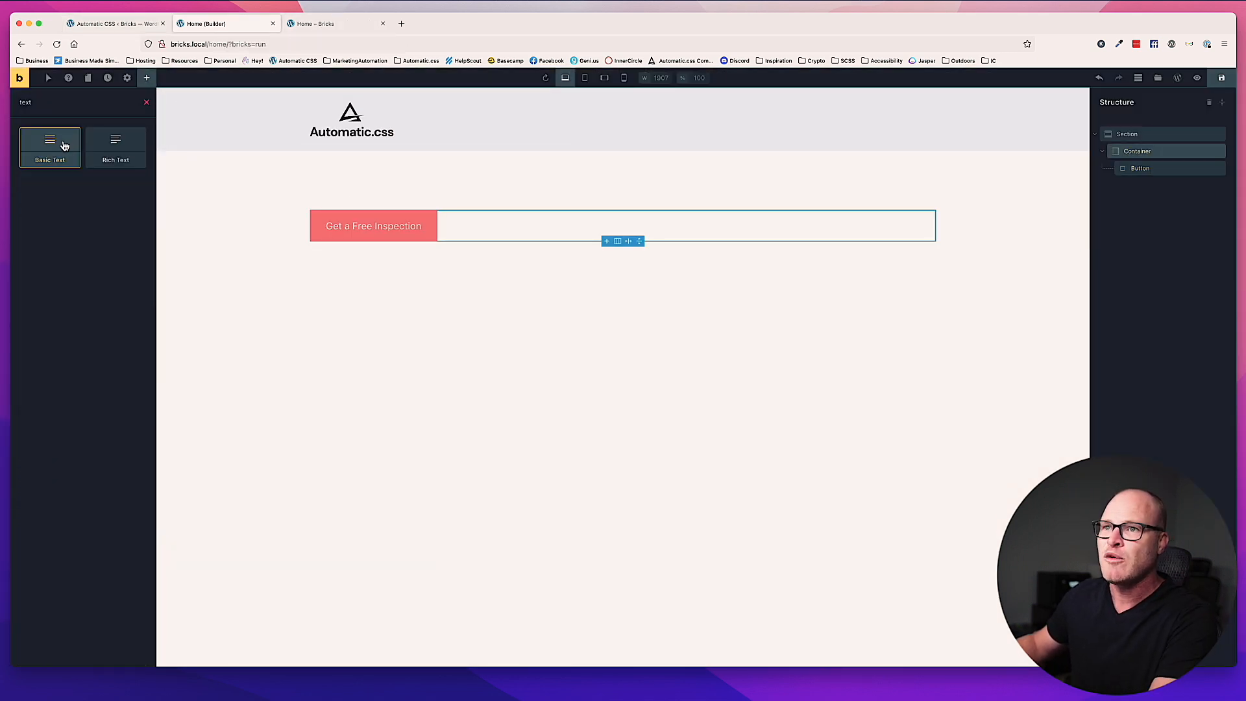
drag(116, 149, 344, 250)
right_click(345, 250)
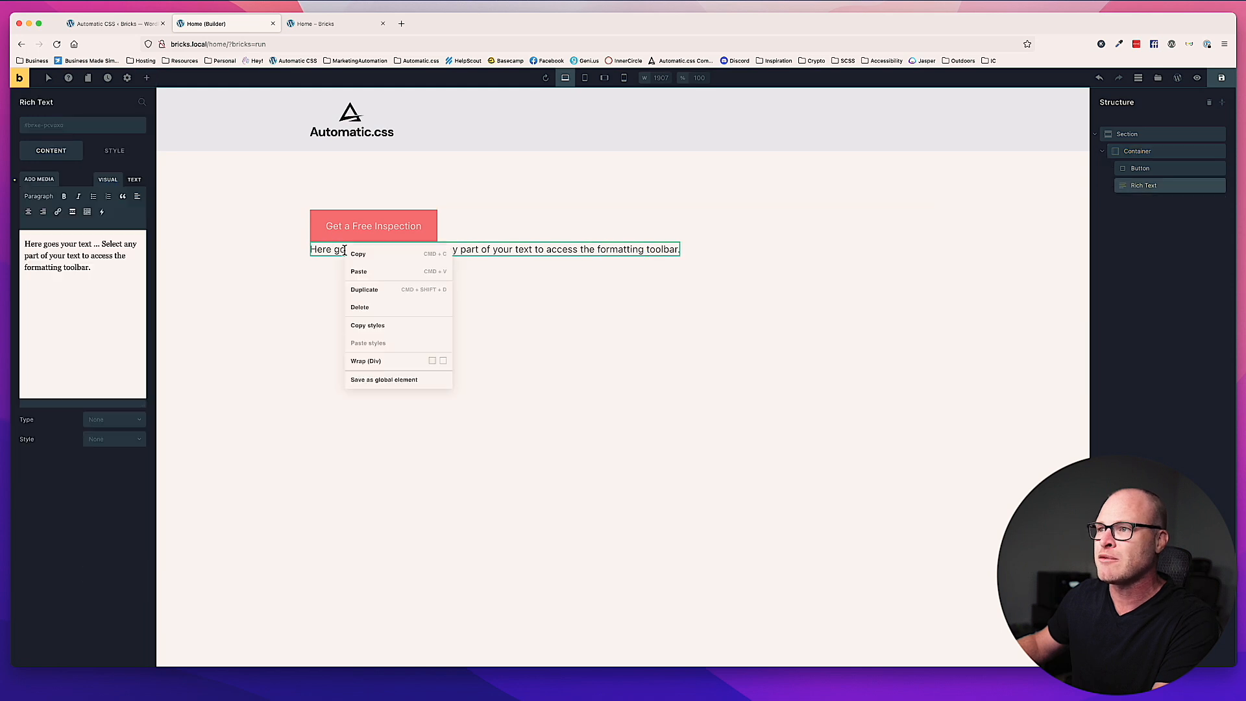
click(363, 306)
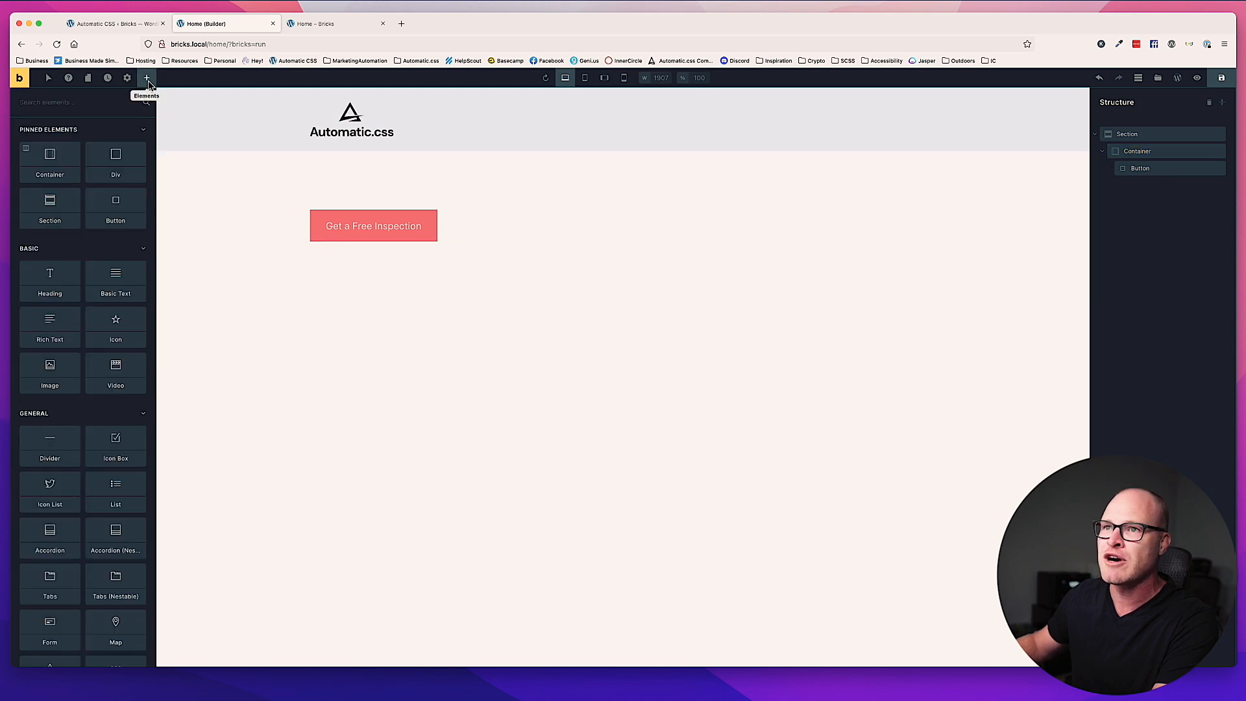
Find the Basic Text element and add it to the page below the button's section.
click(72, 103)
text(tedt)
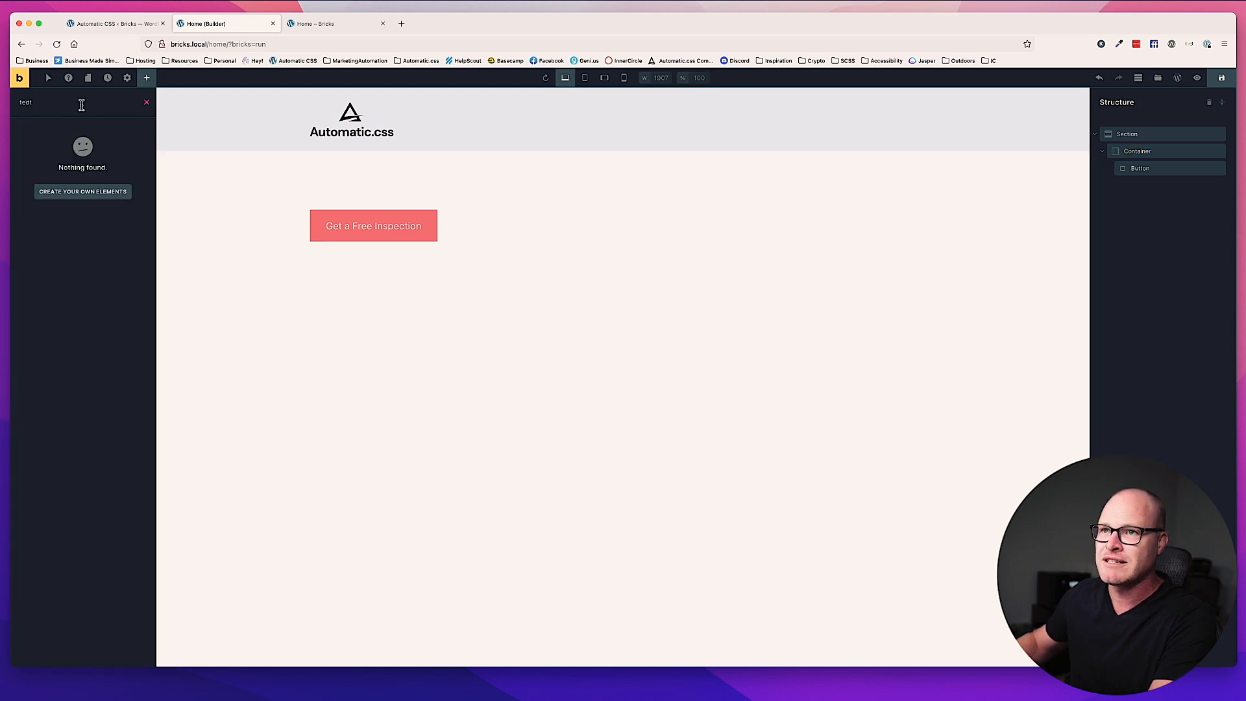
key(BackSpace)
key(BackSpace)
text(xt)
drag(52, 139, 383, 308)
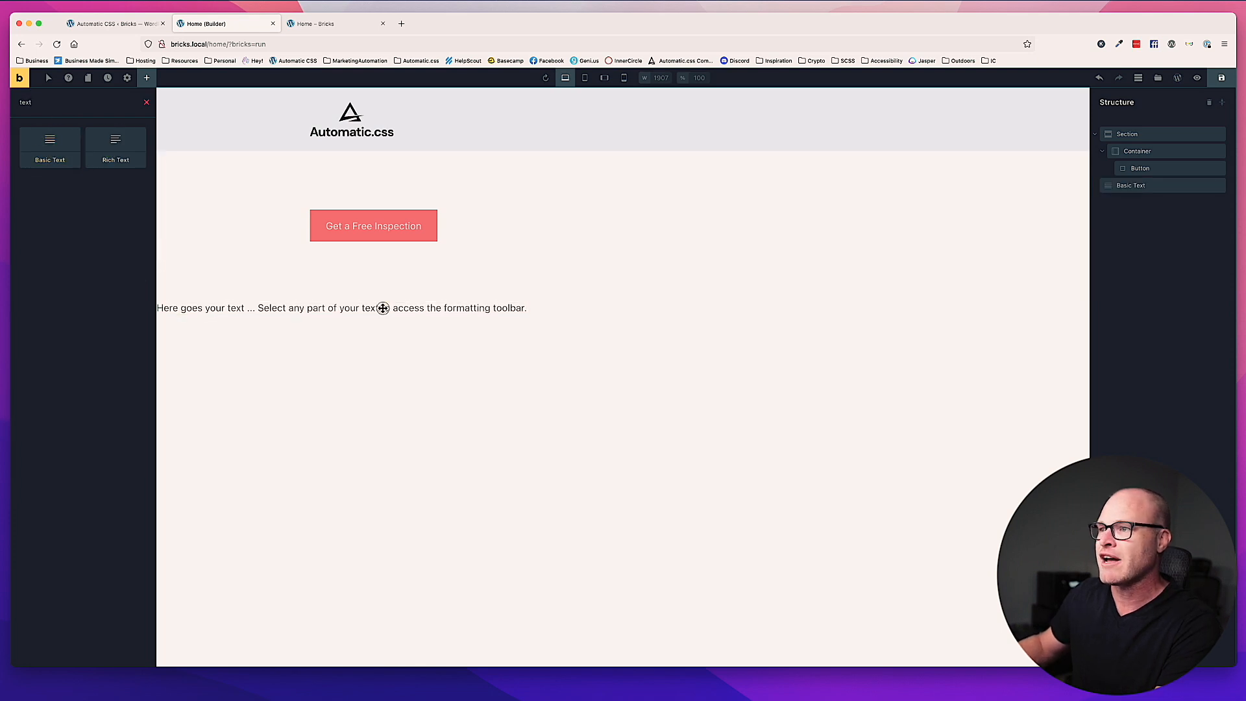
Turn the whole sentence of the Basic Text element into a link to "#" and deselect the element.
triple_click(383, 308)
click(388, 291)
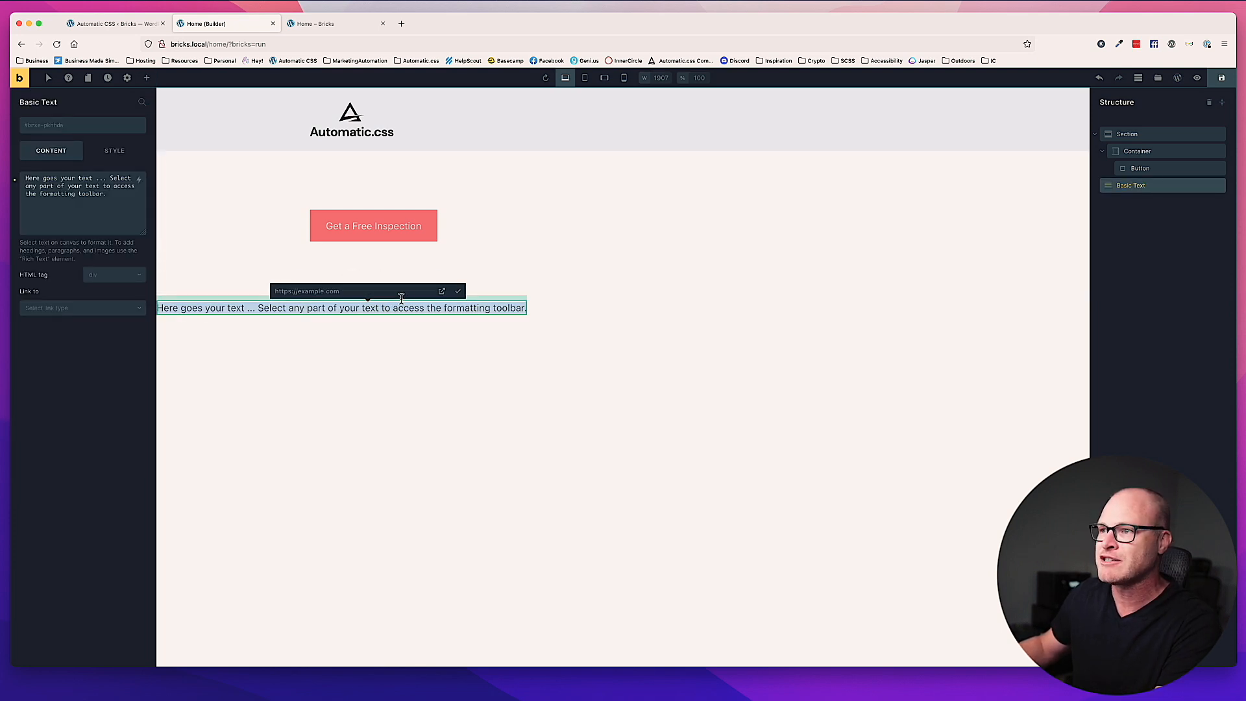
click(400, 291)
text(#)
click(459, 292)
click(549, 353)
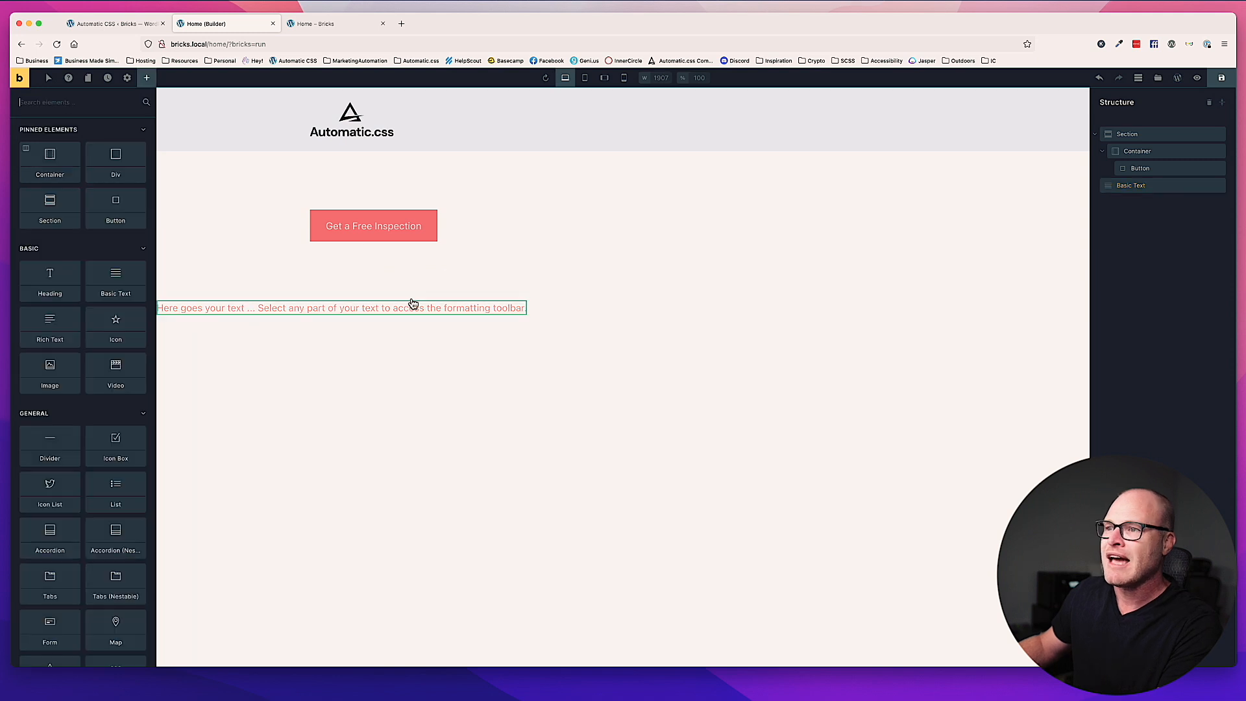
Delete the linked Basic Text element from the page.
click(366, 311)
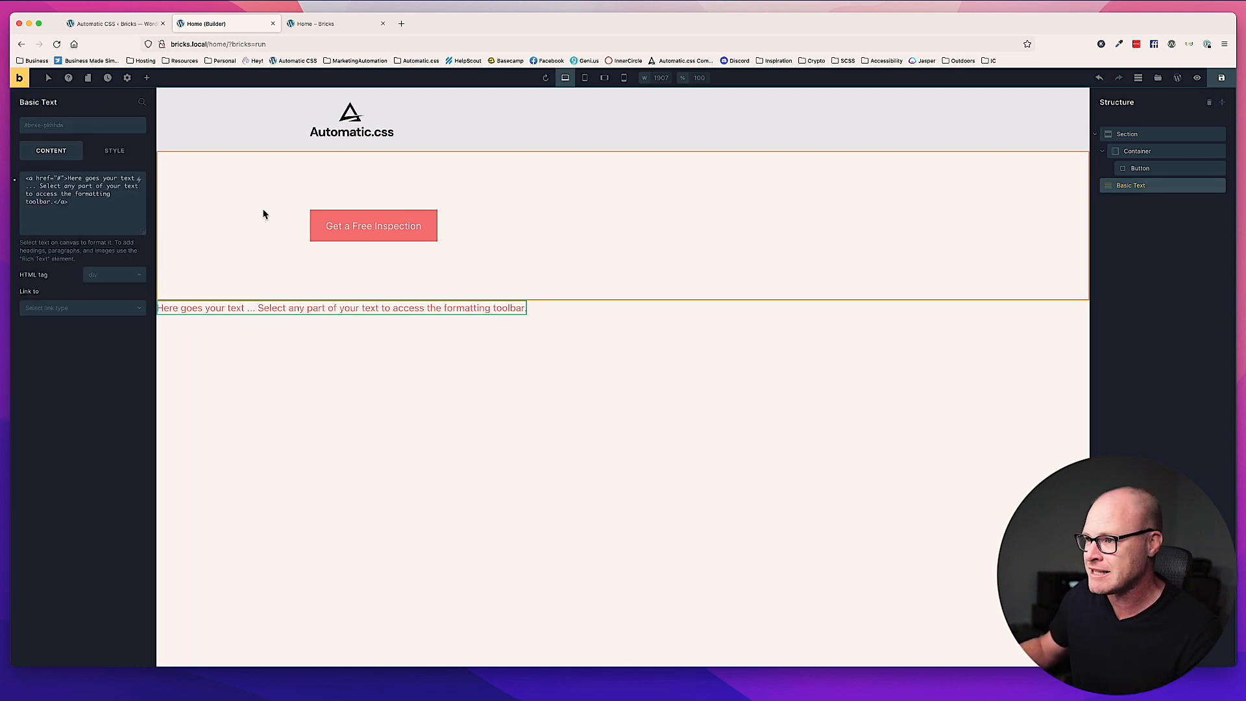
right_click(312, 304)
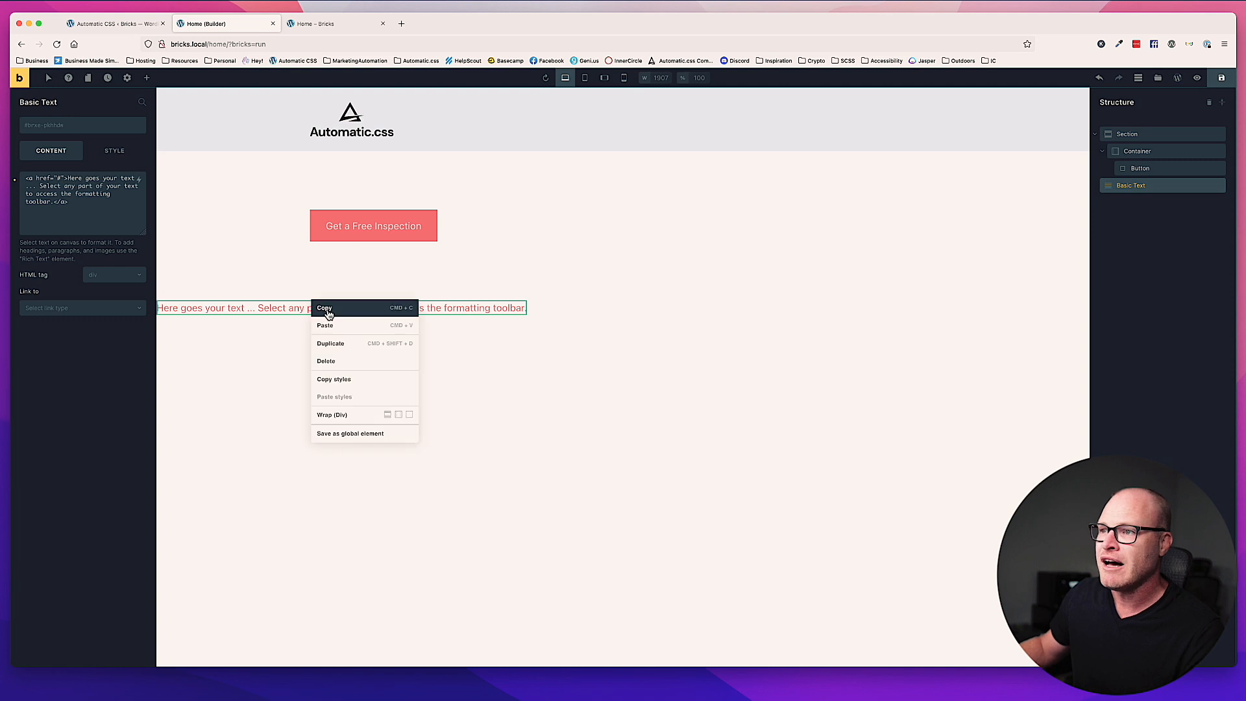
click(347, 364)
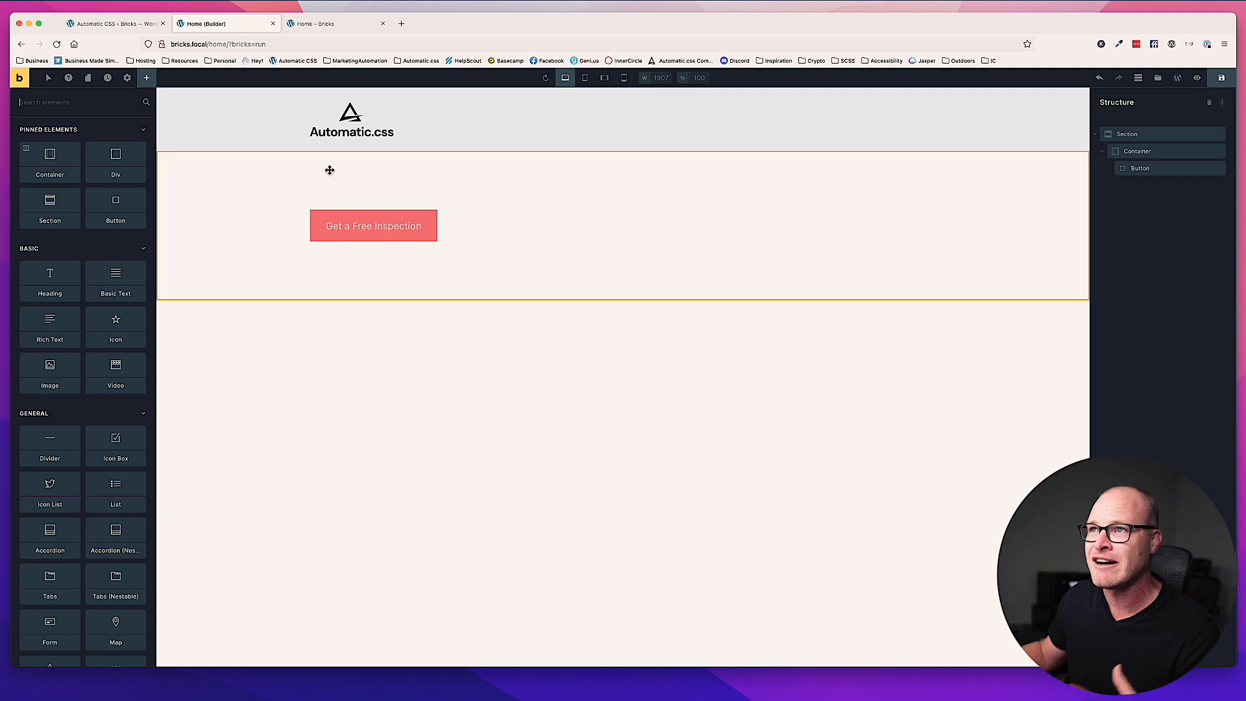
Delete the "Get a Free Inspection" button in the Bricks builder and select its emptied container.
click(113, 23)
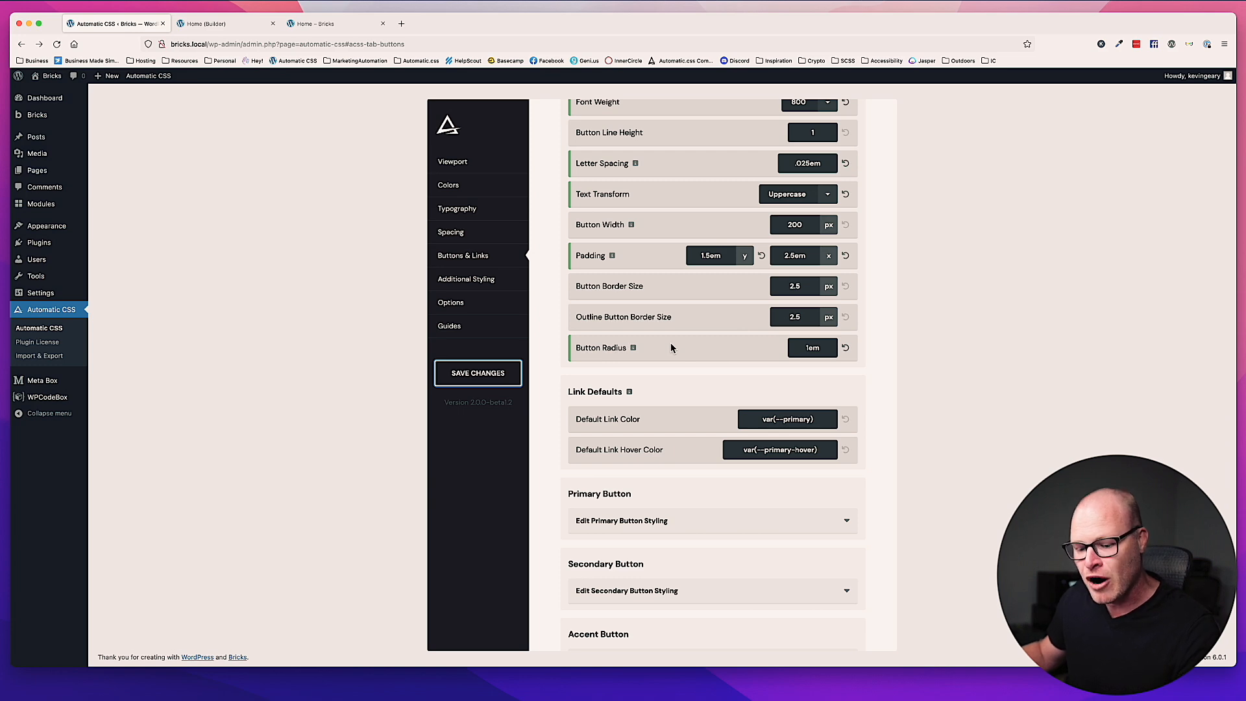
click(263, 25)
click(327, 28)
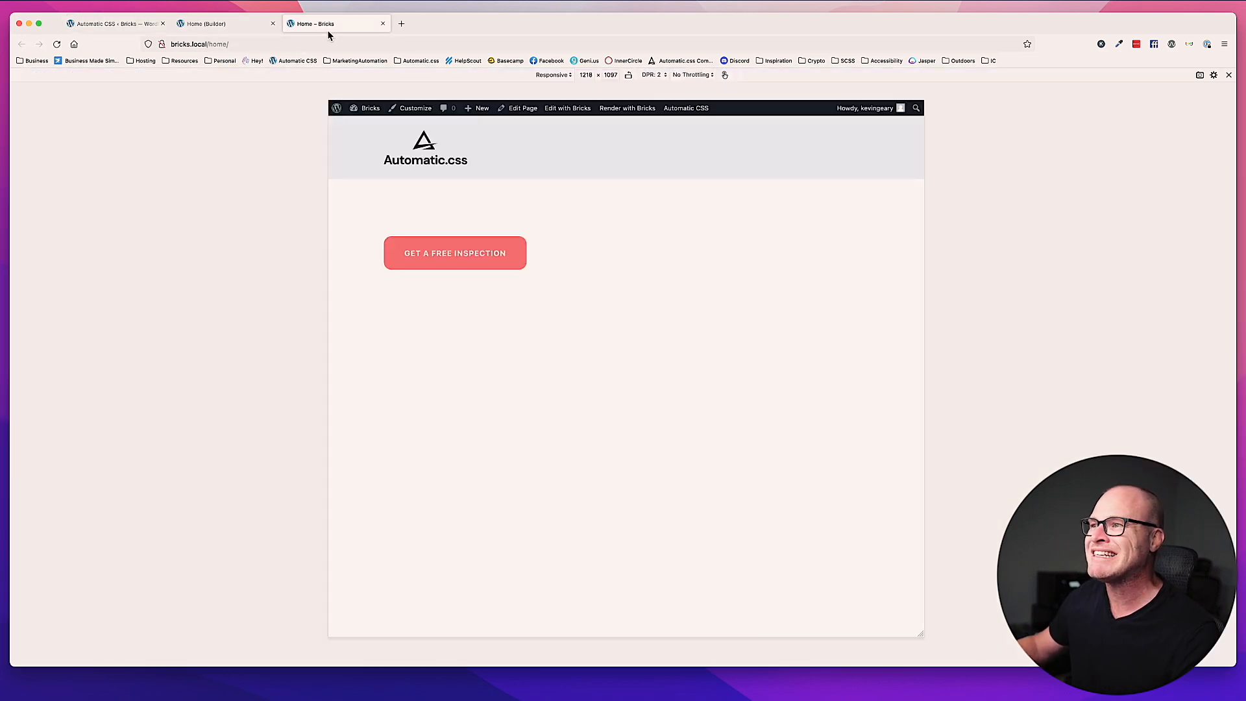
click(240, 26)
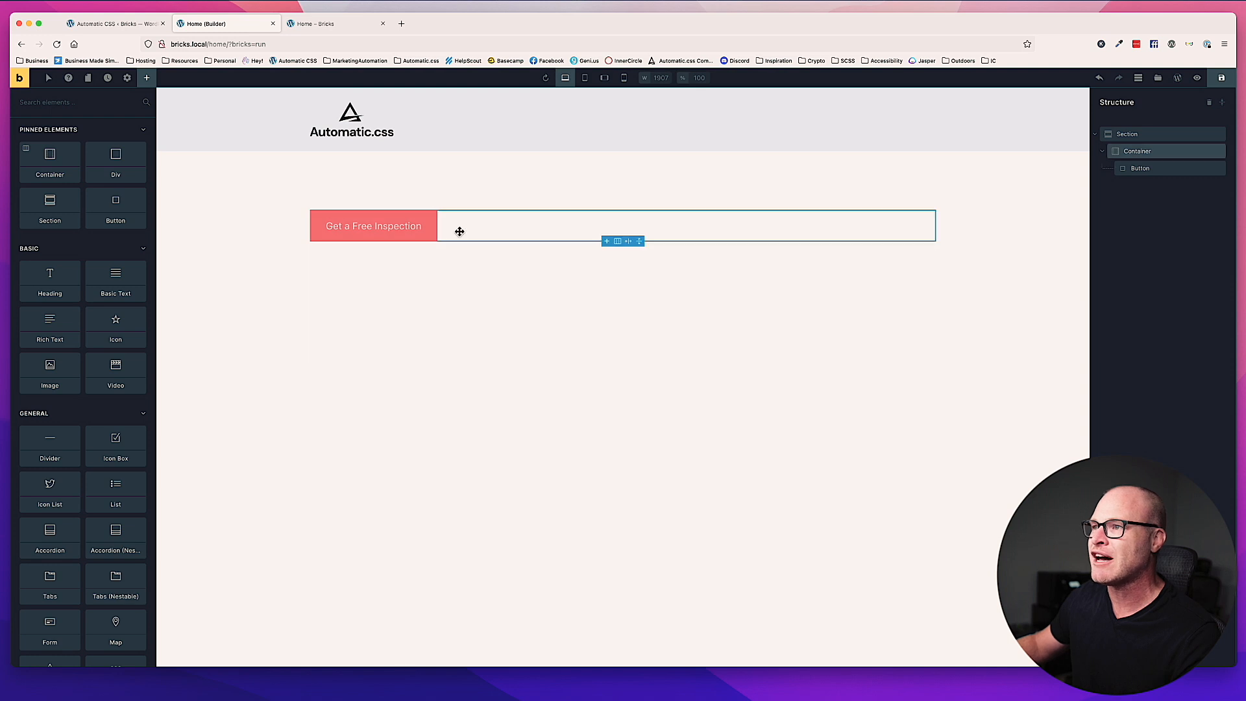
click(416, 226)
right_click(348, 235)
click(402, 283)
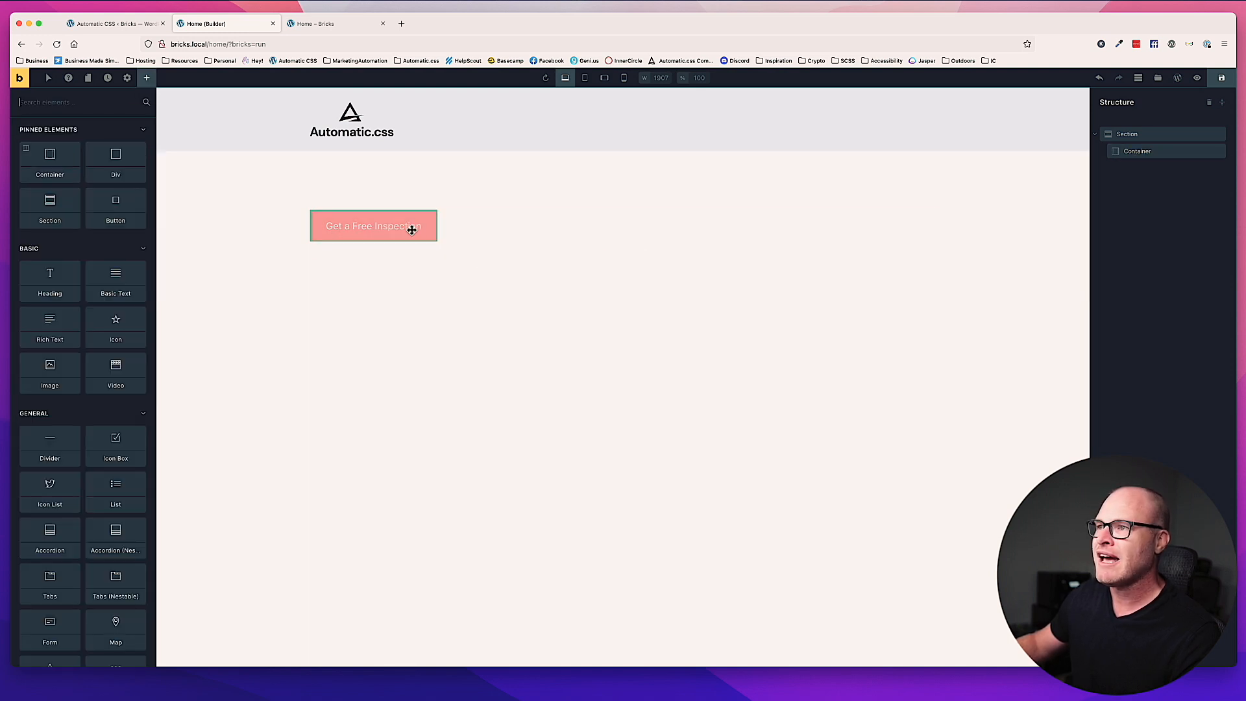
click(400, 227)
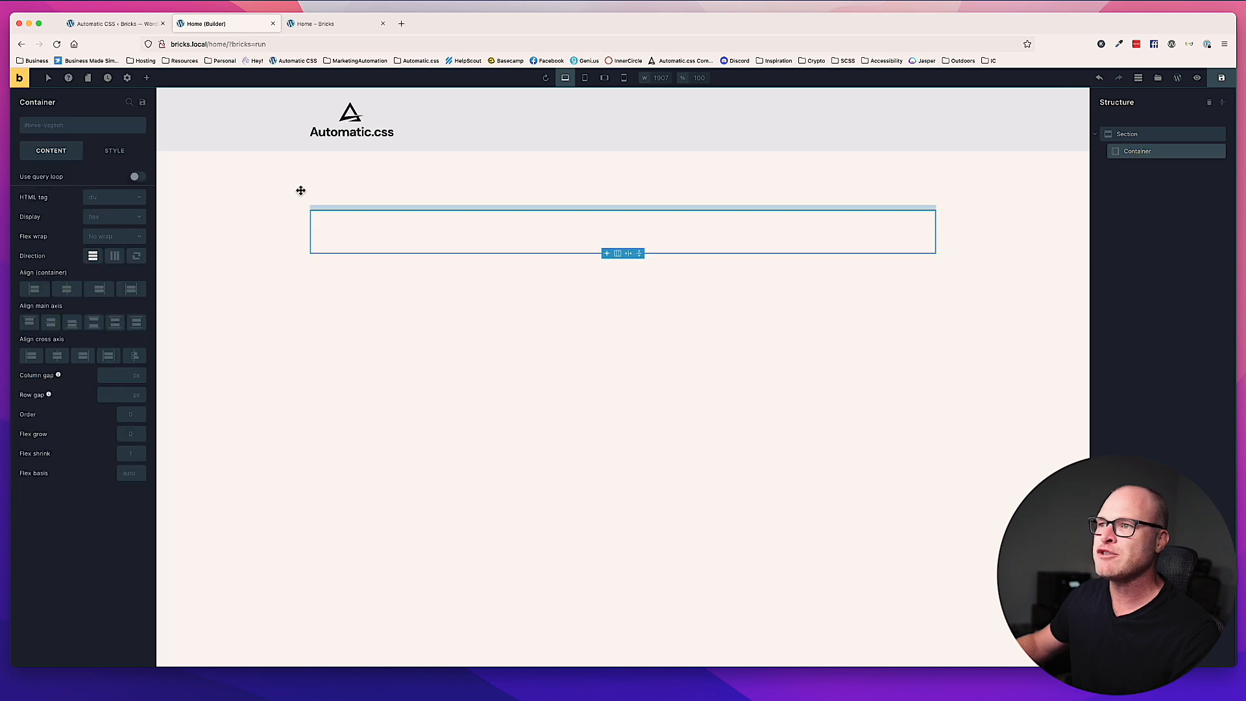
Find the Rich Text element, add it to the empty container and start editing its placeholder text.
click(147, 79)
text(text)
click(116, 147)
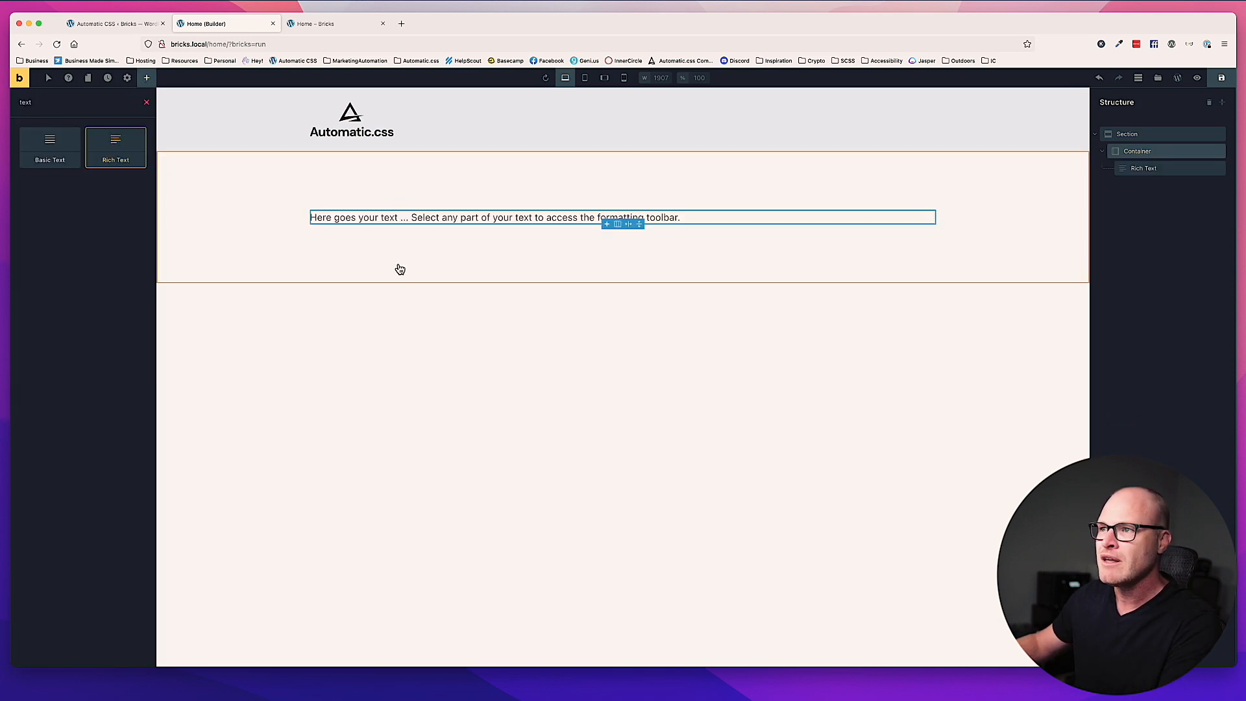
double_click(407, 217)
click(408, 217)
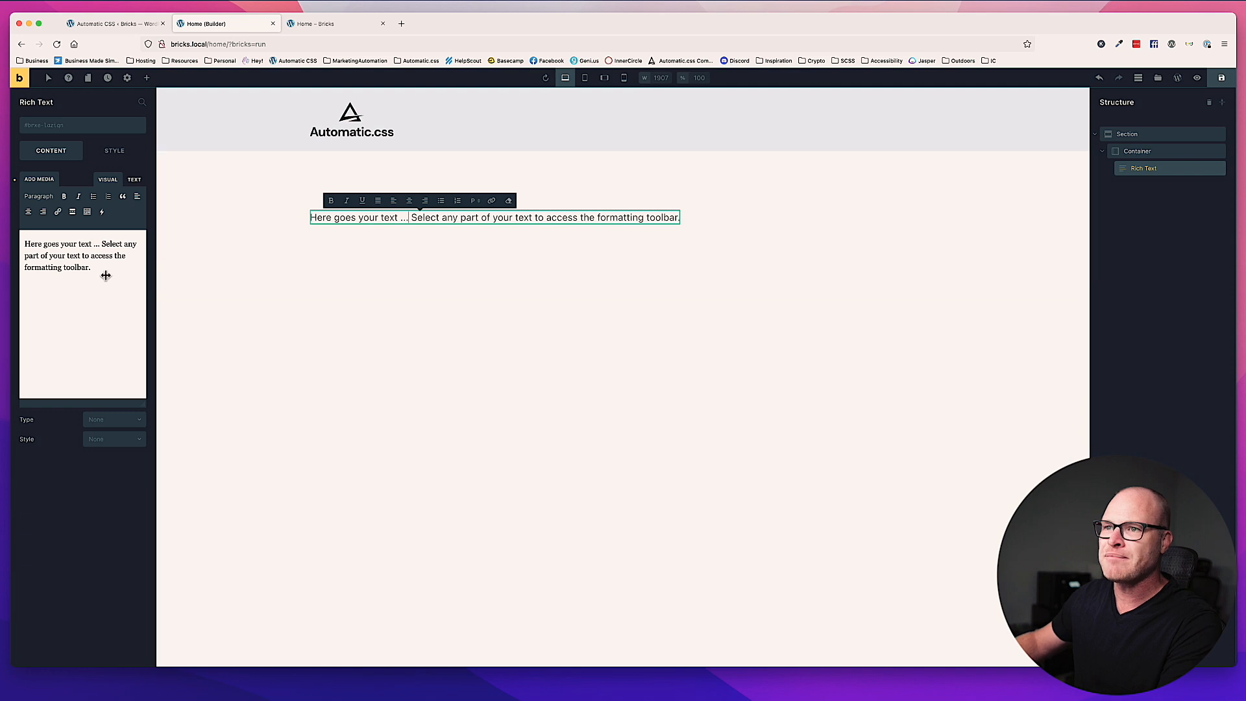
Replace the placeholder text with a bulleted list: "List item", "Another list item" and "A third list item".
click(106, 277)
key(super+a)
text(L)
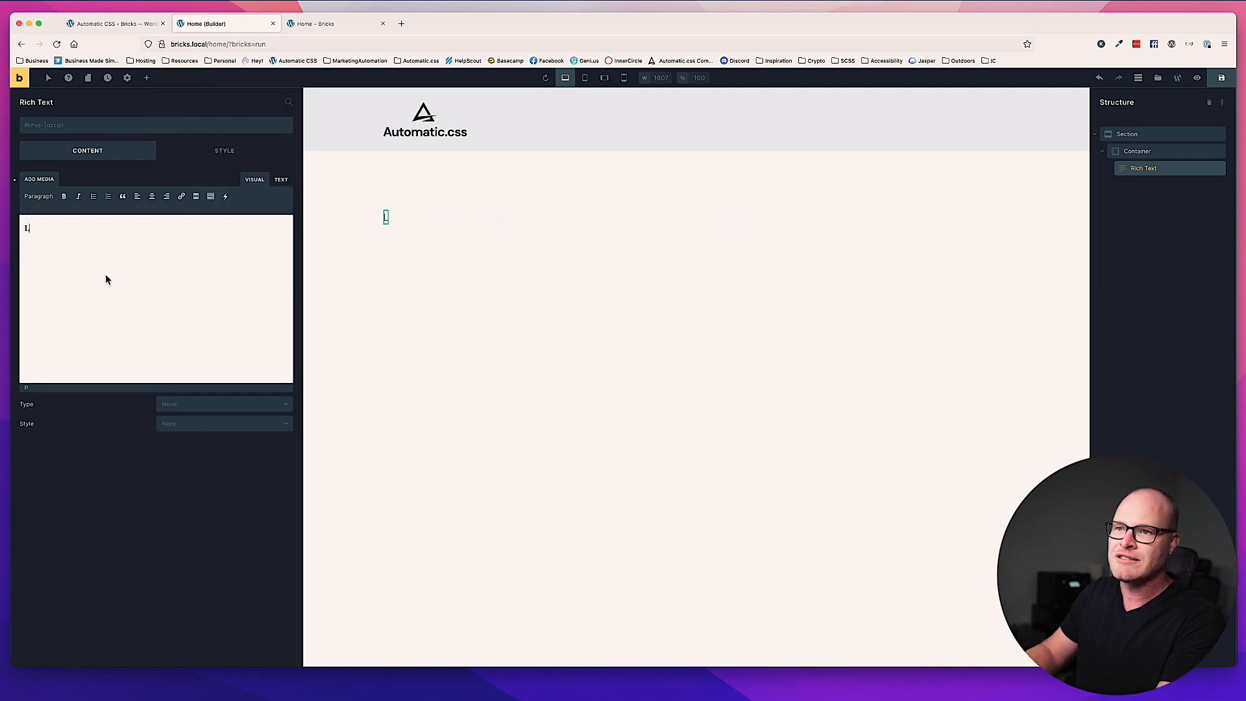
text(ist item)
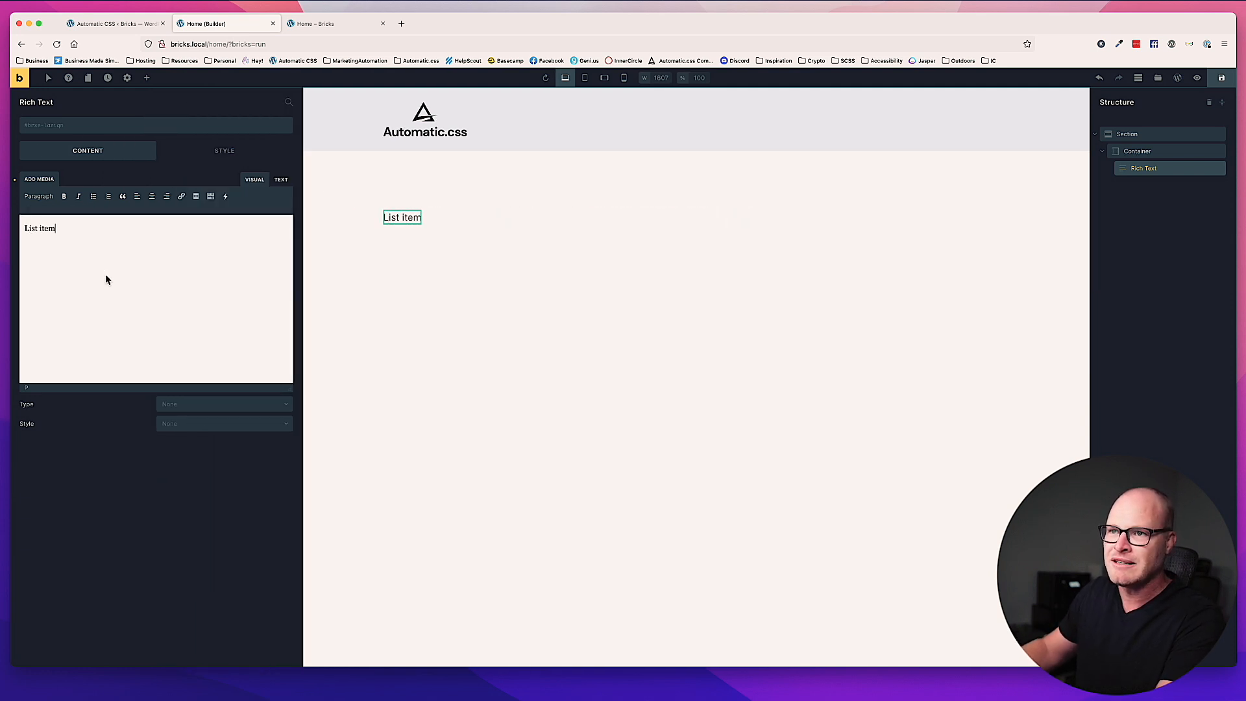
click(94, 196)
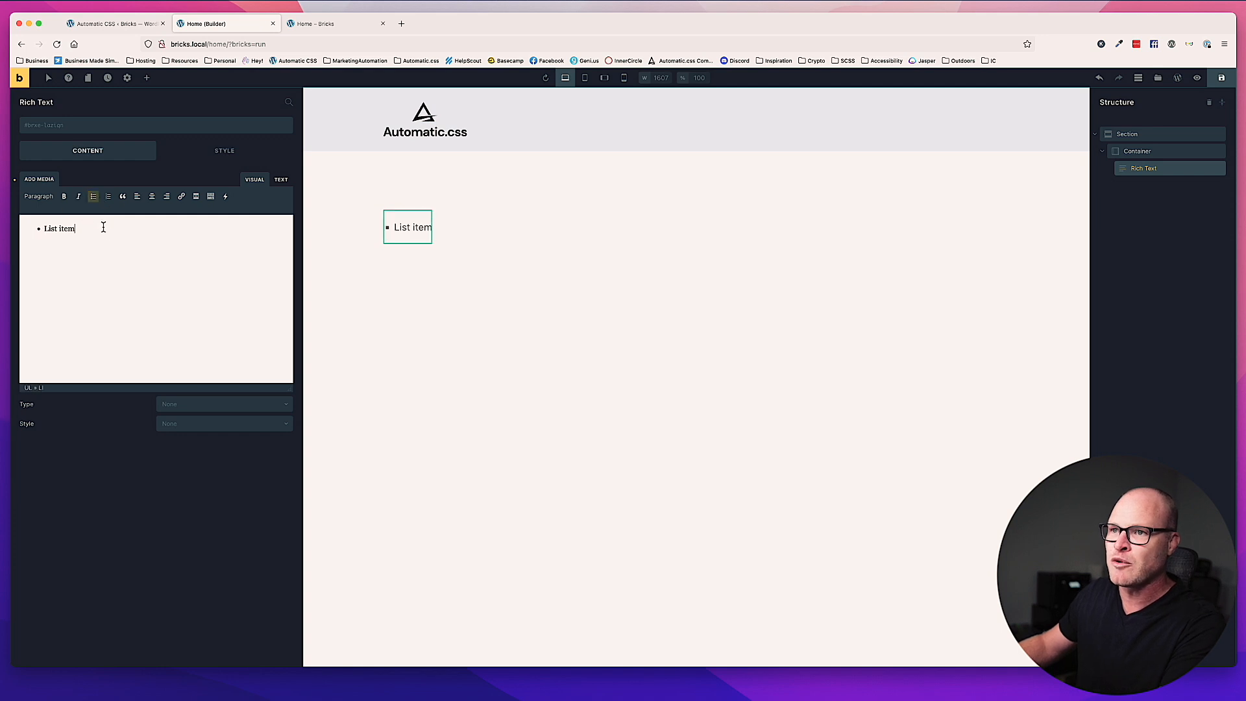
text(Another list ite)
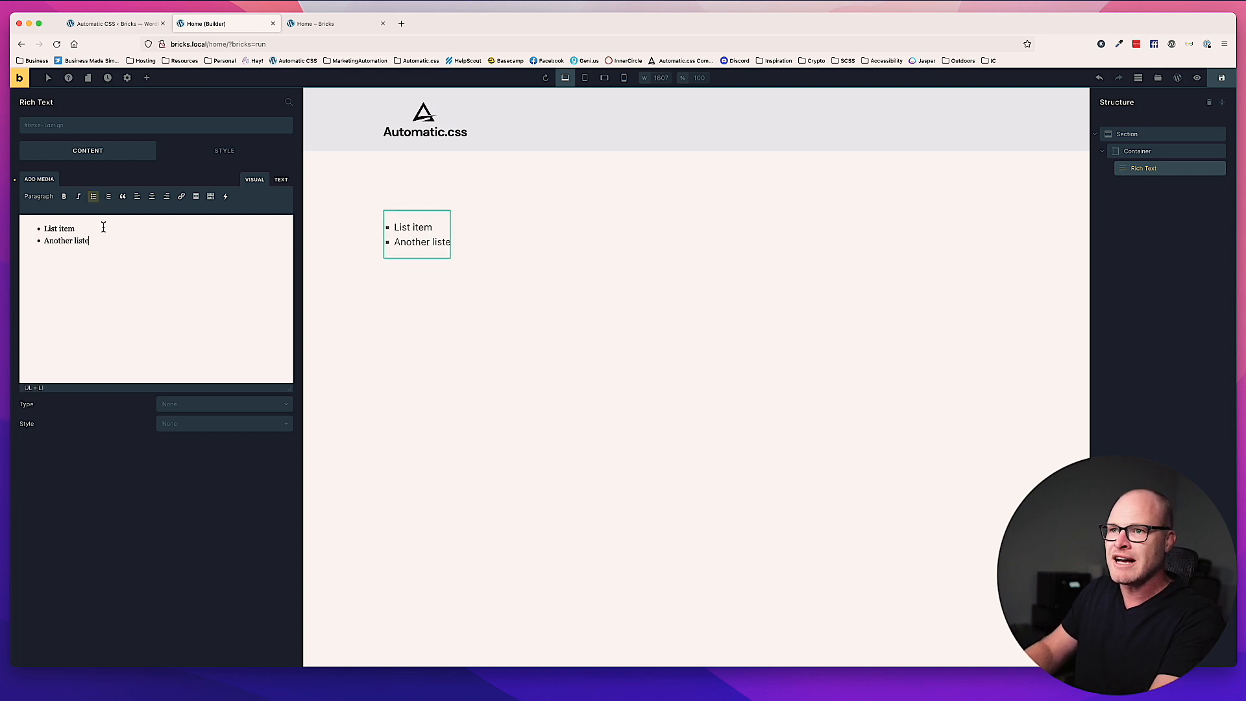
text(m)
key(Return)
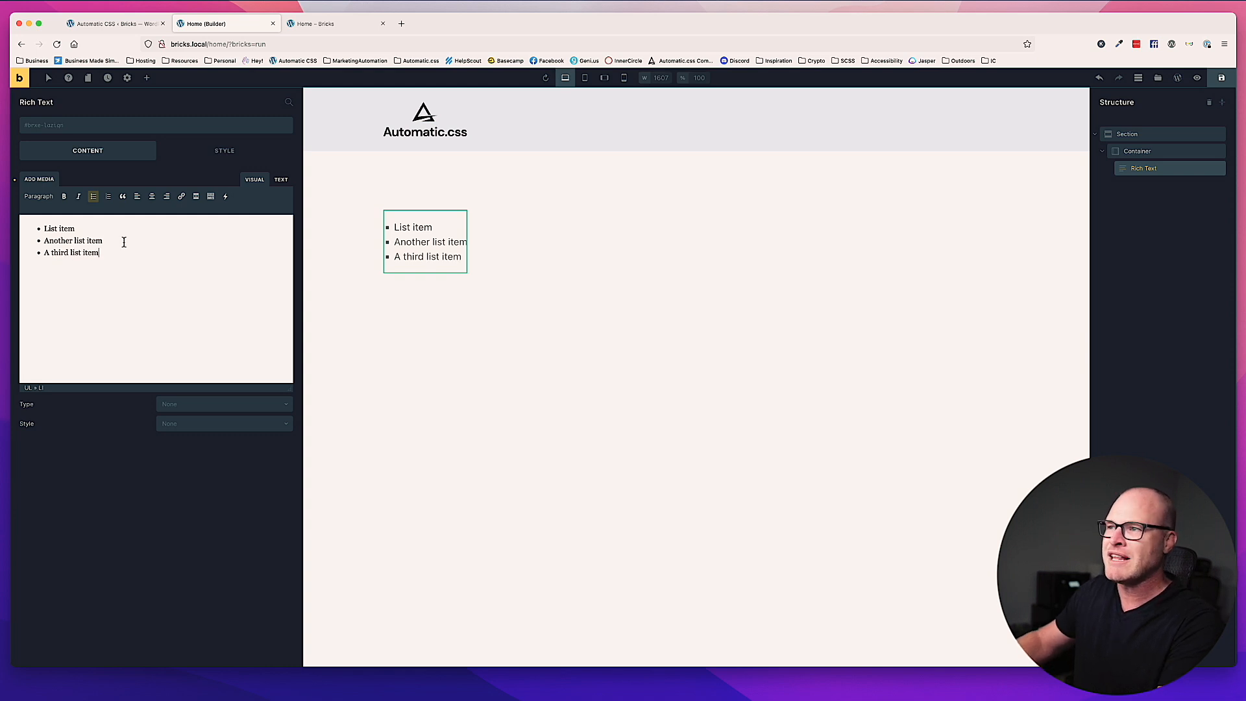
click(553, 283)
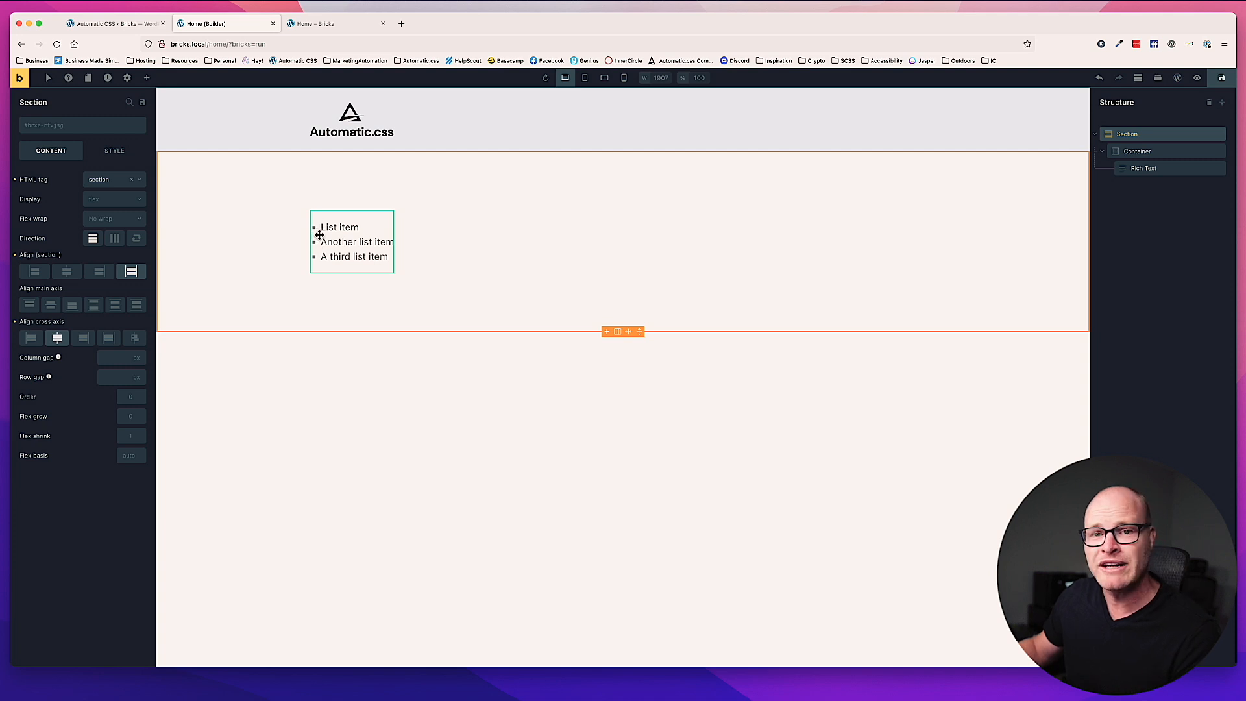
Apply the text--base class to the Rich Text list.
click(354, 242)
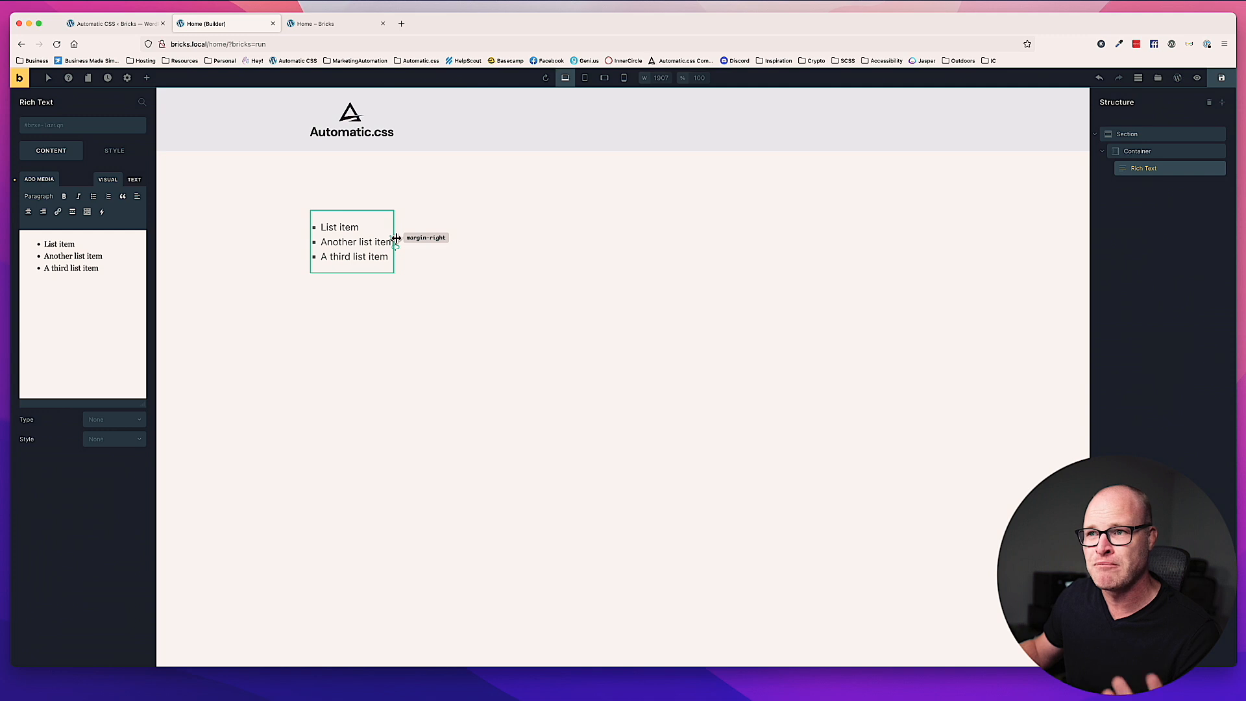
click(86, 126)
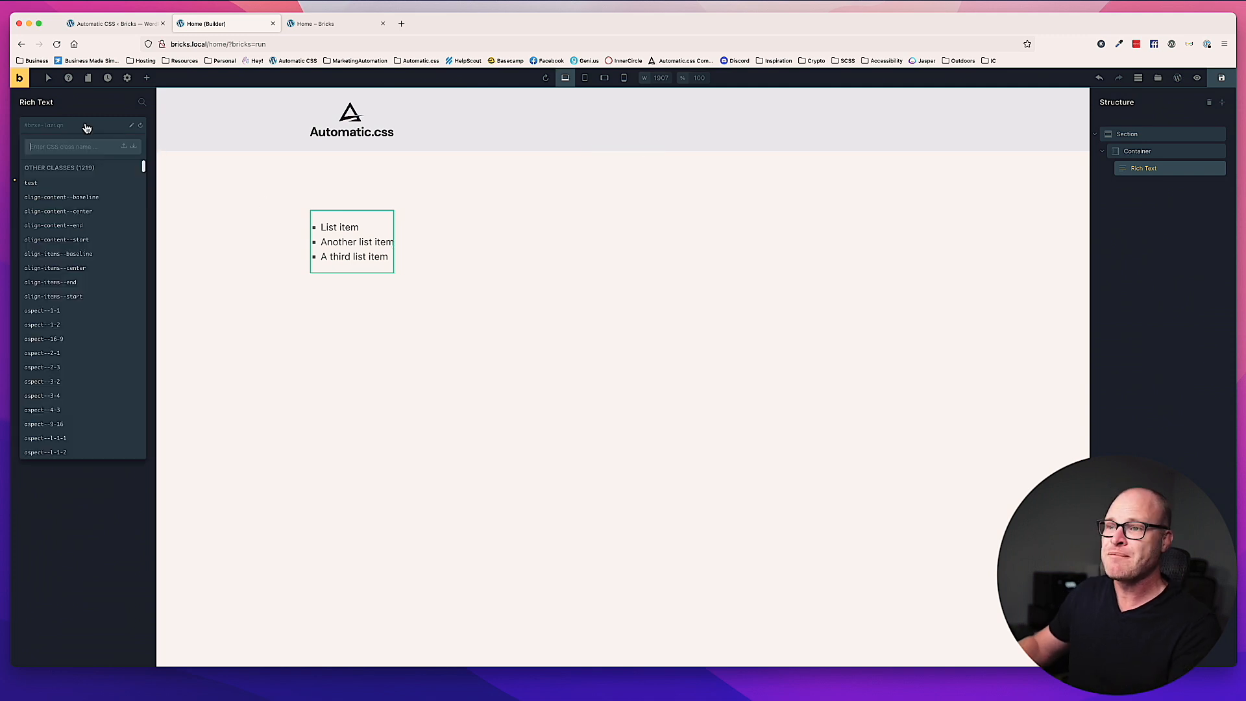
text(--base)
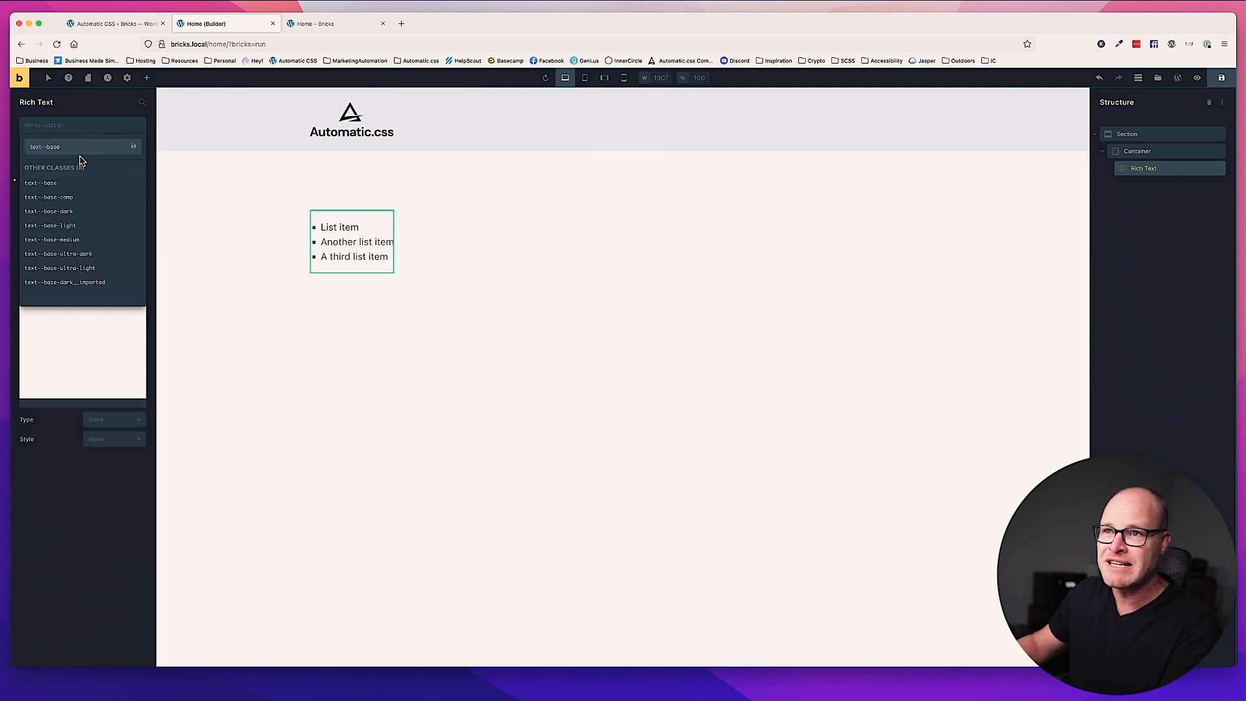
click(68, 184)
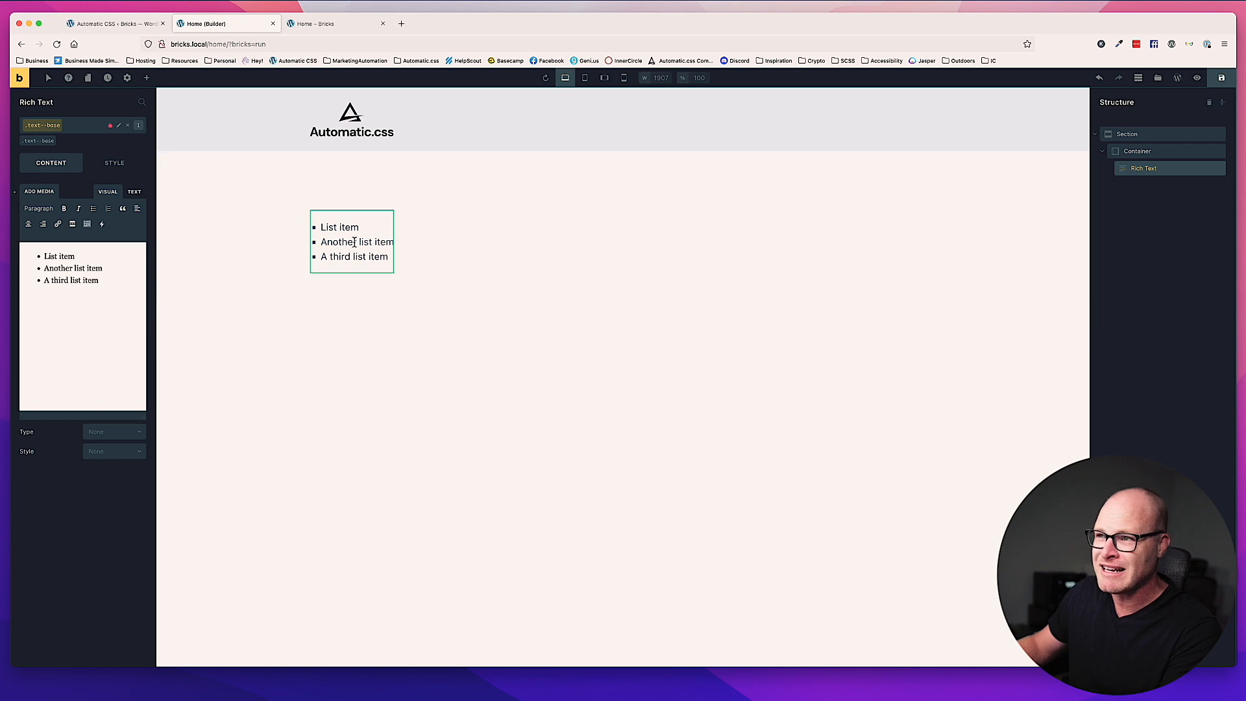
Swap the Rich Text element's text--base class for text--secondary.
click(56, 136)
click(68, 129)
text(text--secondary)
key(Return)
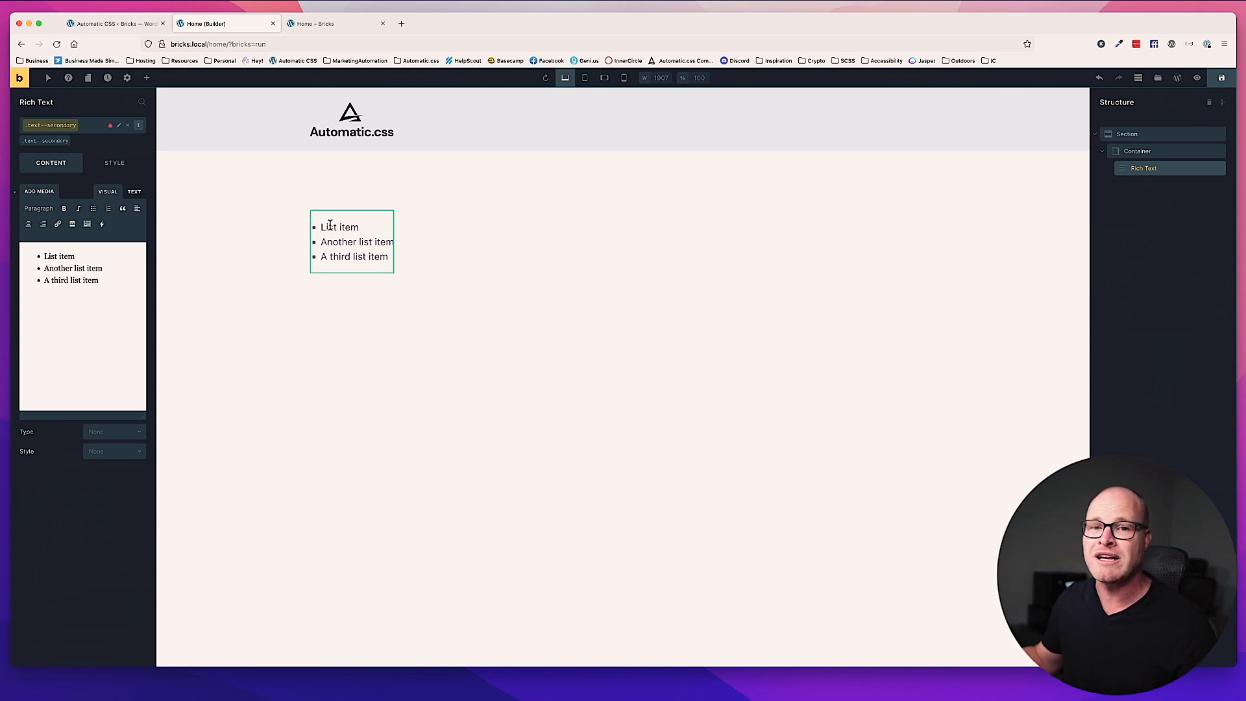
Add the marker--primary class to the Rich Text element to color its bullets and deselect it.
click(94, 129)
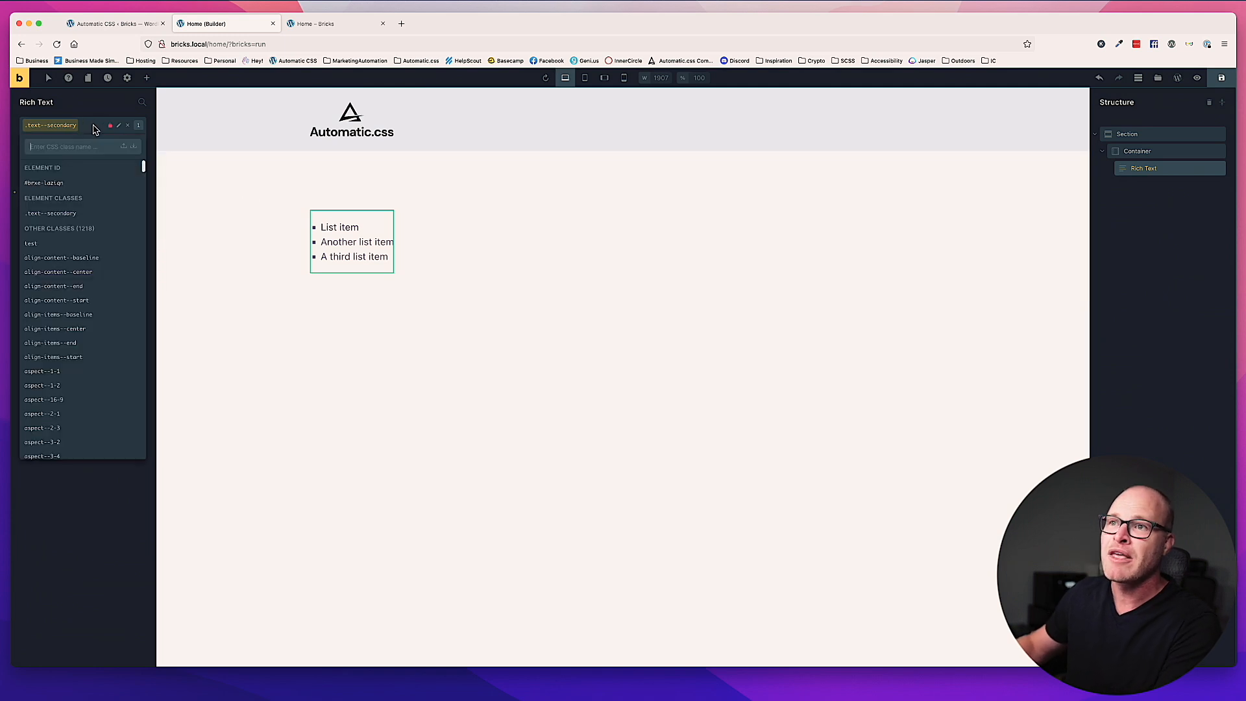
text(marker--)
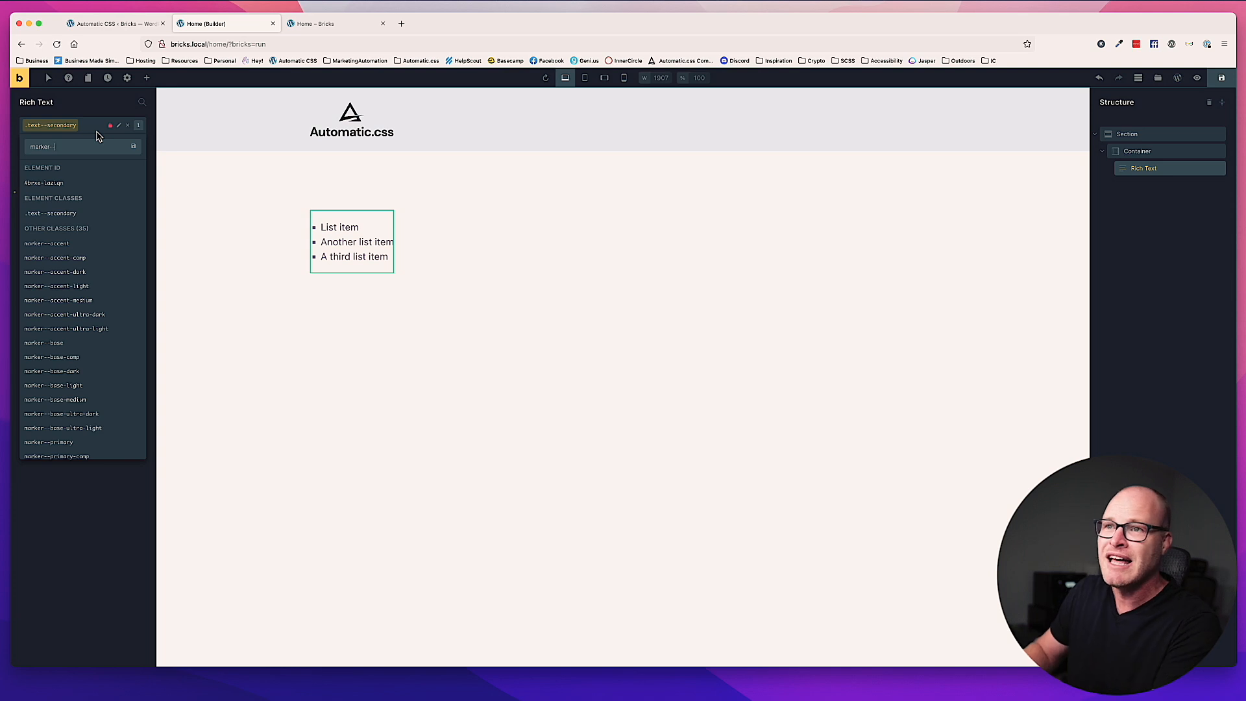
text(primary)
click(65, 244)
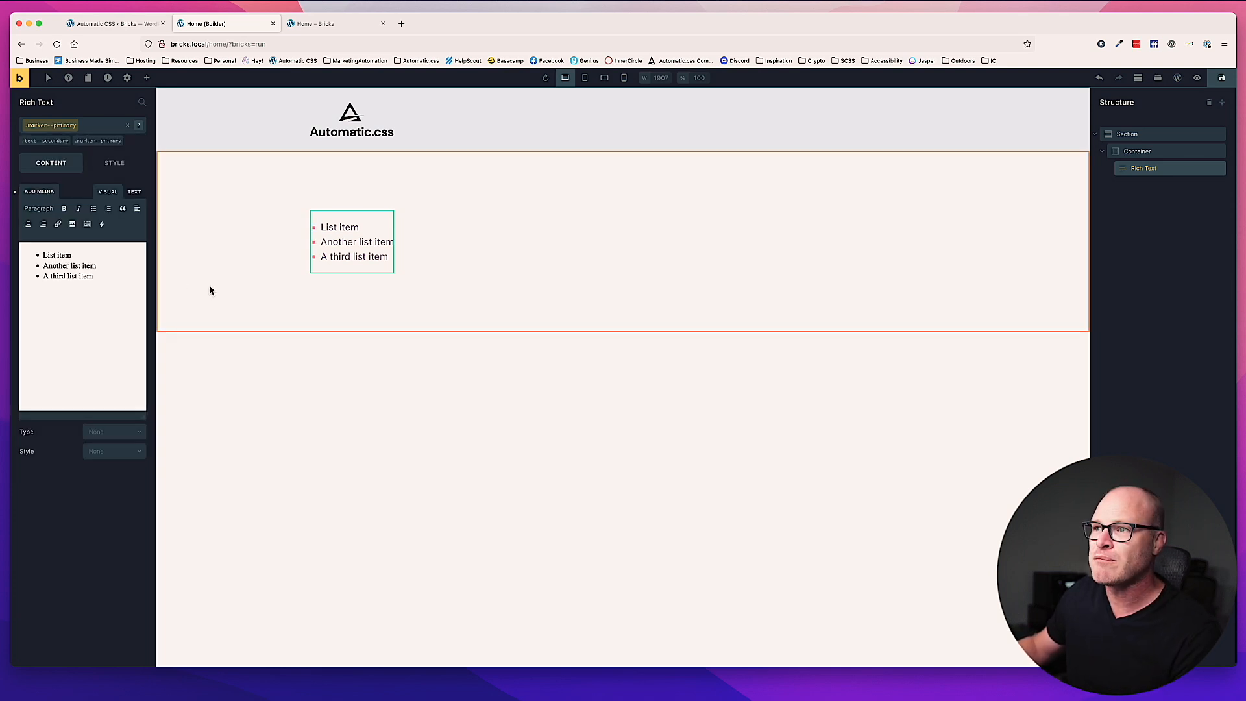
click(509, 266)
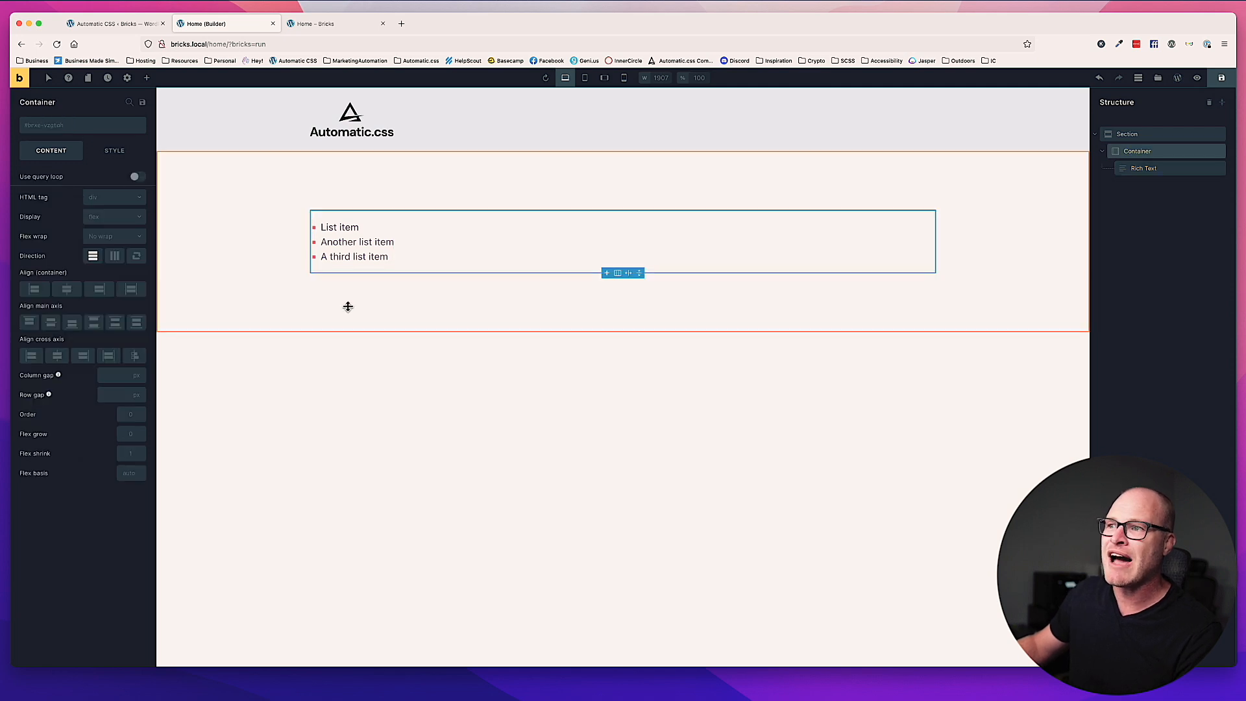
click(347, 308)
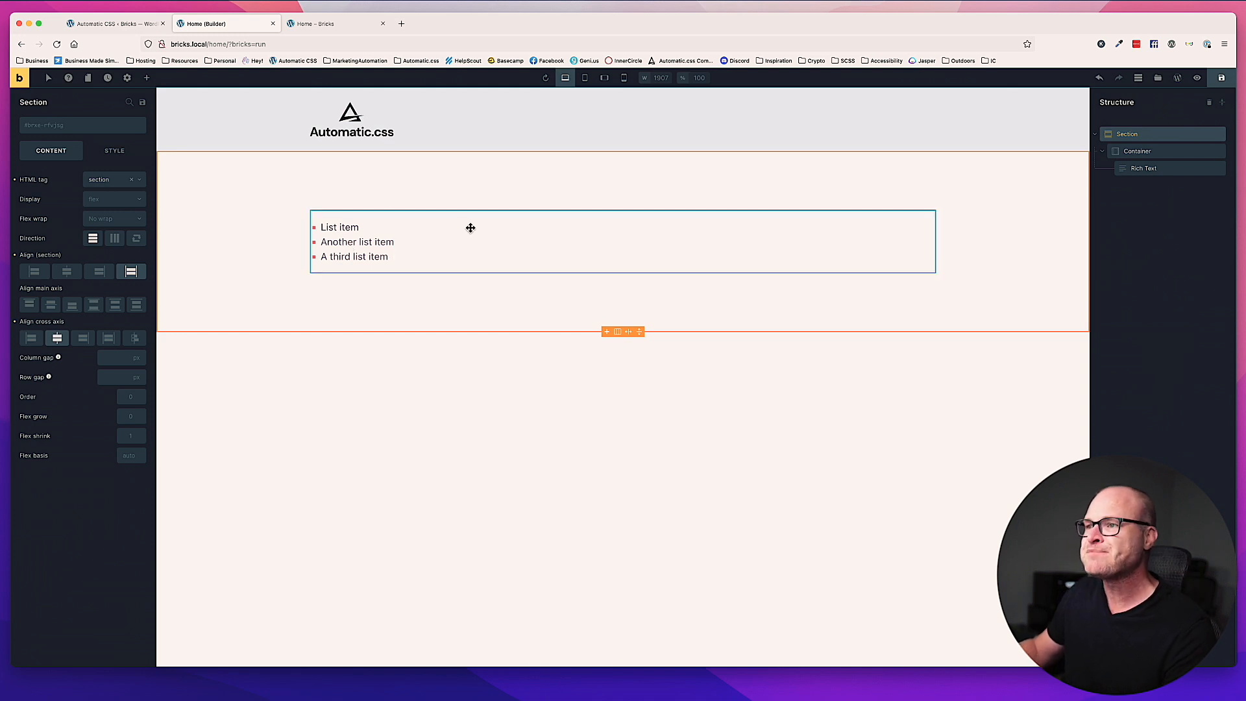
Delete the bulleted Rich Text element from the container.
click(365, 215)
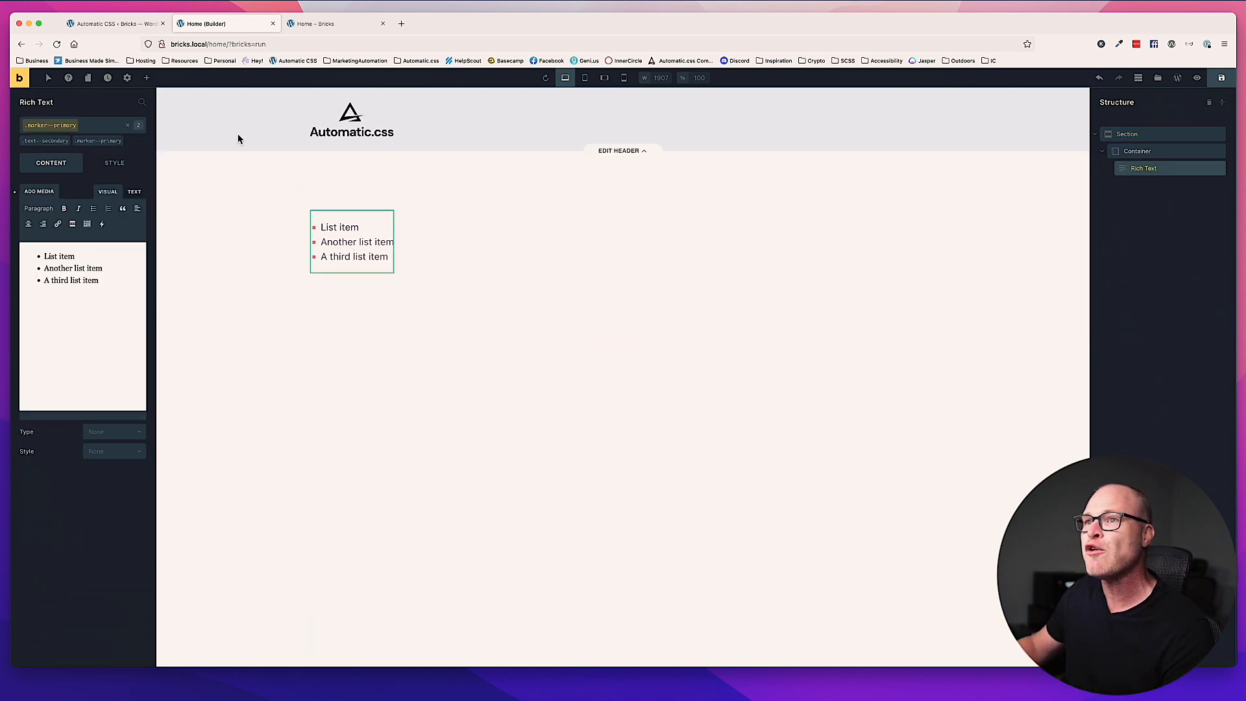
right_click(372, 234)
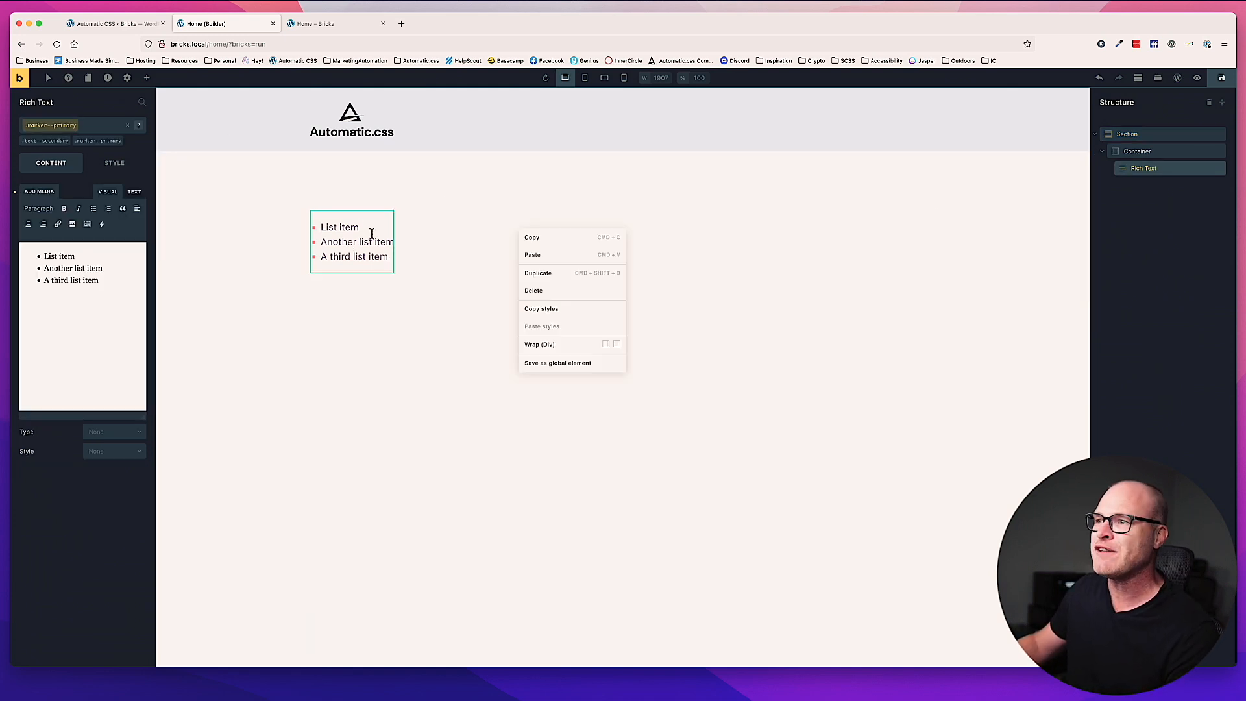
click(555, 290)
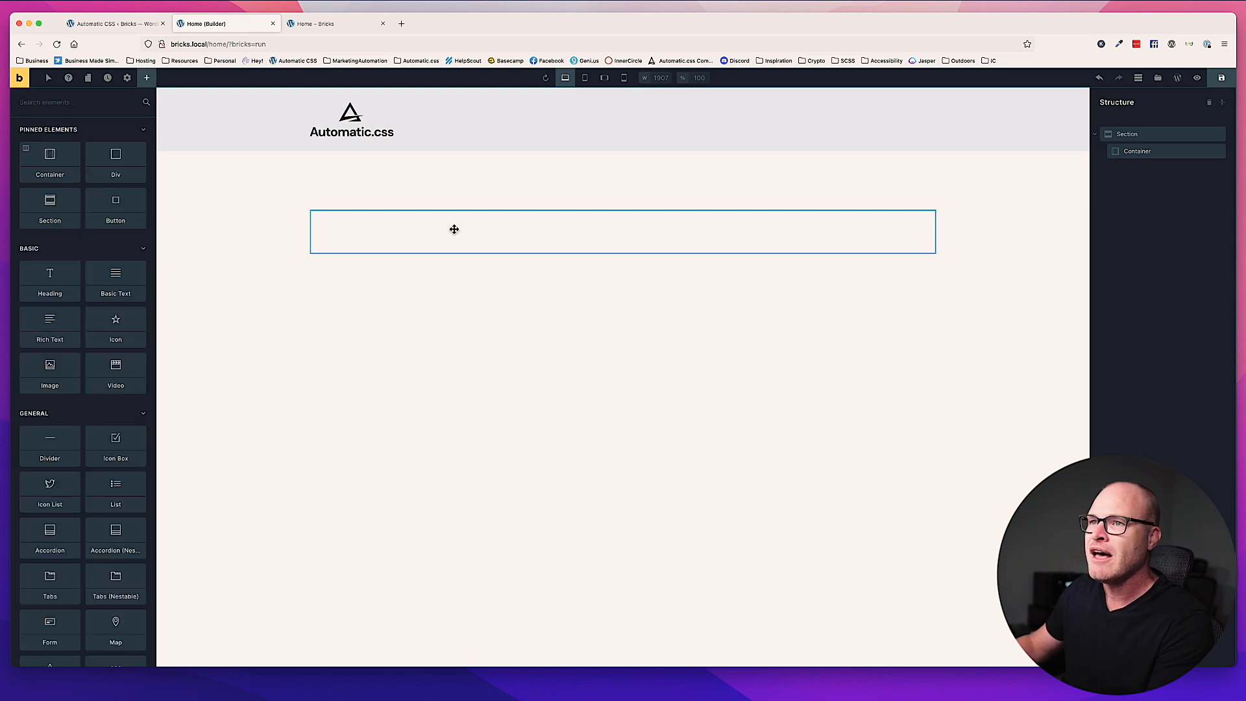
Find the Button element, add it to the empty container and select it.
click(89, 95)
text(butt)
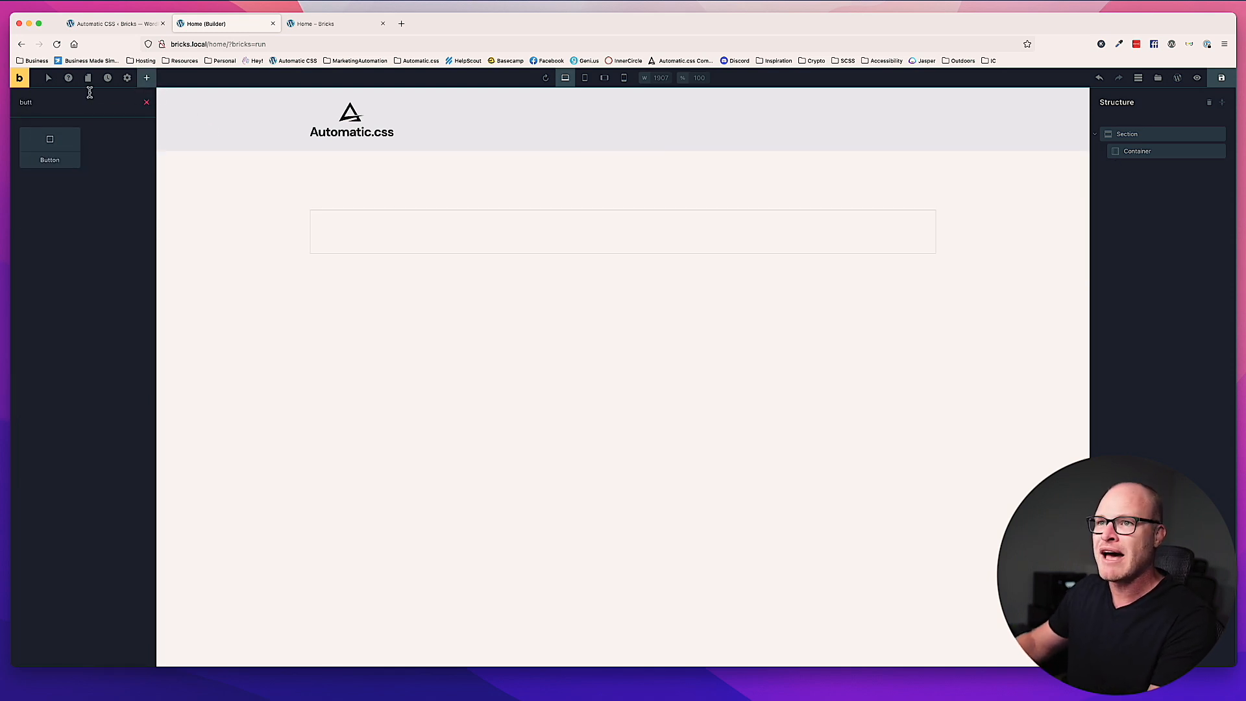
click(50, 146)
drag(235, 324, 411, 234)
click(362, 225)
Apply the btn--primary class to the "I am a button" element.
click(65, 132)
text(btn--)
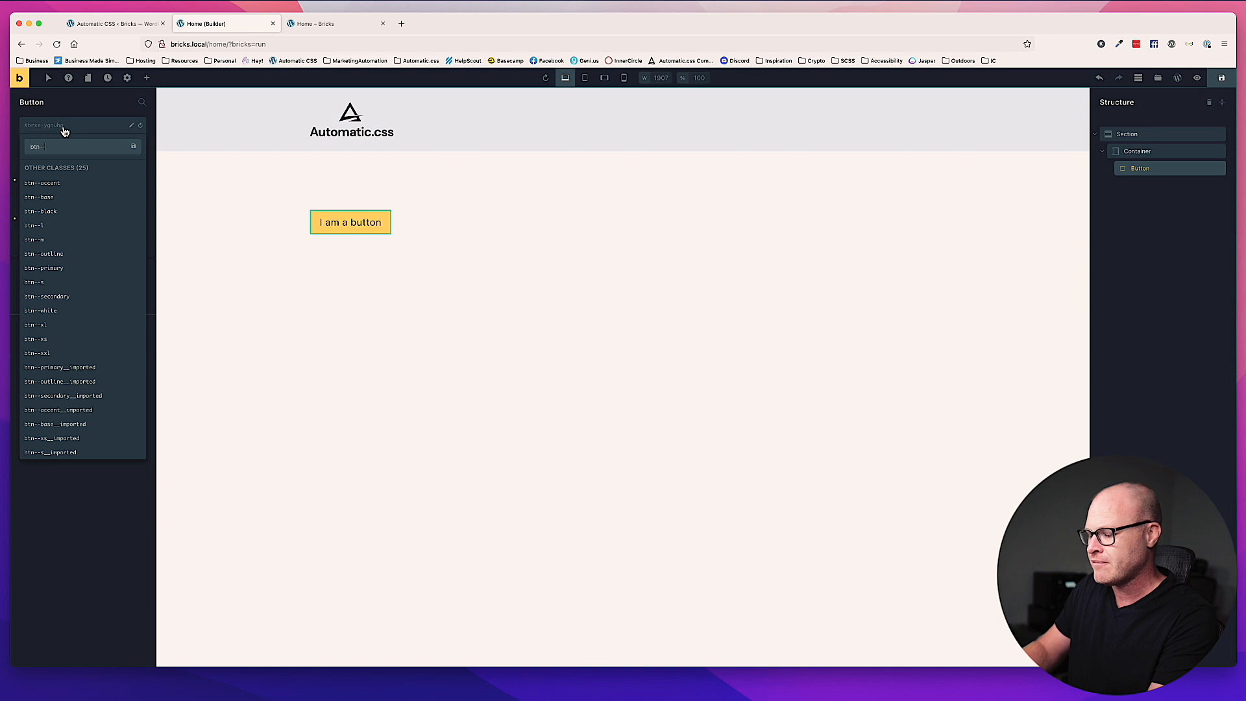
text(primary)
key(Return)
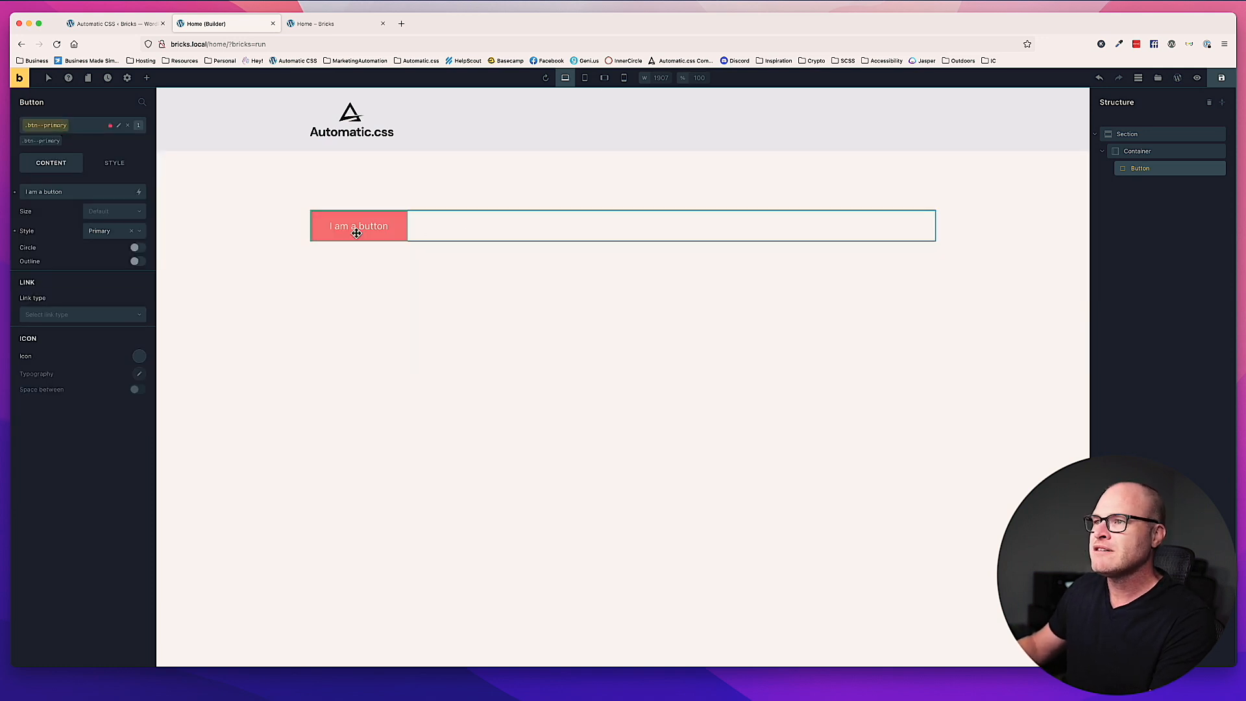
Duplicate the section containing the button and select the button in the second section.
click(289, 191)
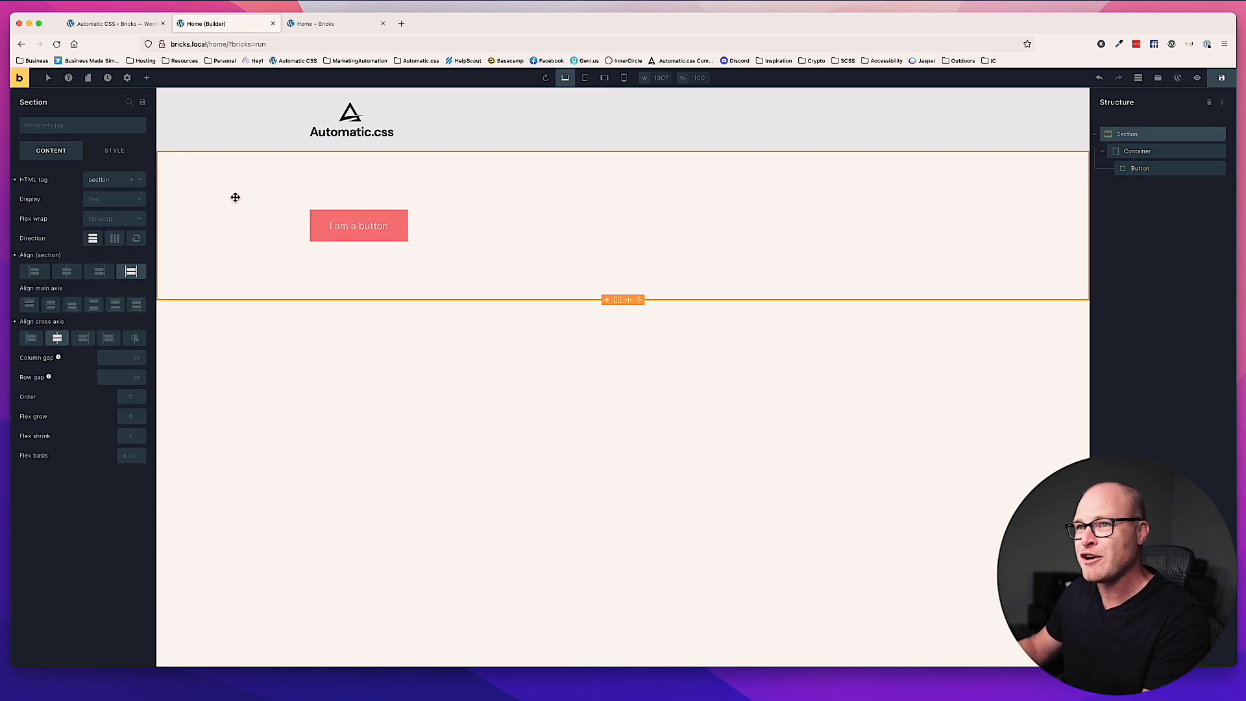
key(super+d)
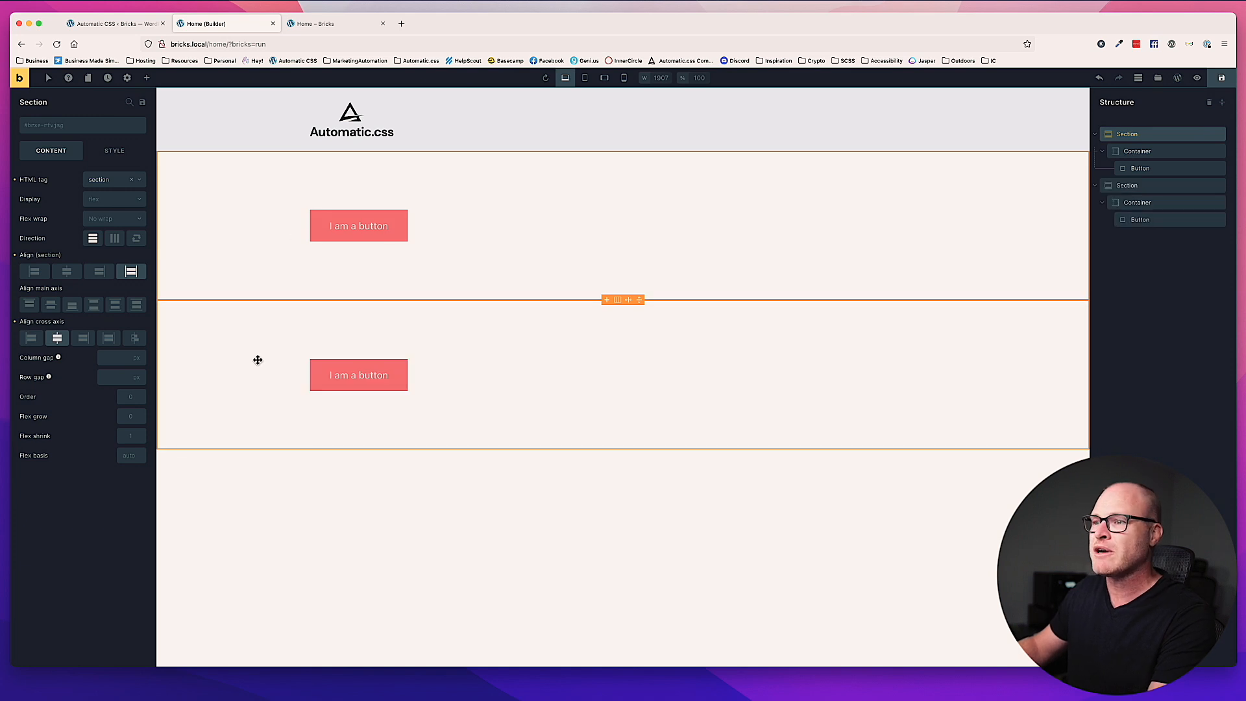
click(340, 370)
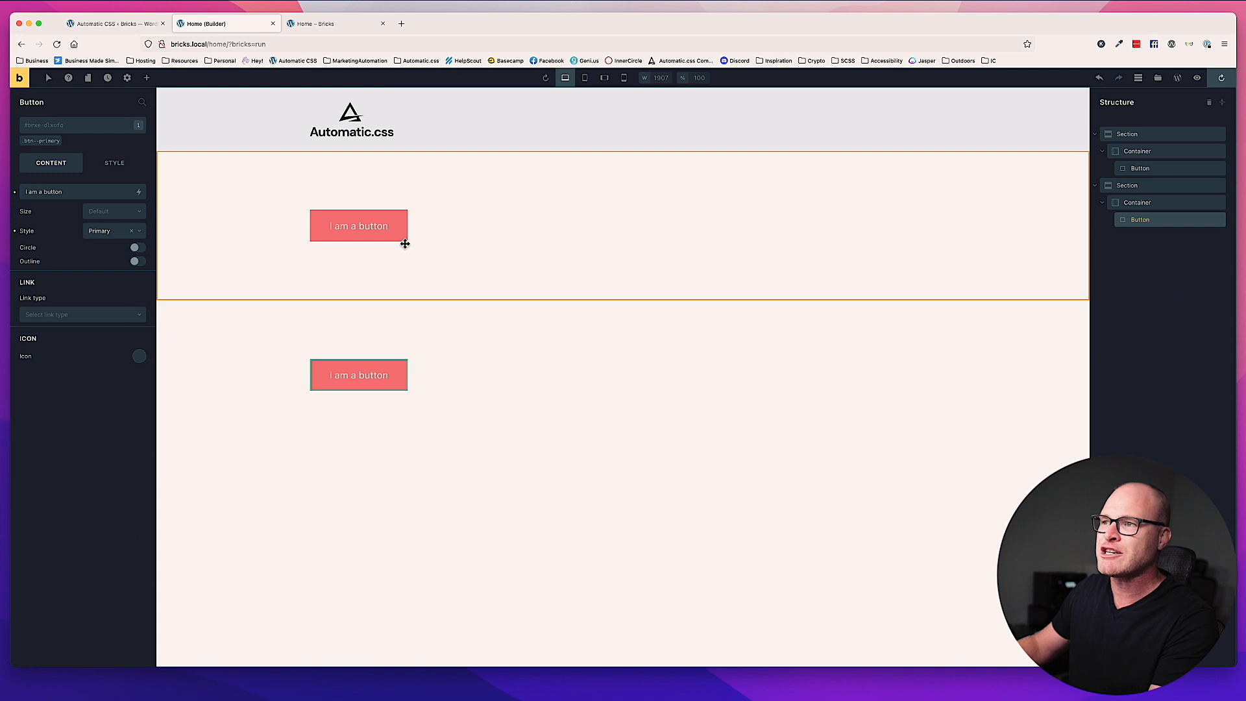
Link the first section's button to the external URL "#".
click(370, 222)
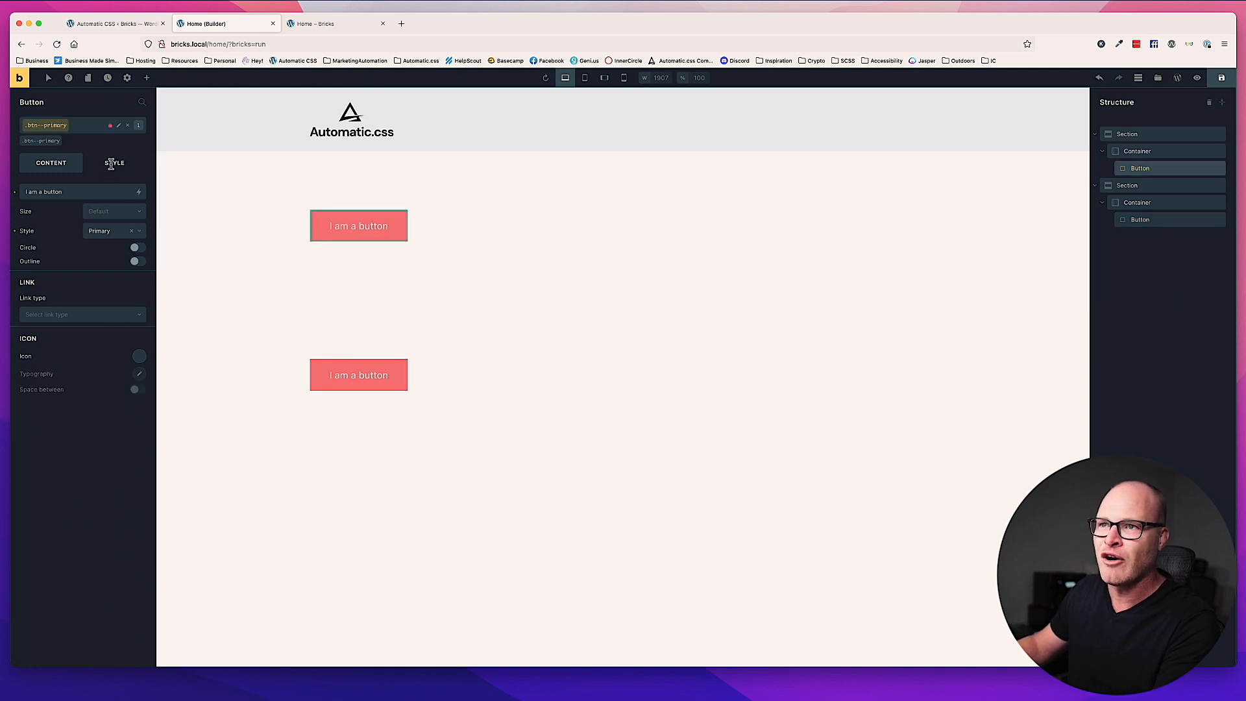
click(86, 319)
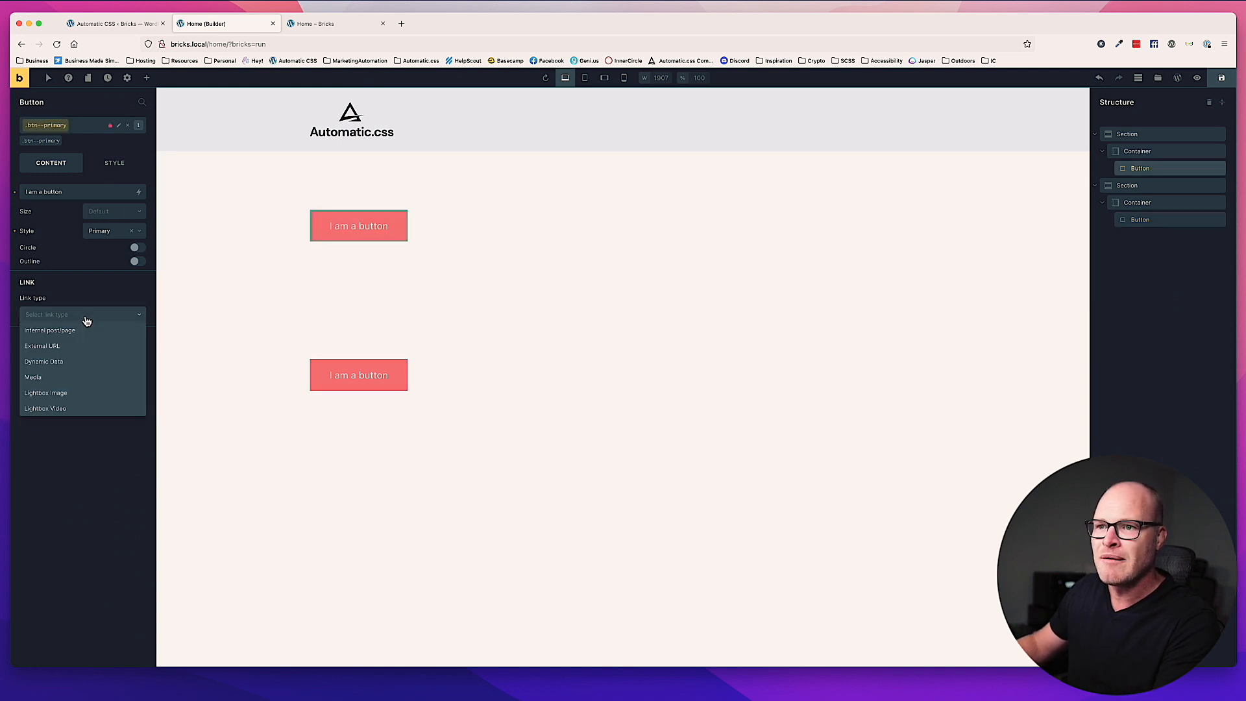
click(59, 352)
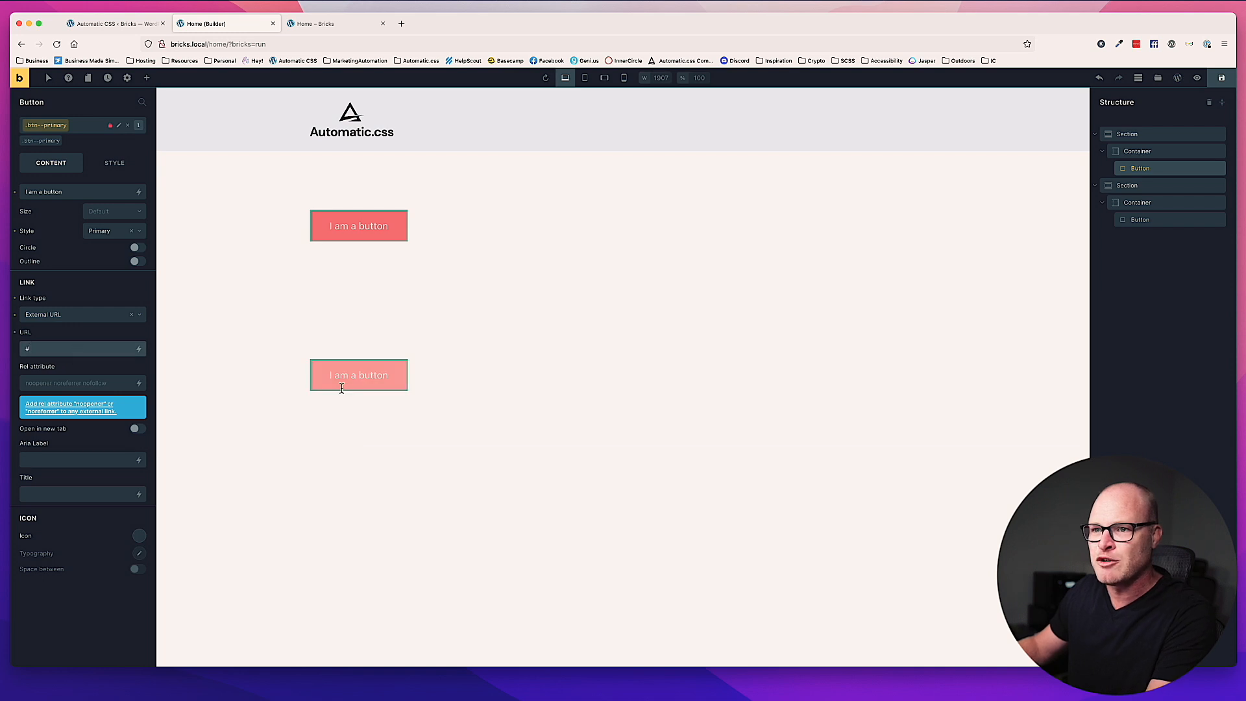
Link the second section's button to the external URL "#".
click(354, 376)
click(92, 317)
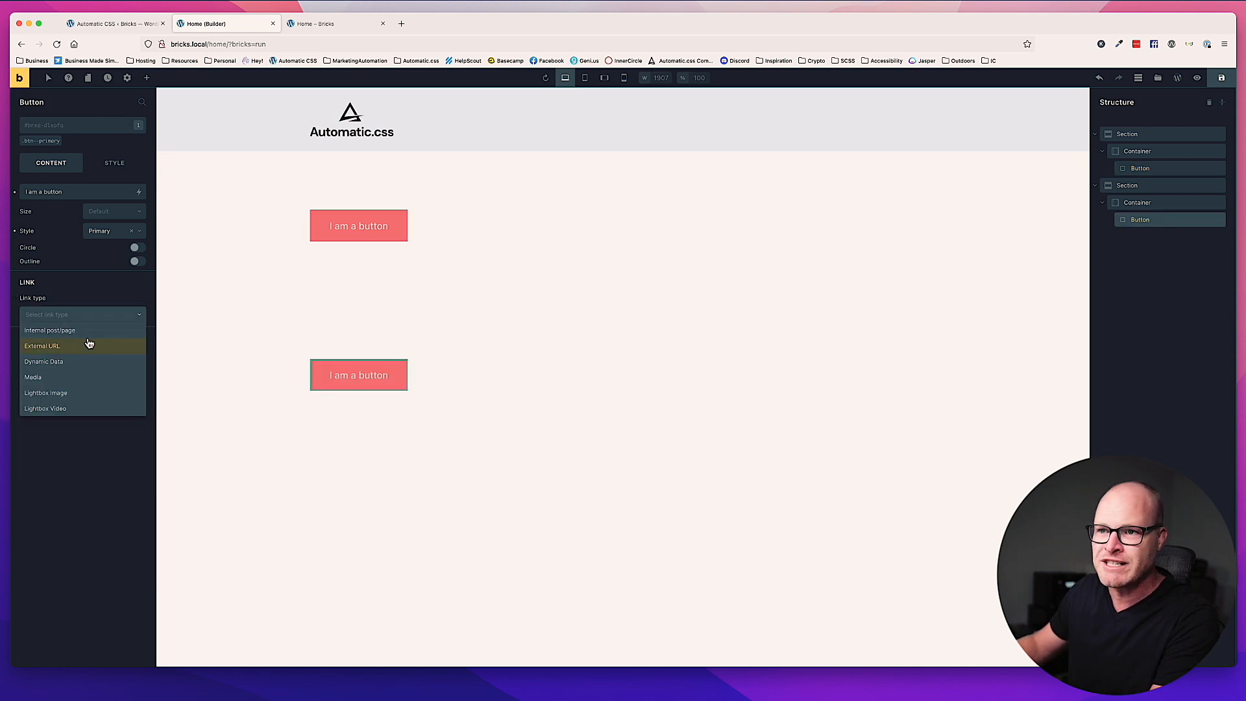
click(92, 344)
click(84, 348)
text(#)
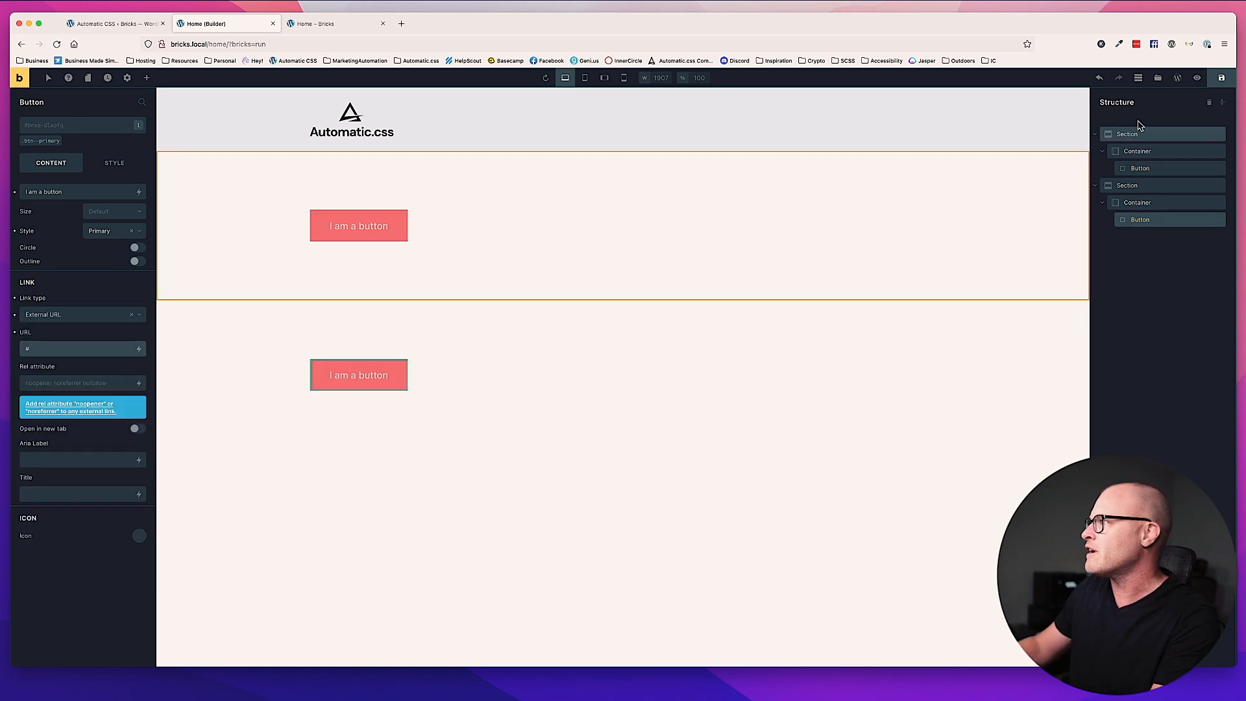
Save the page in the builder, then reload its front-end view without the responsive design mode.
click(1221, 77)
click(314, 25)
key(super+r)
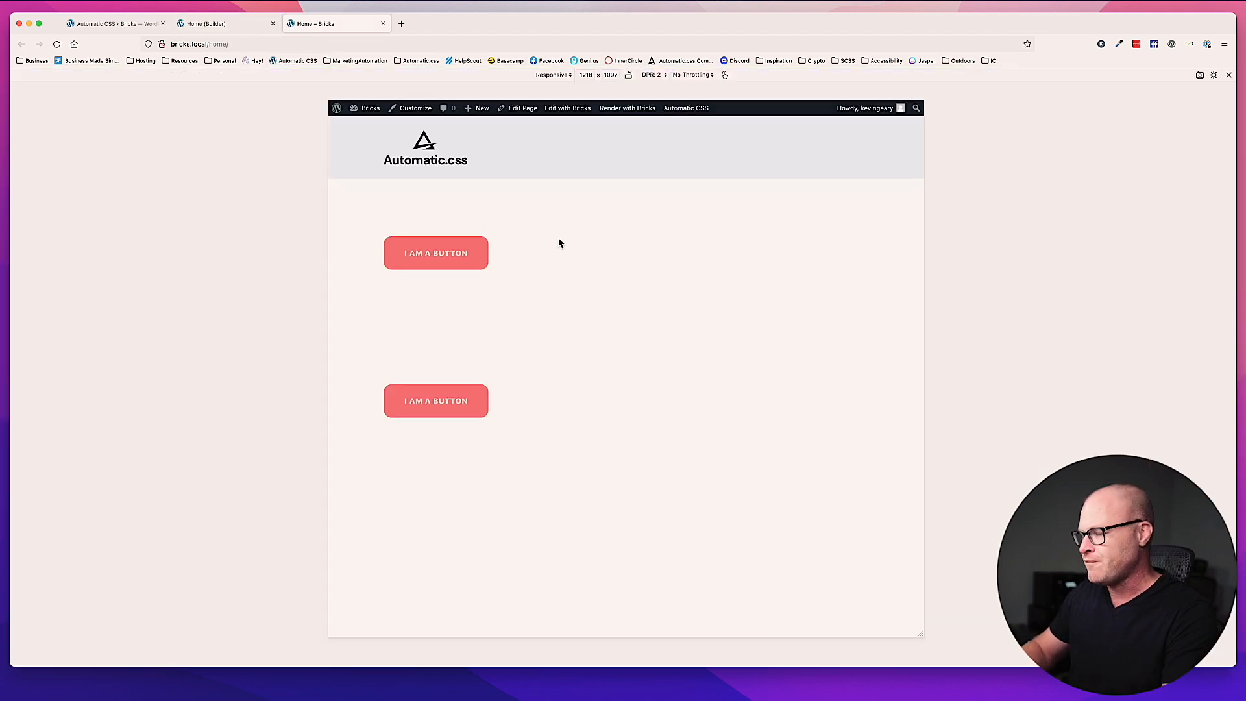
key(super+alt+m)
Move keyboard focus back and forth between the two front-end buttons to examine their focus outlines.
key(Tab)
key(Tab)
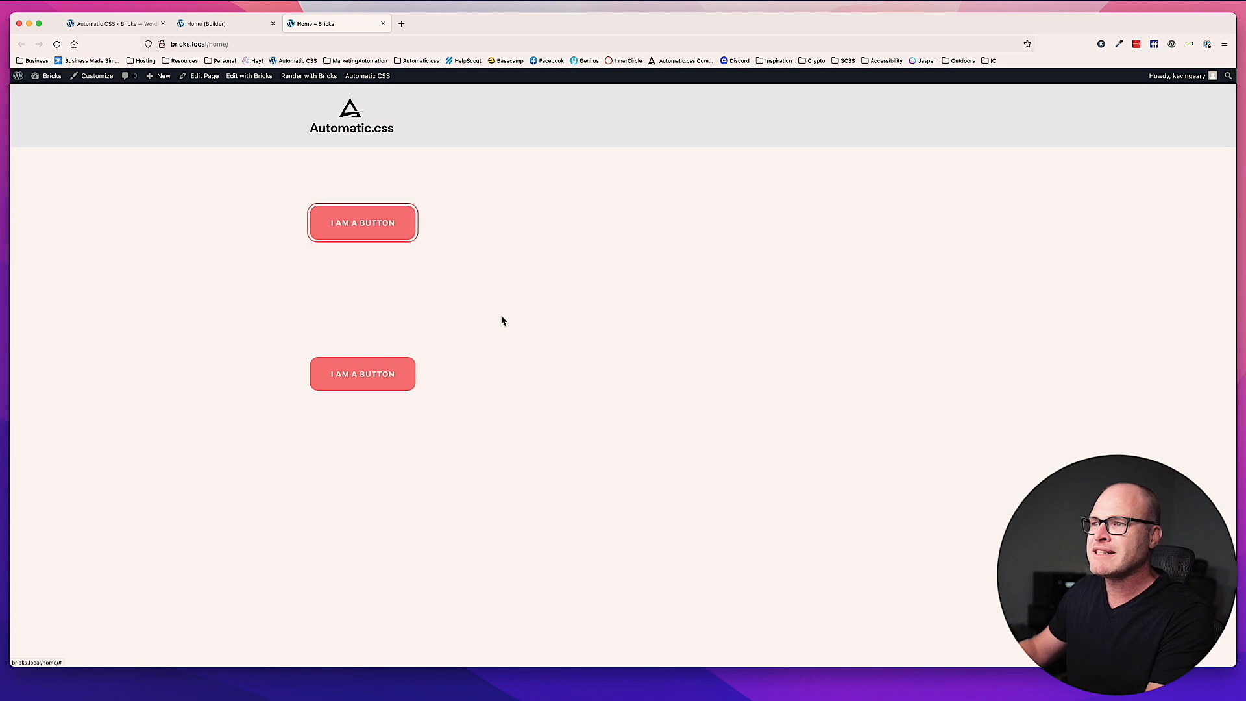
key(Tab)
key(shift+Tab)
key(Tab)
key(shift+Tab)
key(Tab)
key(shift+Tab)
key(Tab)
key(shift+Tab)
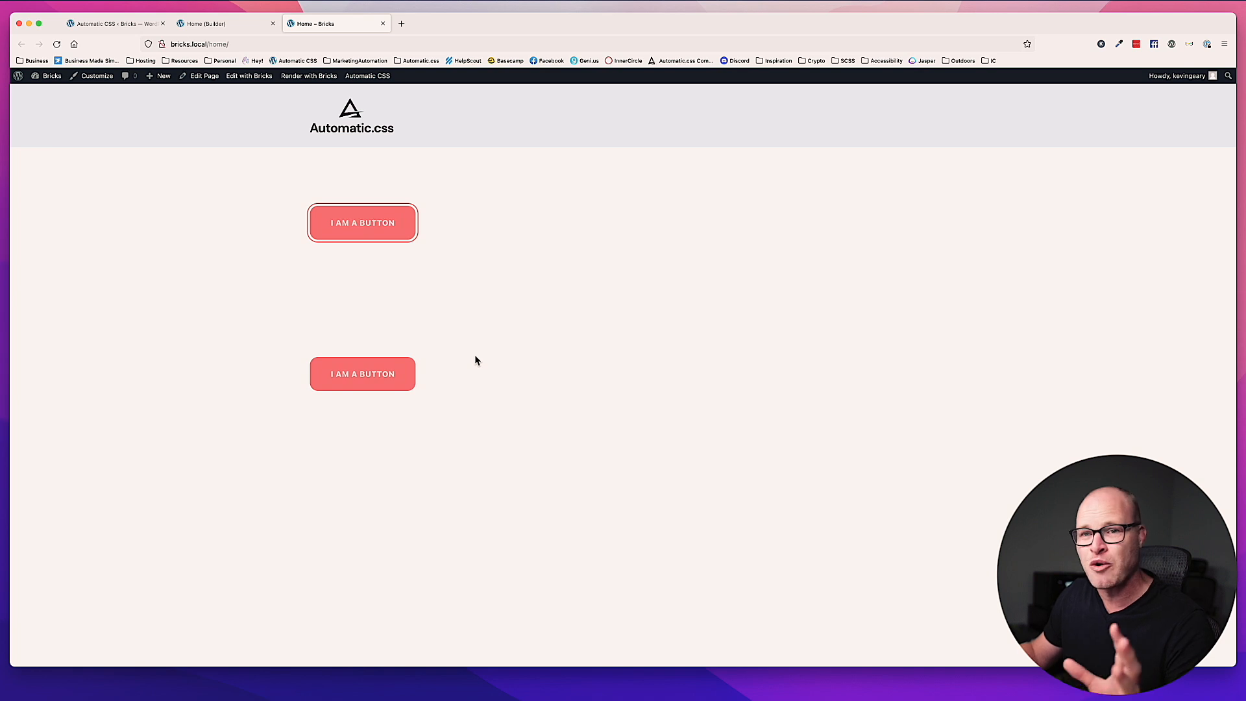
Apply the bg--primary background class to the second section in the builder.
click(213, 24)
click(192, 337)
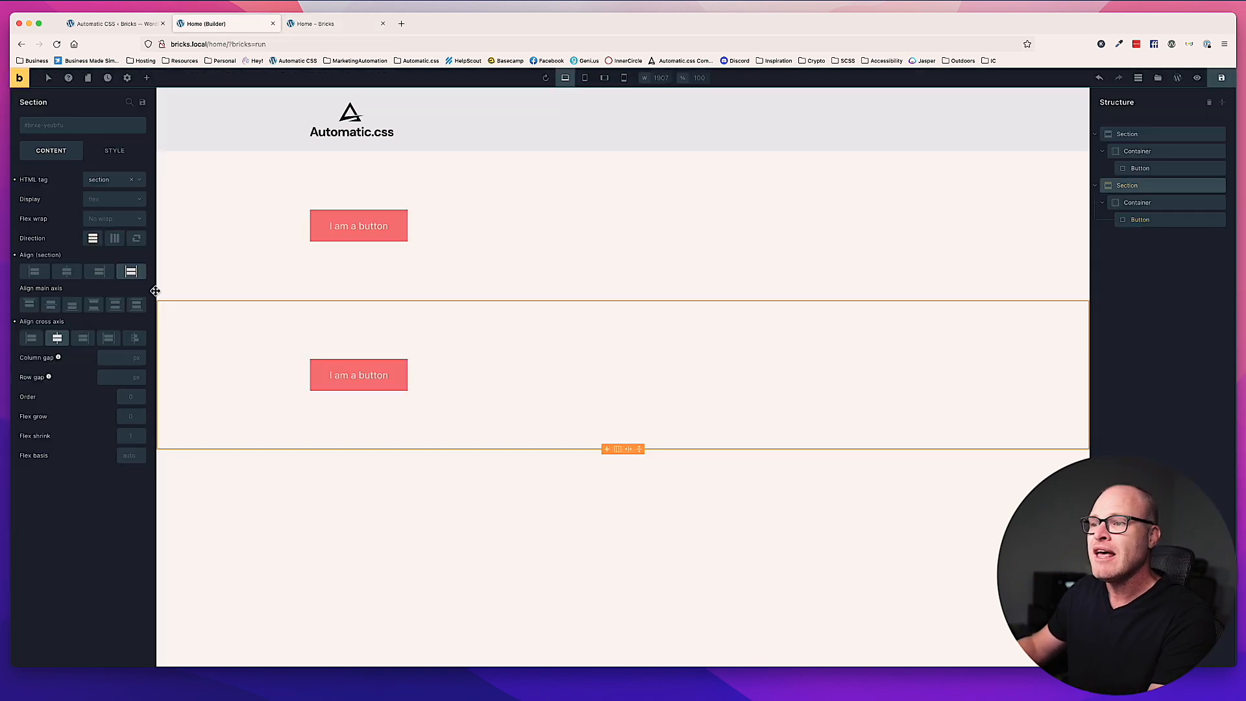
click(88, 135)
text(bg--primary)
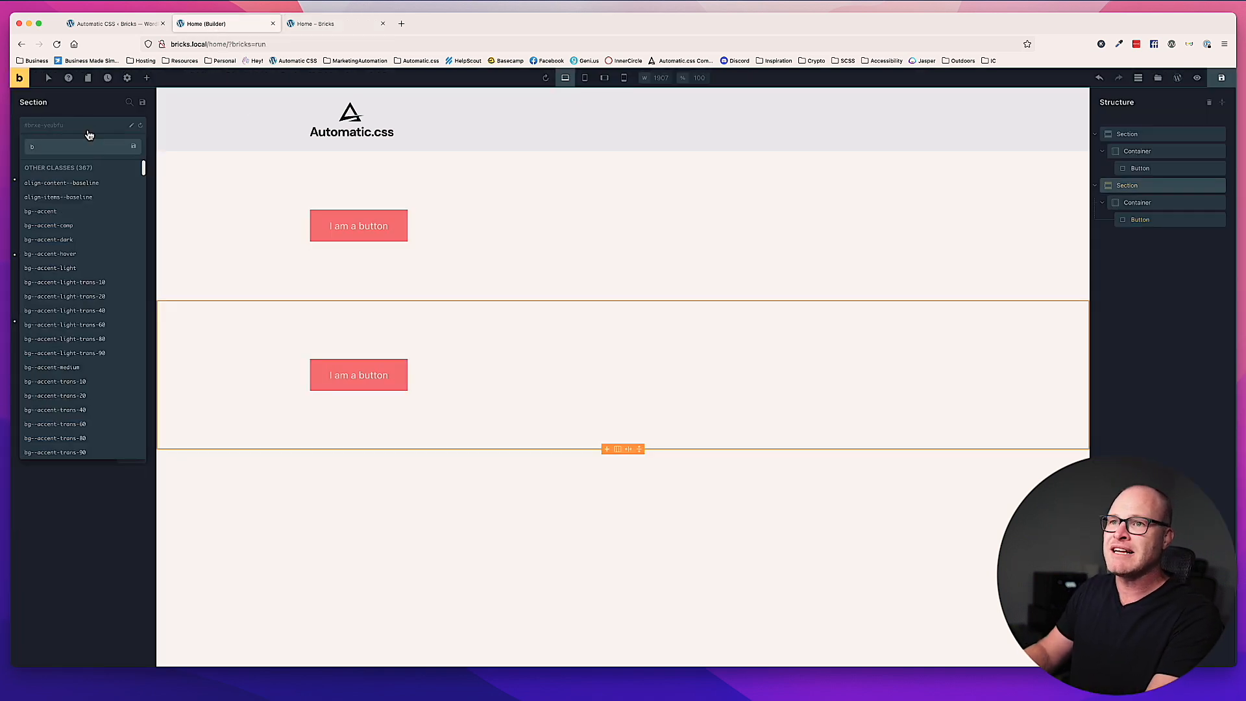
key(Return)
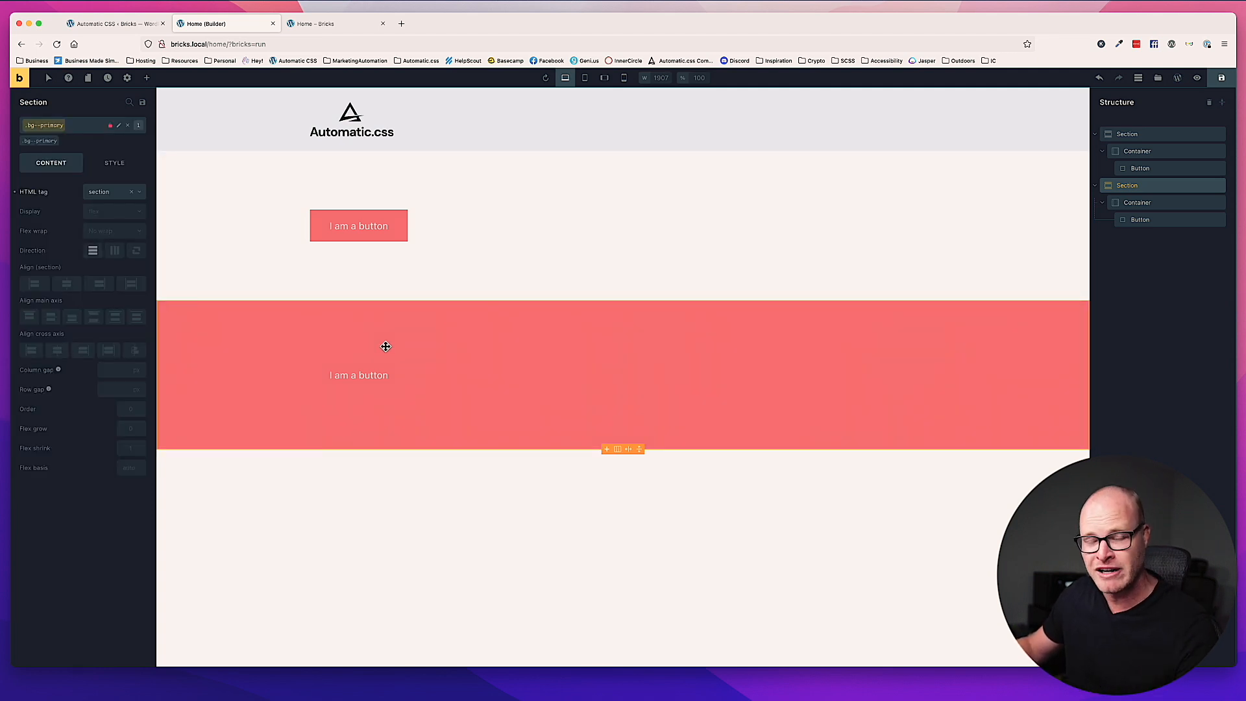
Replace the btn--primary class on the second section's button with btn--white.
click(363, 380)
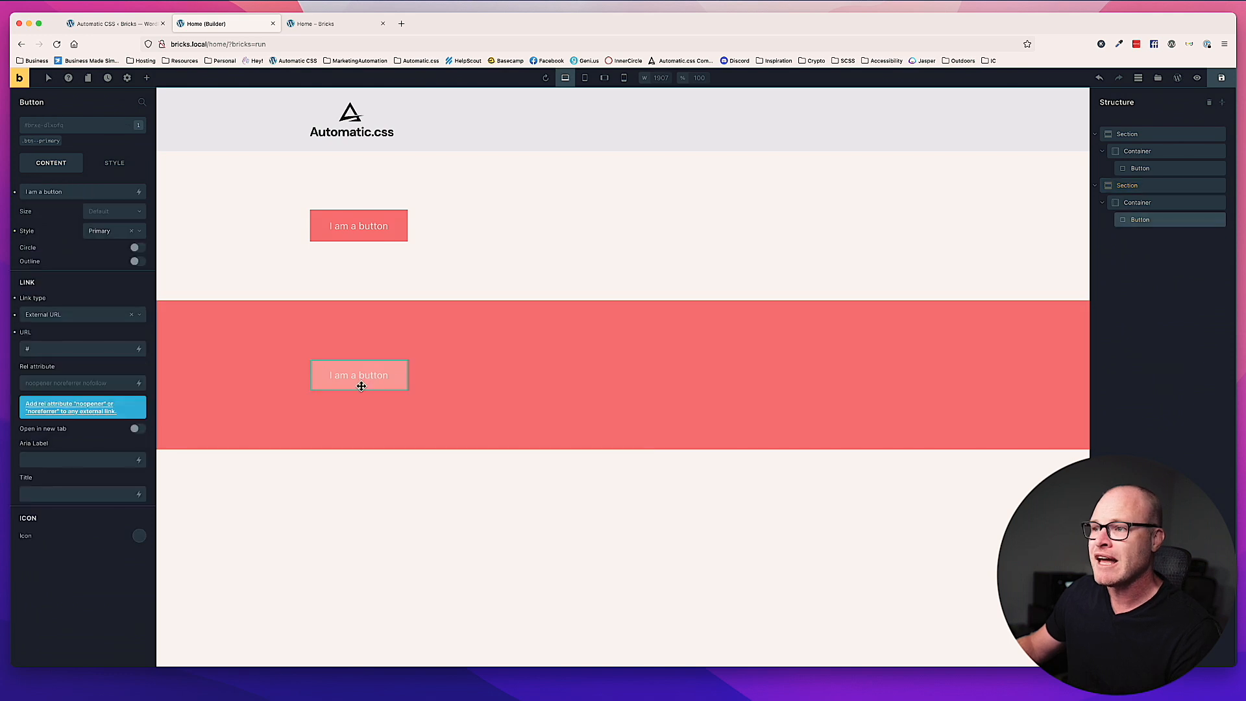
click(61, 137)
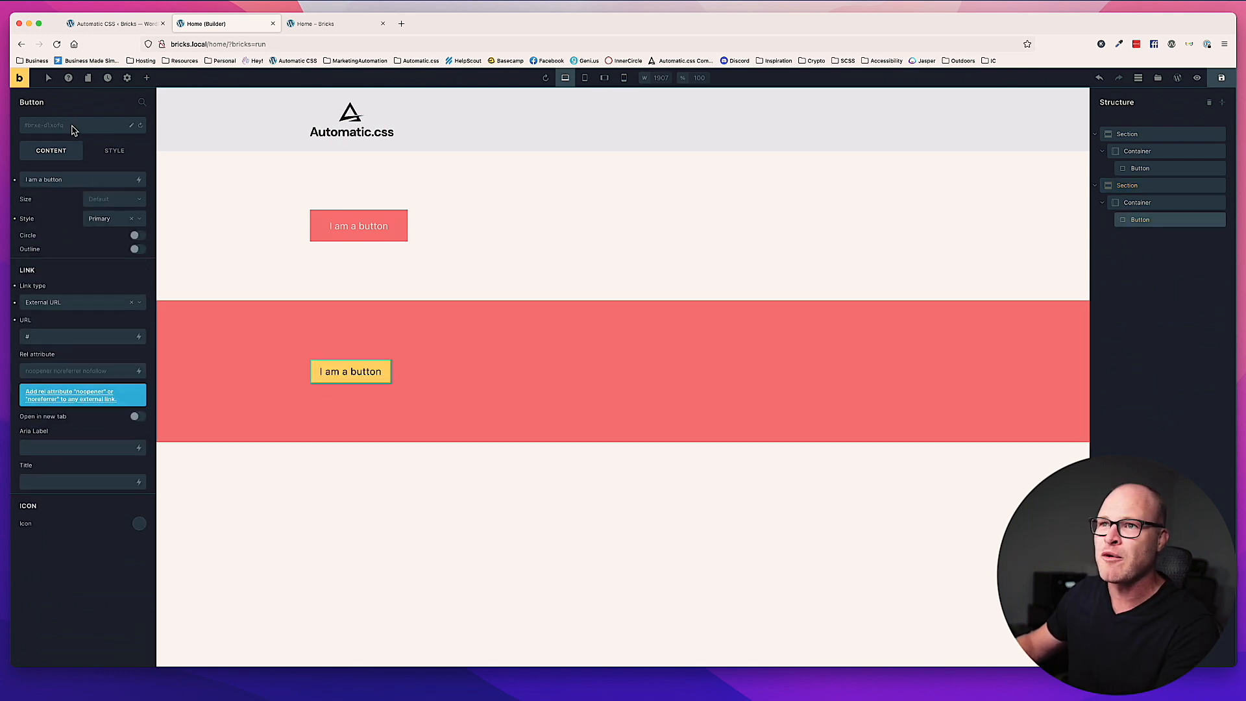
click(73, 127)
text(btn--white)
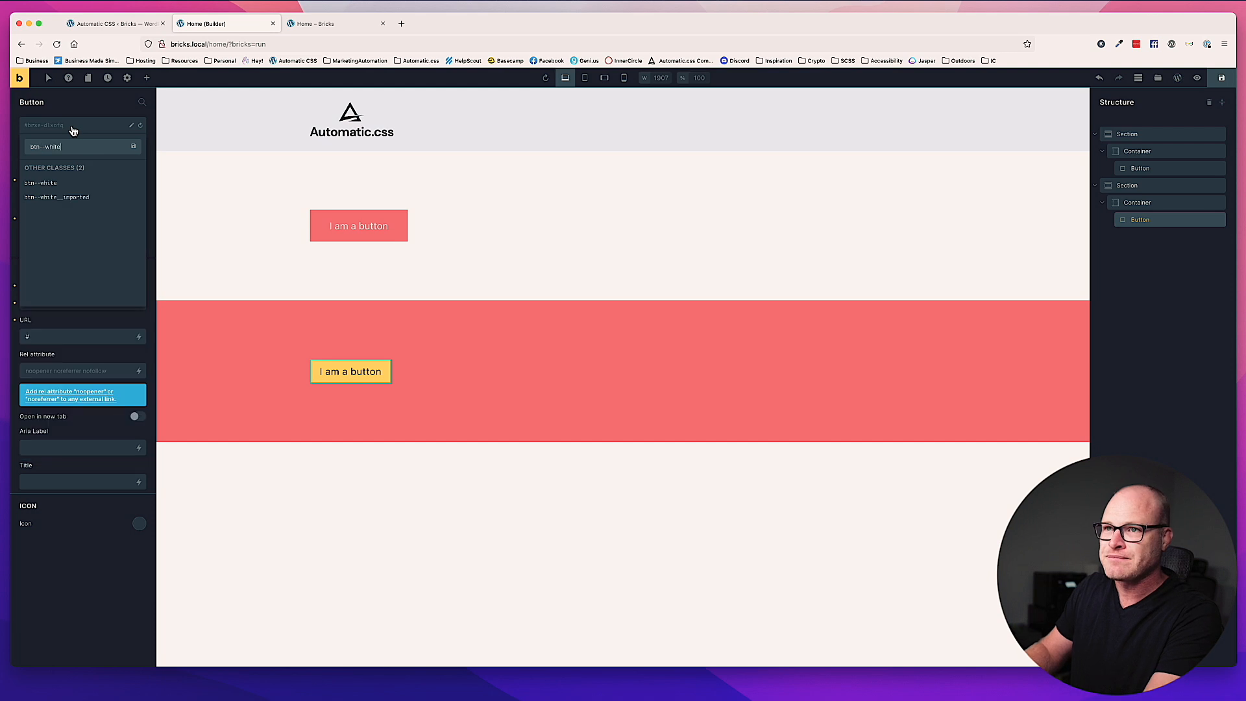
key(Return)
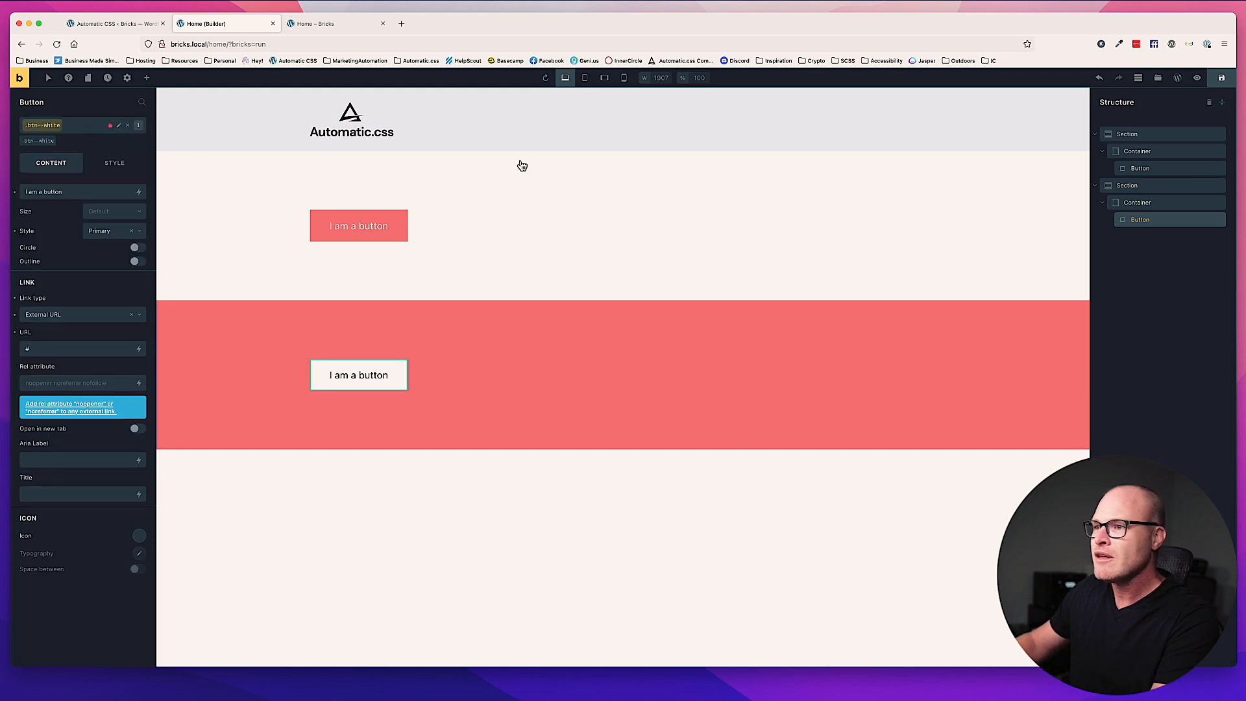
Save the page, then reload both its front-end view and the builder.
click(1222, 77)
click(320, 23)
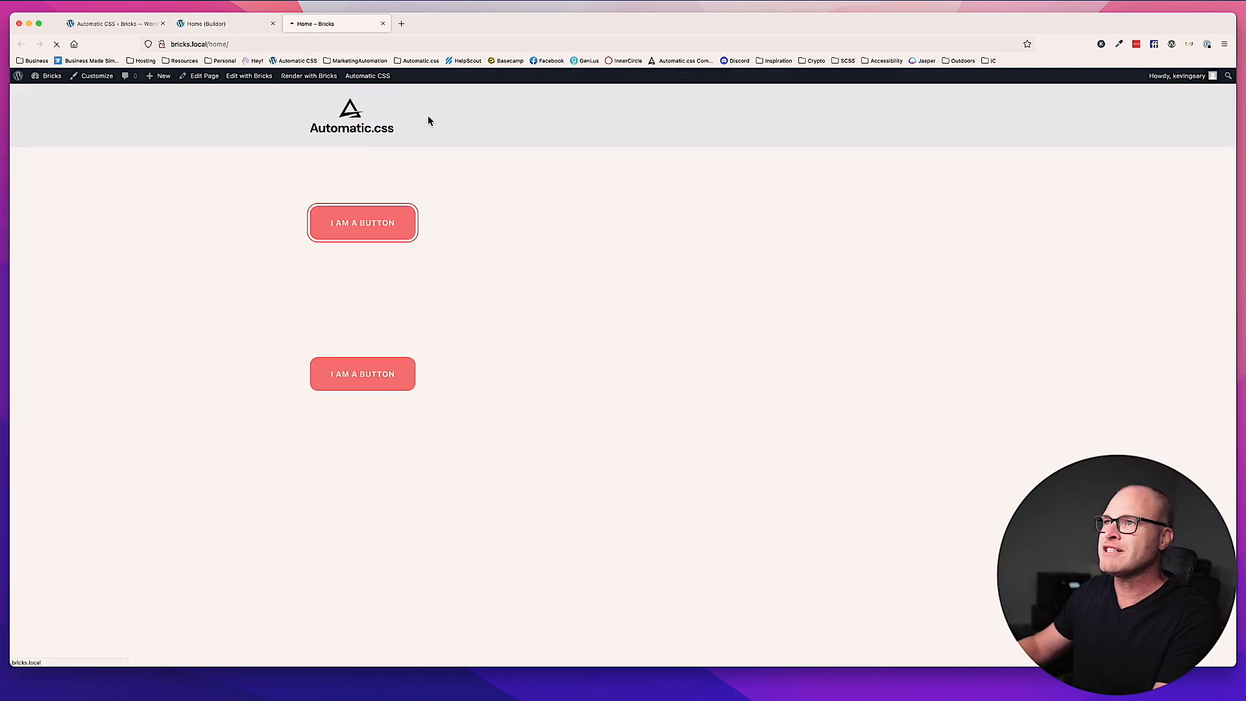
click(237, 24)
key(super+r)
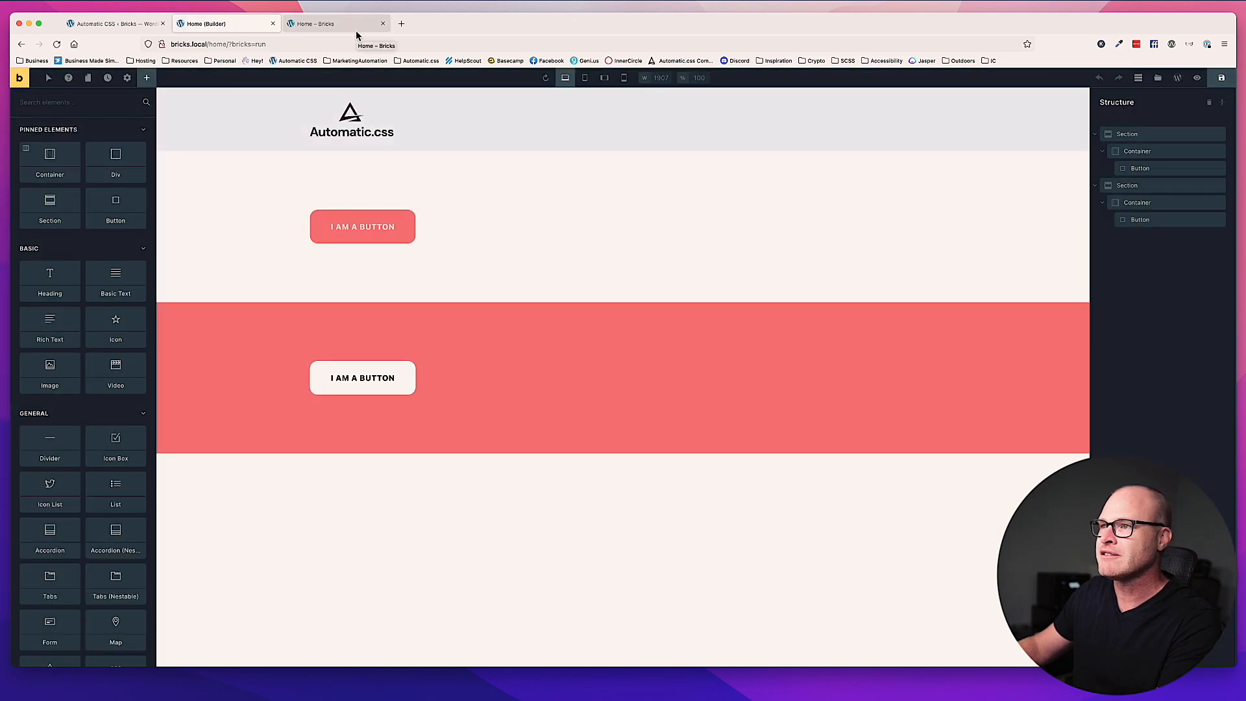
Move keyboard focus through the front-end buttons to compare their outlines on both section backgrounds, then clear the focus.
click(357, 34)
key(Tab)
key(Tab)
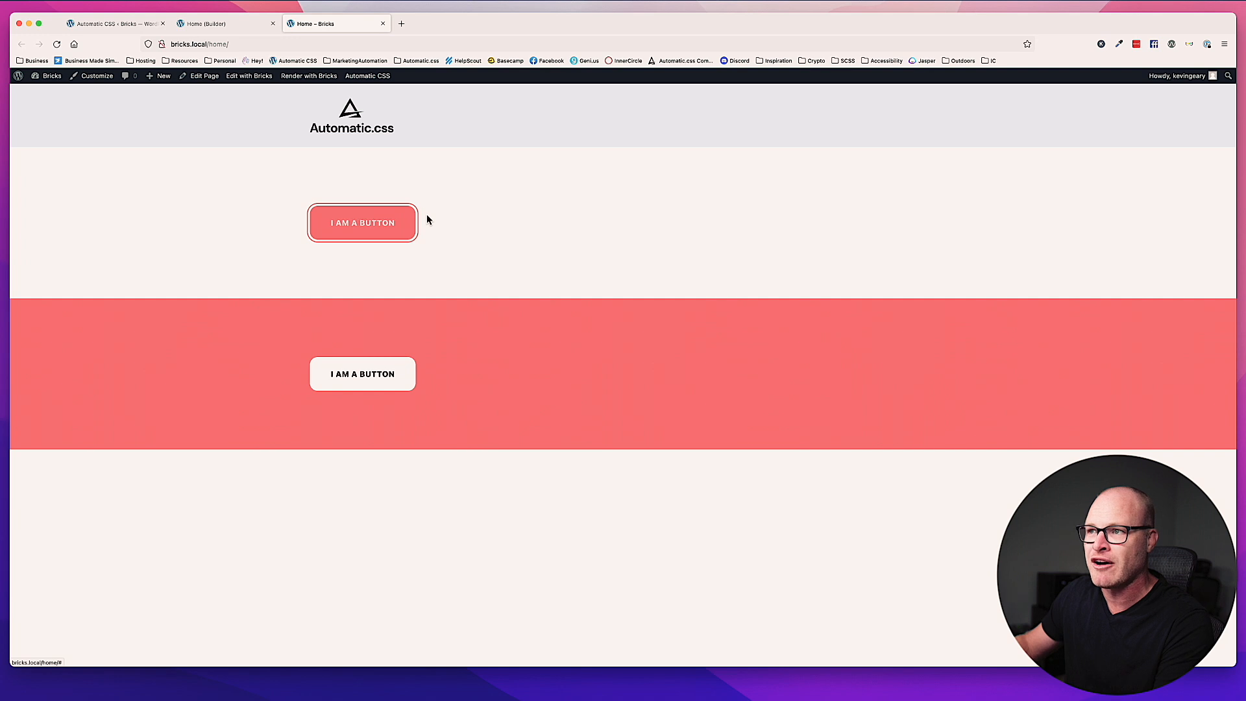
click(532, 238)
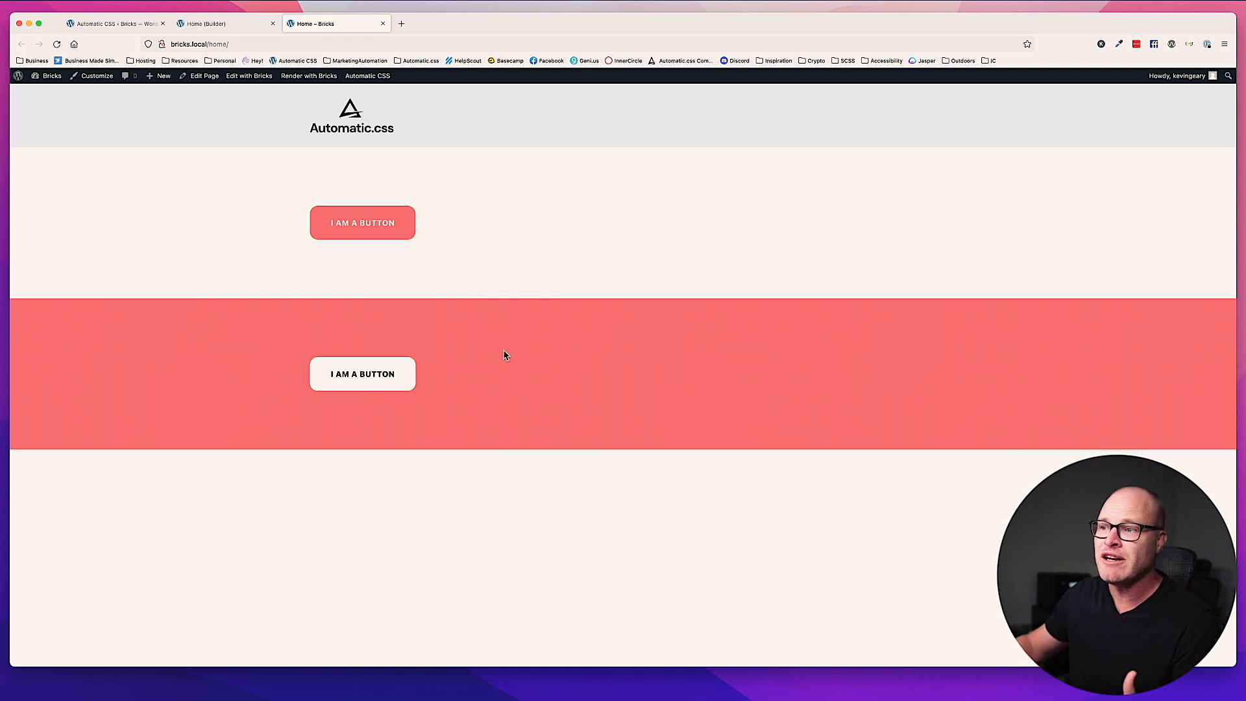
Apply the focus--black class to the second section's container in the builder.
click(133, 26)
click(206, 23)
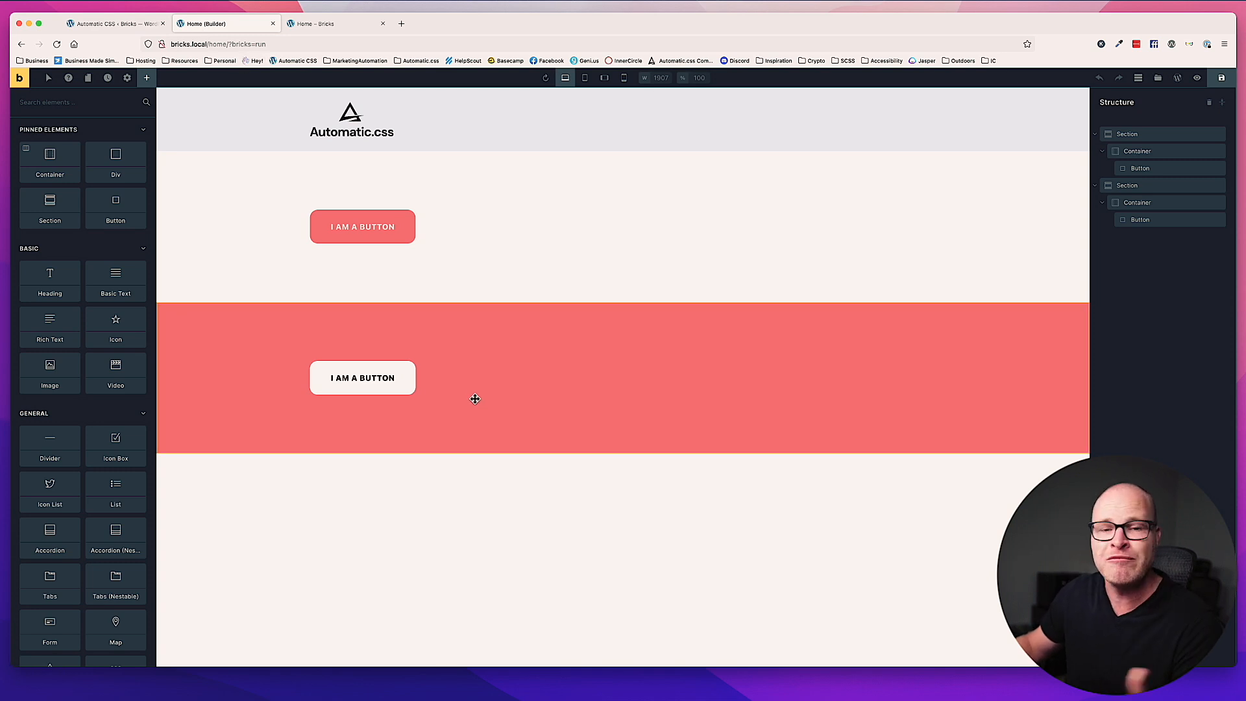
click(578, 390)
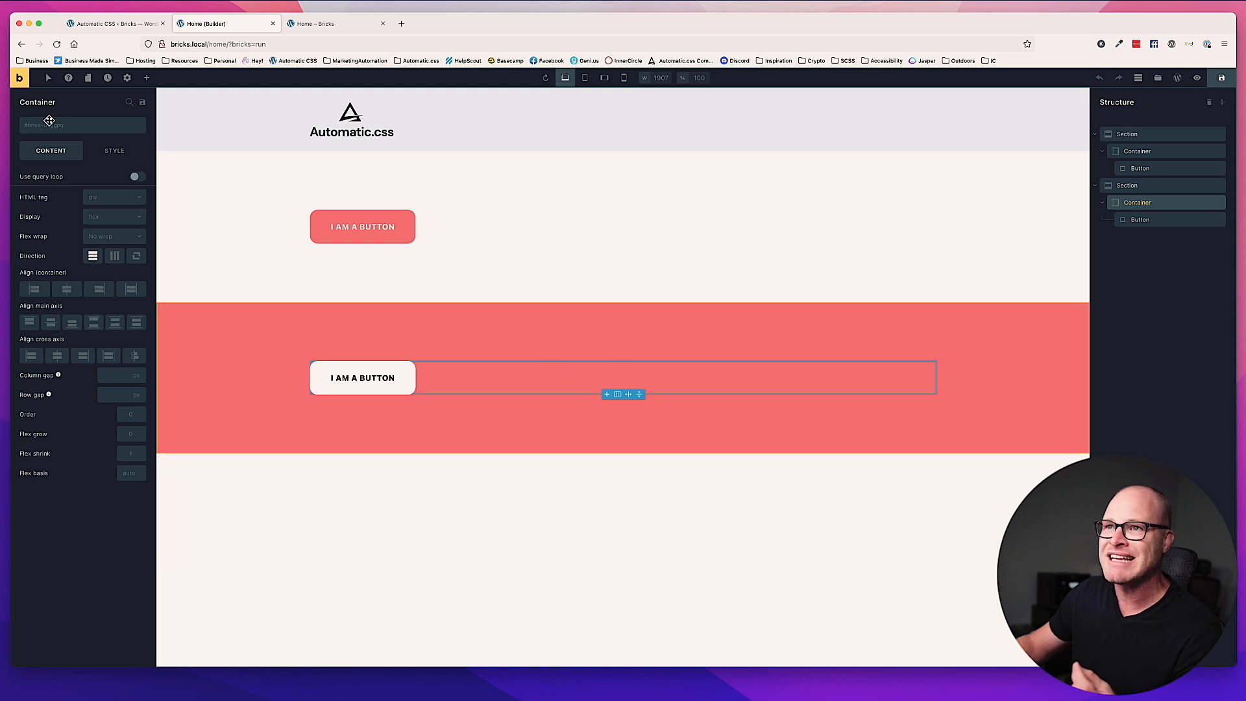
click(74, 127)
text(focus--)
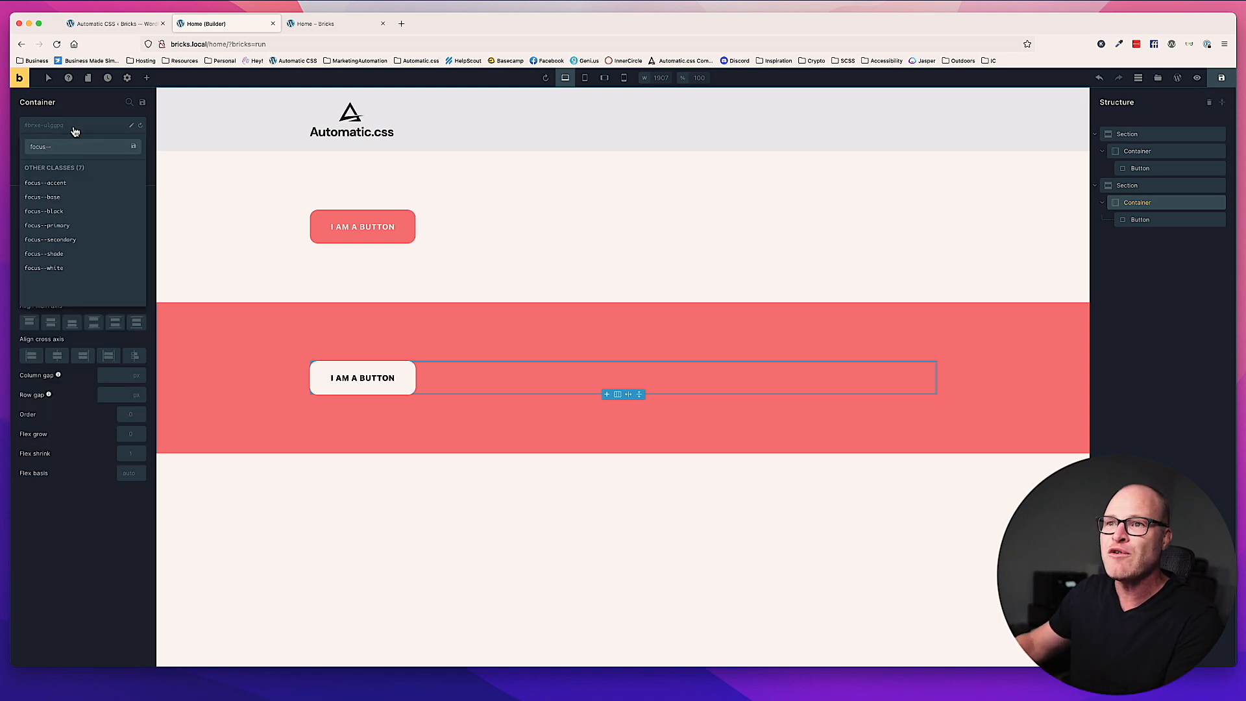
click(72, 211)
Save the page and move keyboard focus to the white button on the front end to check its outline.
click(1222, 77)
click(327, 25)
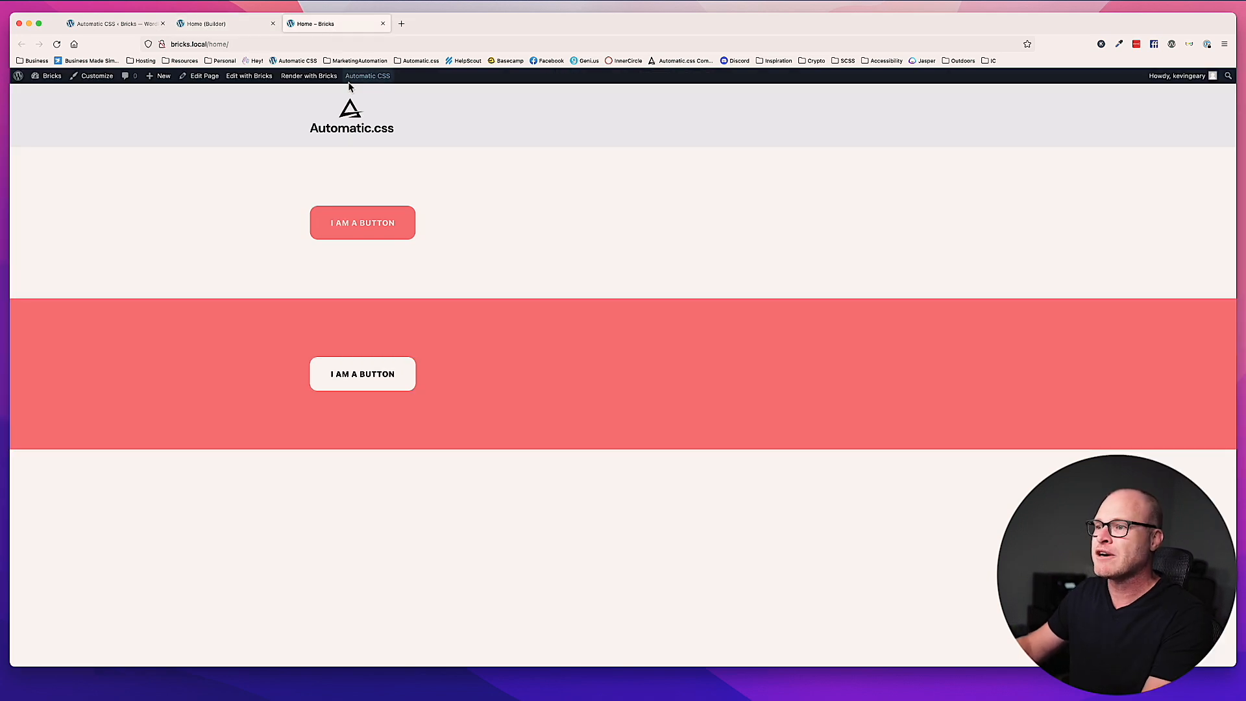
key(Tab)
key(Tab)
key(Tab)
key(Tab)
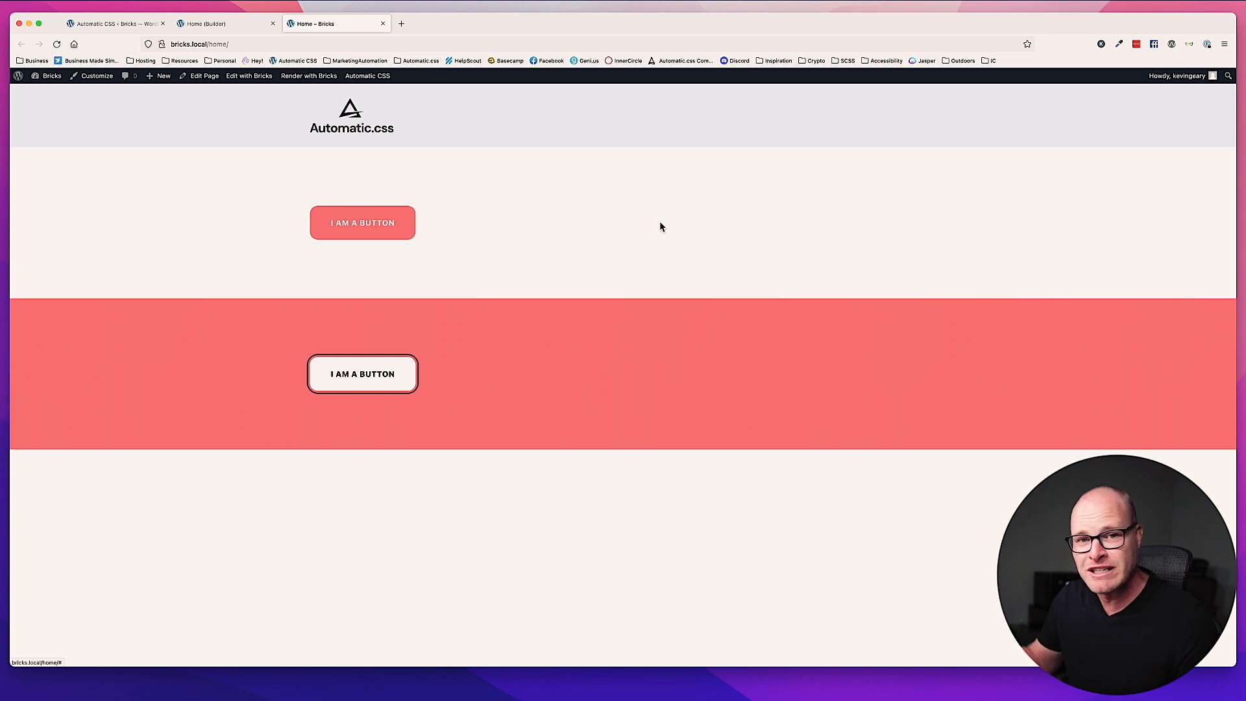
Remove focus--black from the second section's container and apply that class directly to its white button.
click(206, 24)
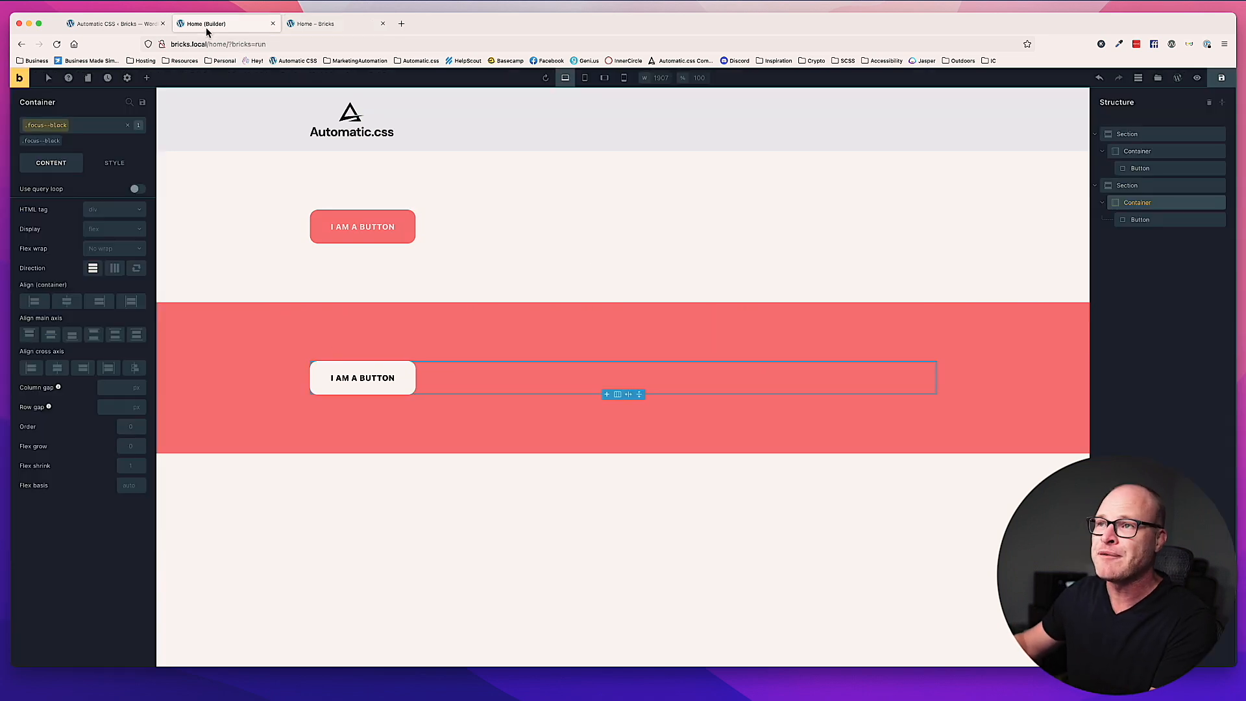
click(60, 140)
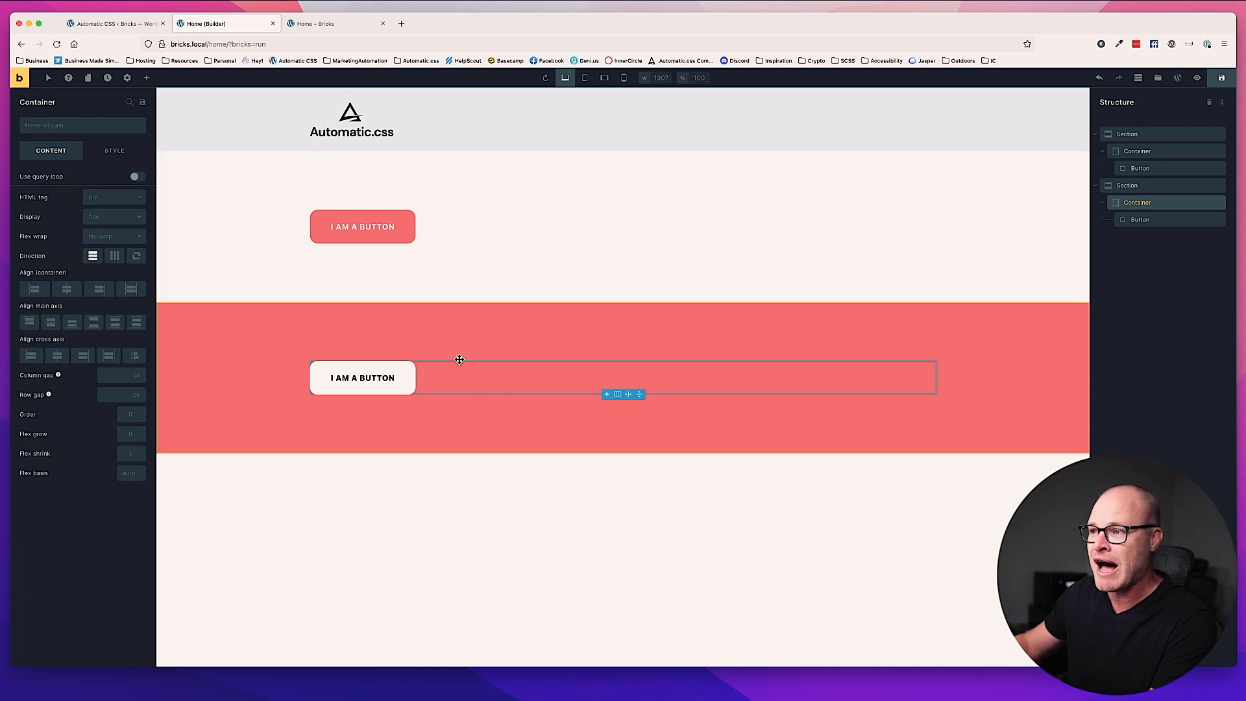
click(403, 376)
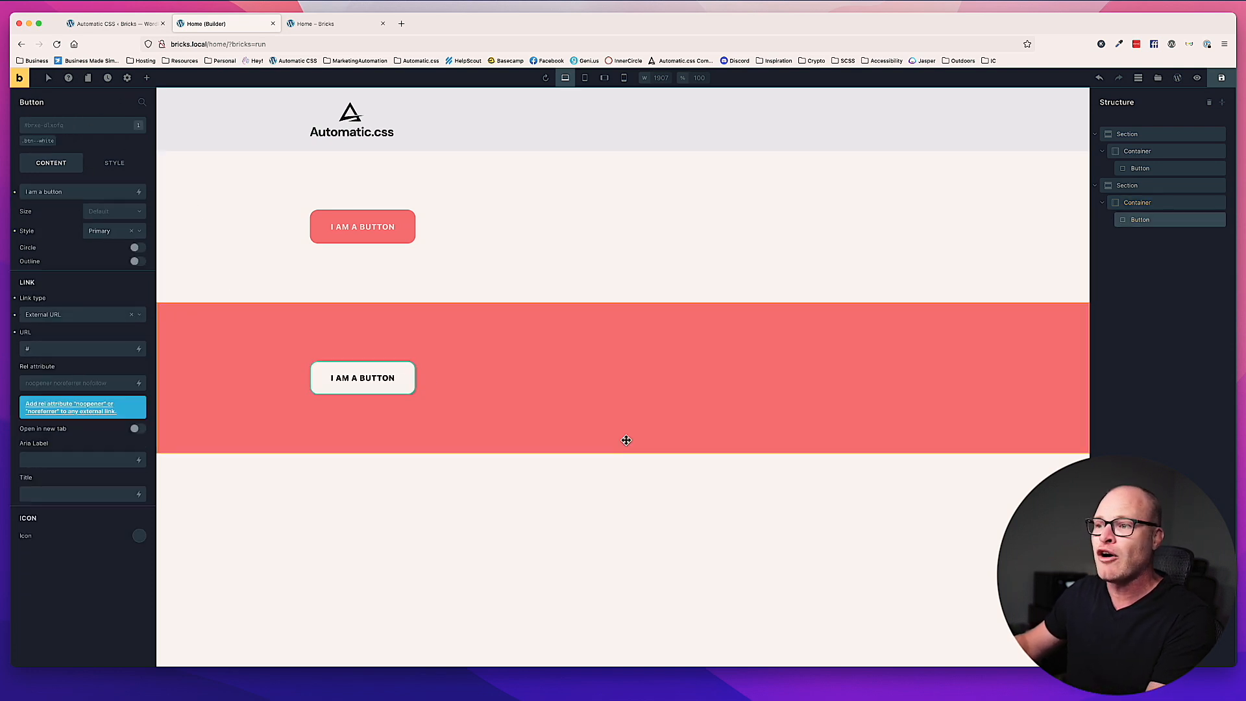
click(101, 129)
text(focus--black)
click(64, 215)
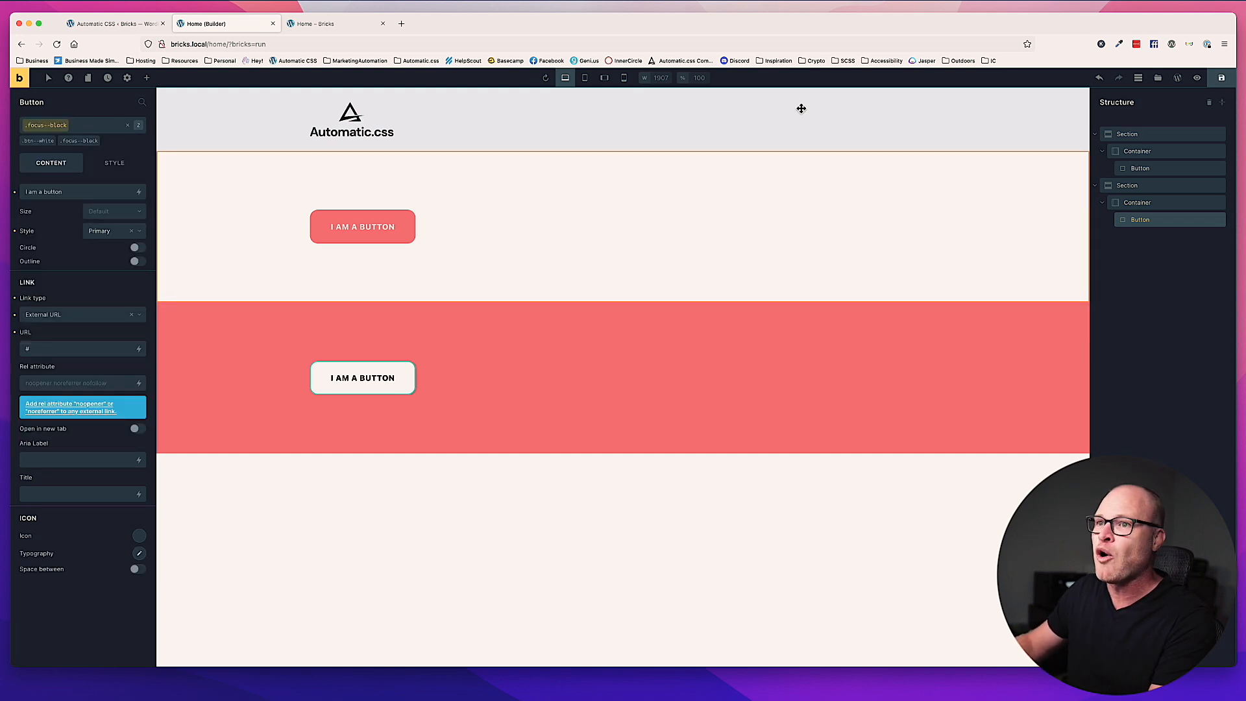
Save the page and check the white button's individually assigned focus outline on the front end.
click(1233, 79)
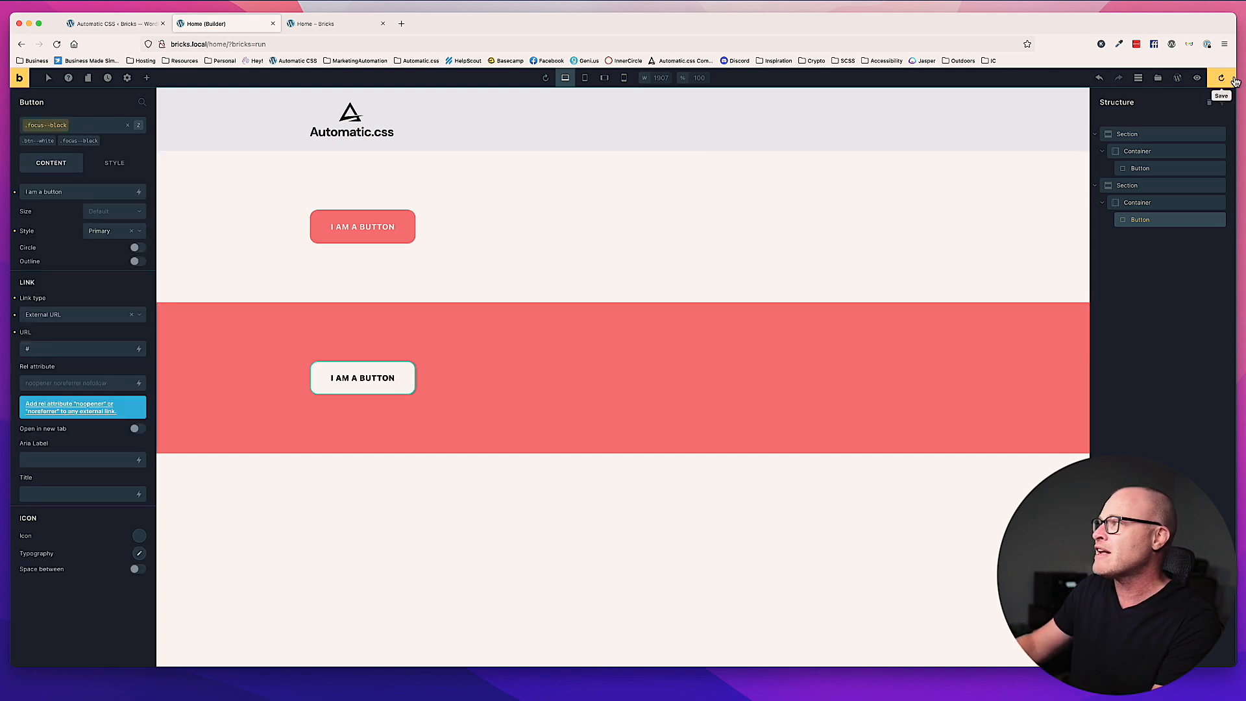
click(295, 29)
key(Tab)
key(Tab)
key(Tab)
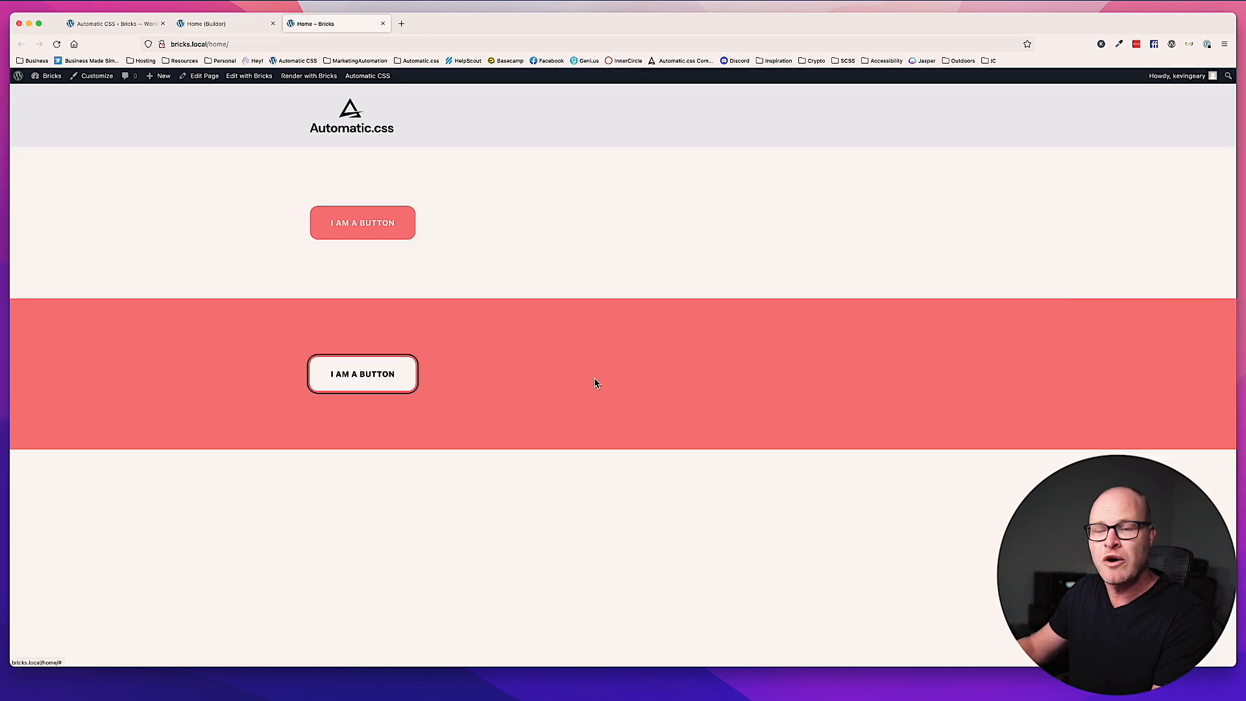
Add another button below the white button inside the second section's container.
click(216, 21)
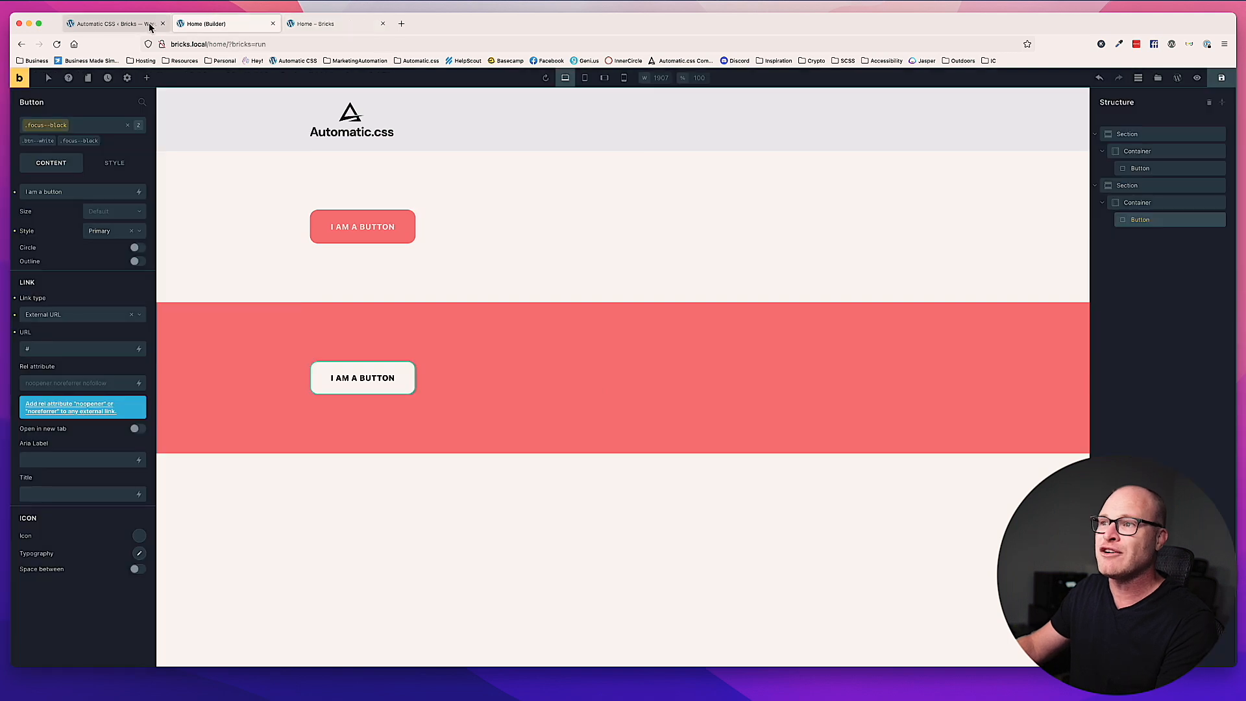
click(480, 379)
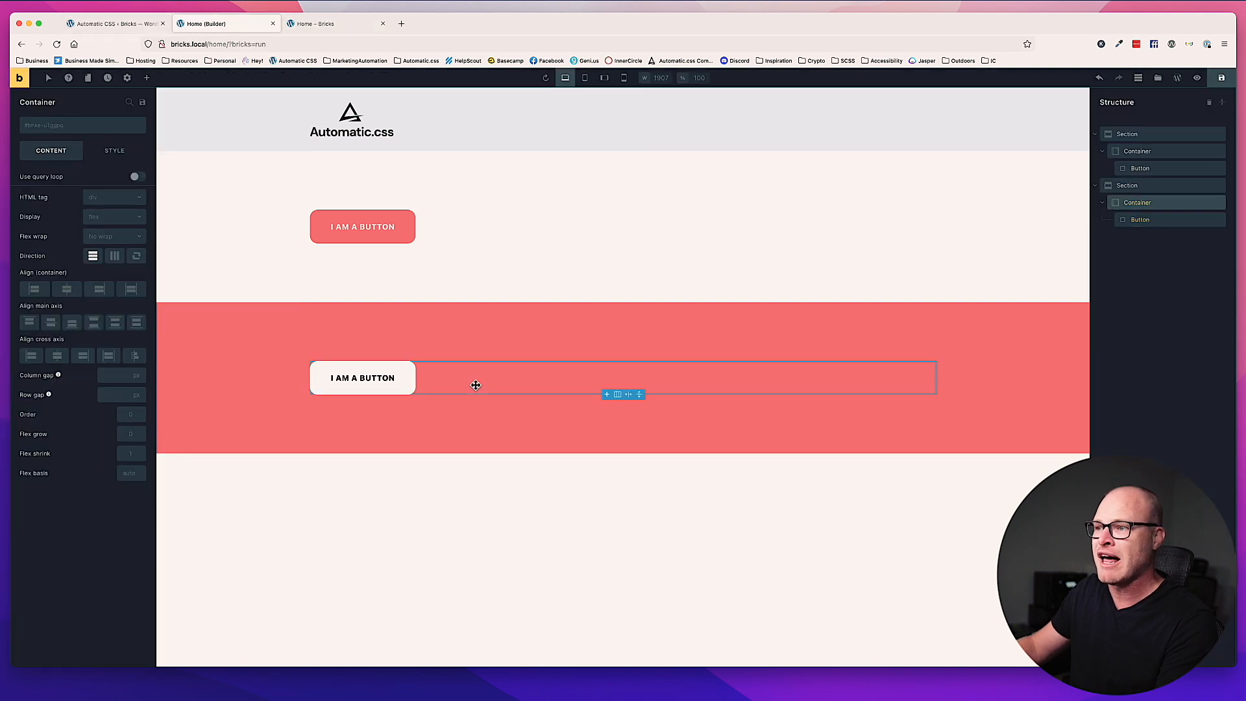
click(146, 78)
text(but)
drag(50, 149, 447, 377)
Apply the owl--m spacing class to the second section's container.
click(89, 127)
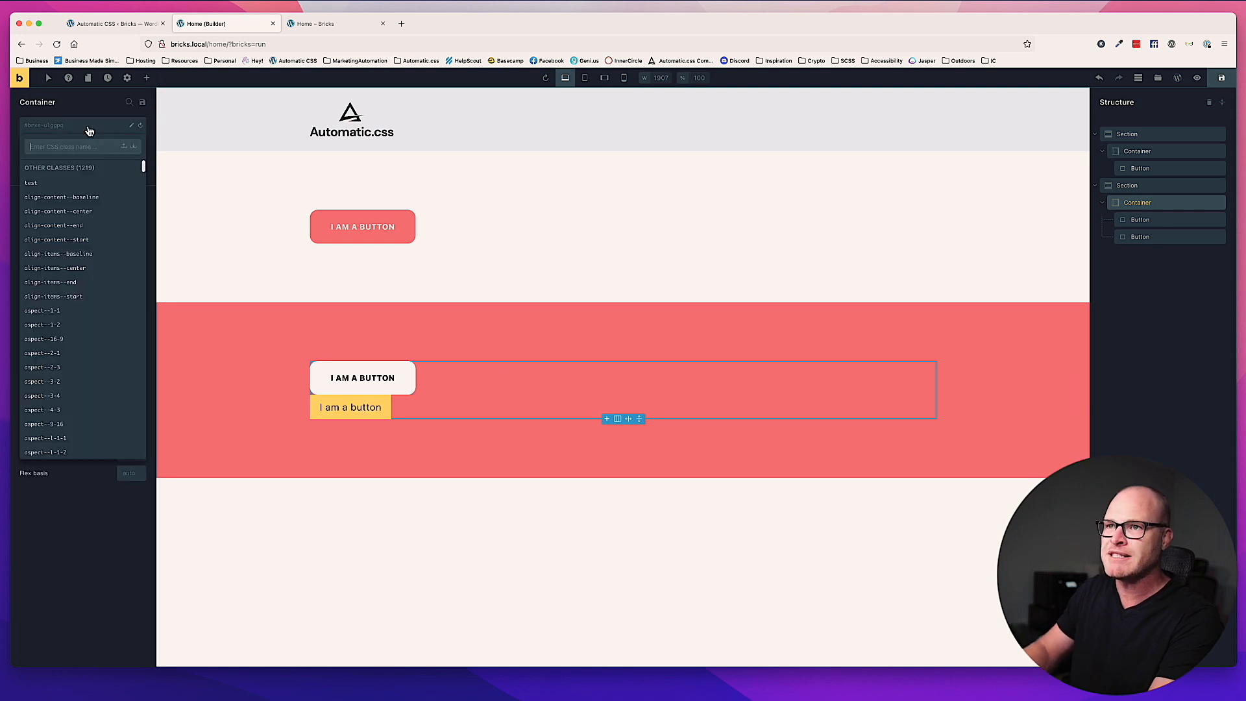
text(owl--)
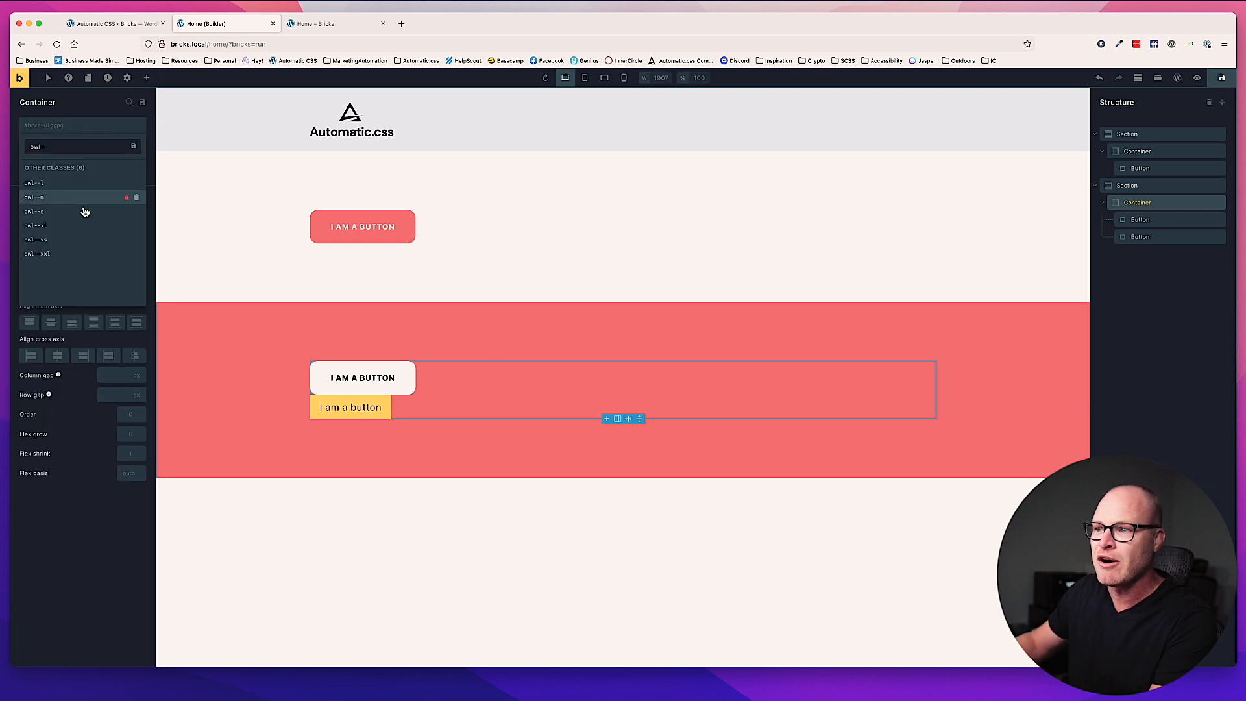
click(68, 199)
Style the new button with the btn--black class, then save the page and reload its front-end view.
click(359, 416)
click(69, 120)
text(btn--black)
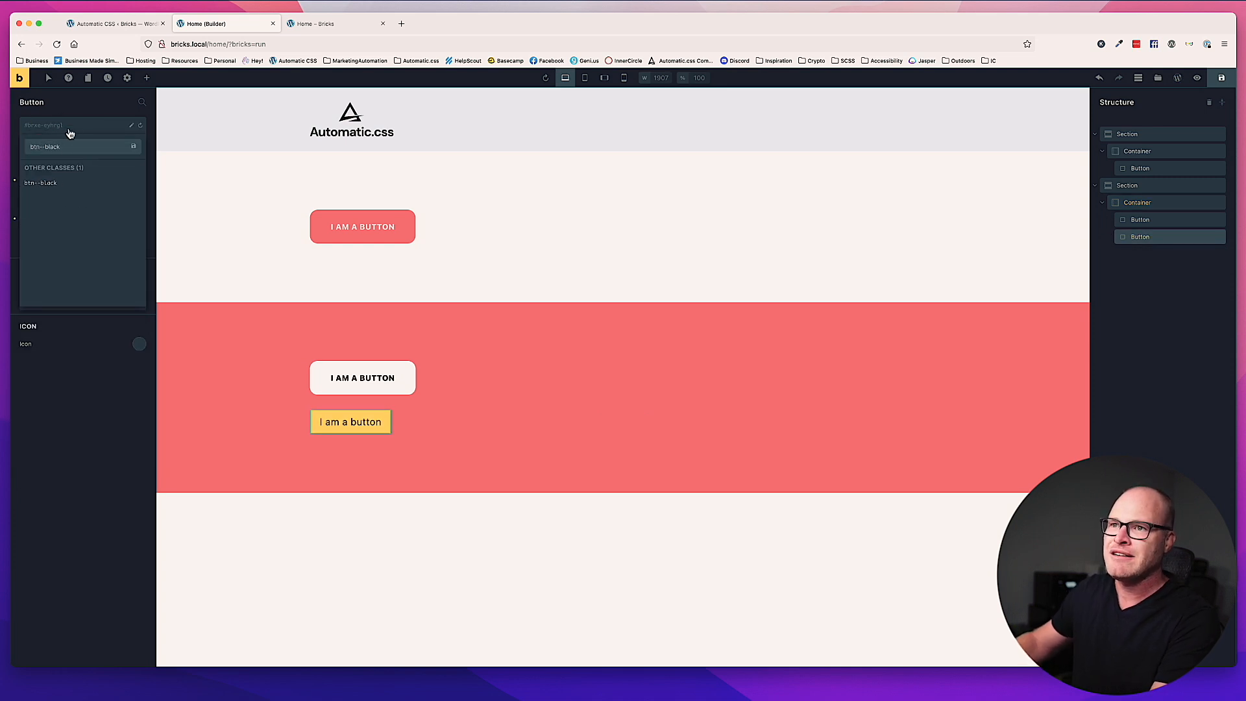
click(51, 182)
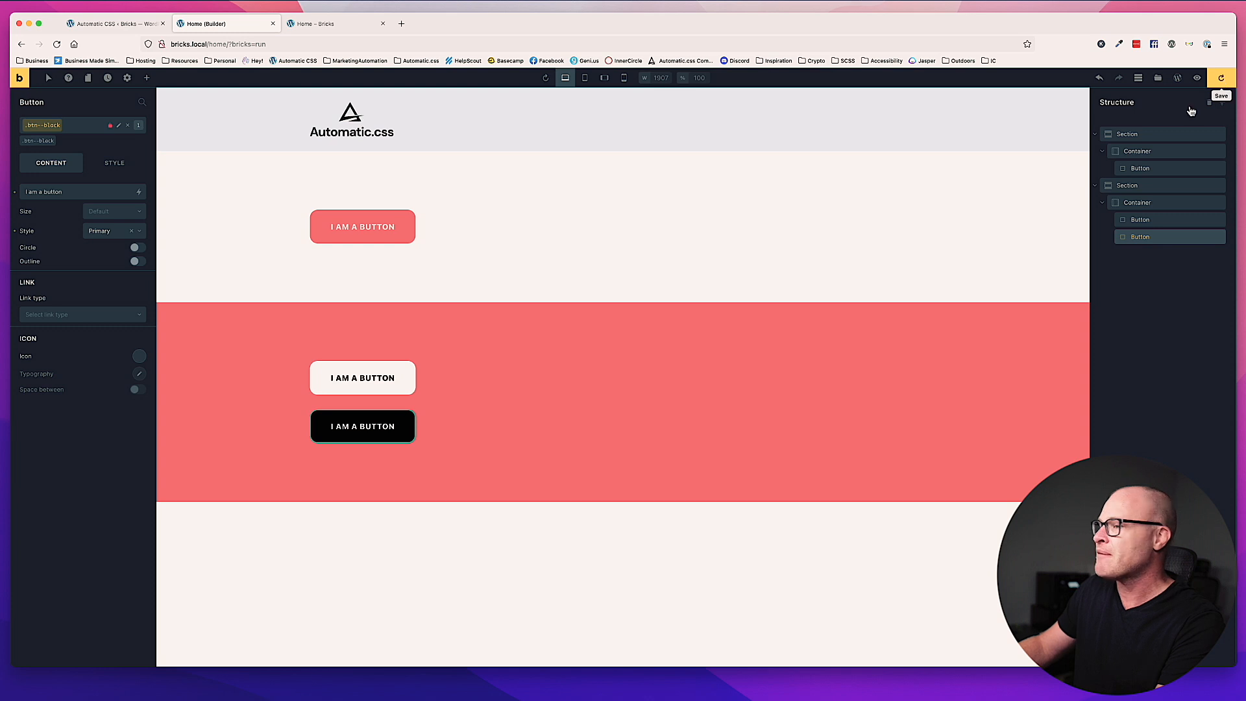
click(1221, 81)
click(325, 26)
key(super+r)
Link the black button to the external URL "#" and save the page.
click(224, 23)
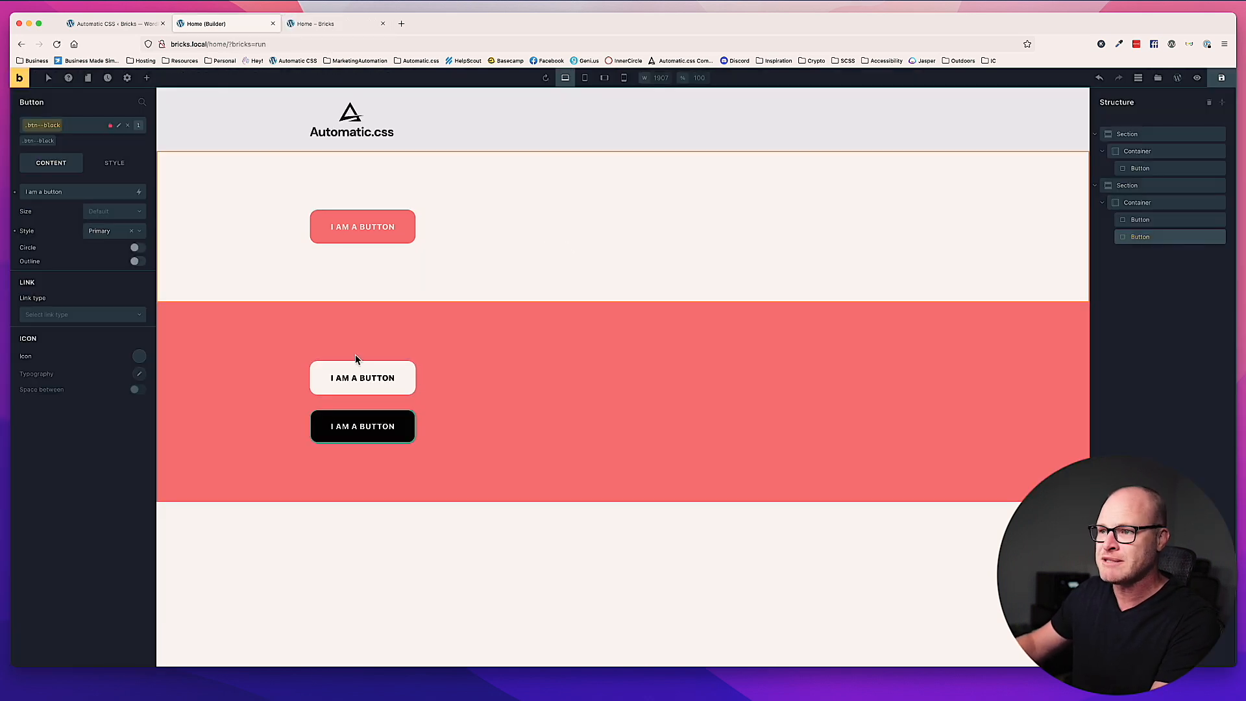
click(82, 314)
click(85, 334)
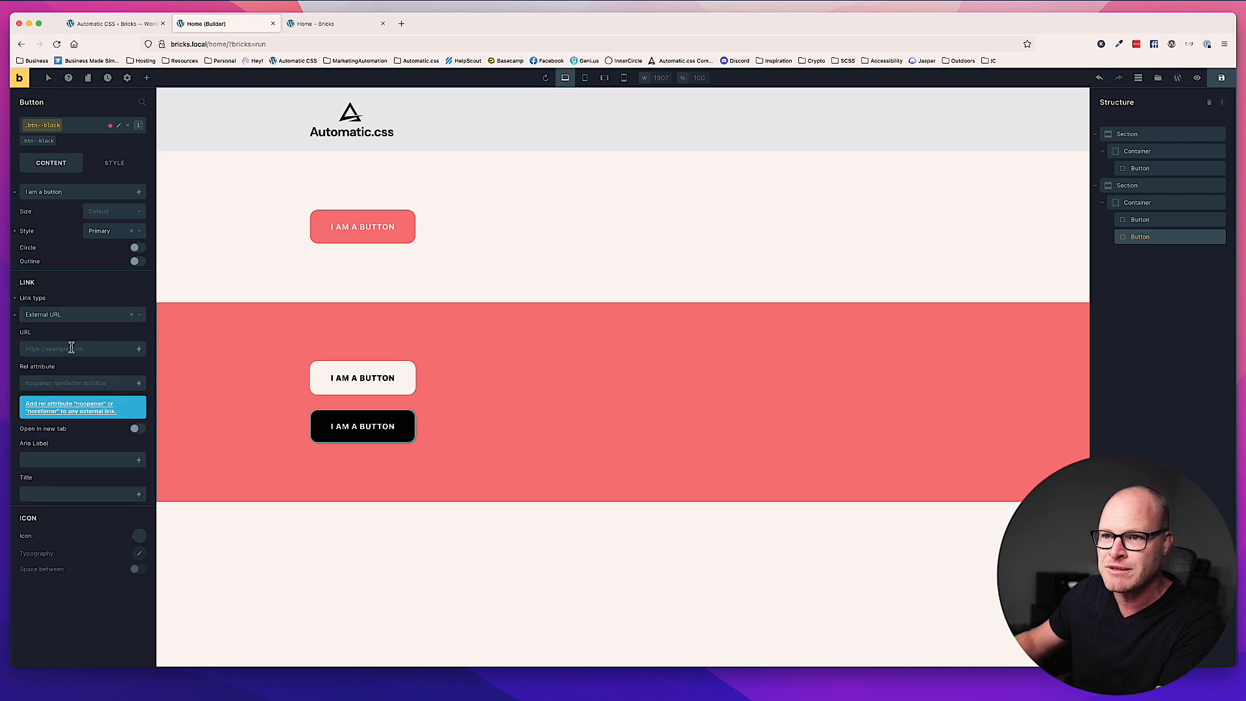
click(71, 349)
text(#)
key(super+s)
Reload the front-end view and move keyboard focus from the white to the black button to compare their outlines.
click(327, 24)
key(super+r)
key(Tab)
key(Tab)
key(Tab)
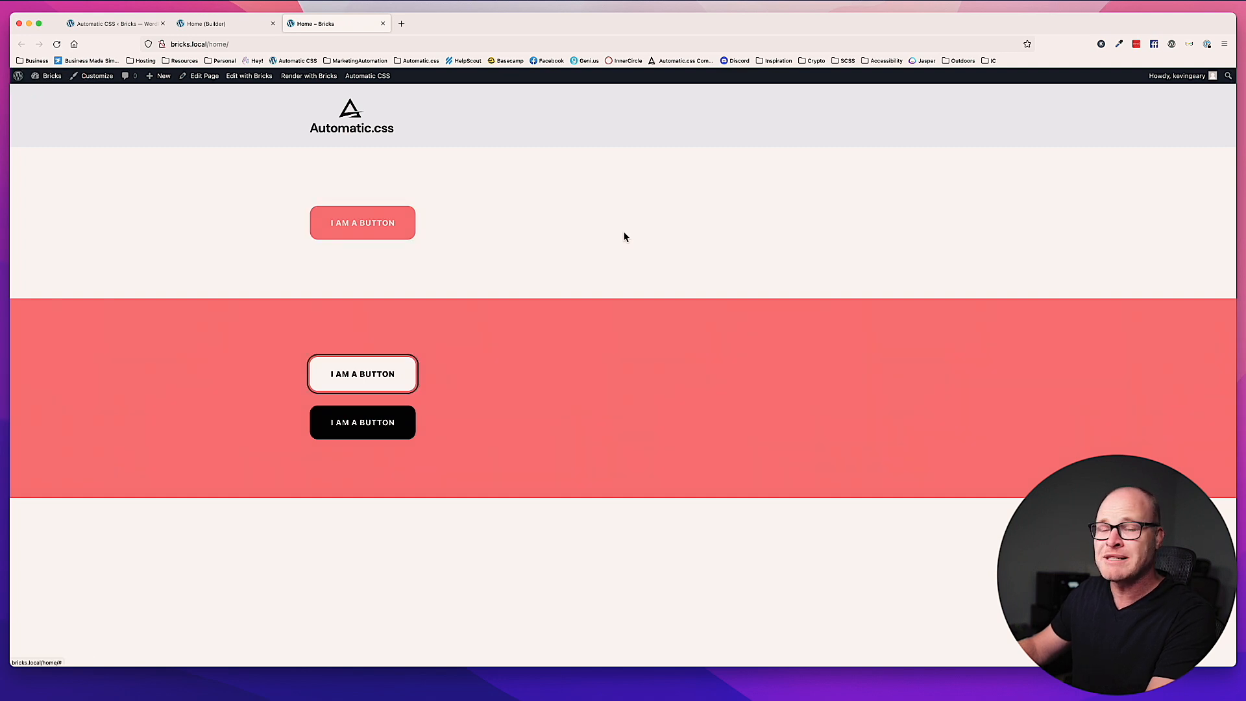
key(Tab)
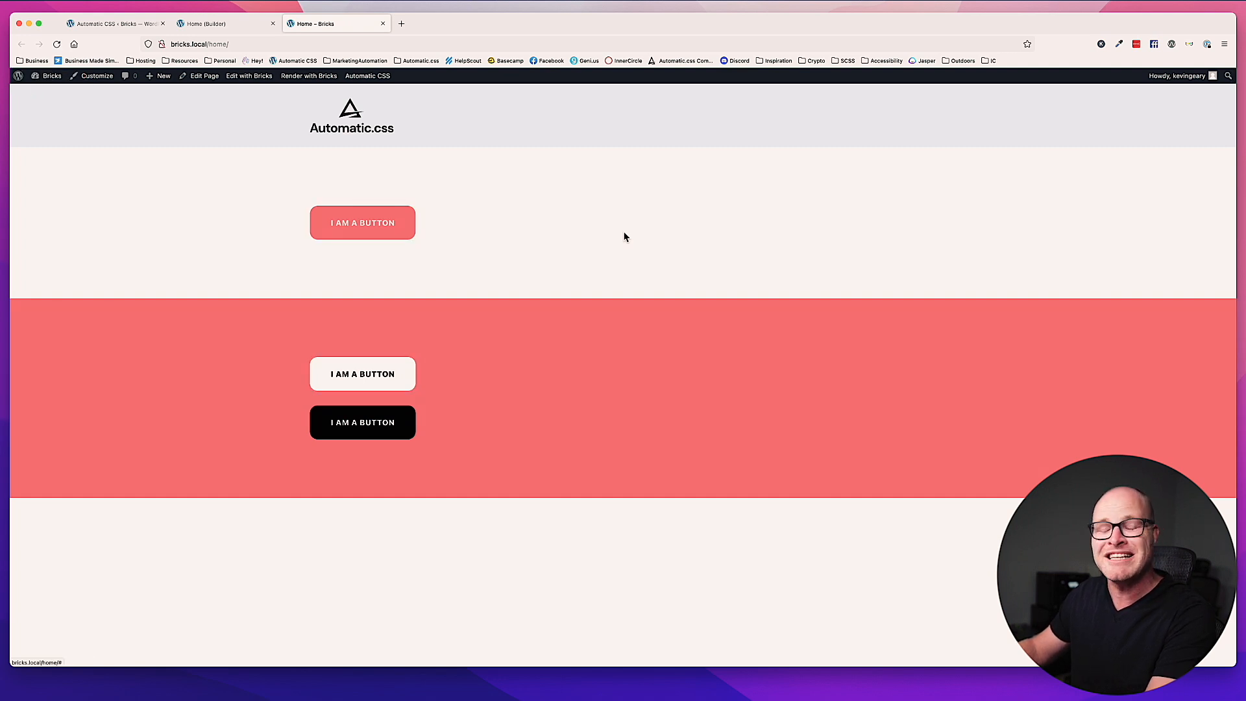
Add the focus--accent class to the black button in the builder.
click(208, 24)
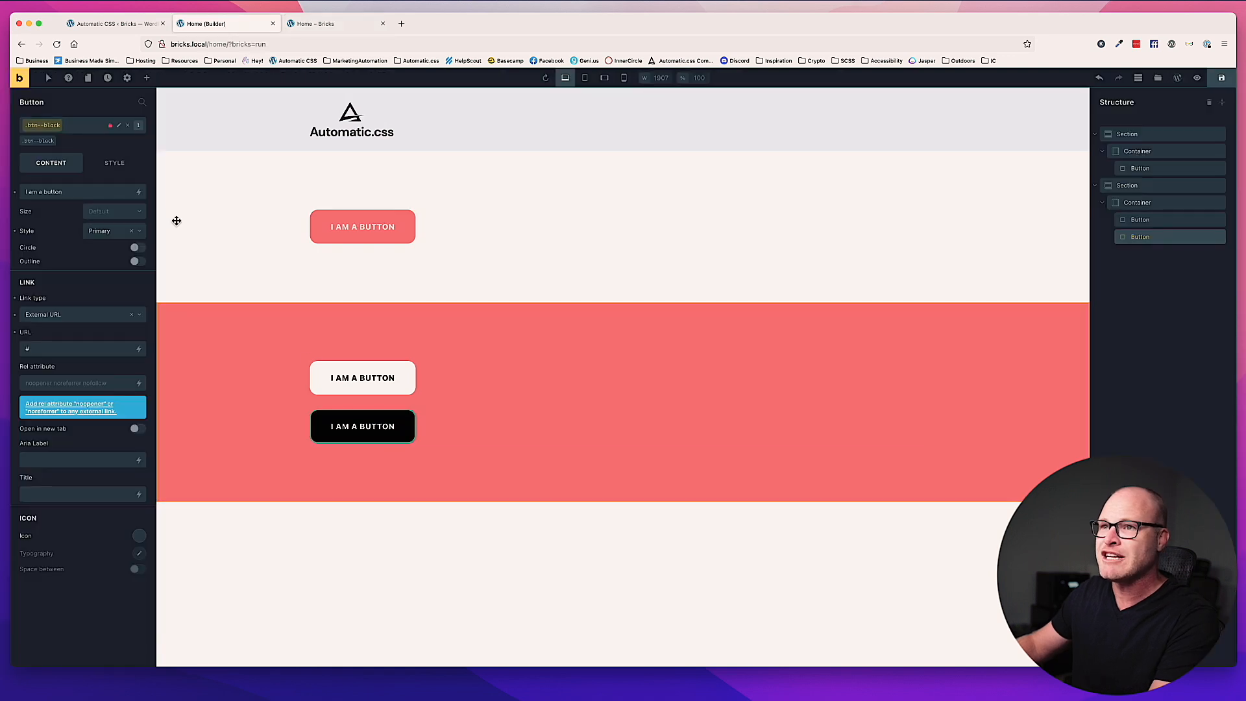
click(76, 131)
text(focus--)
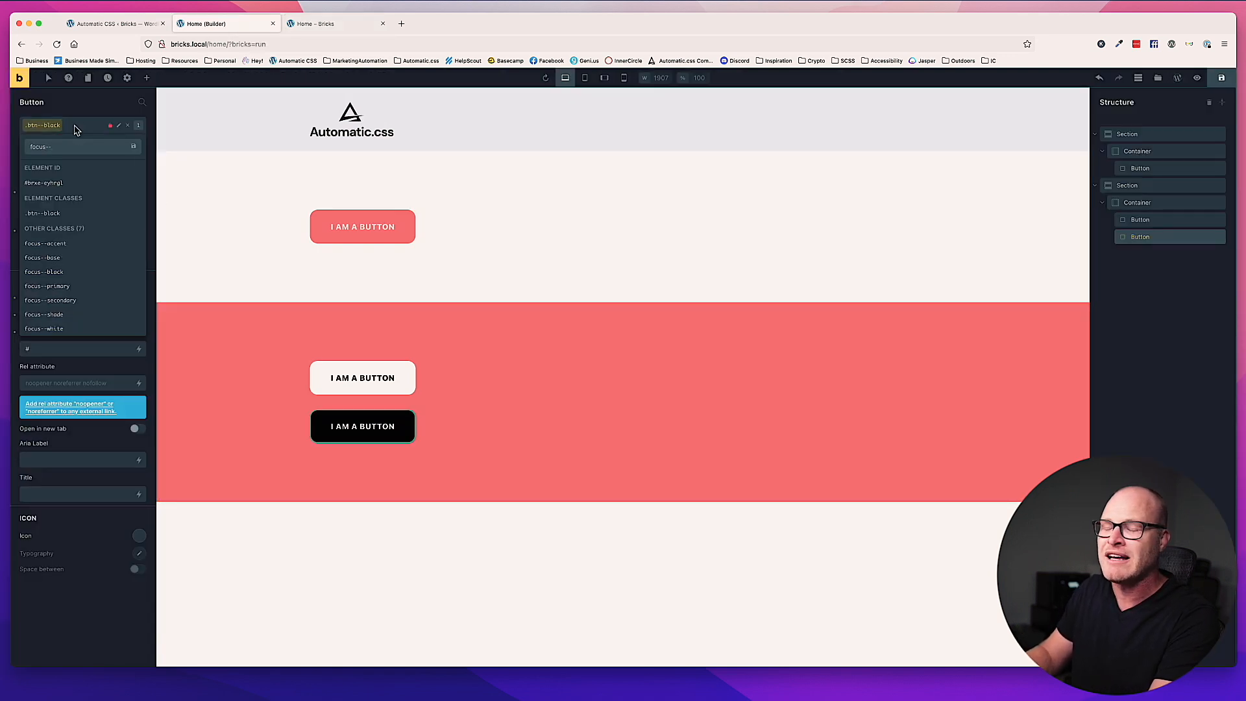
text(accent)
key(Return)
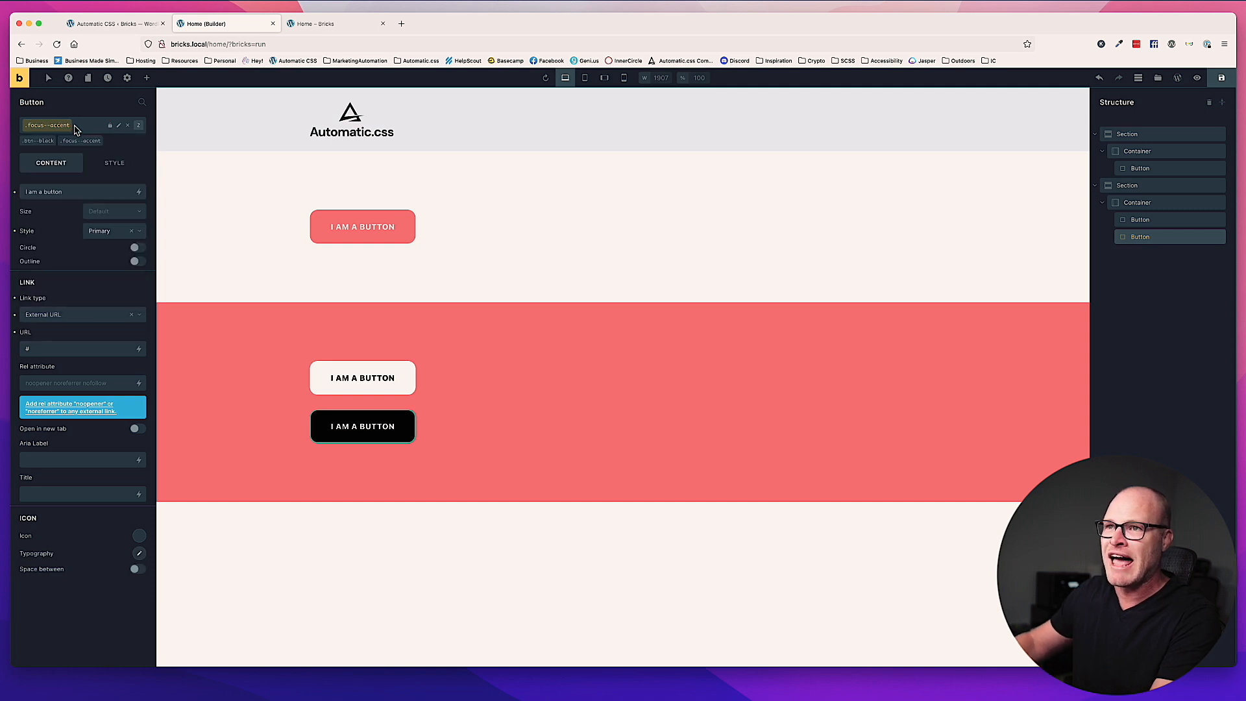
Move keyboard focus through the buttons in the front-end view to check the black button's outline colour, then clear the focus.
click(325, 26)
key(Tab)
key(Tab)
key(Tab)
key(Tab)
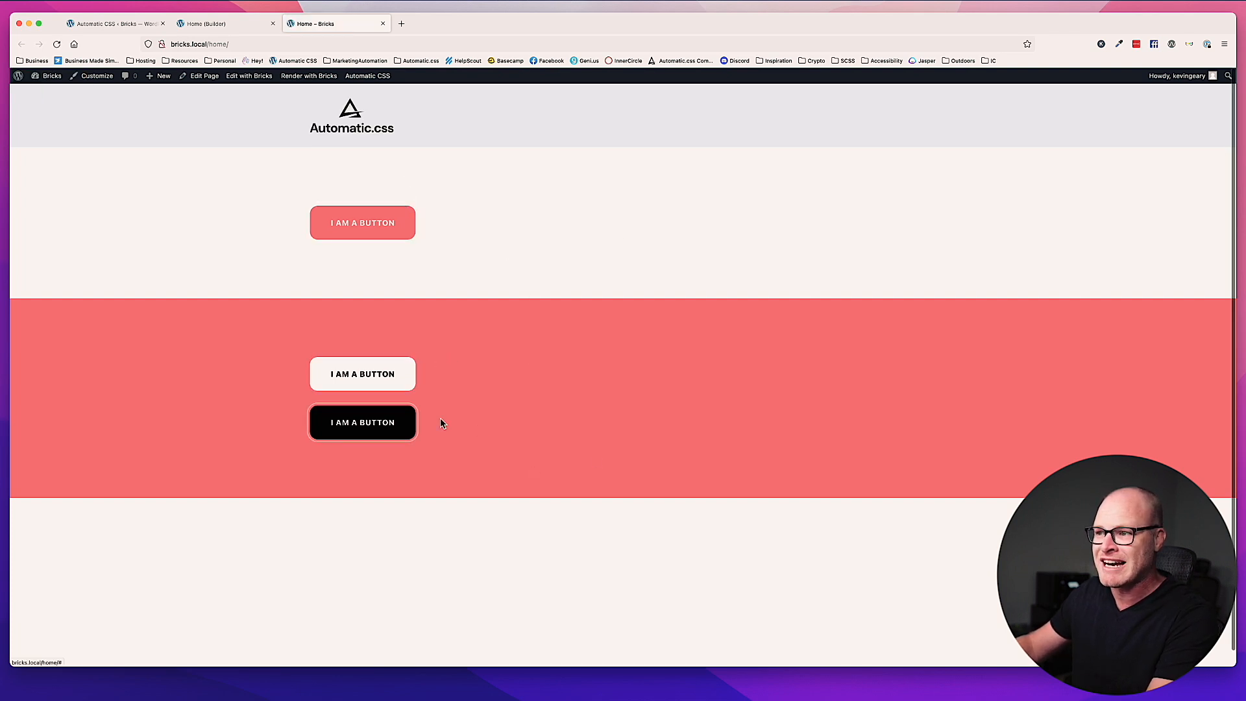
click(506, 262)
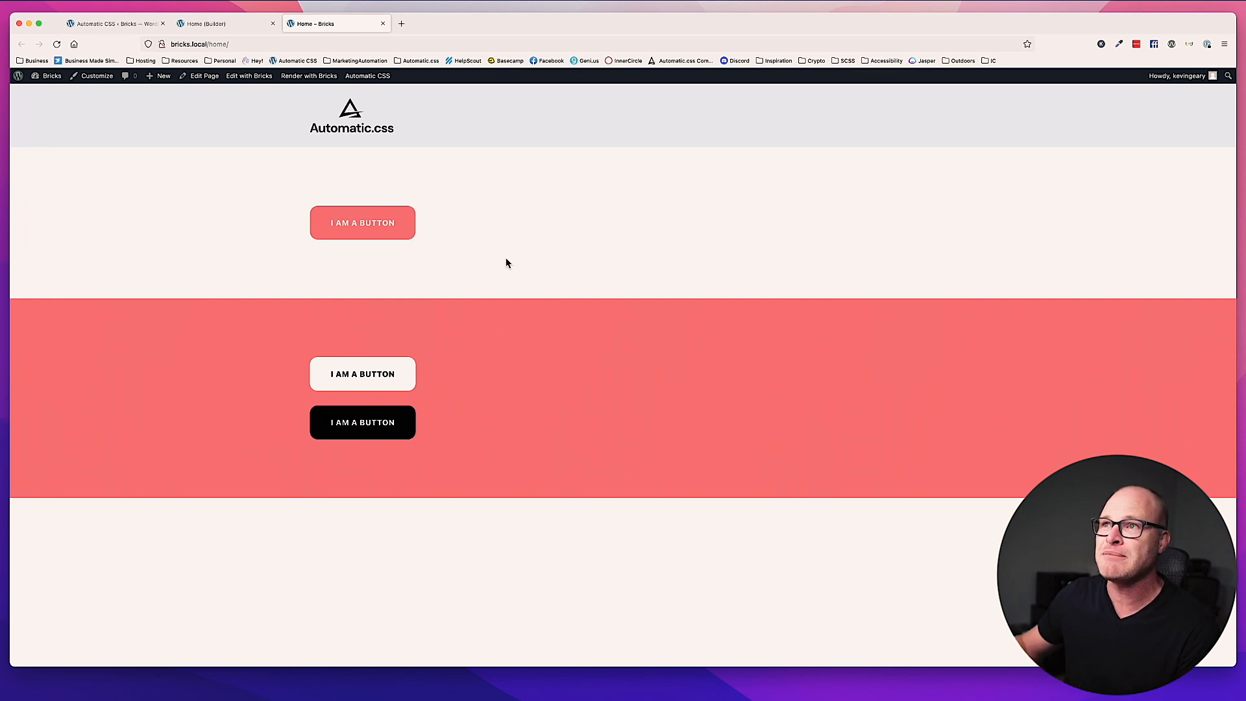
Open the Automatic.css Options settings and examine the smooth scrolling, Scroll Offset and Header Height fields.
click(188, 25)
click(136, 24)
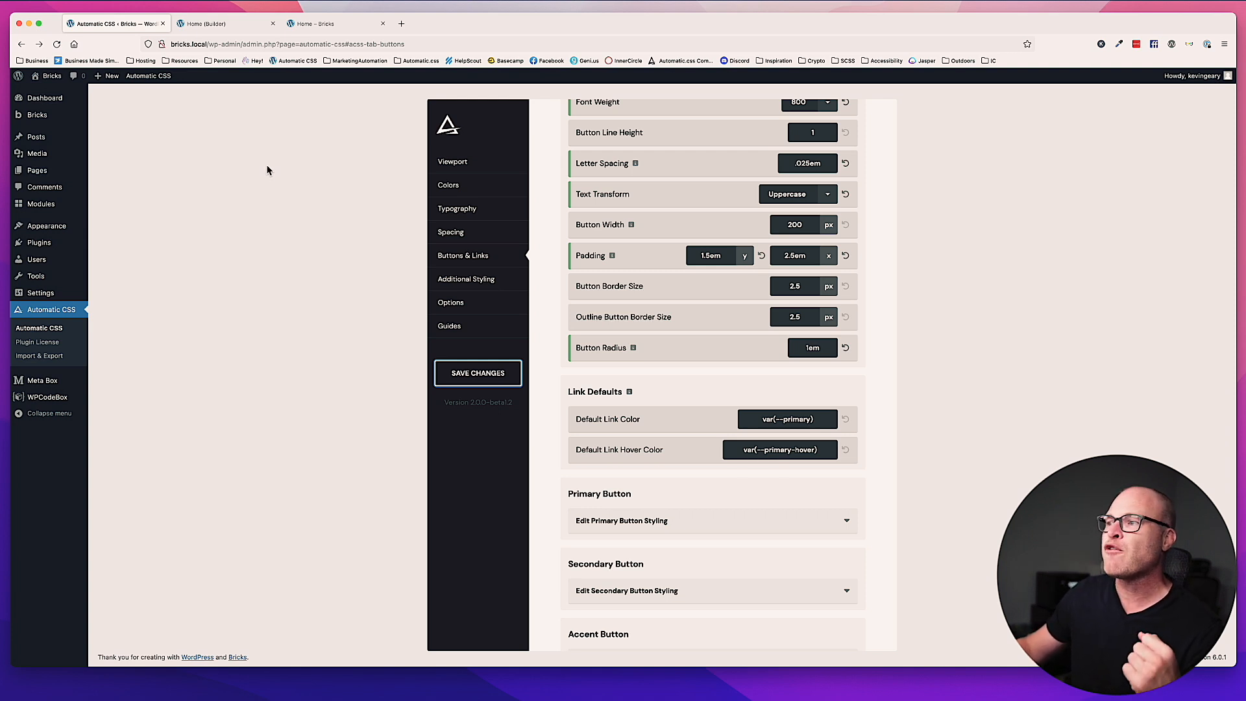
click(512, 305)
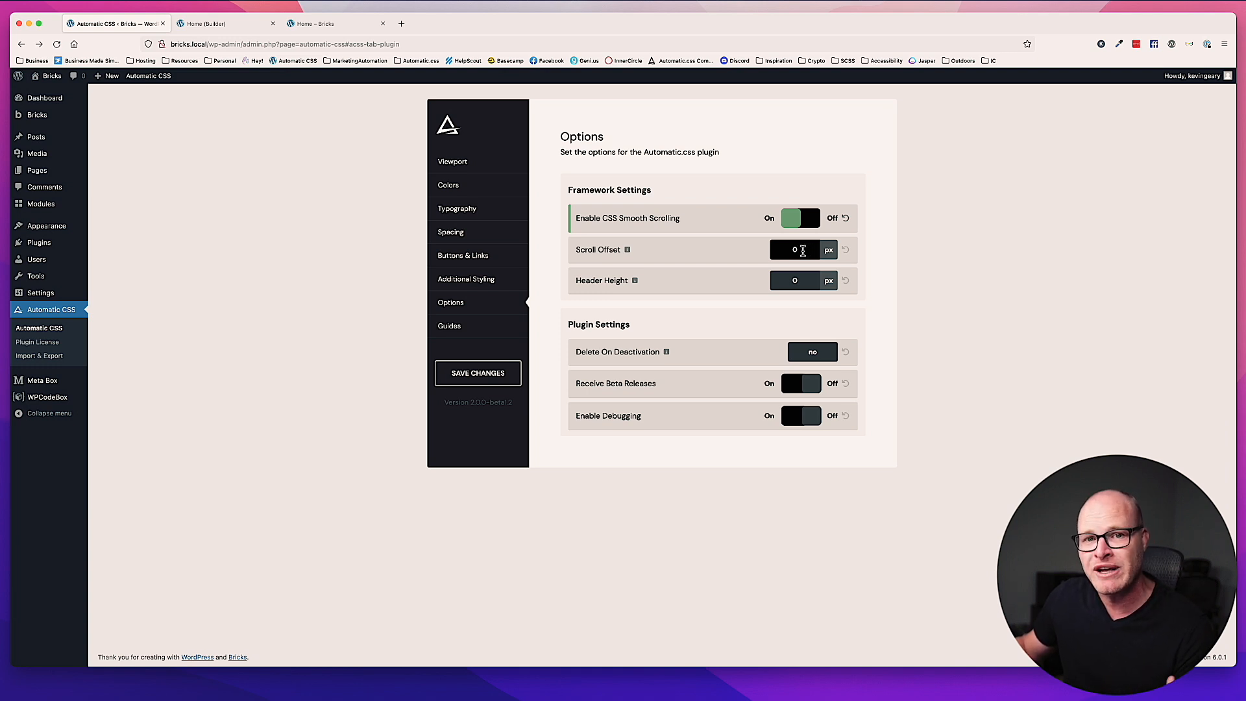
click(807, 281)
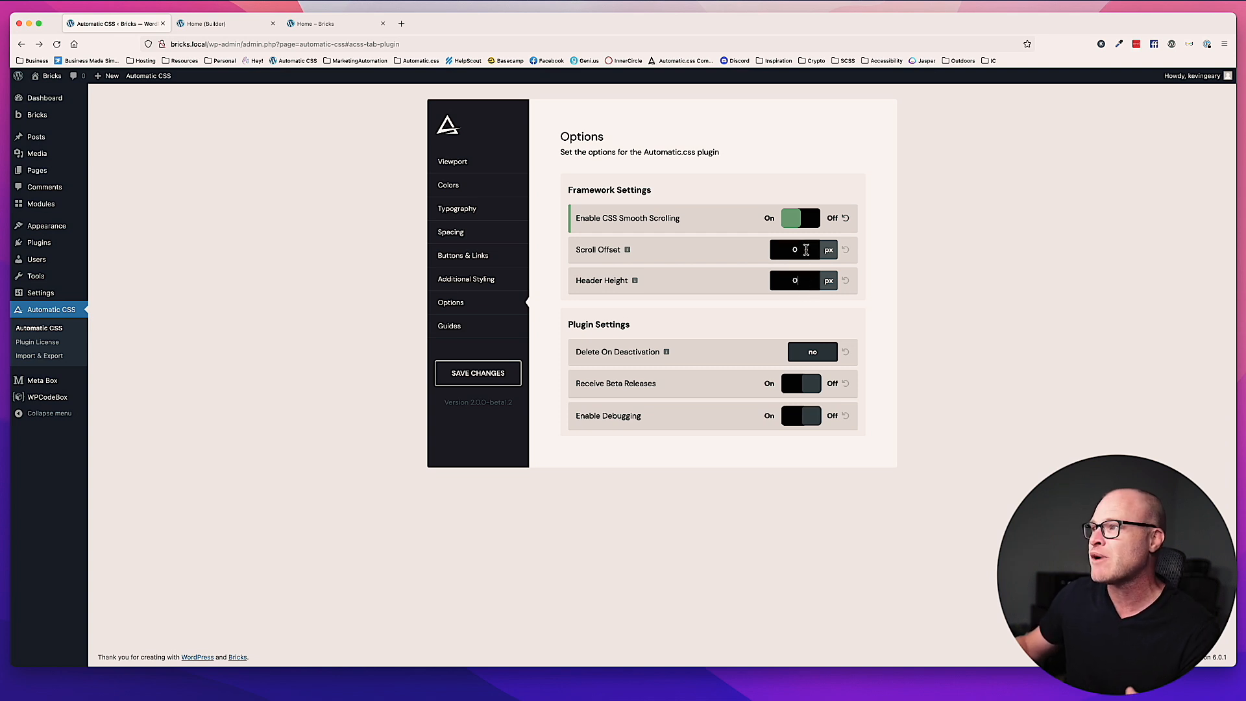
Return to the builder and duplicate the bg--primary section several times to lengthen the page.
click(219, 25)
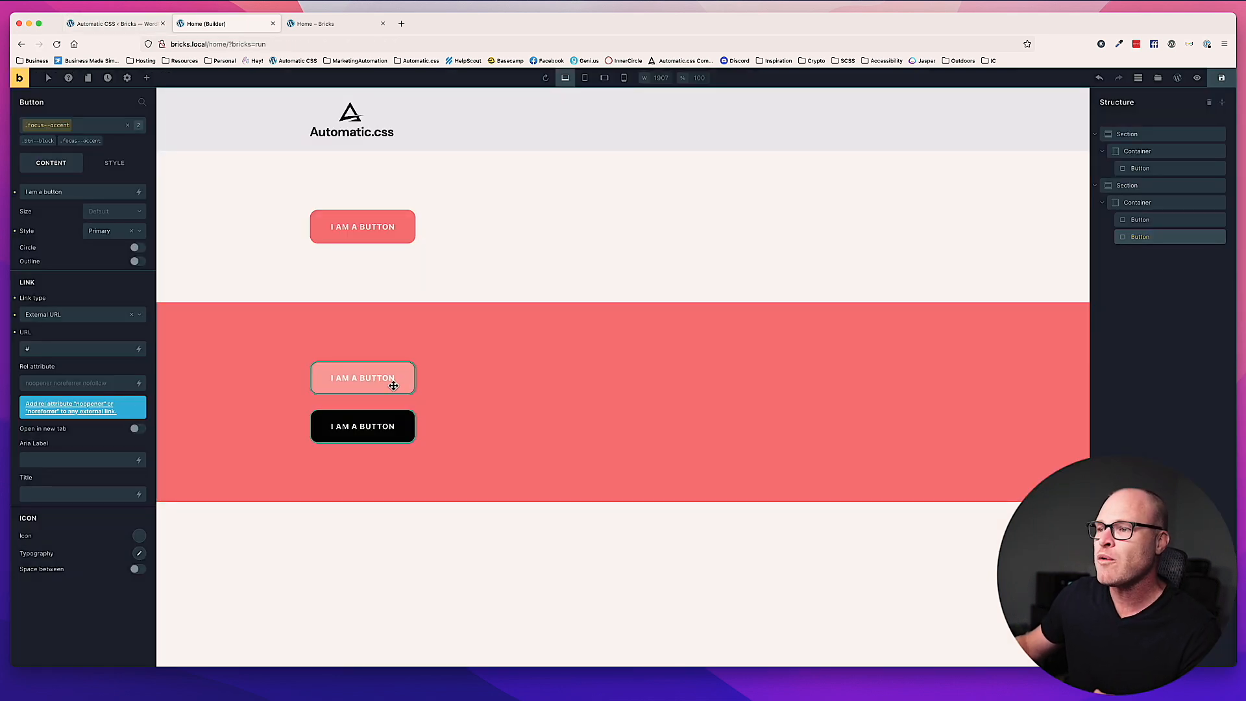
click(459, 254)
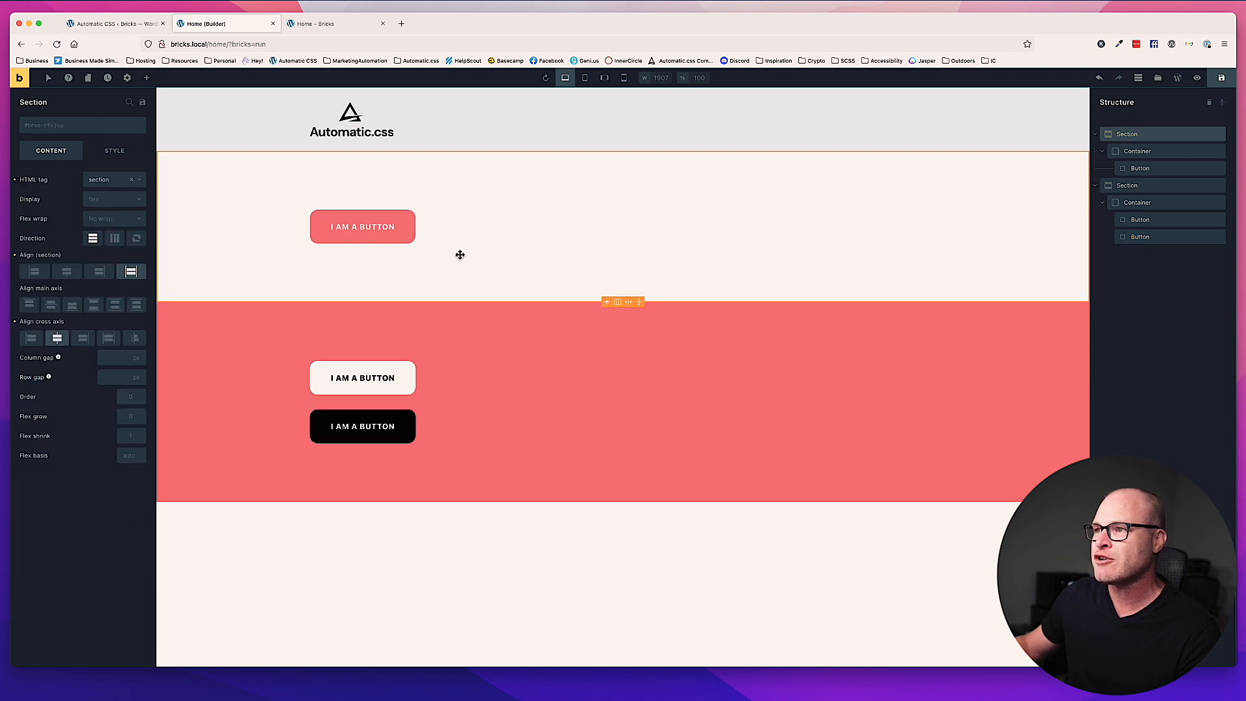
click(518, 330)
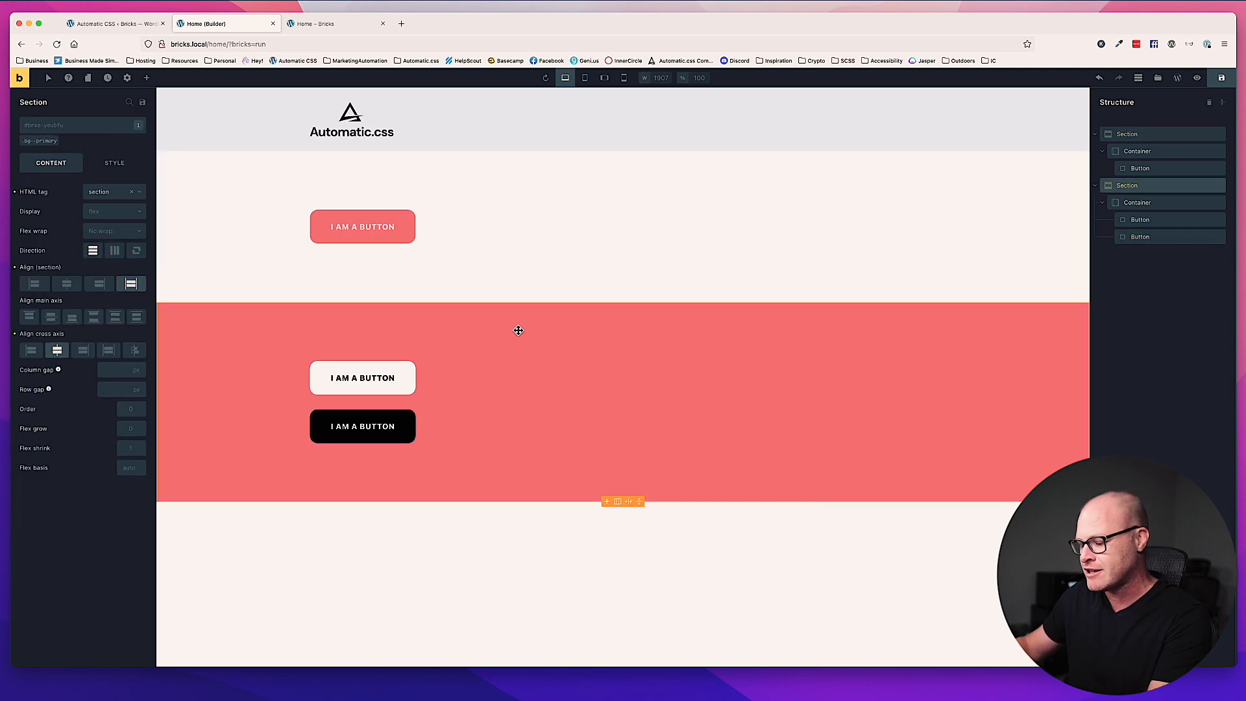
key(super+d)
scroll(538, 363, down, 5)
key(super+d)
scroll(538, 364, down, 10)
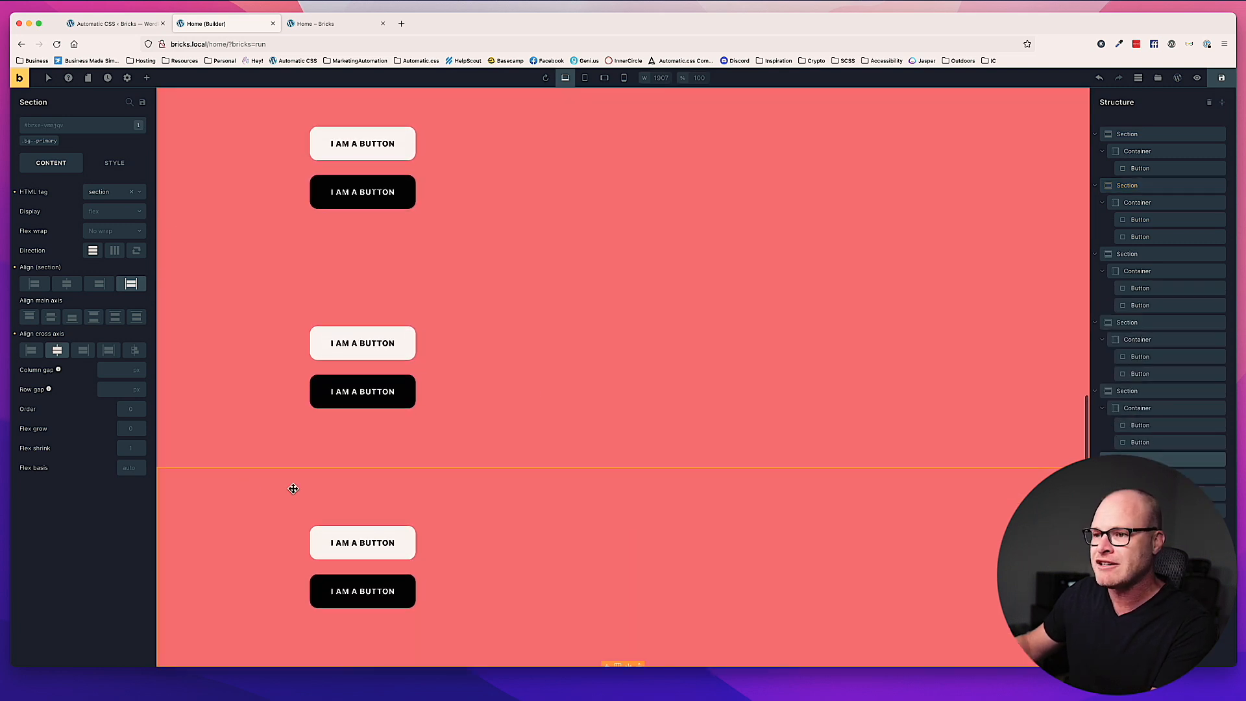
click(275, 325)
scroll(246, 292, down, 2)
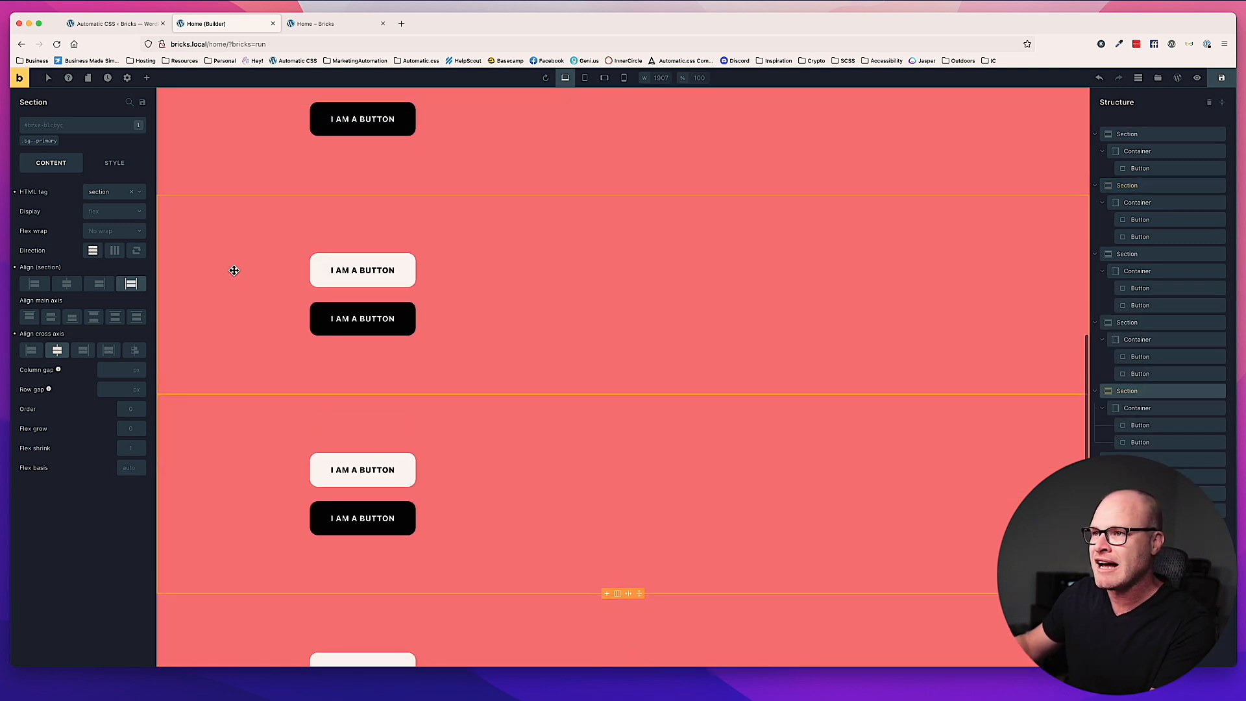
key(super+d)
scroll(259, 320, down, 10)
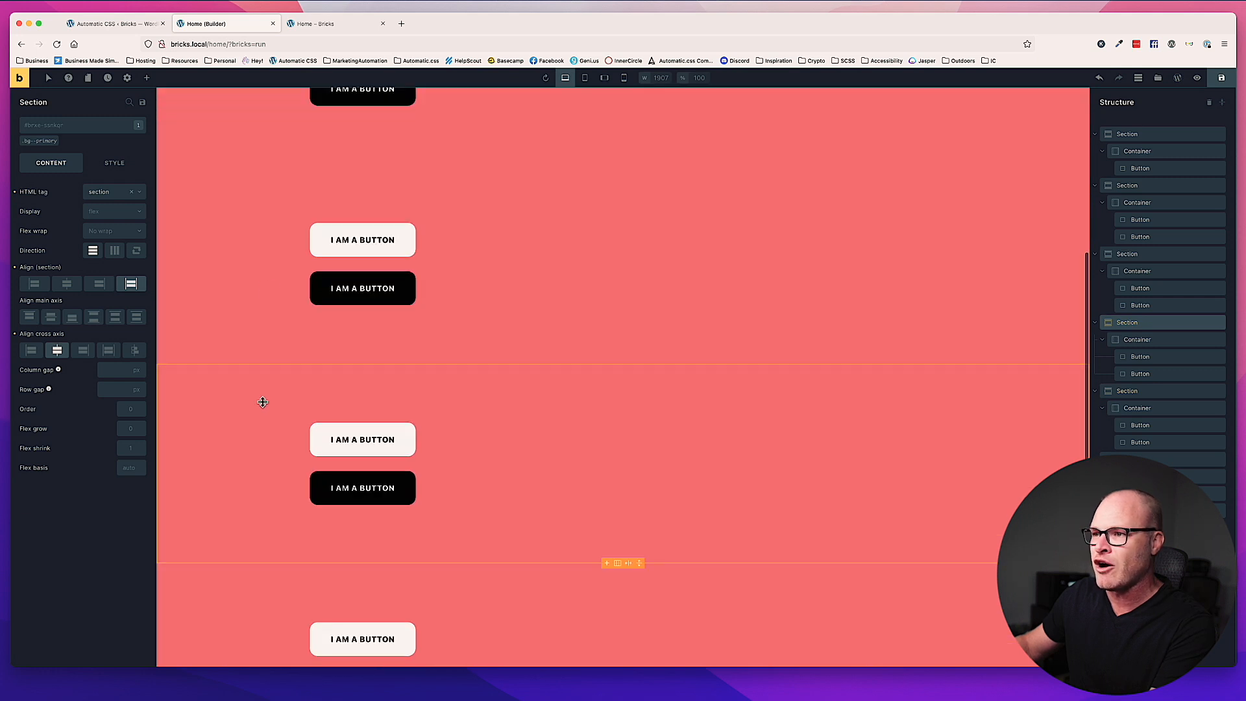
Set the ID of one of the duplicated sections in the middle of the page to "scroll".
click(54, 132)
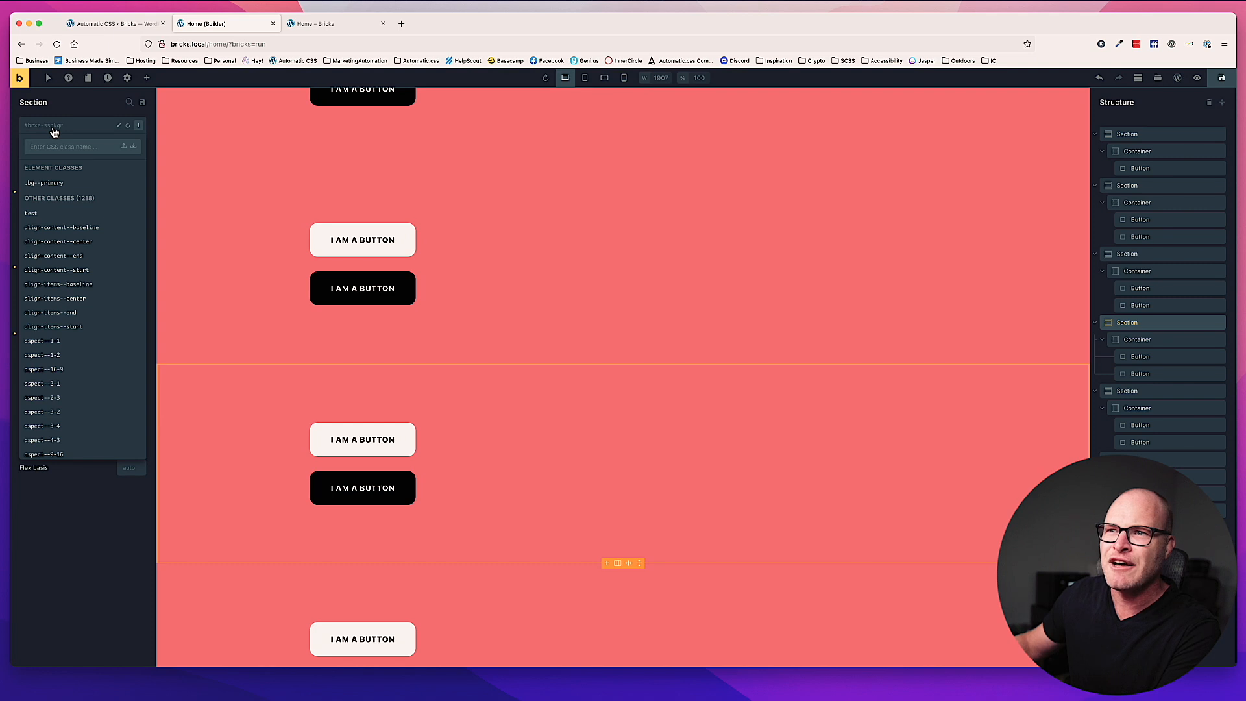
click(52, 126)
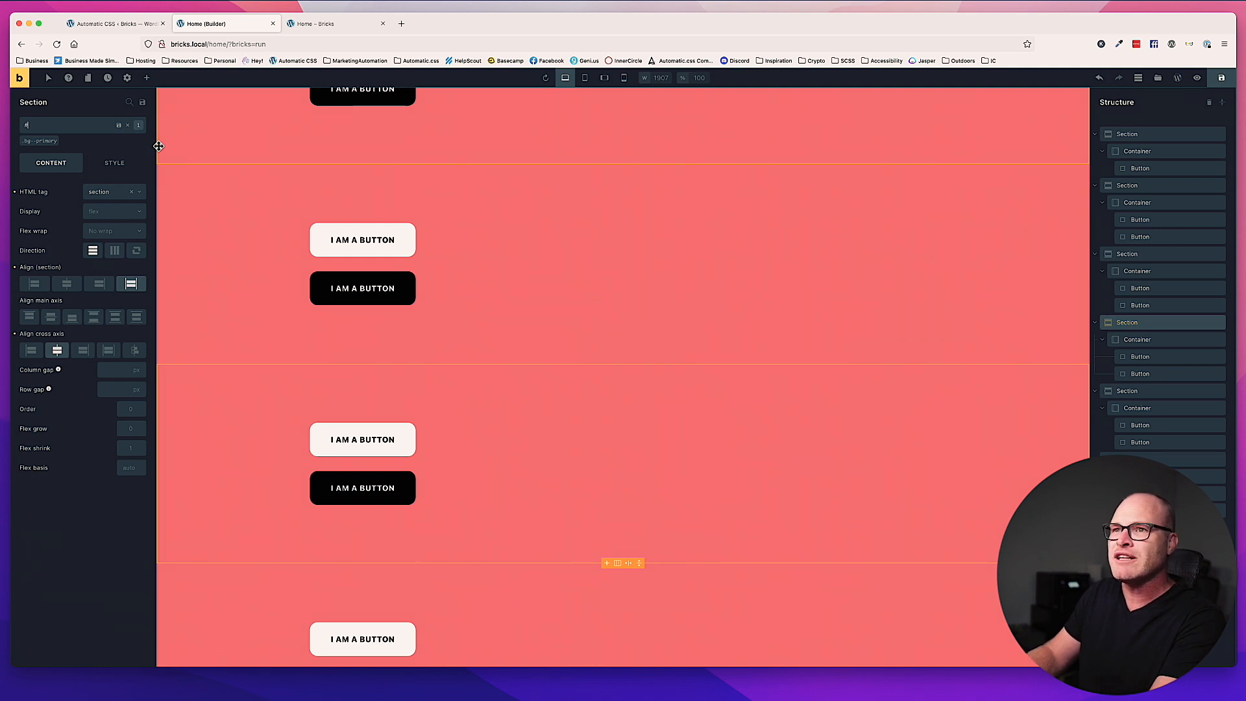
text(scroll)
key(Return)
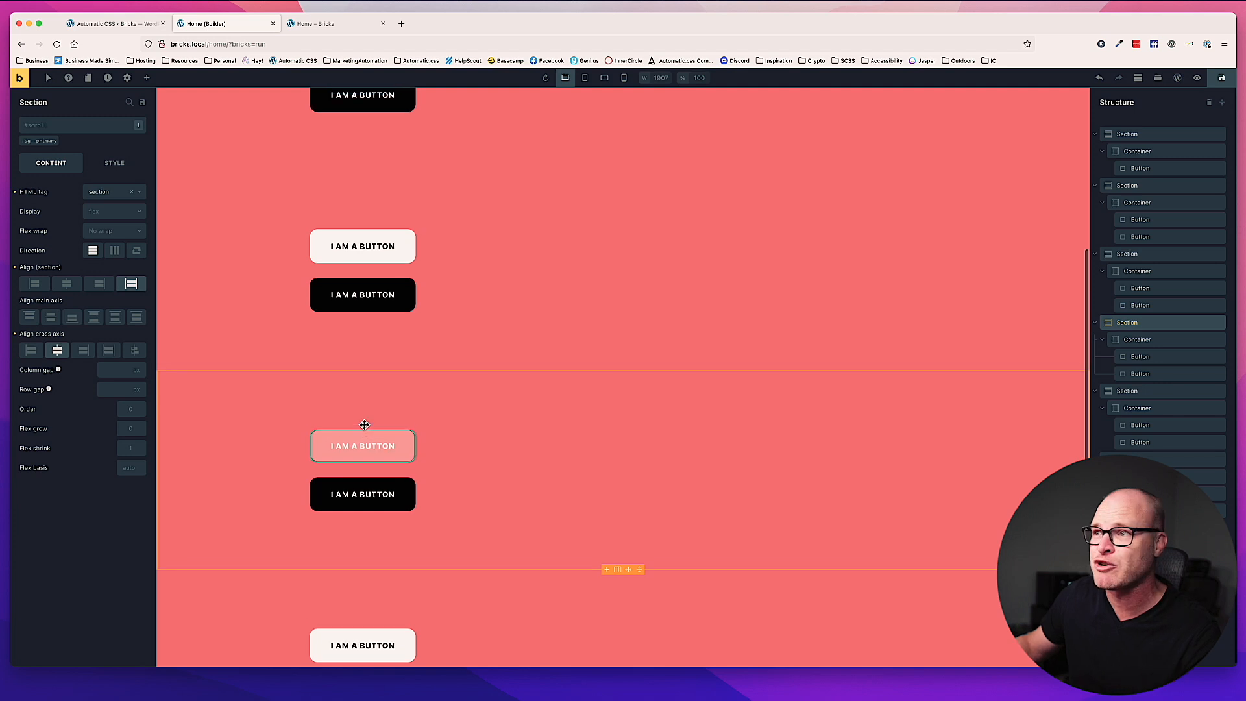
Change the link URL of the button in the first section to "#scroll".
scroll(405, 290, up, 5)
click(396, 230)
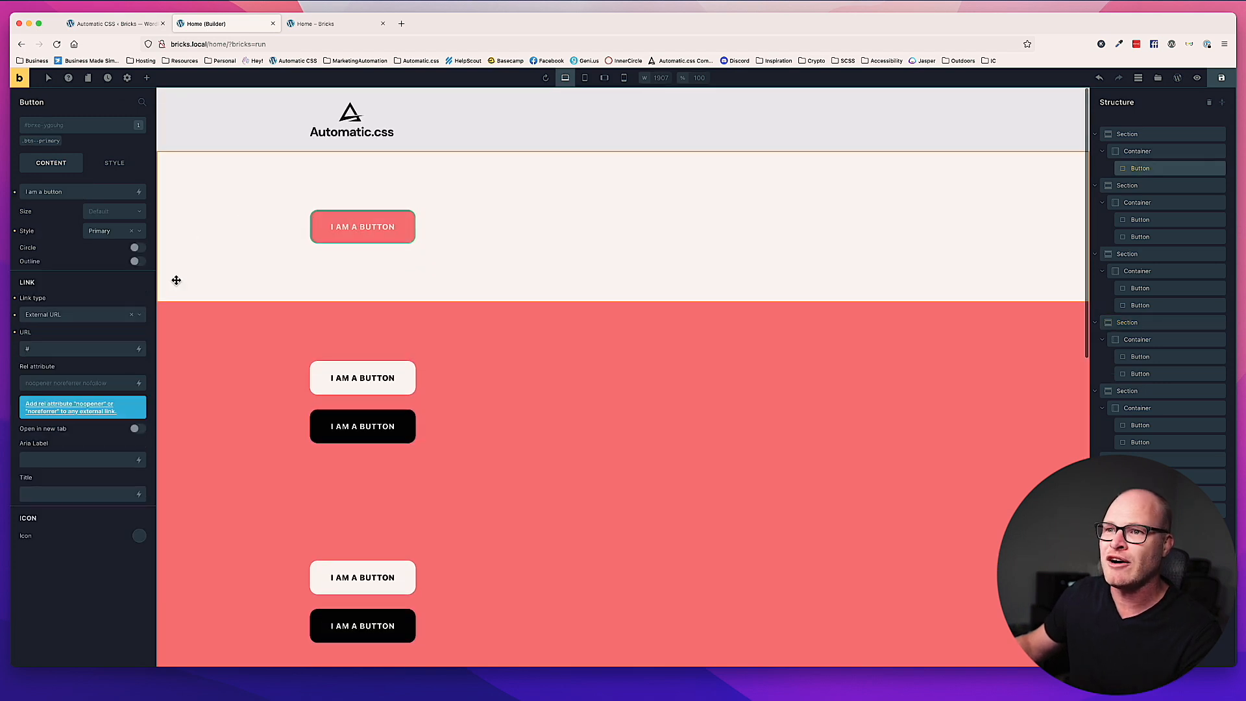
click(62, 350)
text(scroll)
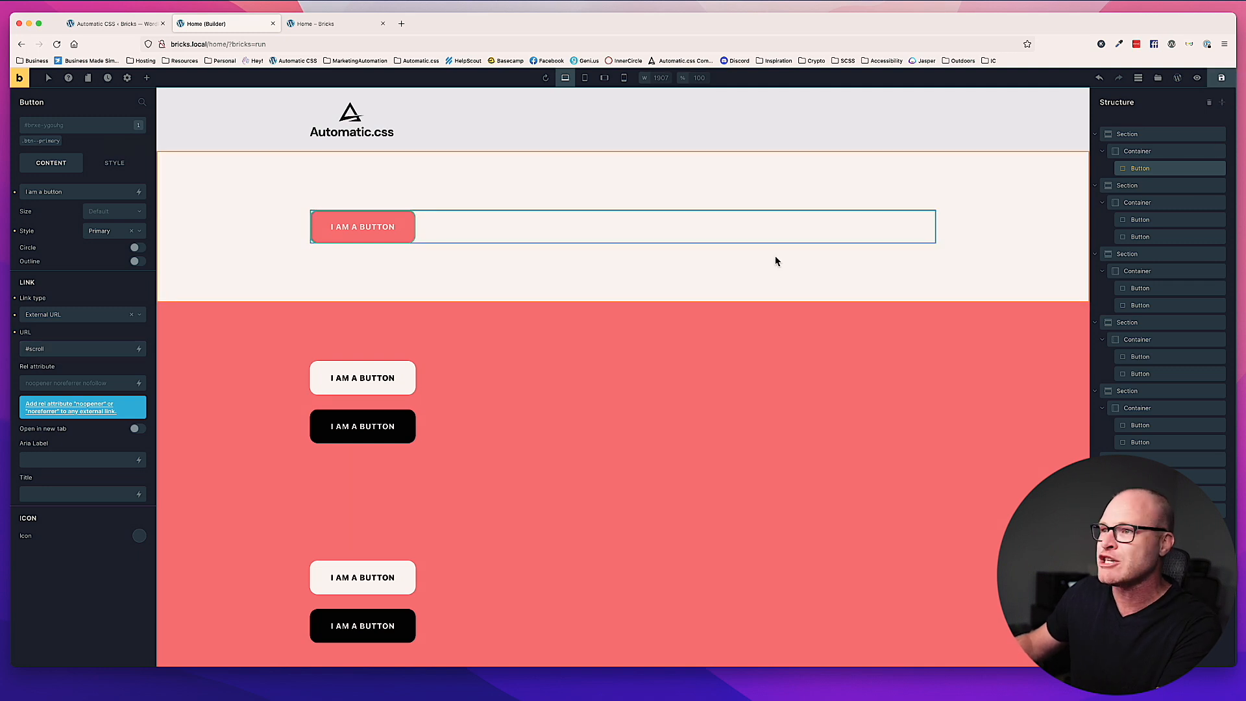
Reload the front-end view and follow the first button's link to test the anchor scrolling.
click(346, 25)
key(super+r)
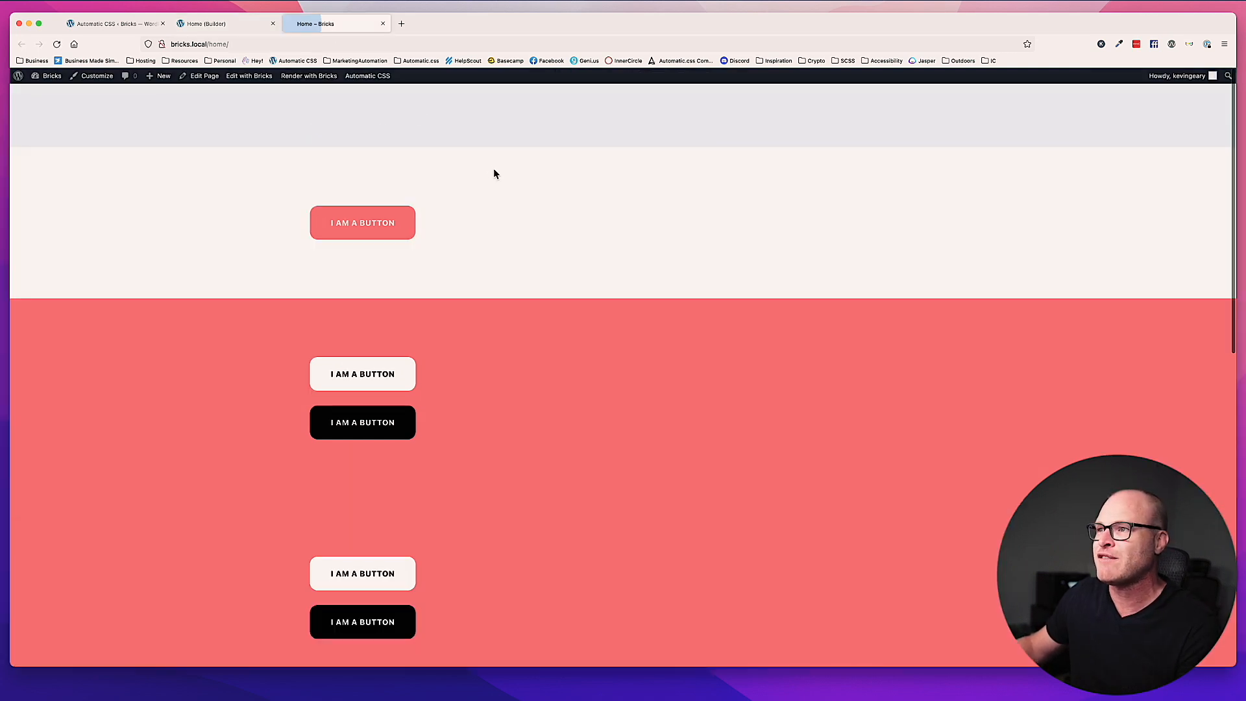
click(399, 216)
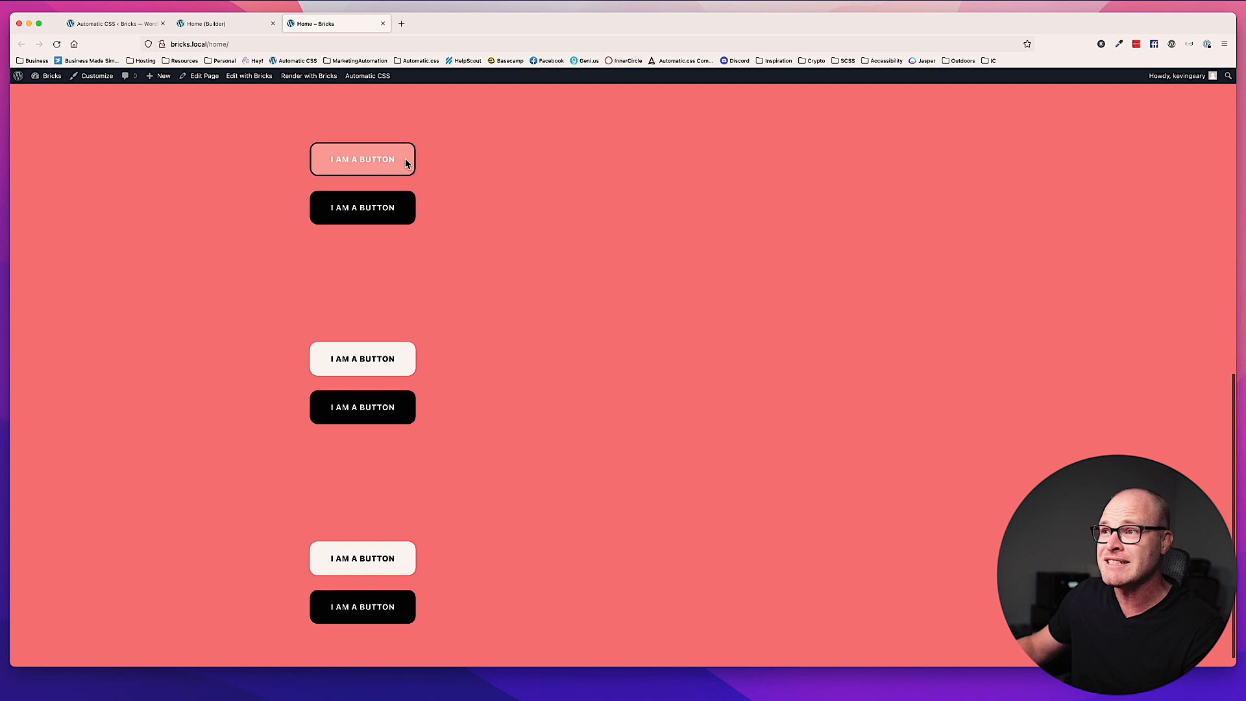
Remove the bg--primary class from the section with the ID "scroll" in the builder.
click(234, 26)
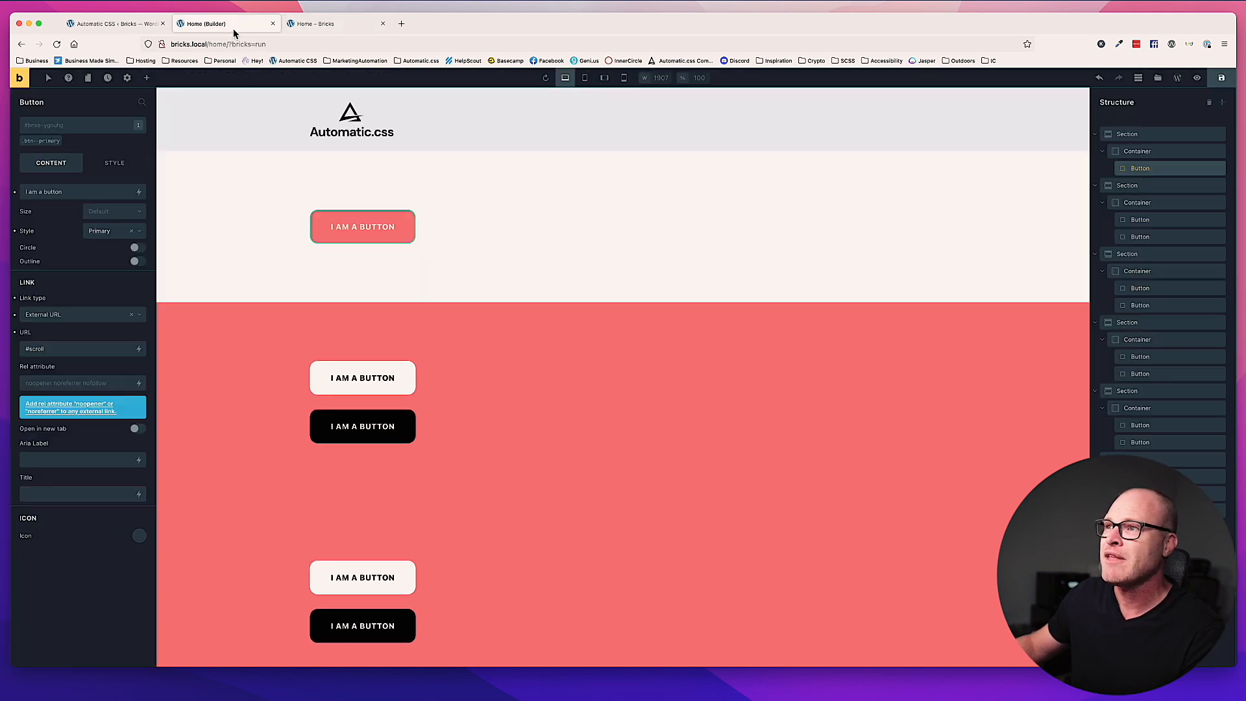
click(281, 563)
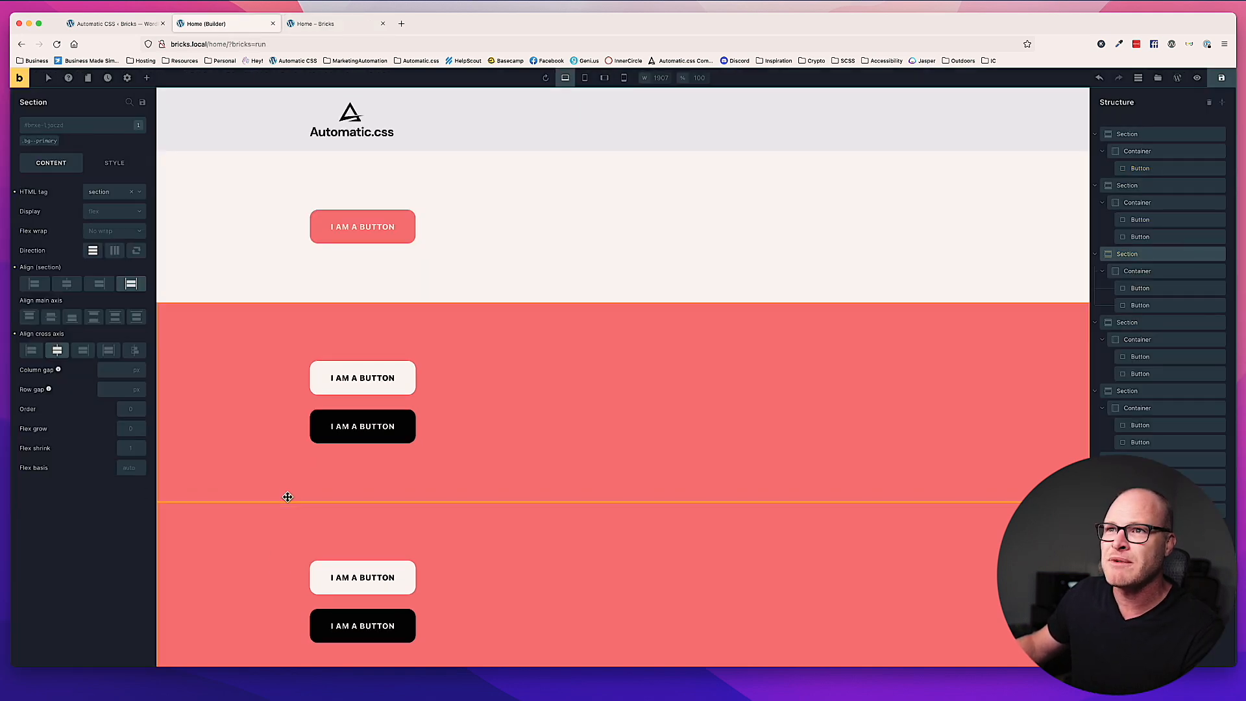
scroll(288, 497, down, 5)
scroll(230, 486, down, 1)
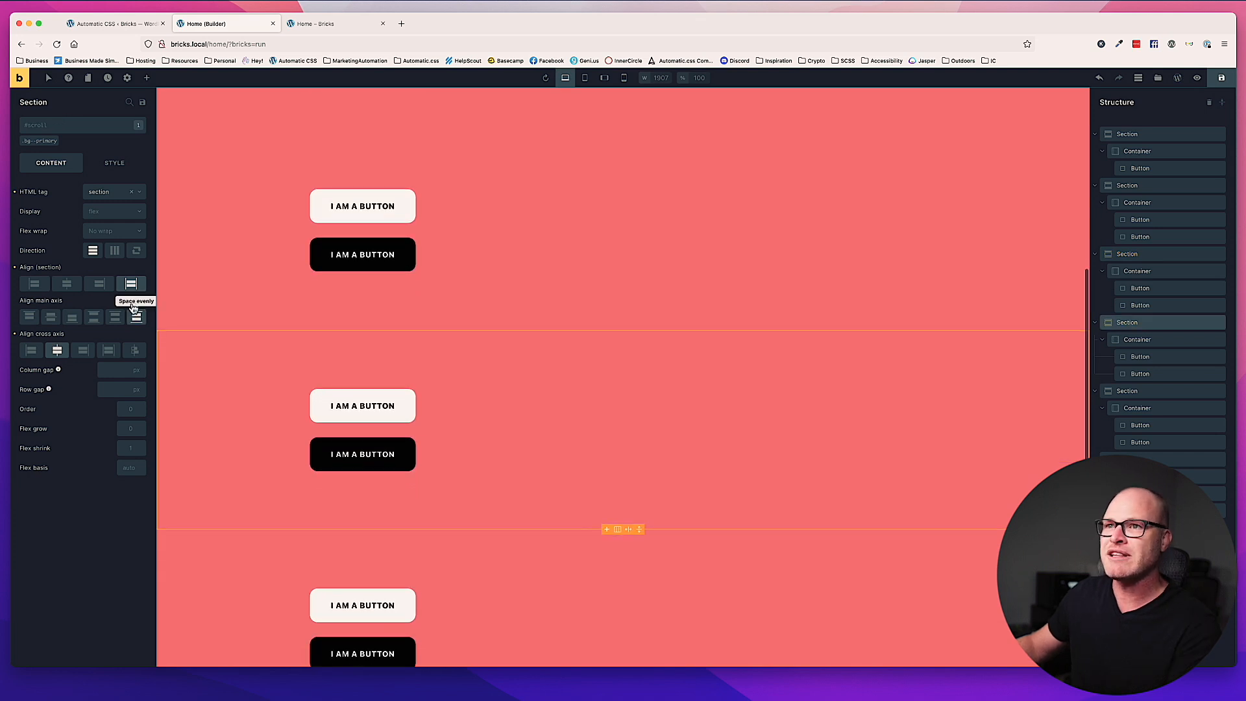
click(59, 140)
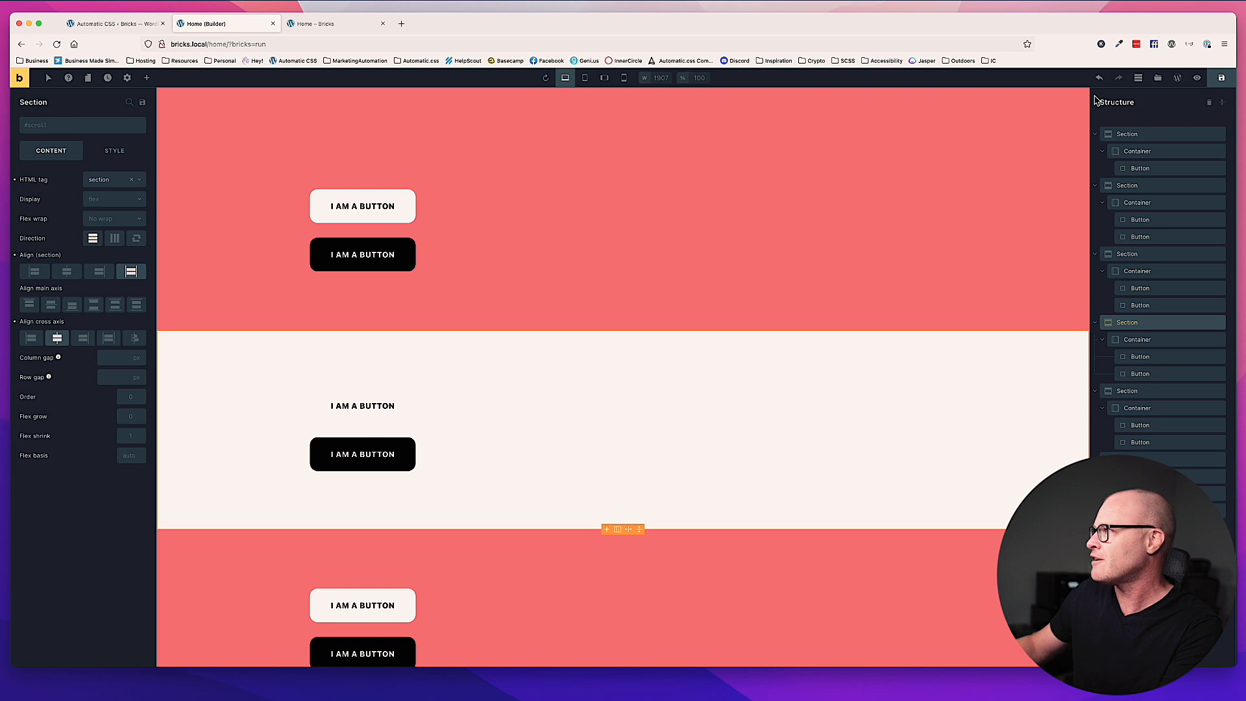
Reload the front-end view and check where the page stops at the now white #scroll section.
click(335, 24)
key(super+r)
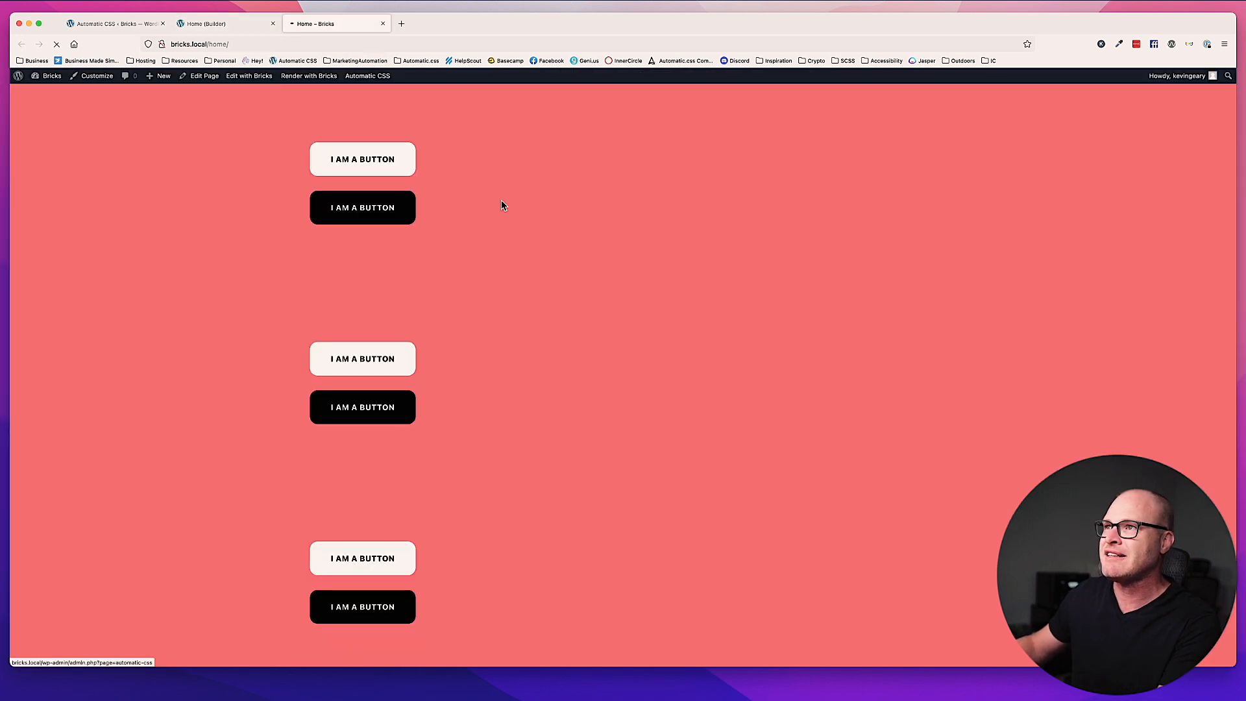
scroll(577, 286, down, 10)
scroll(576, 286, down, 3)
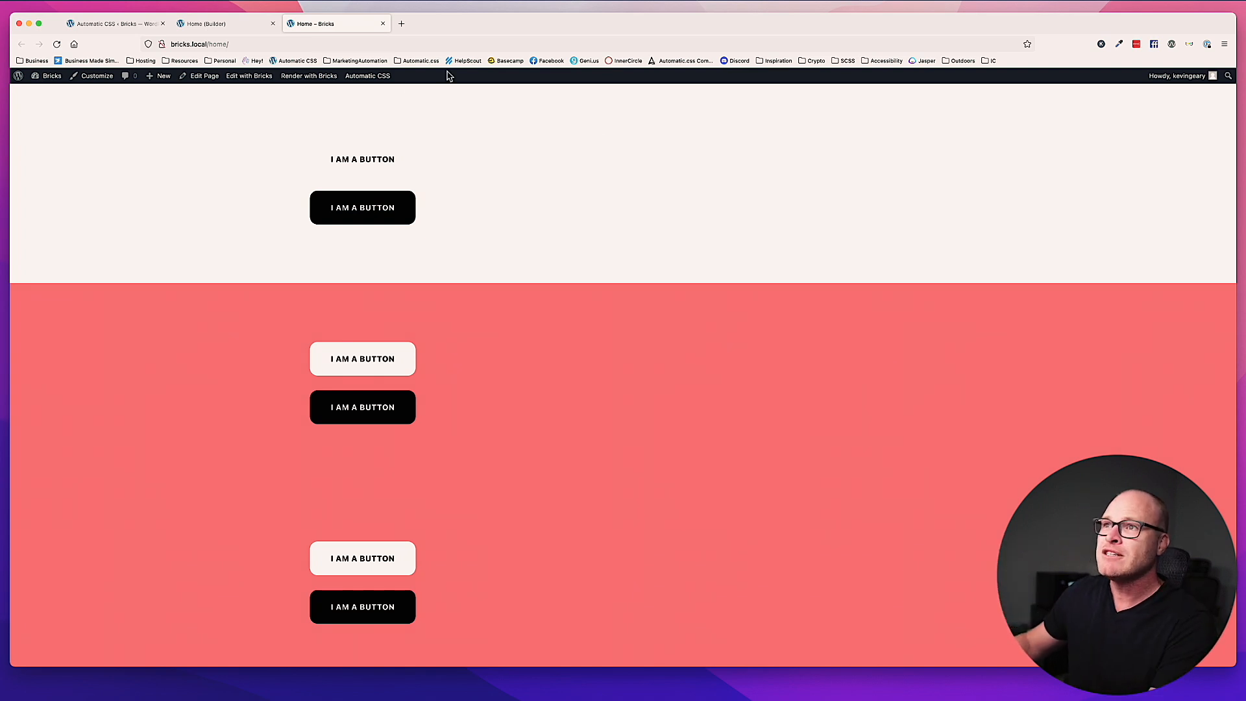
Set the Scroll Offset to 100 px in the Automatic.css options and save the changes.
click(220, 26)
click(115, 24)
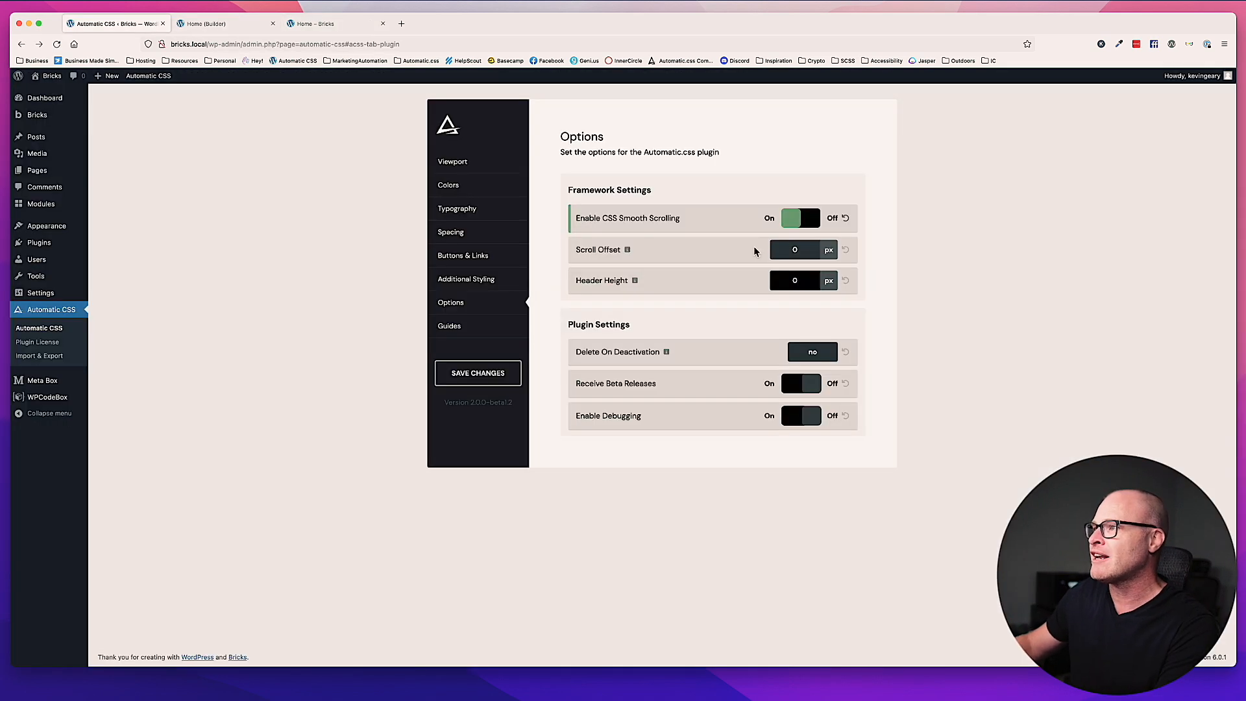
click(786, 253)
key(BackSpace)
text(100)
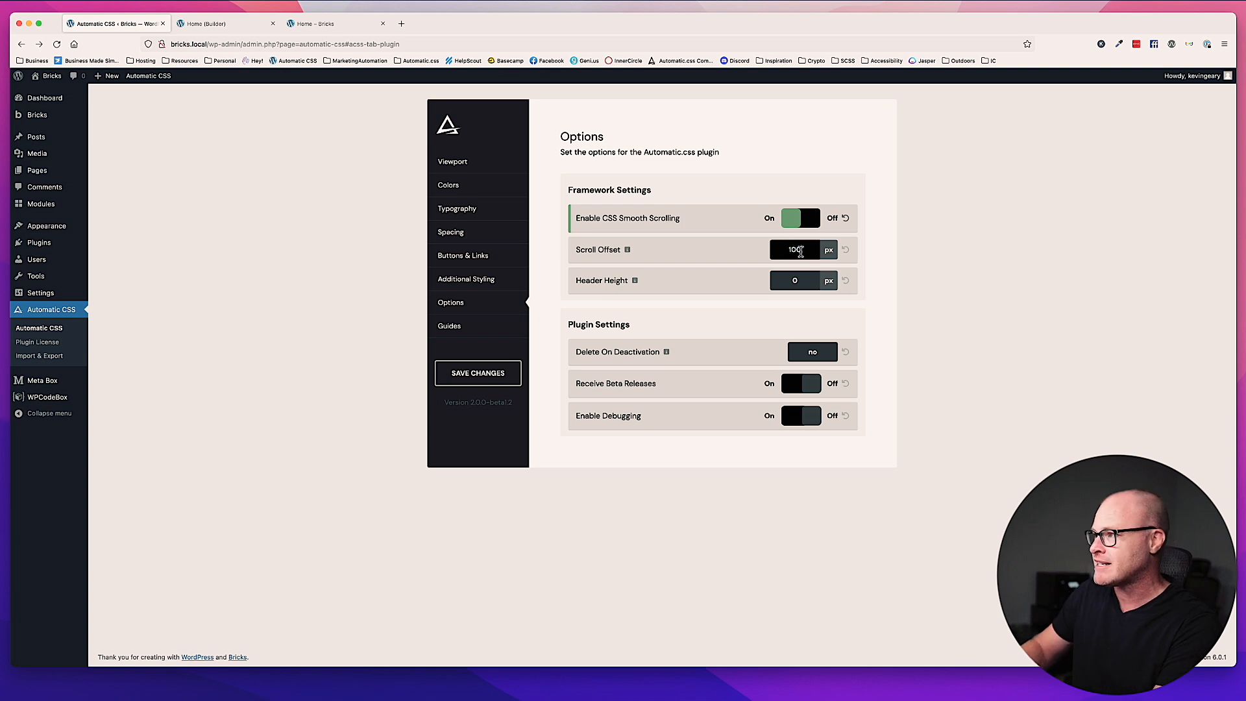
click(515, 369)
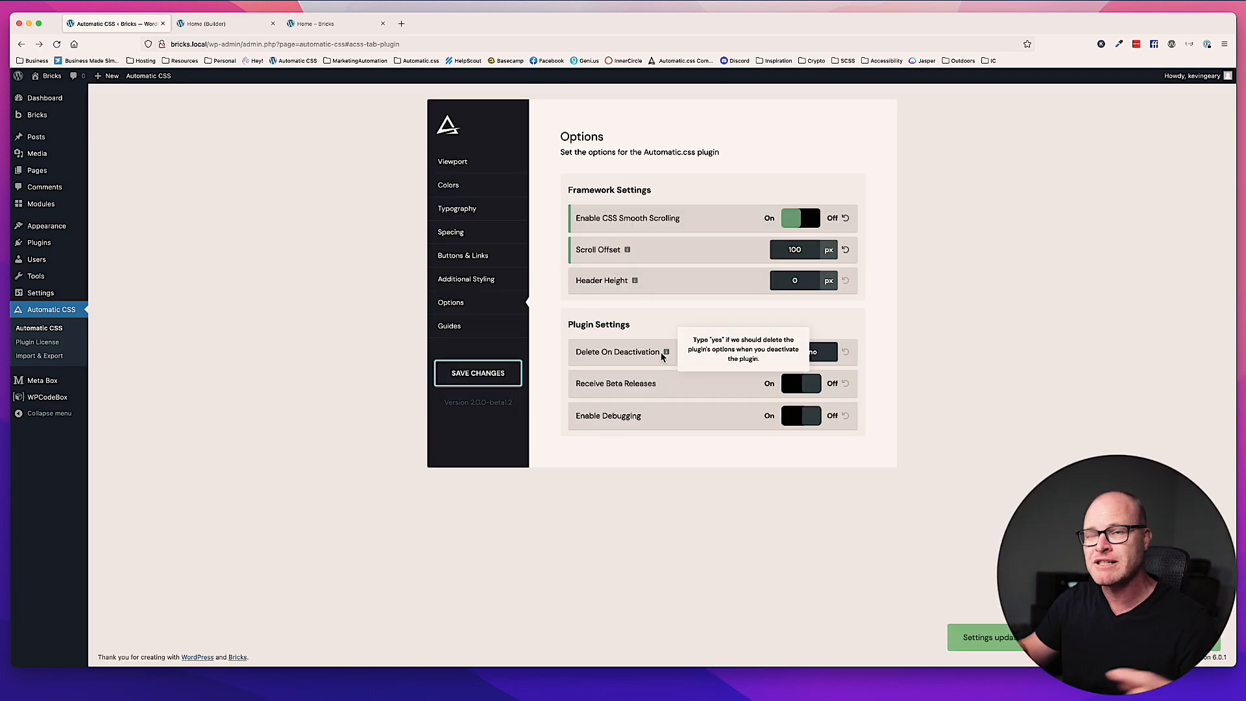
Reload the front-end view and follow the first button's link to check the effect of the scroll offset.
click(332, 26)
key(super+r)
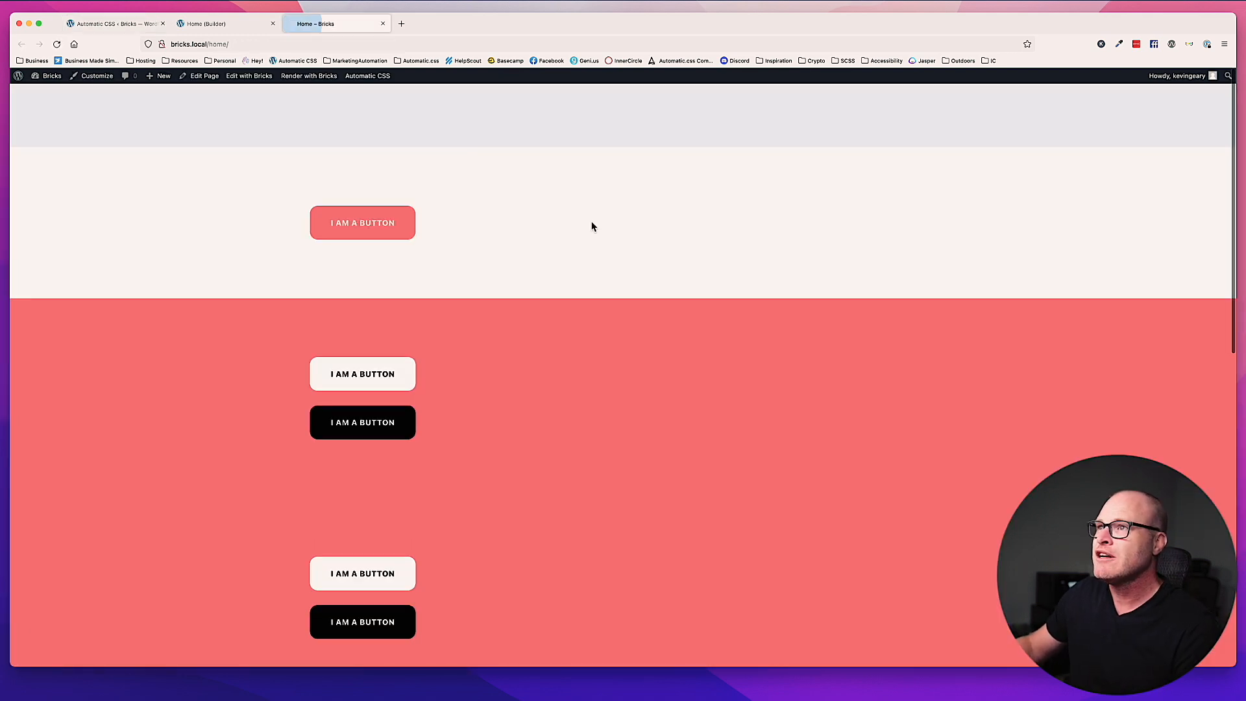
click(402, 230)
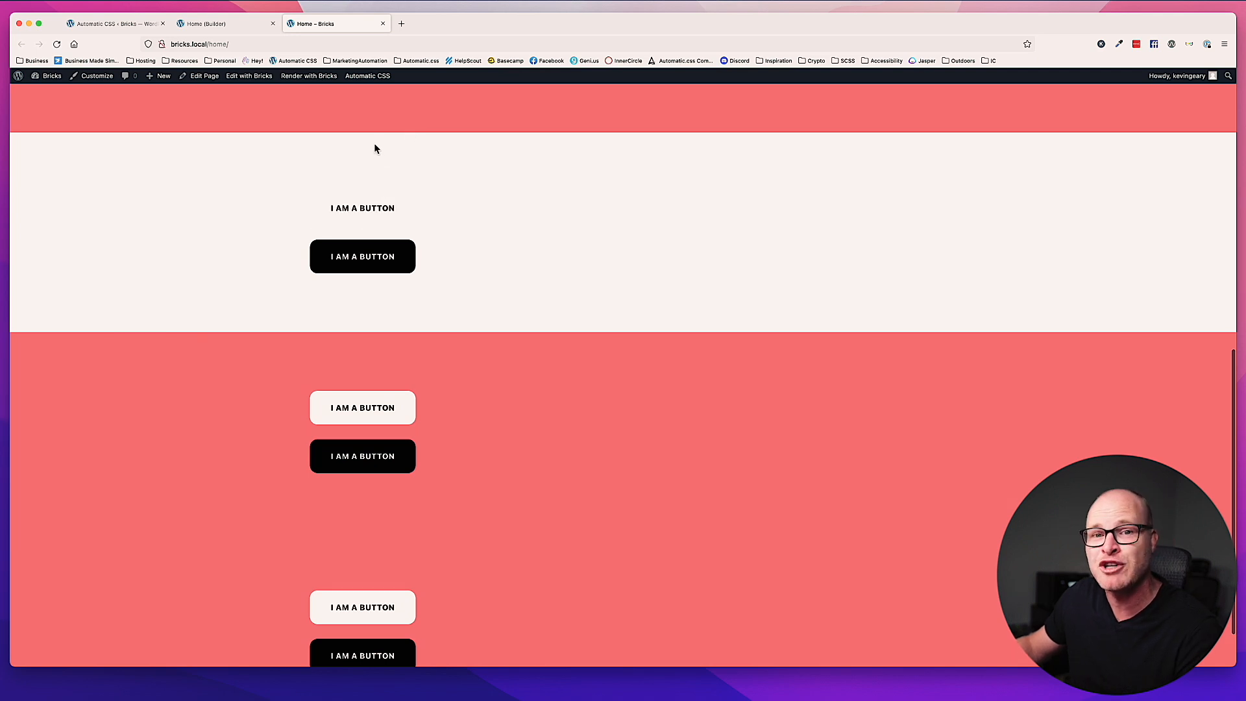
Set the Header Height to 80 px in the Automatic.css options and save the changes.
click(125, 28)
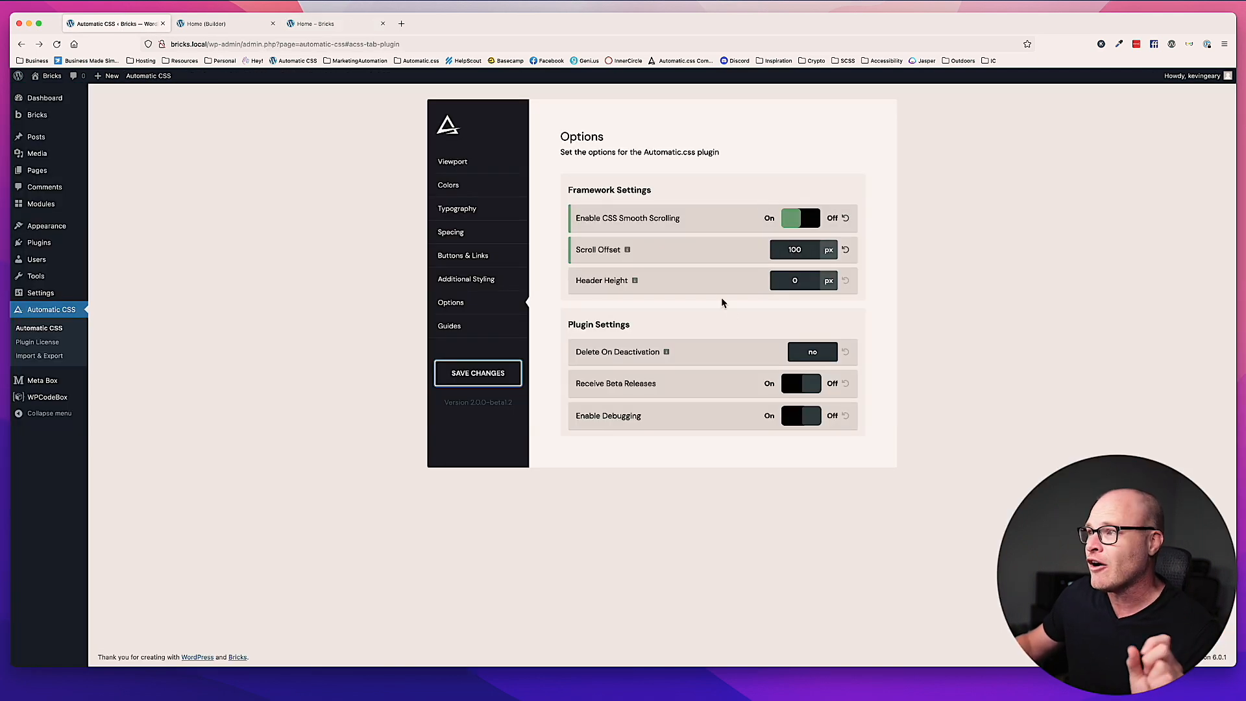
click(798, 281)
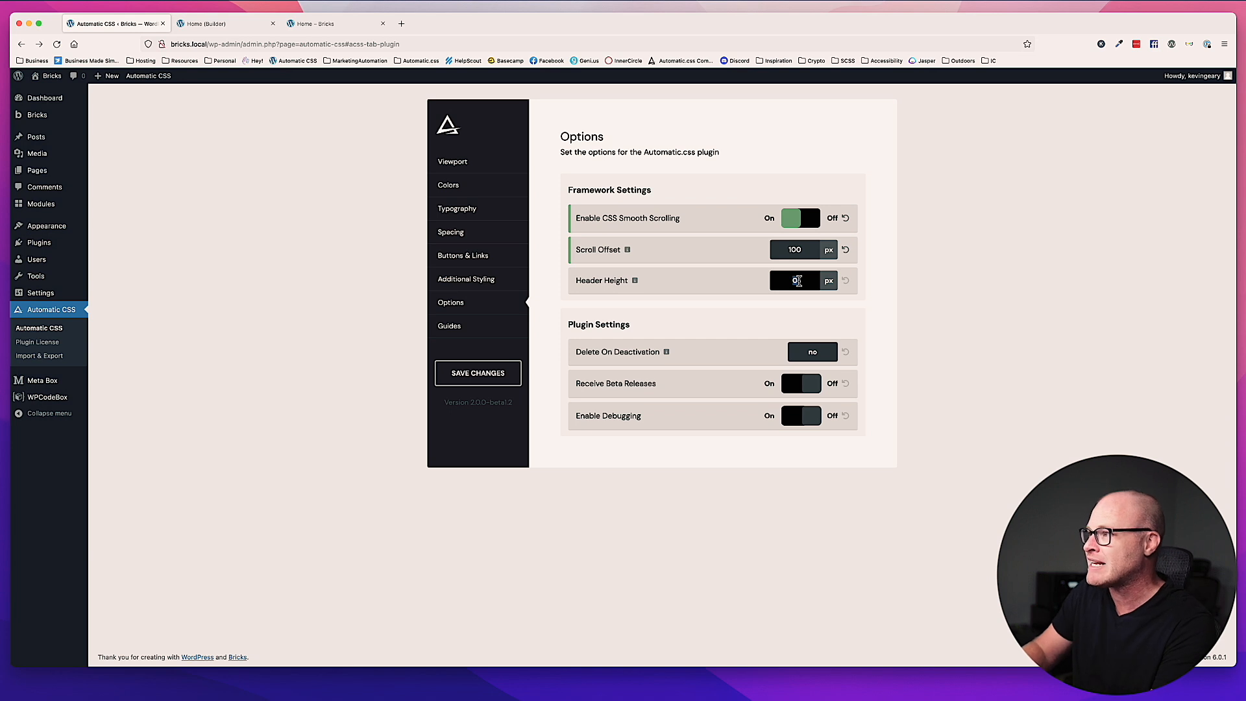
text(80)
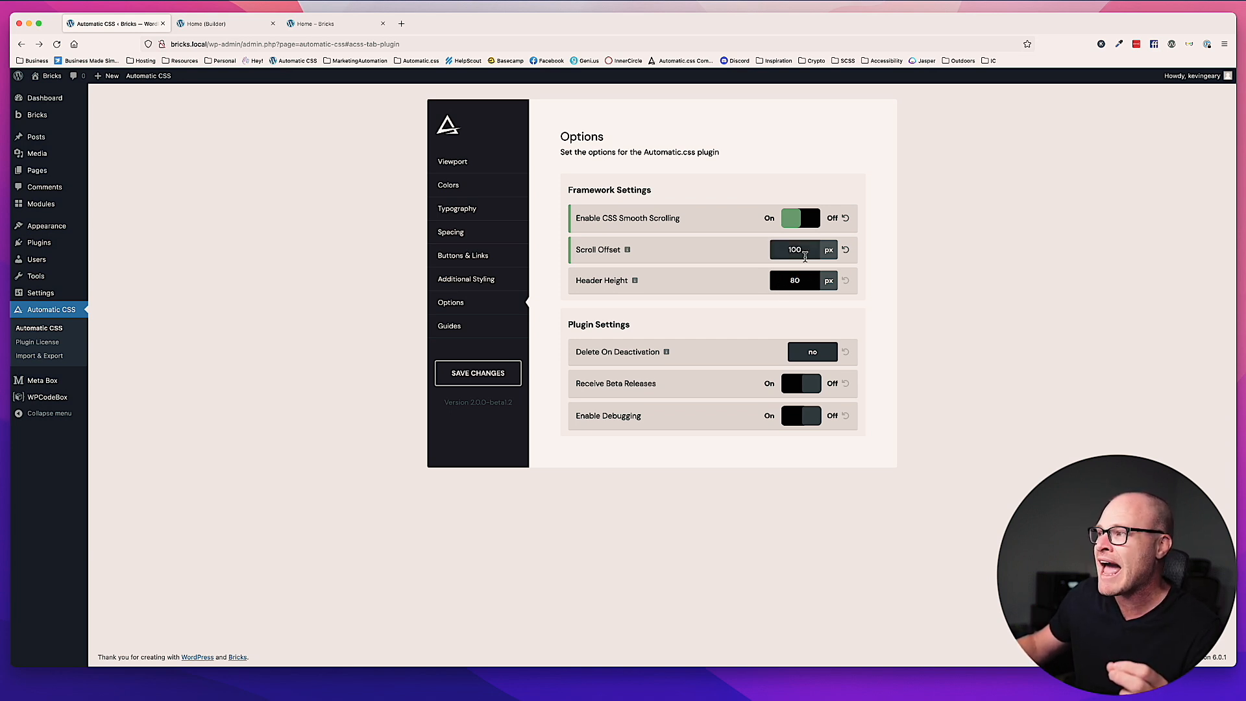
click(477, 380)
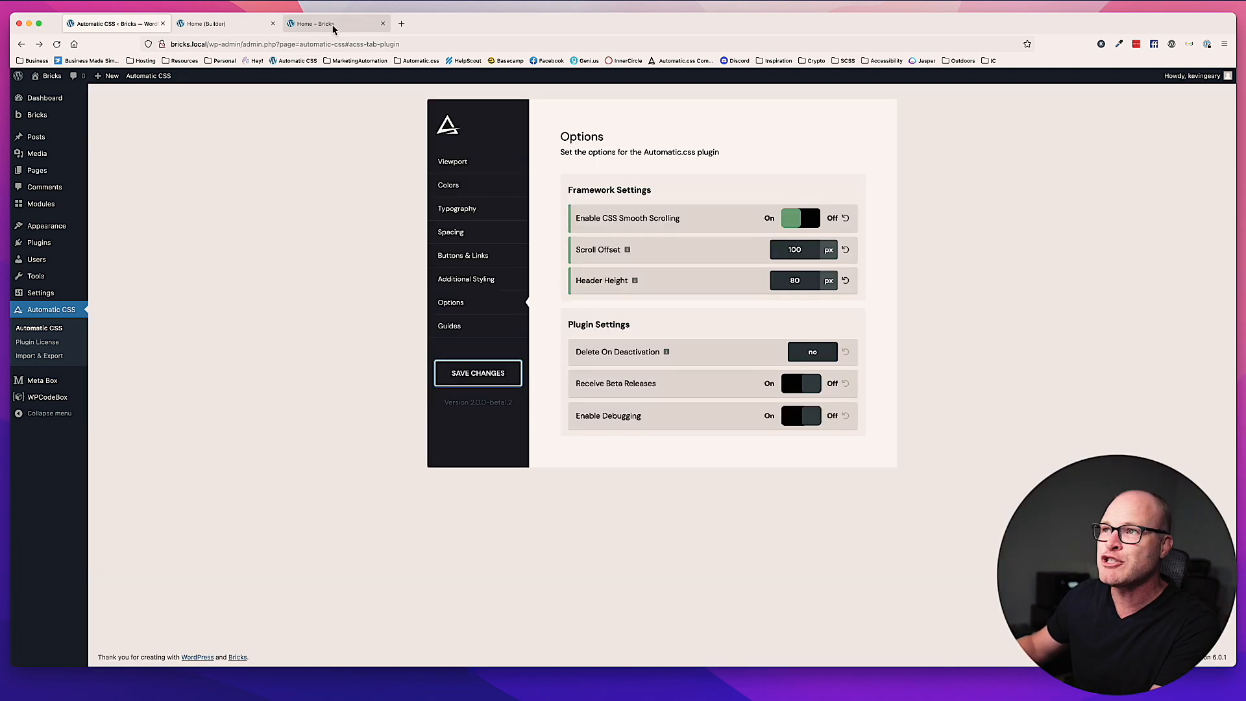
Reload the front-end view and check the #scroll section's landing position with the header height applied.
click(318, 24)
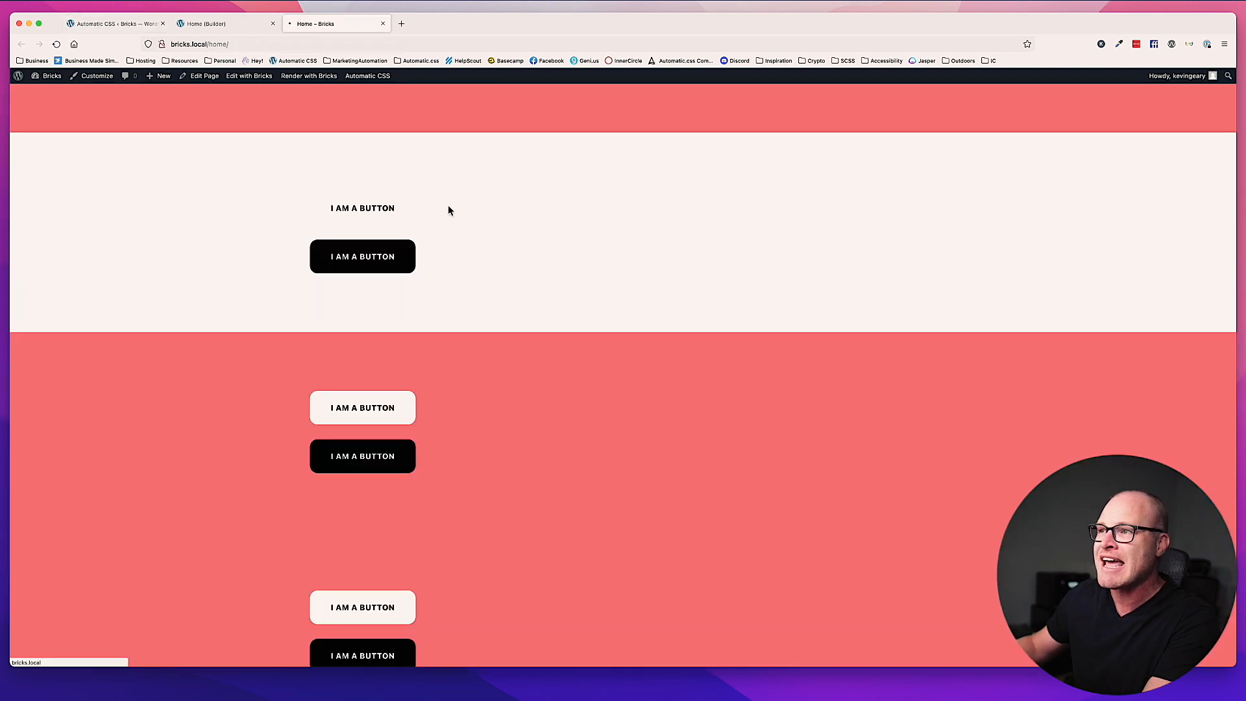
key(super+r)
scroll(668, 353, down, 8)
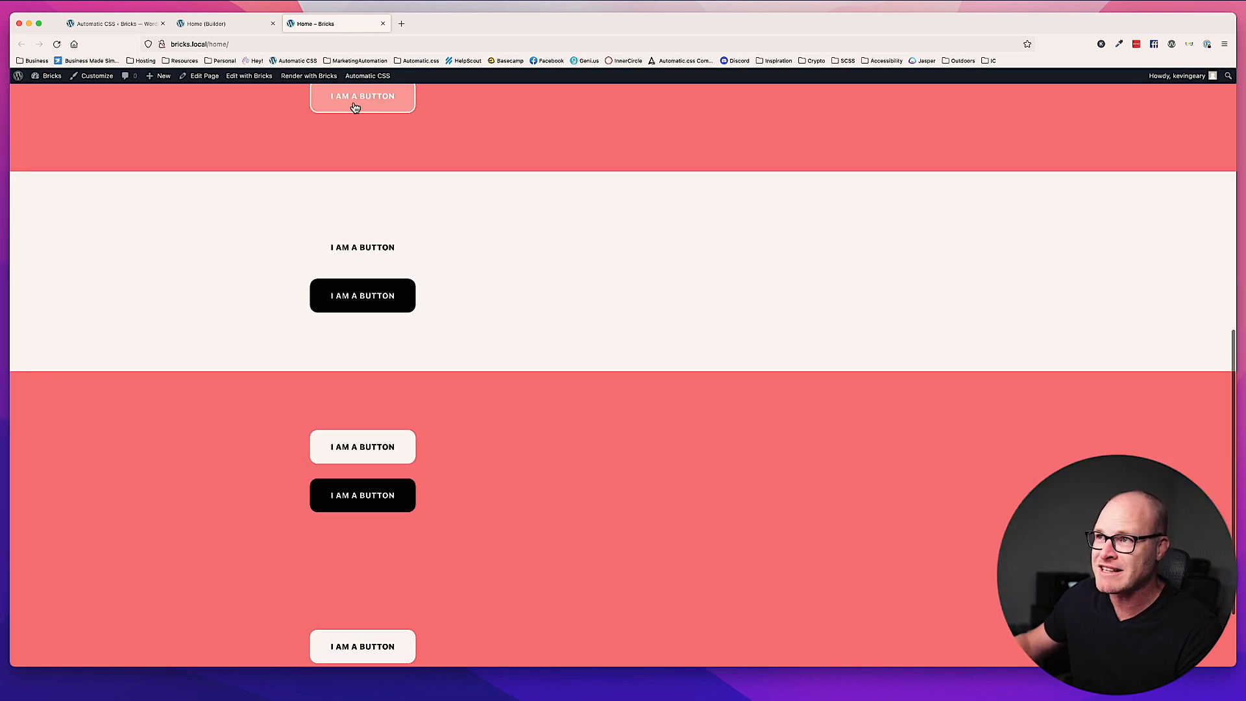
Reset the Scroll Offset to 0 px in the Automatic.css options and save the changes.
click(113, 25)
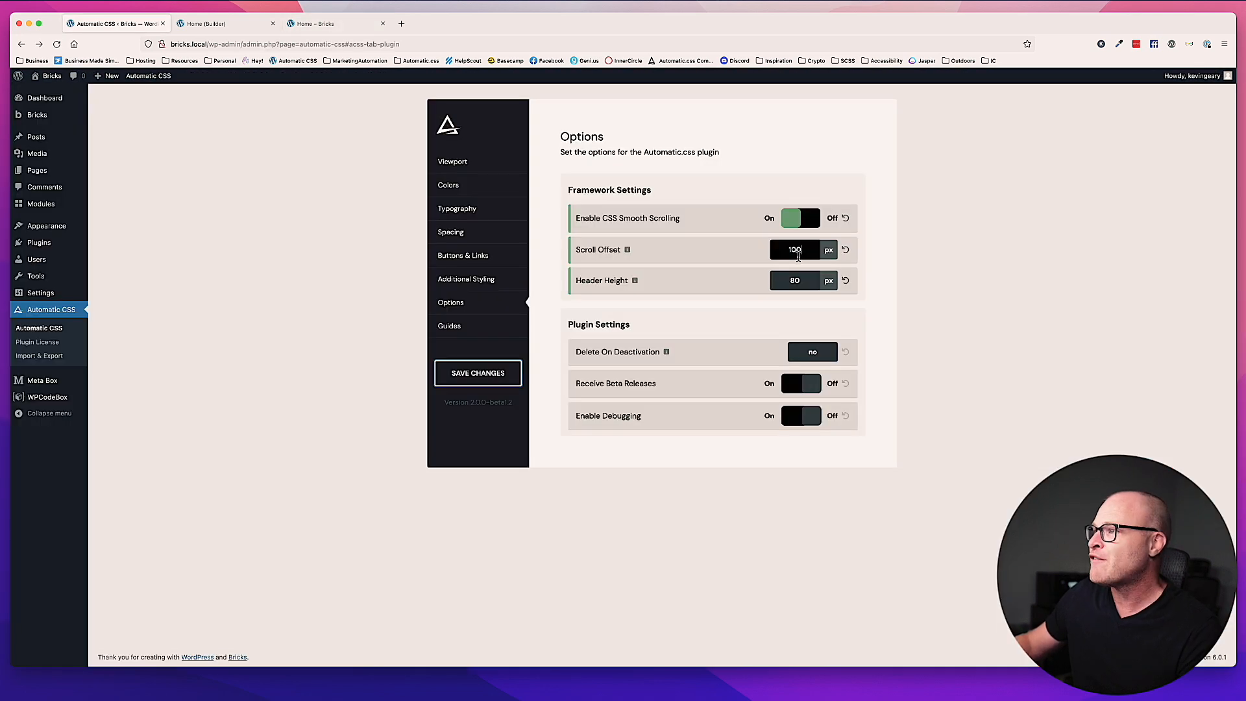
text(0)
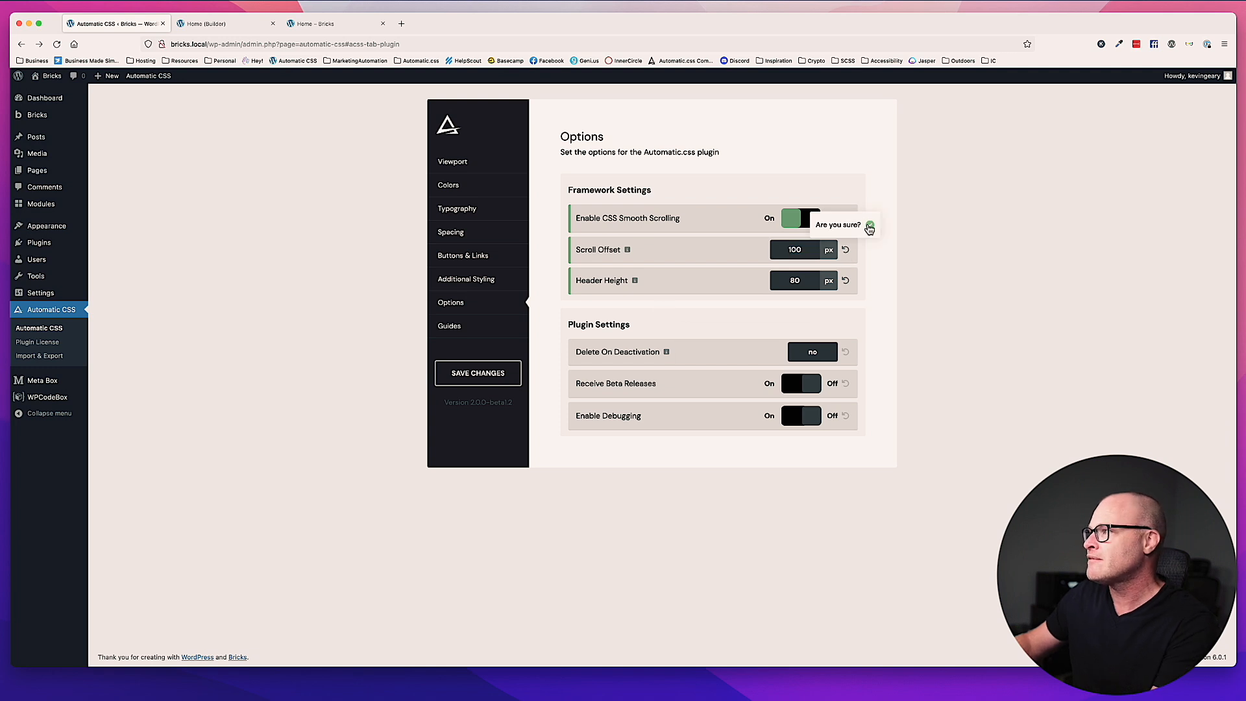
click(455, 377)
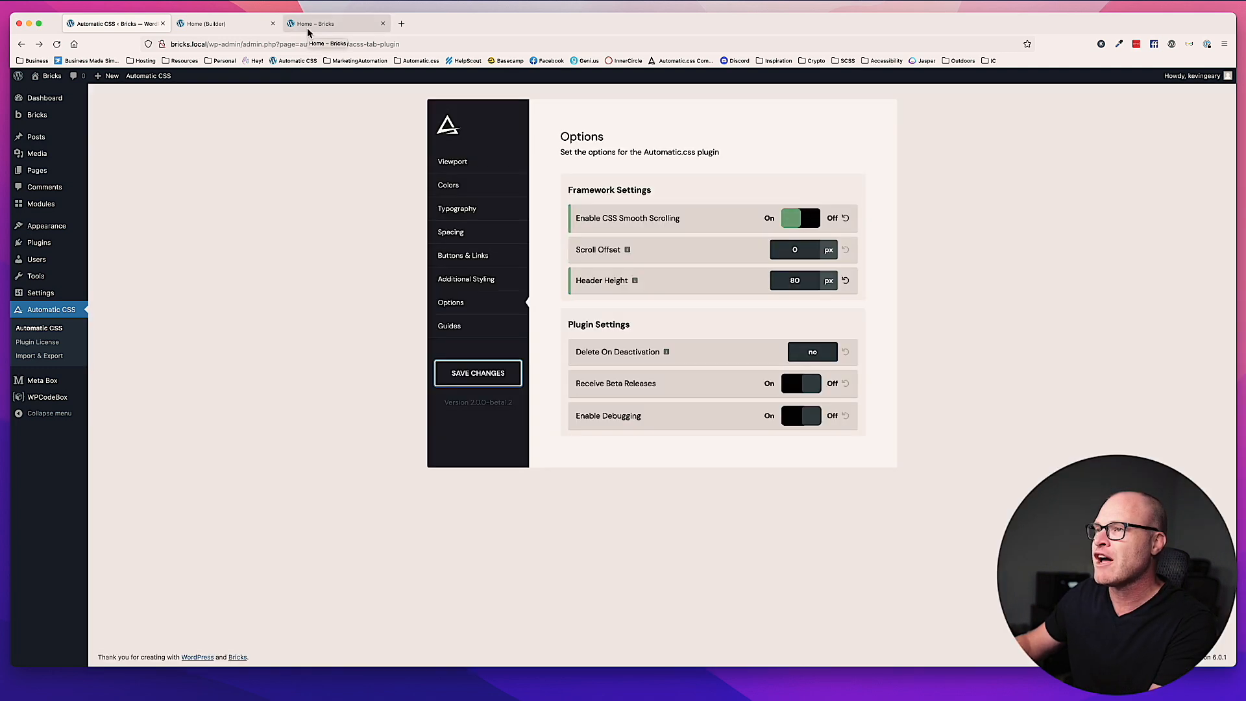
Reload the front-end home page and check where the button's link lands with only the header height applied.
click(312, 24)
key(super+r)
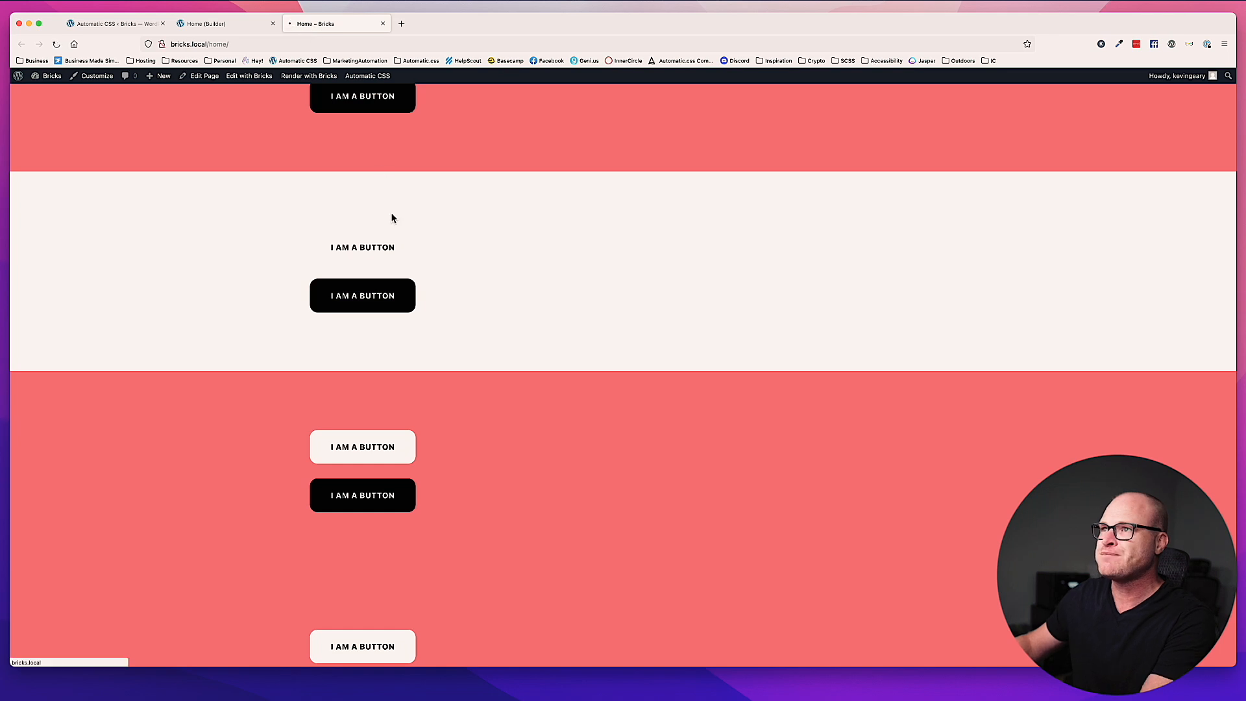
click(393, 222)
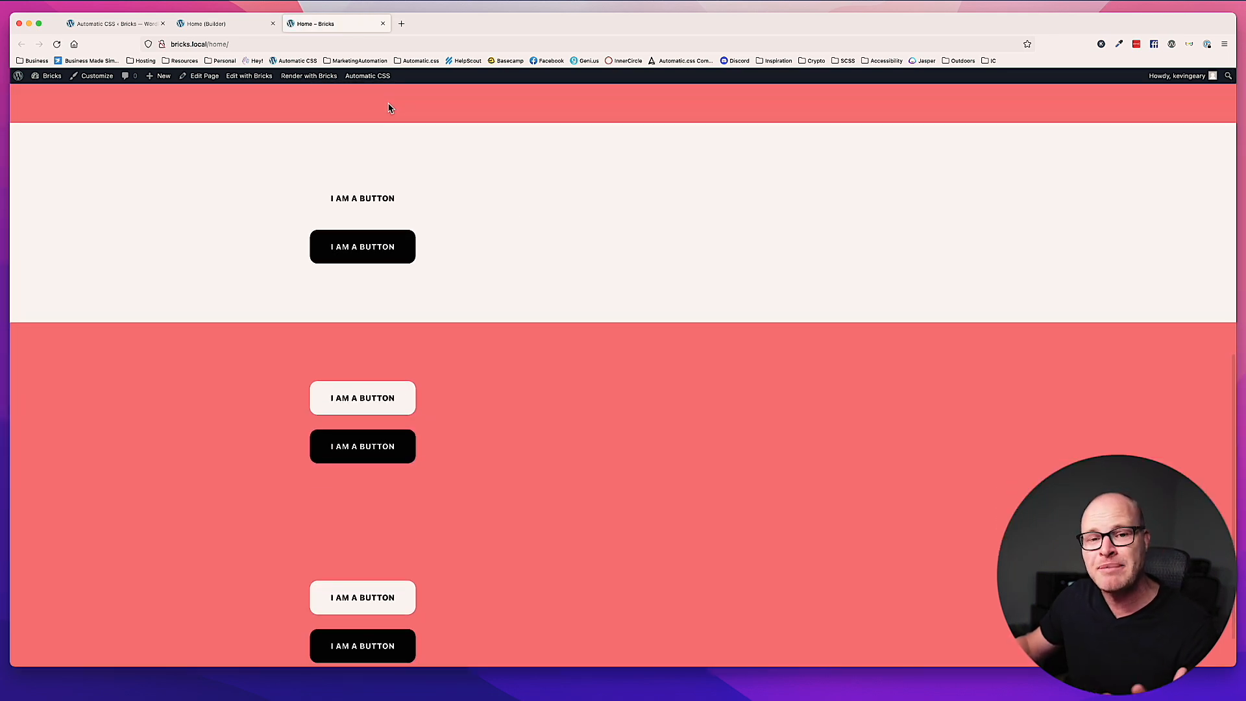
click(93, 25)
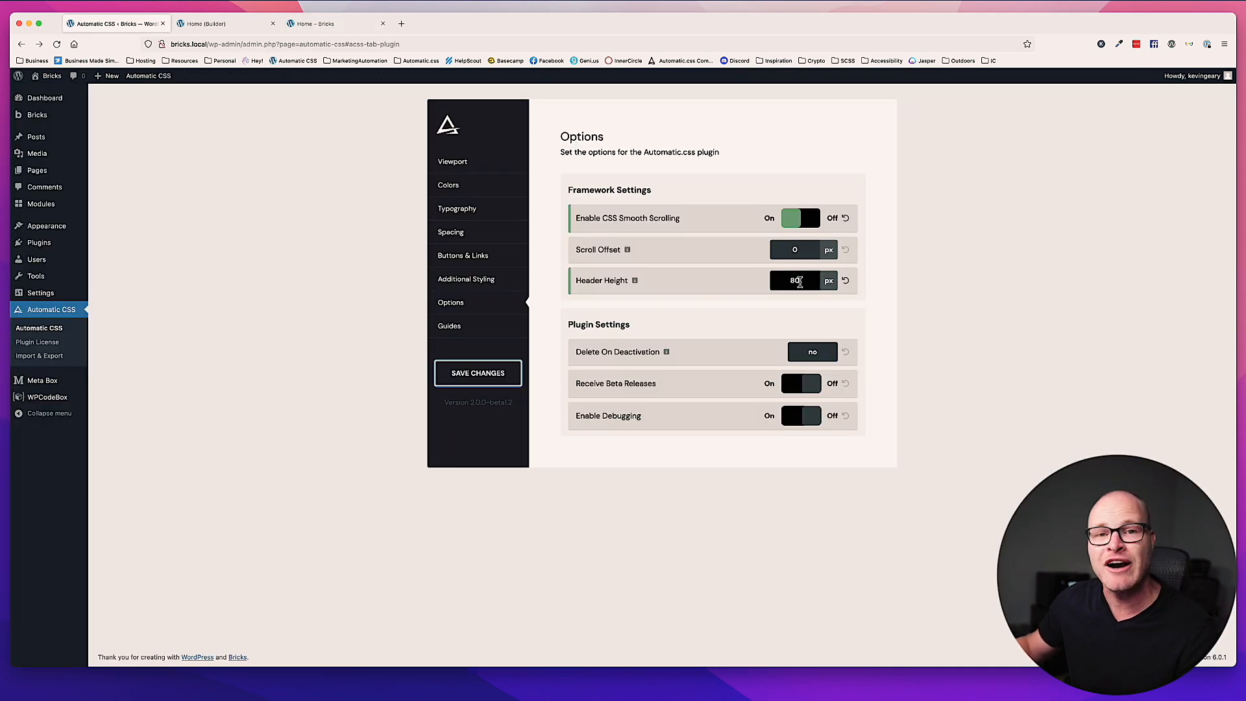
drag(805, 248, 778, 245)
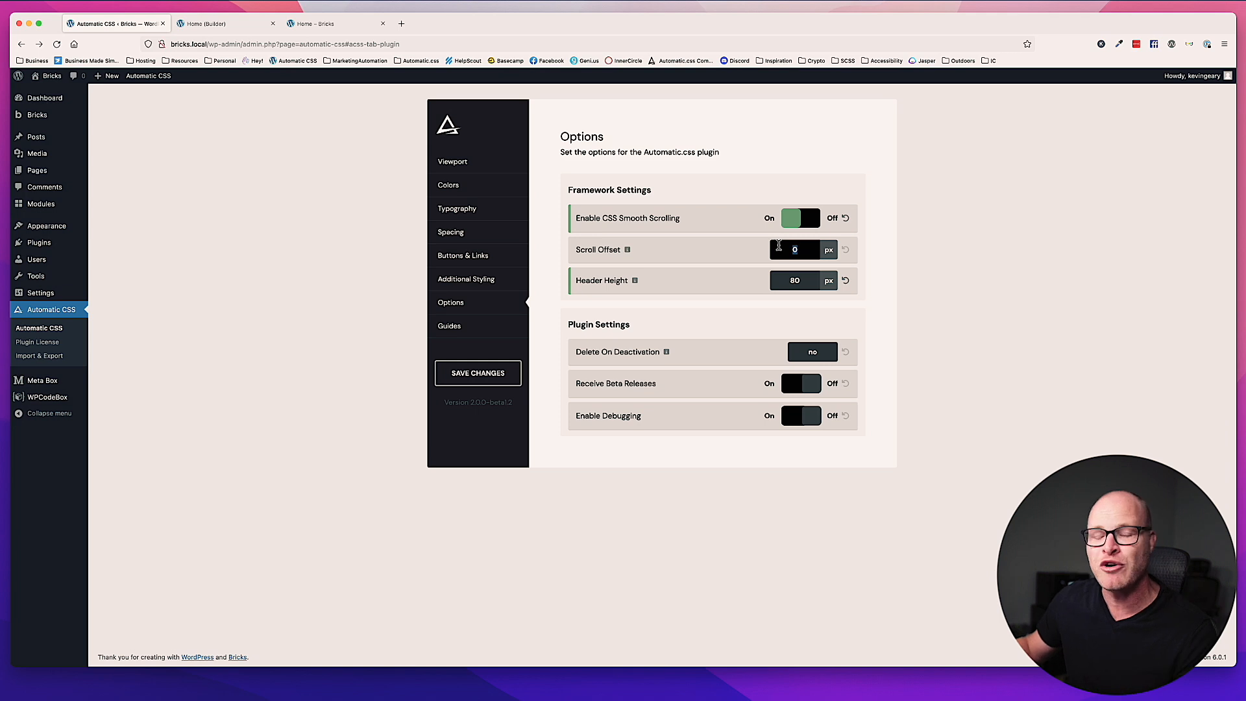
double_click(786, 278)
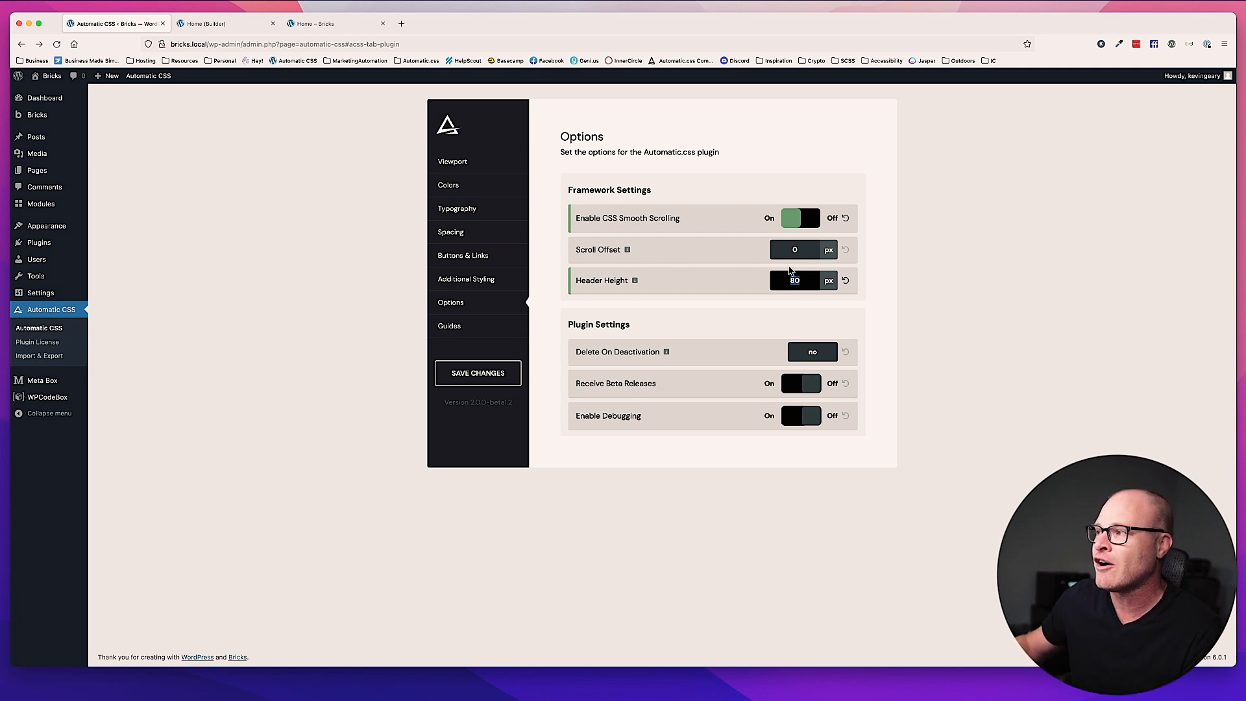
drag(808, 247, 755, 278)
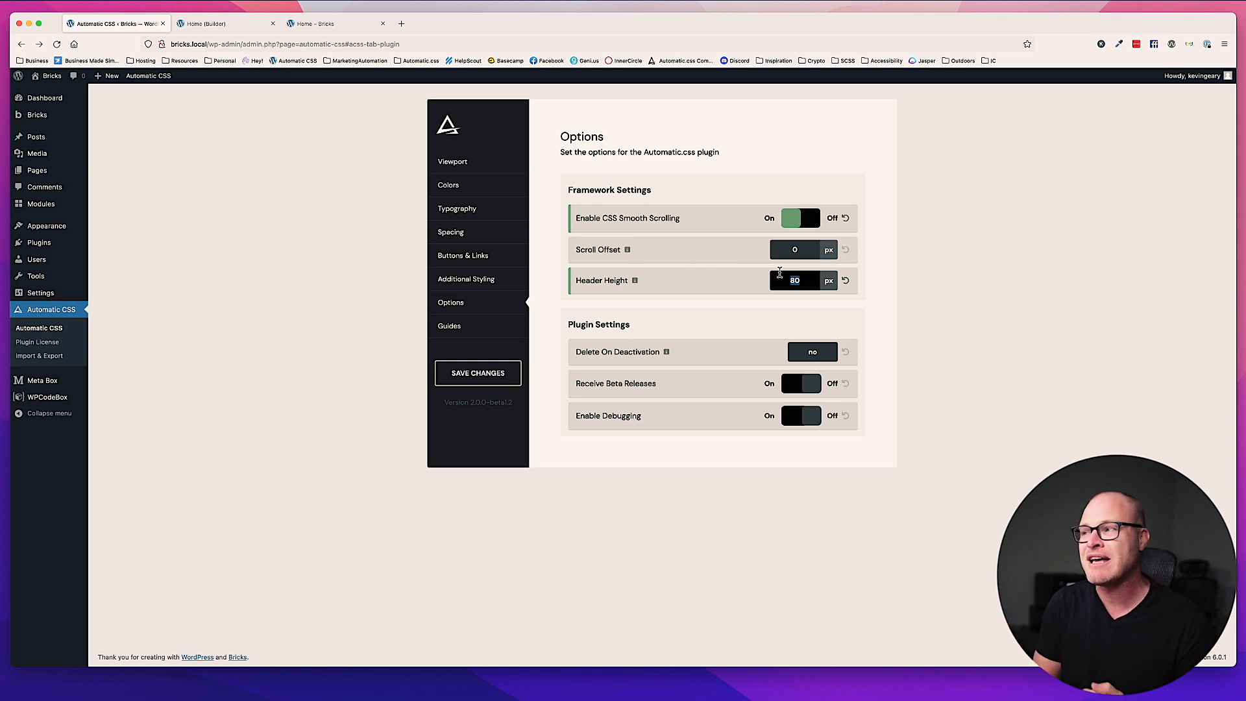
click(334, 23)
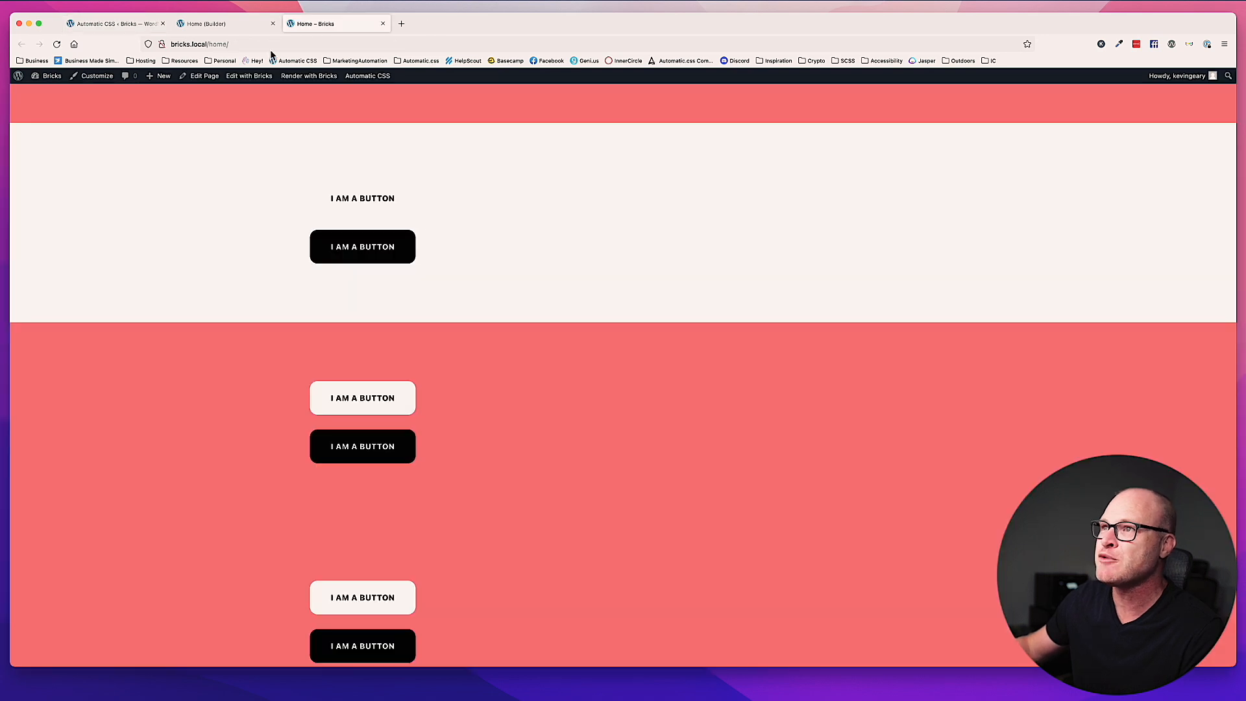
Leave the Home page builder and open the Grid Overlap module for editing with Bricks.
click(225, 24)
scroll(490, 199, up, 5)
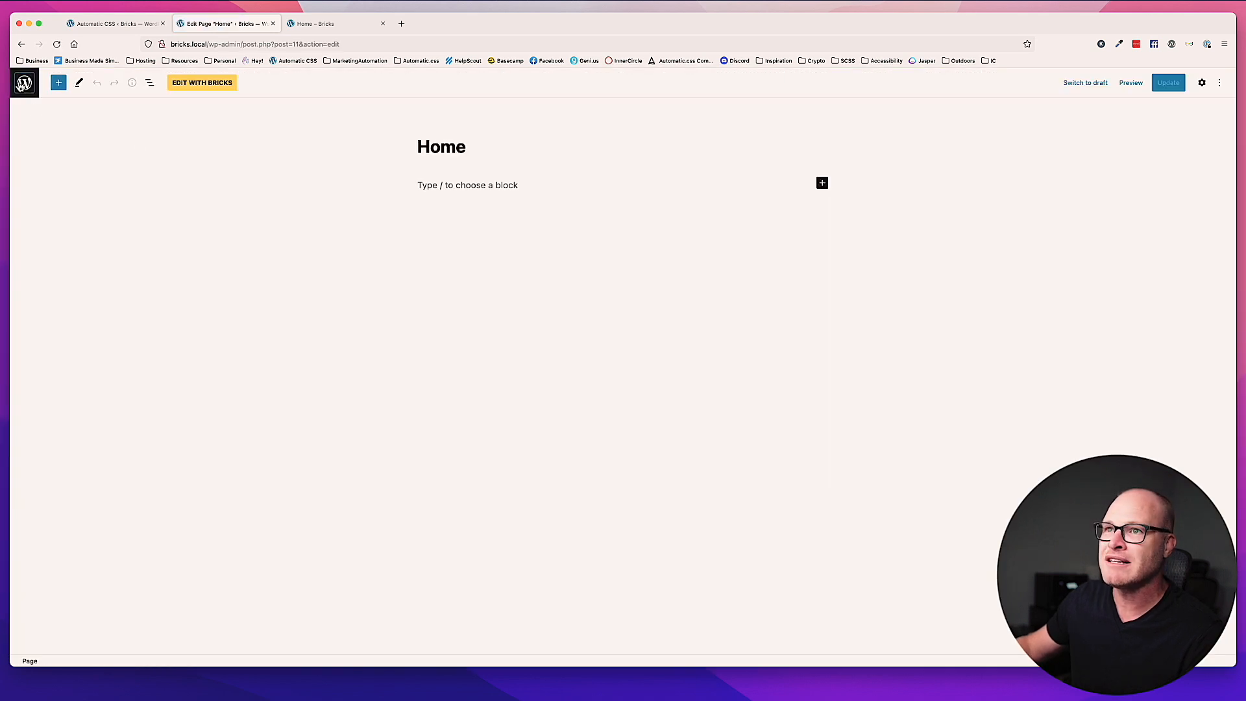
click(24, 83)
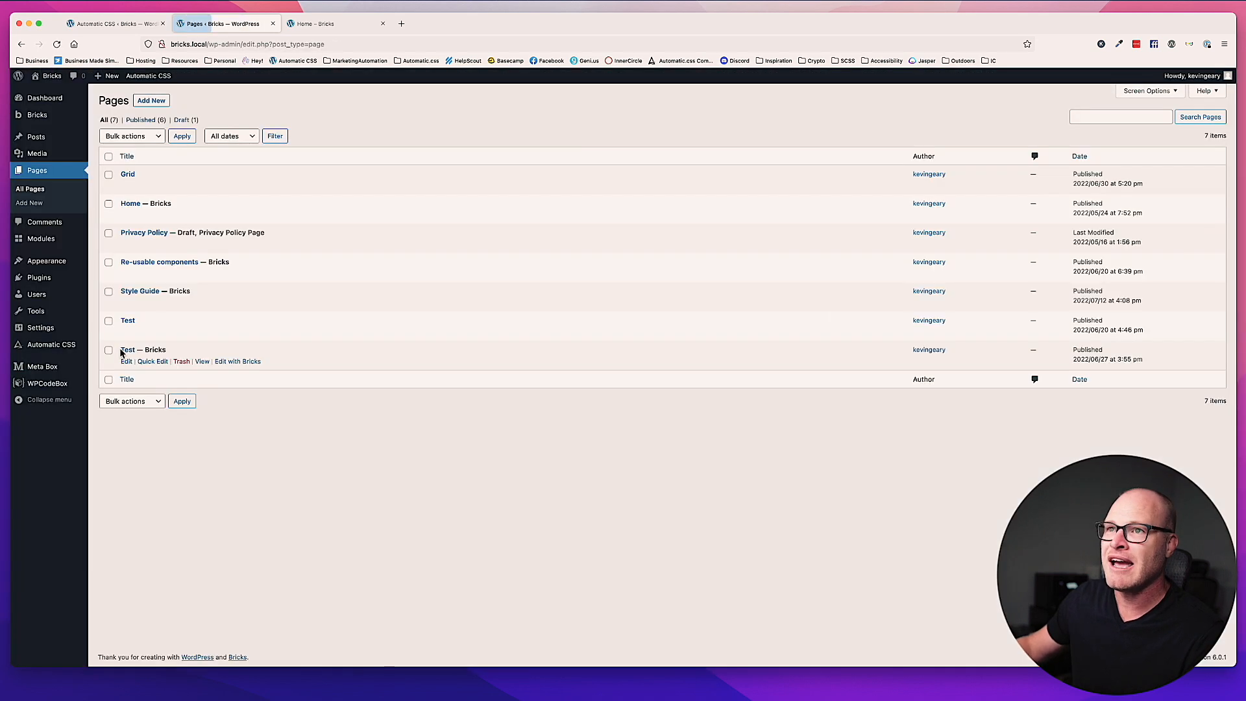
click(40, 238)
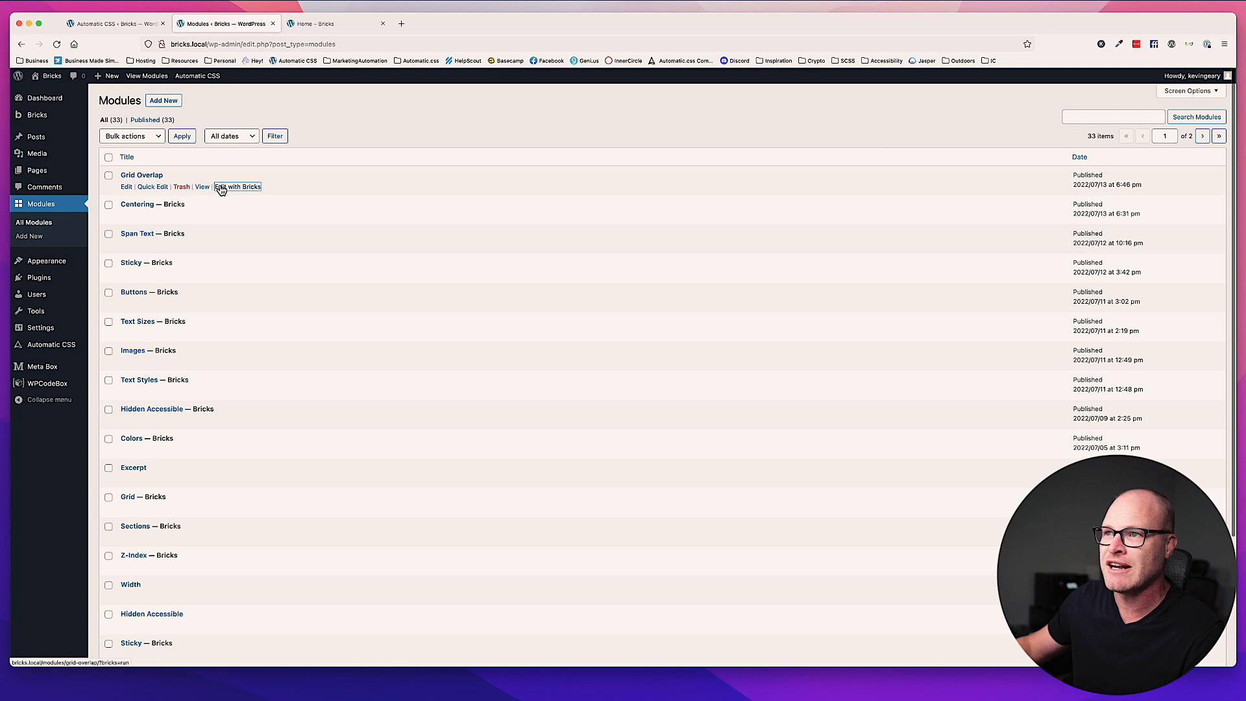
click(235, 185)
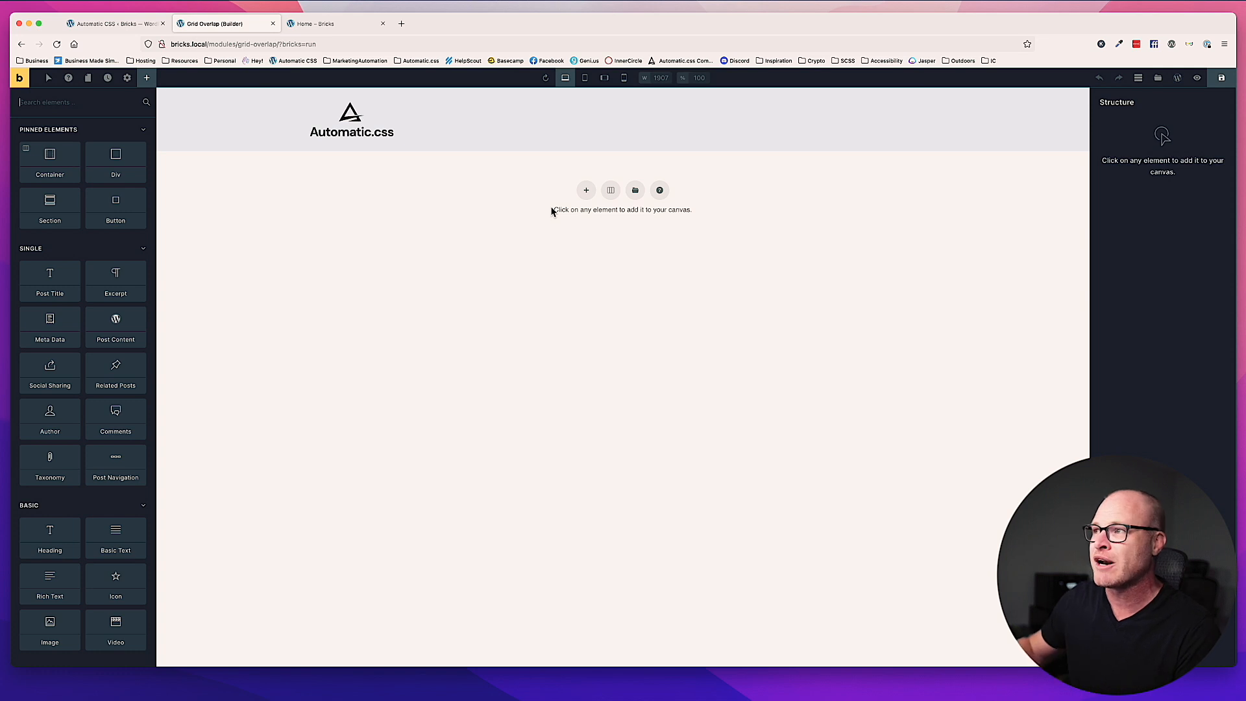
Add a section with a container to the empty canvas and insert a div inside the container.
click(587, 190)
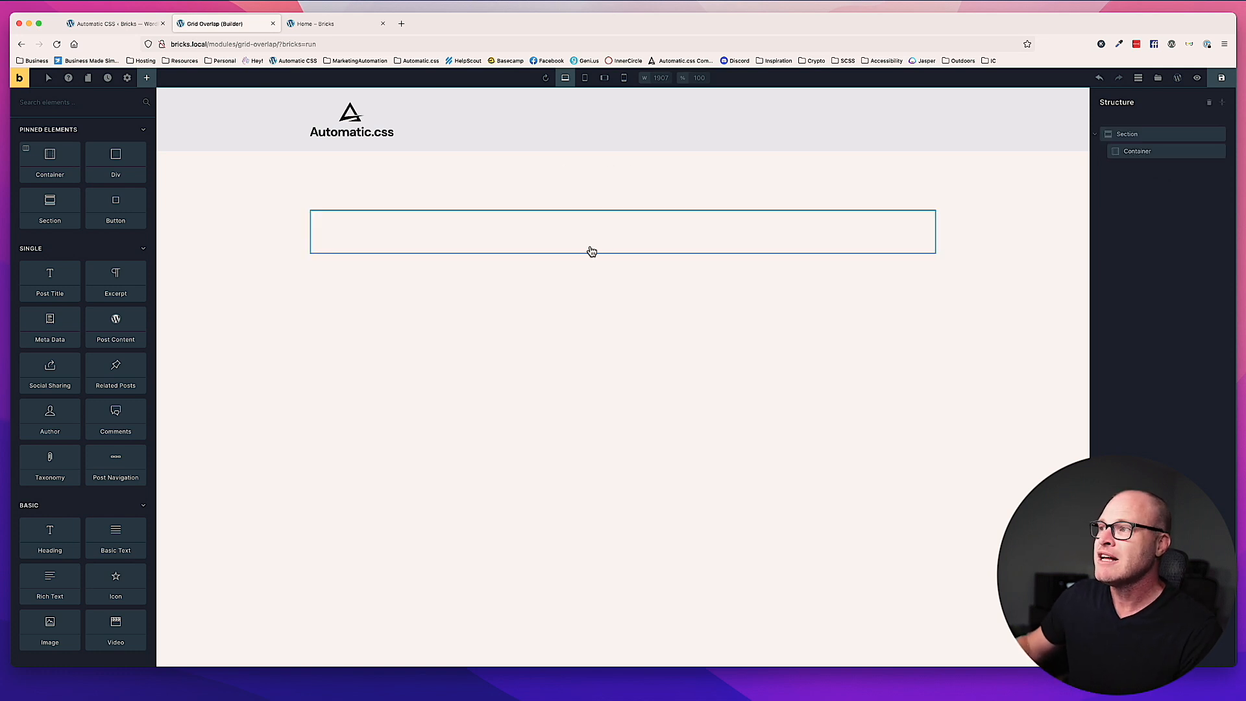
click(318, 242)
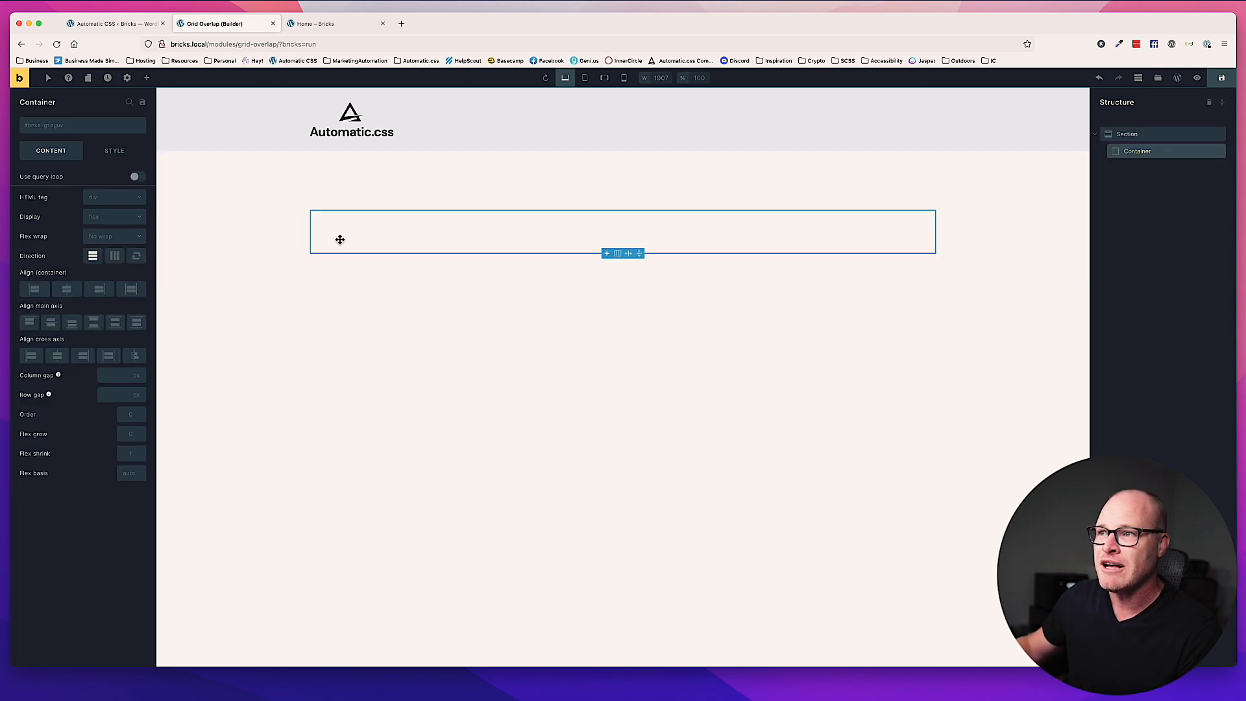
click(355, 186)
click(354, 226)
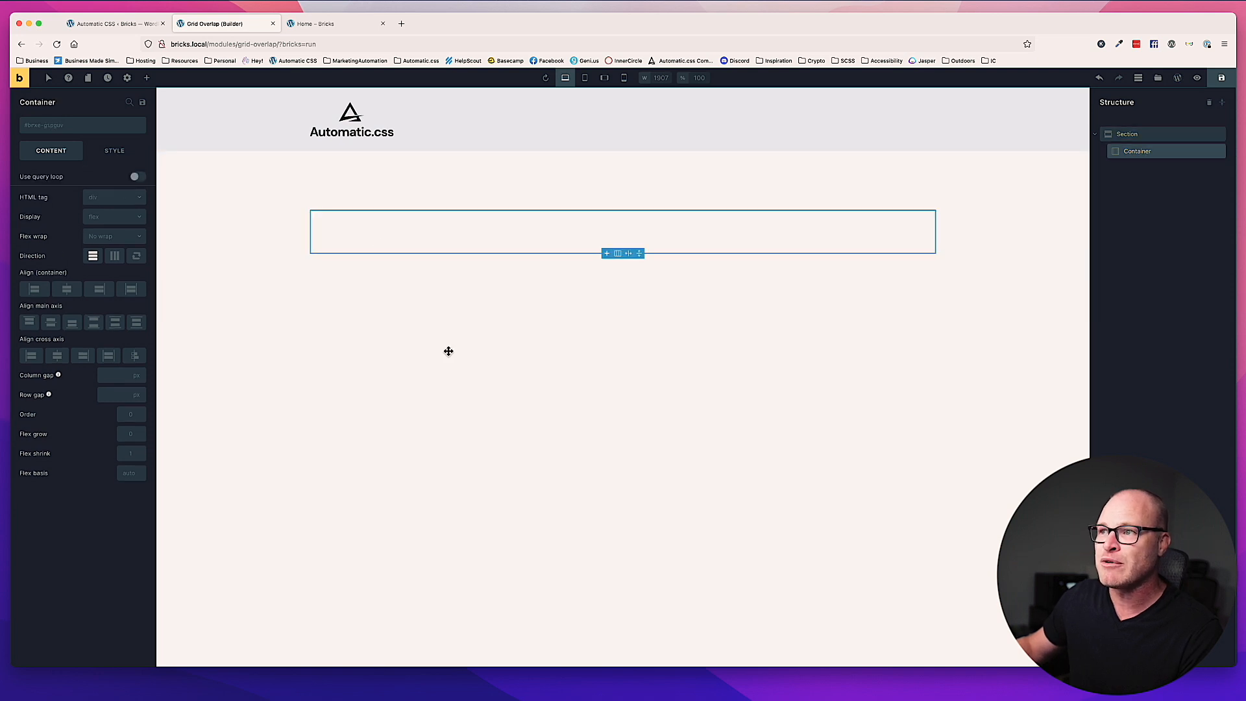
click(147, 78)
text(c)
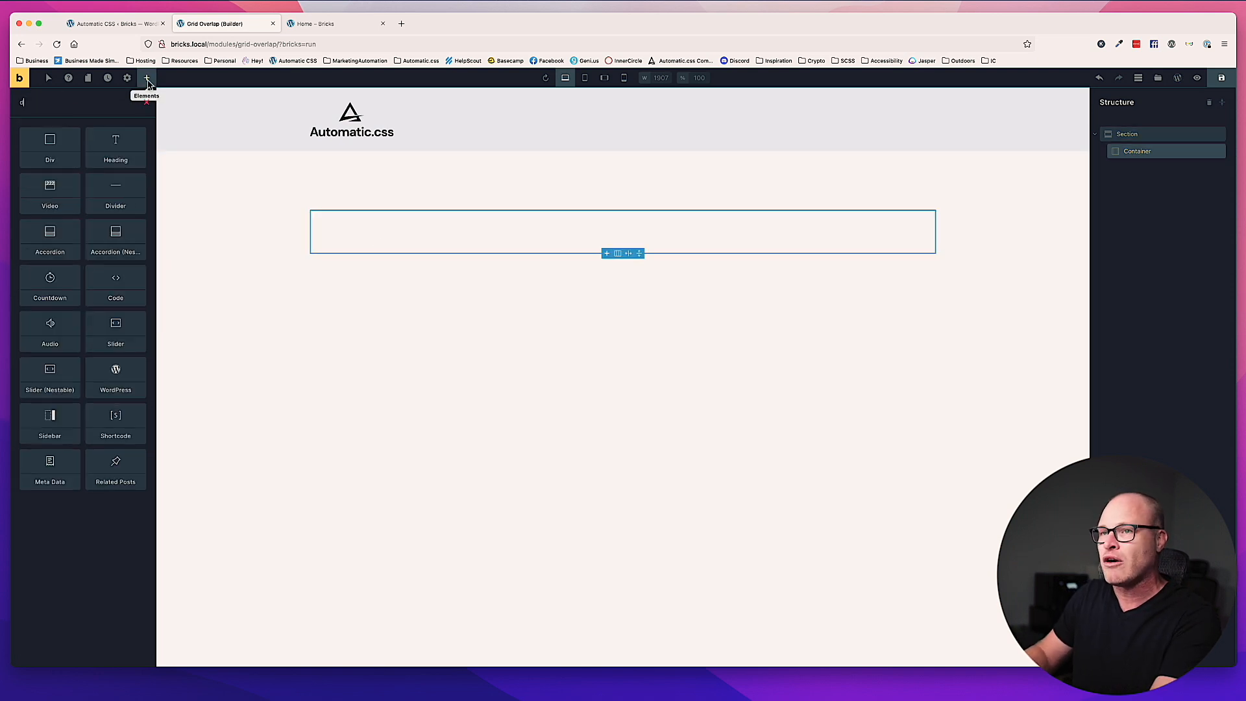
text(iv)
click(50, 144)
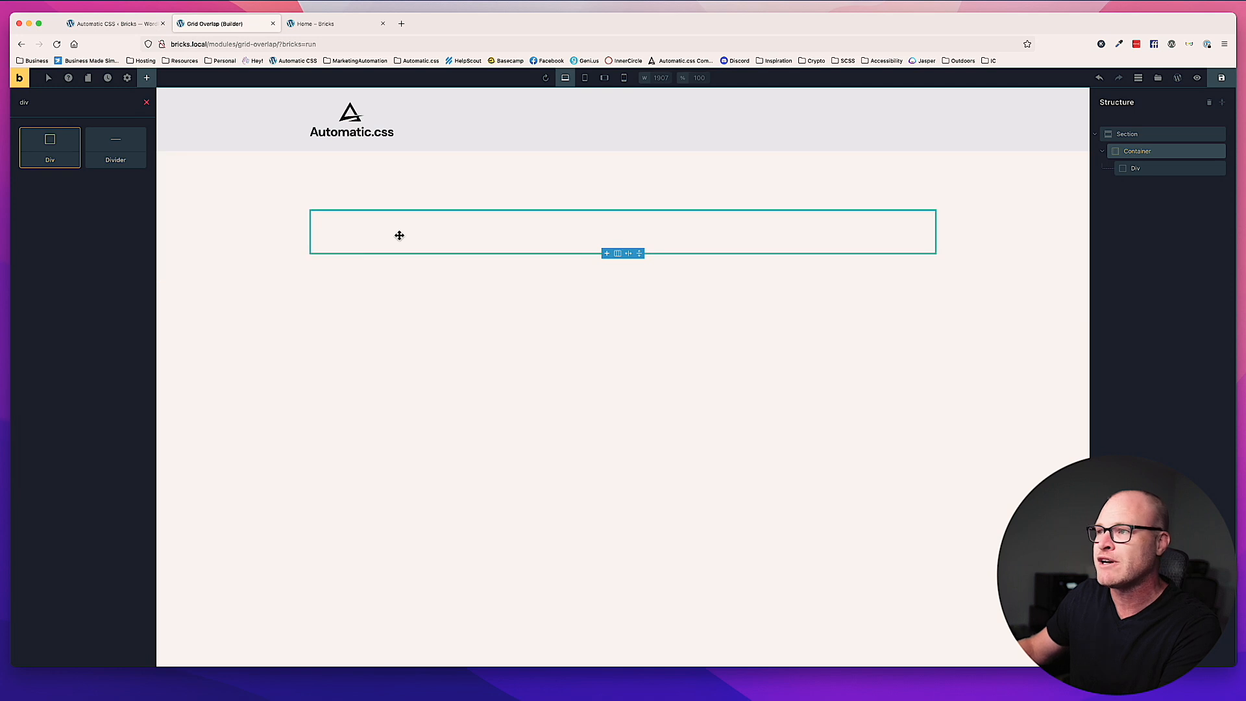
Assign the class grid--5 to the div inside the container.
click(1174, 171)
click(67, 127)
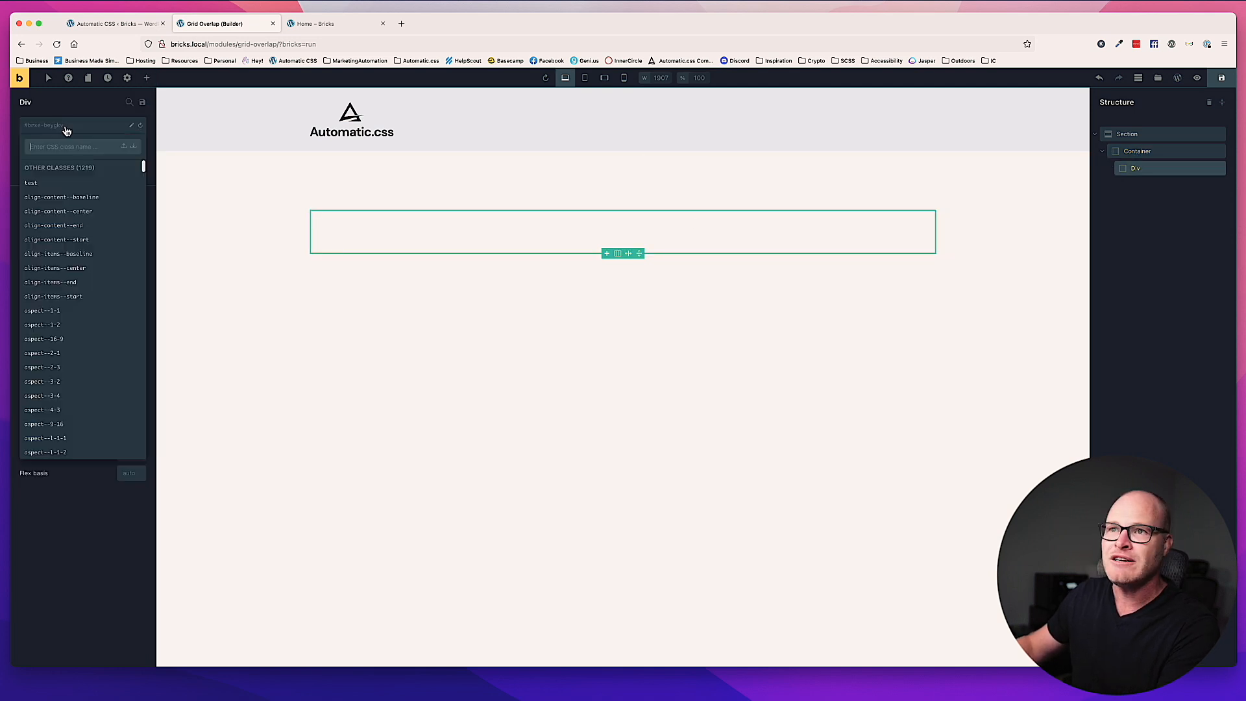
text(grid--5)
key(Return)
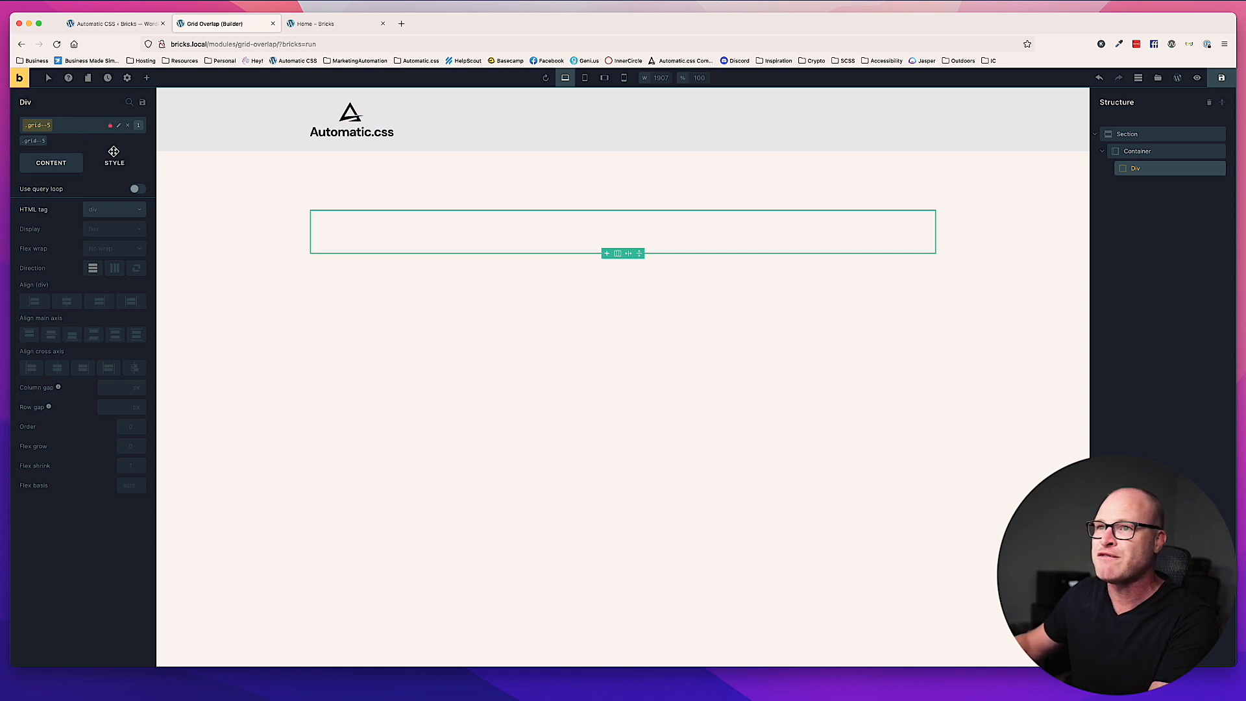
Nest a div inside the grid--5 div and duplicate it once.
click(146, 78)
text(div)
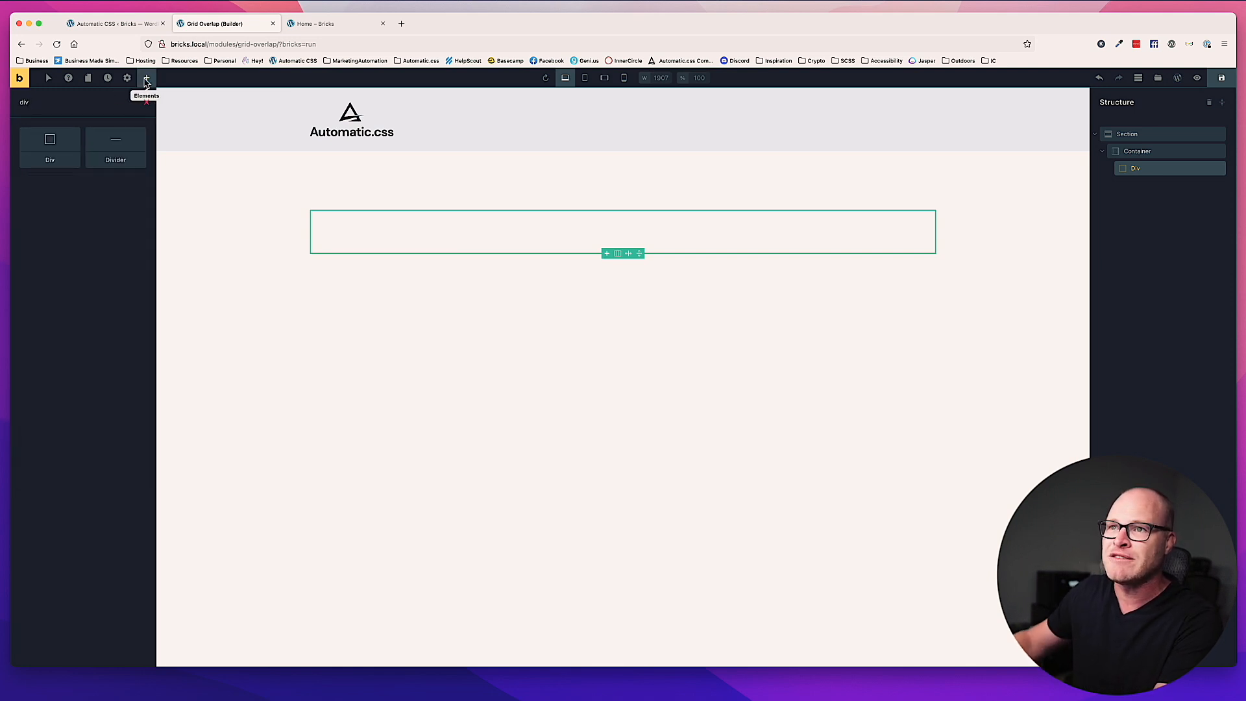
drag(50, 154, 390, 237)
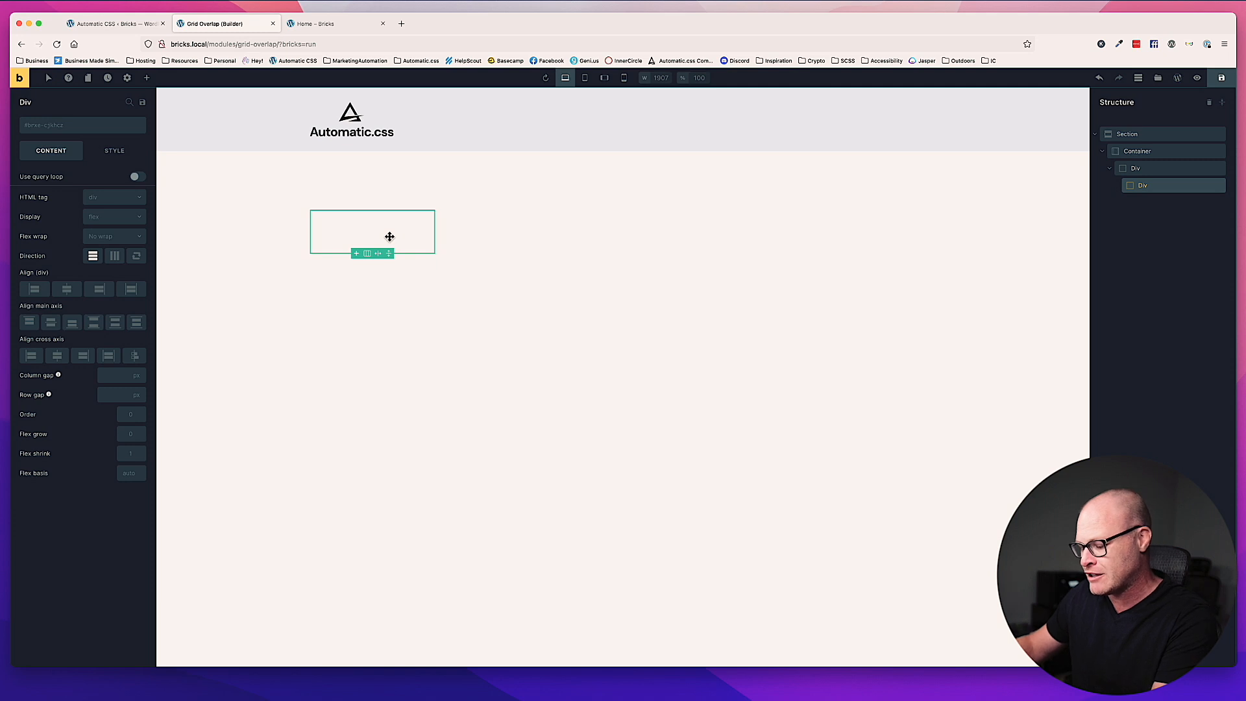
key(super+d)
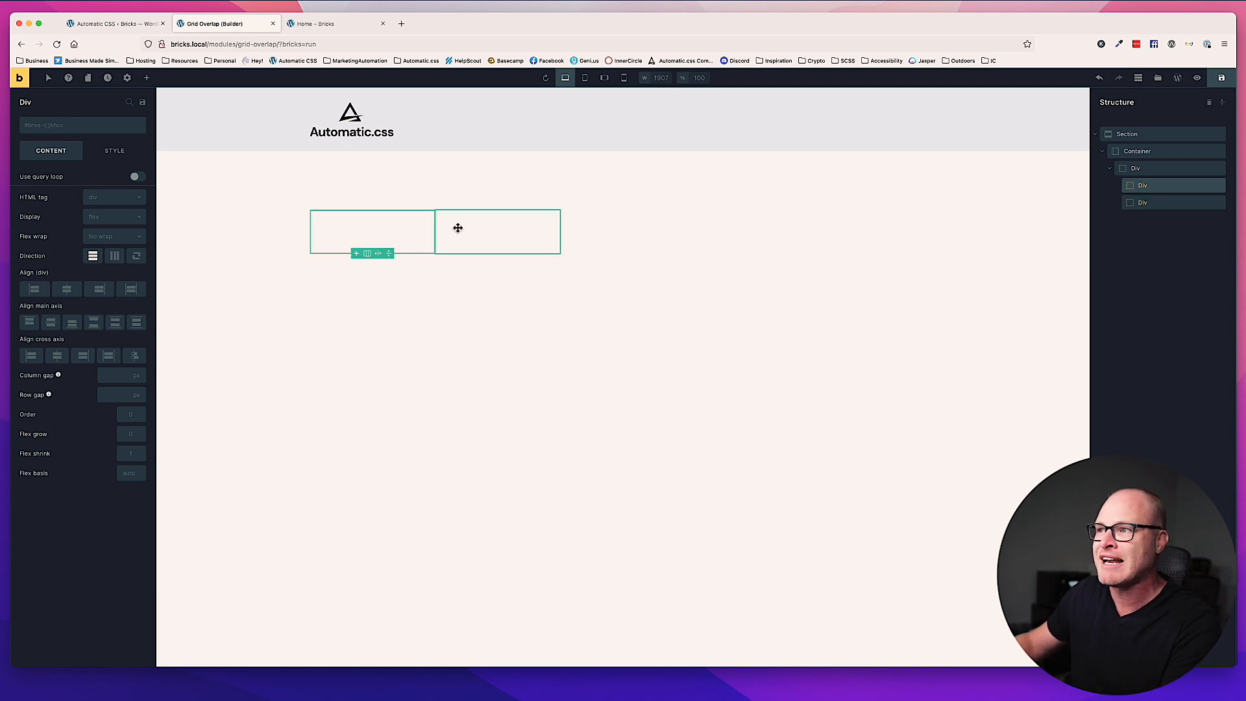
Insert an Image element into the first nested div of the grid.
click(416, 221)
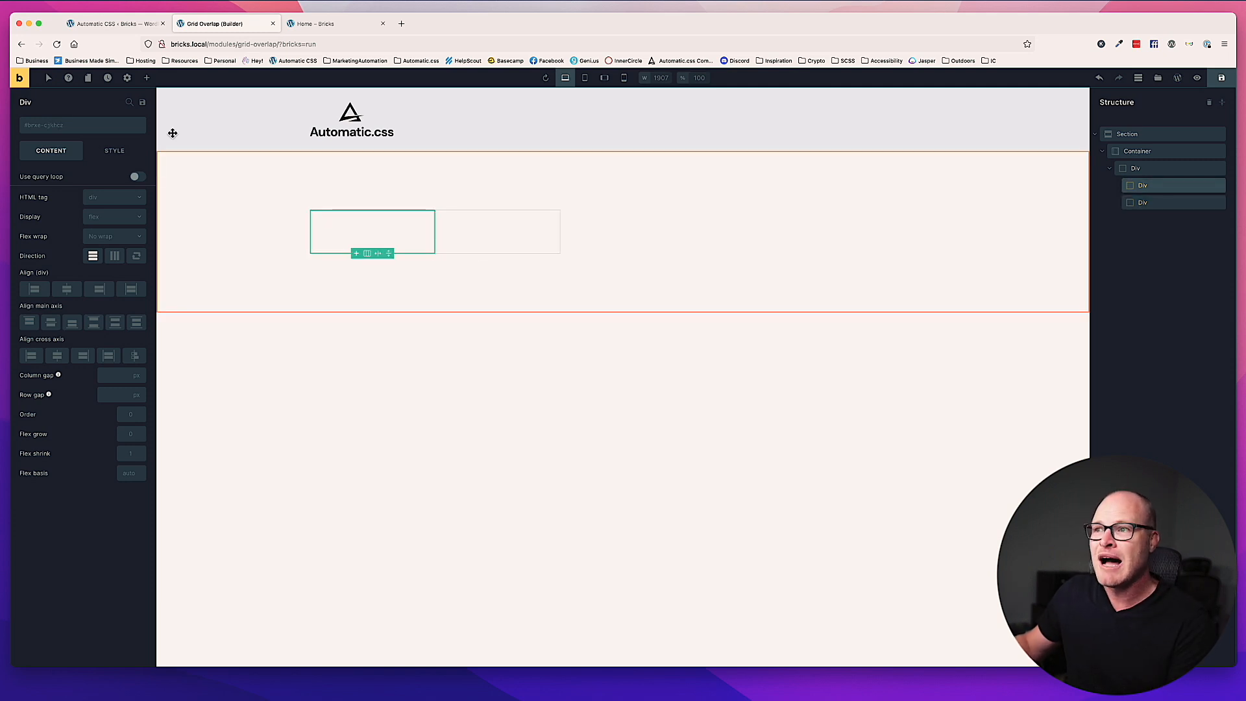
click(147, 78)
text(image)
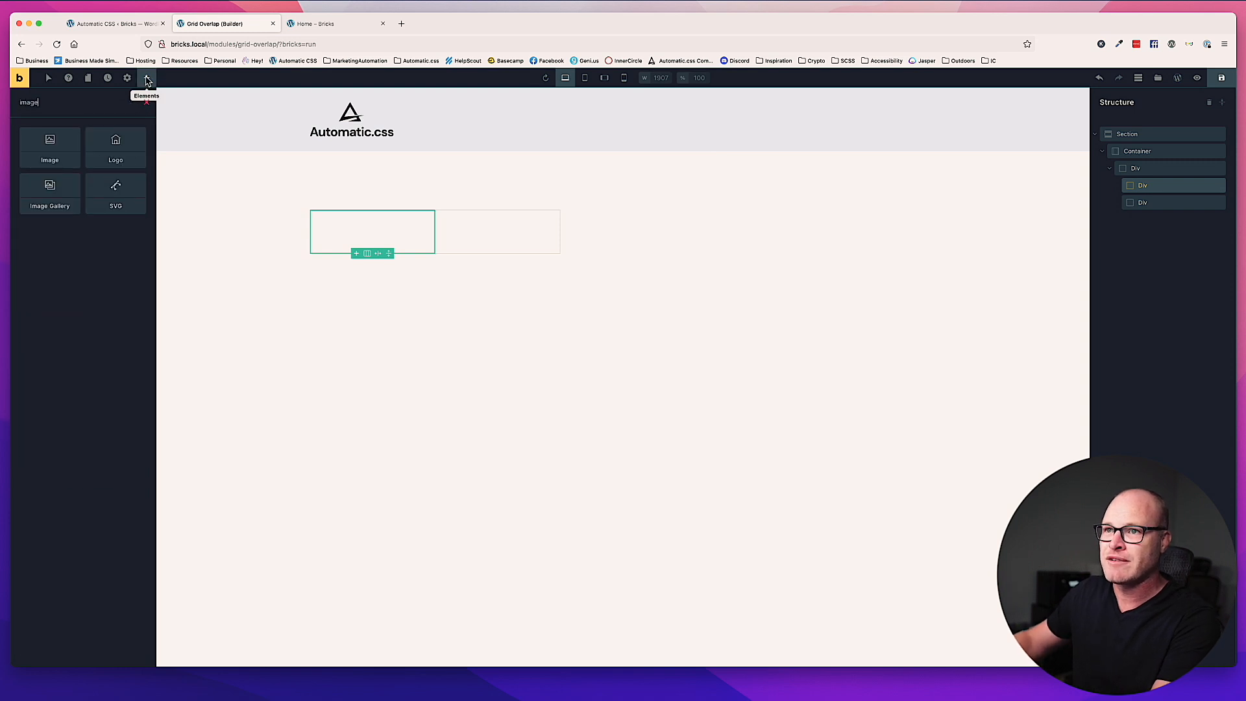
drag(50, 147, 228, 281)
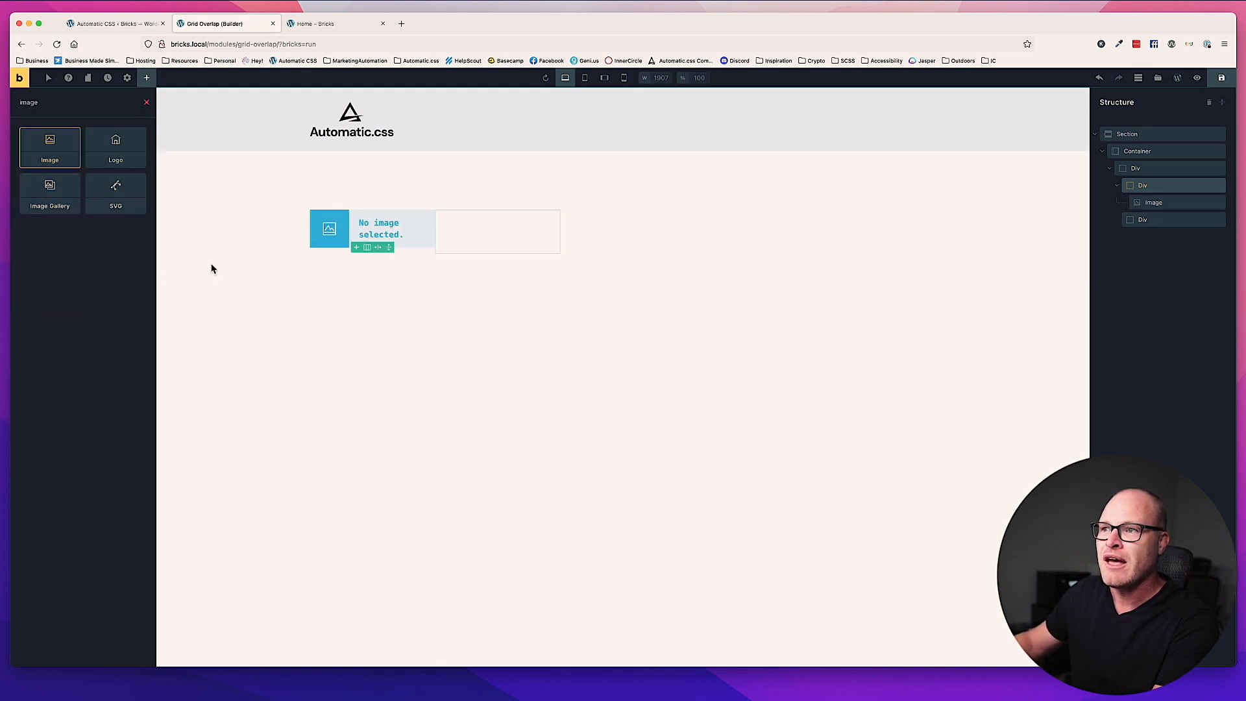
Choose wave.jpg from the media library as the source of the new Image element.
click(356, 226)
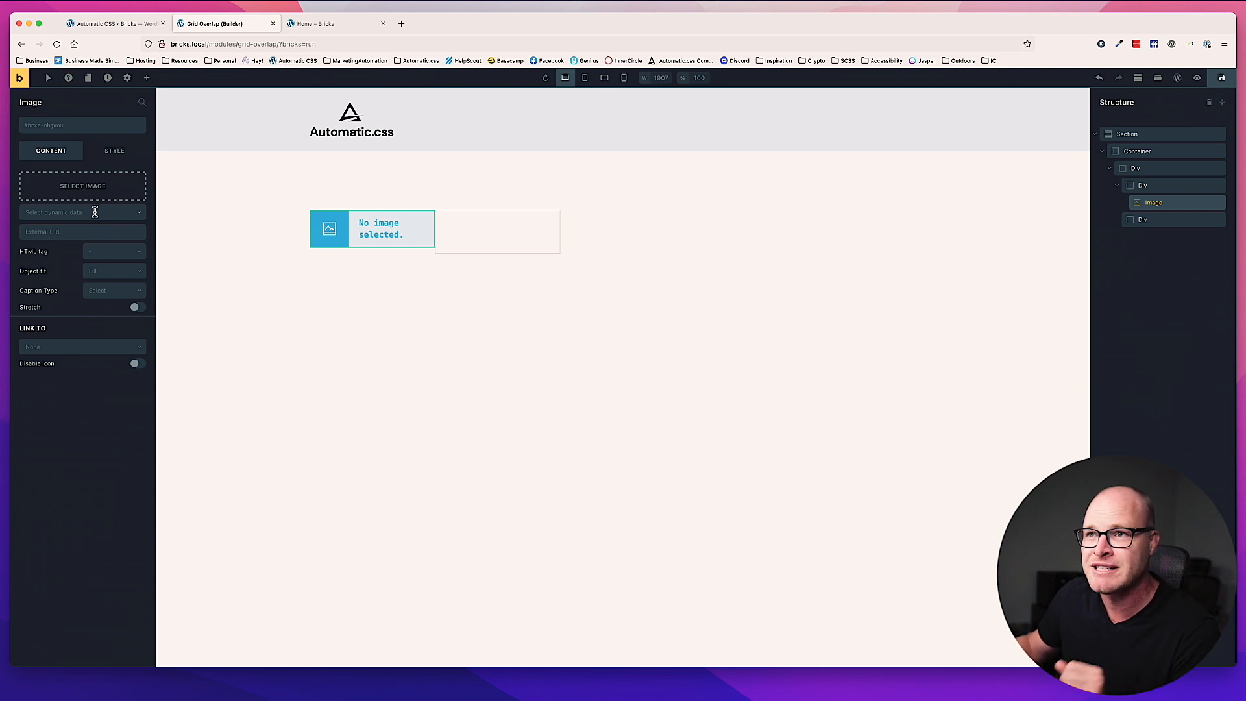
click(83, 186)
click(63, 196)
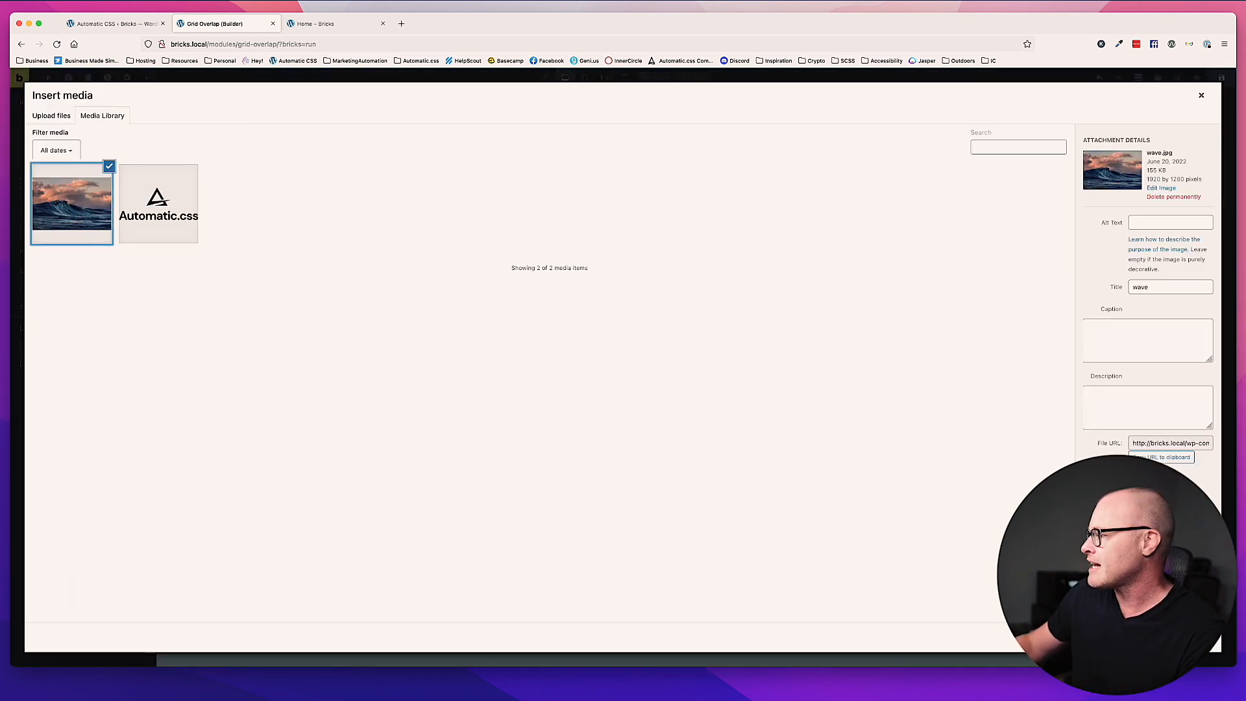
click(1197, 637)
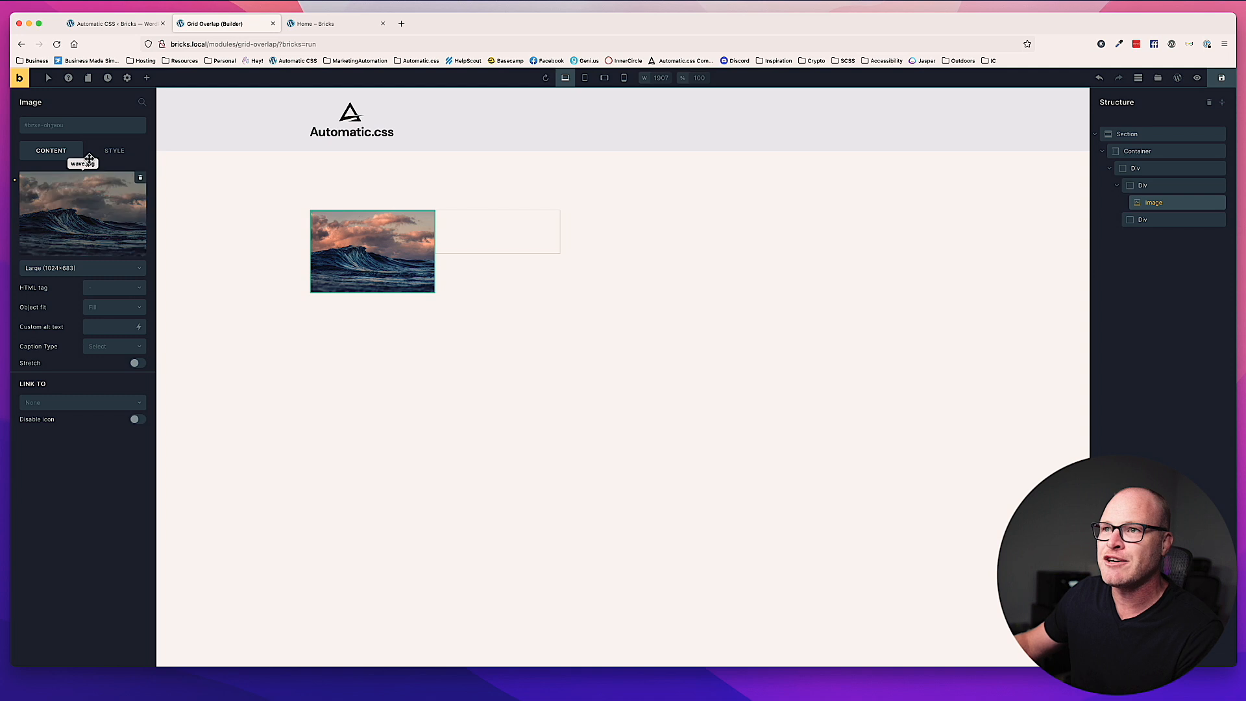
Set the wave image's width to 100%.
click(109, 152)
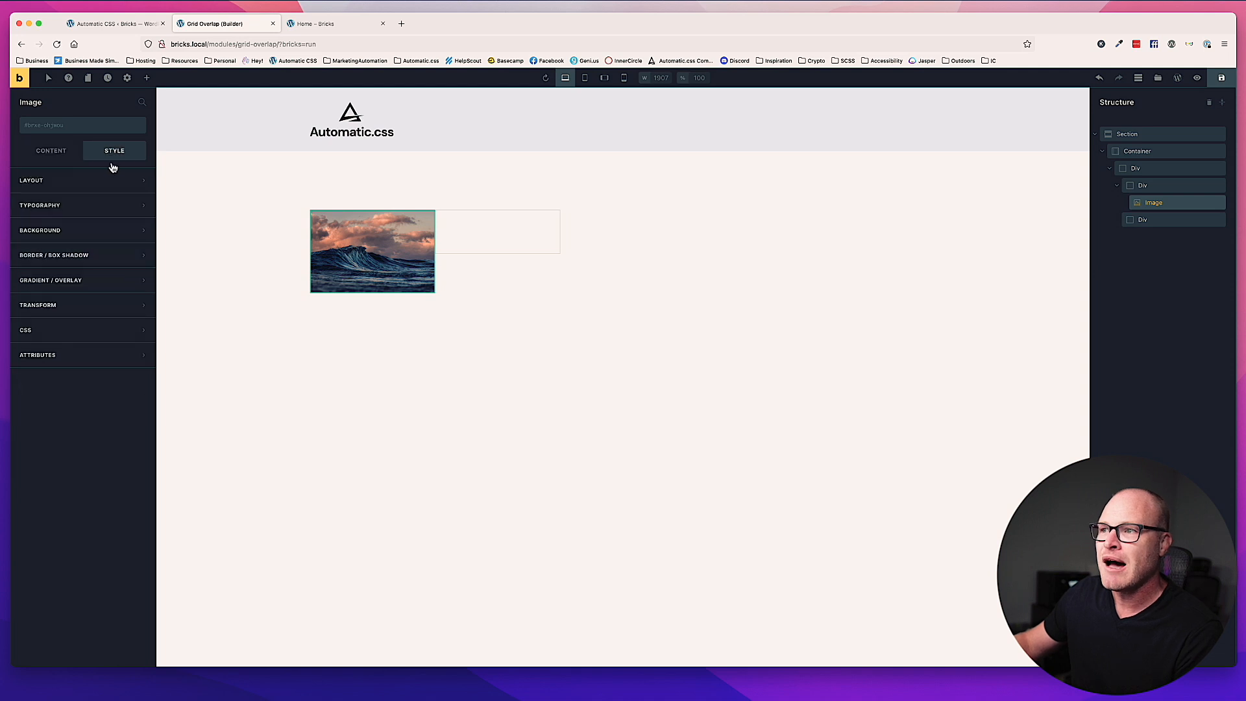
click(71, 182)
click(138, 342)
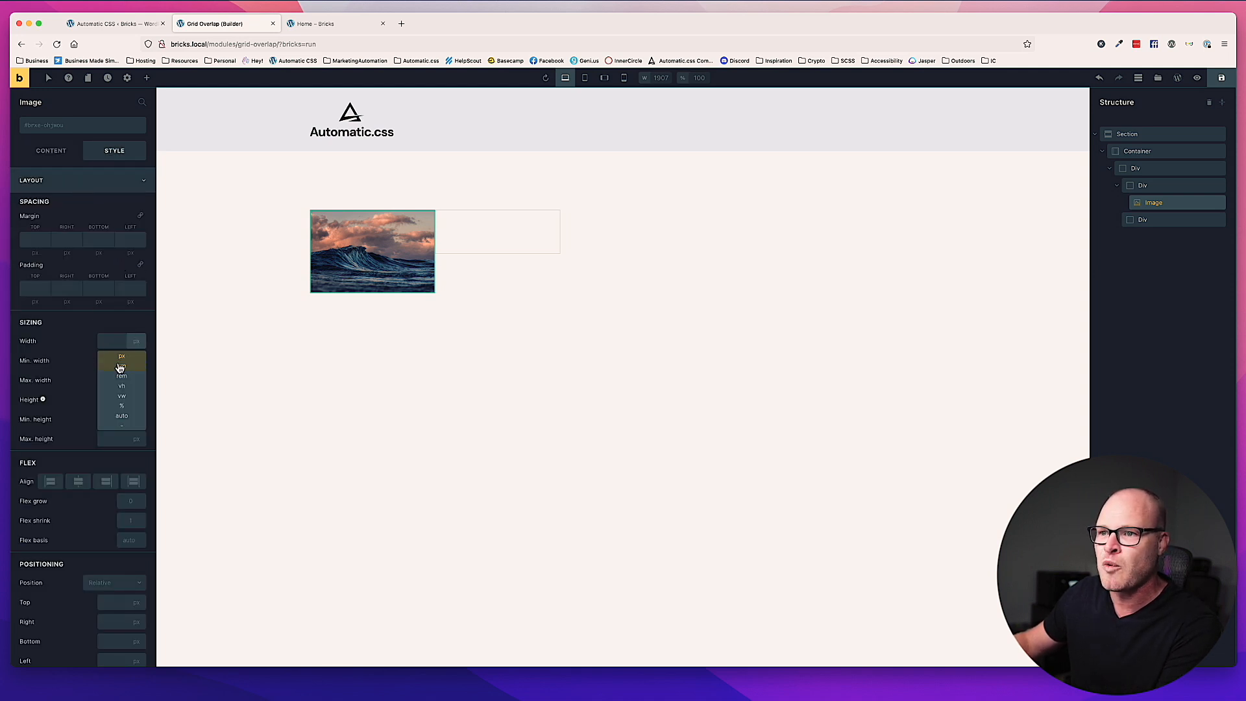
click(111, 340)
text(100%)
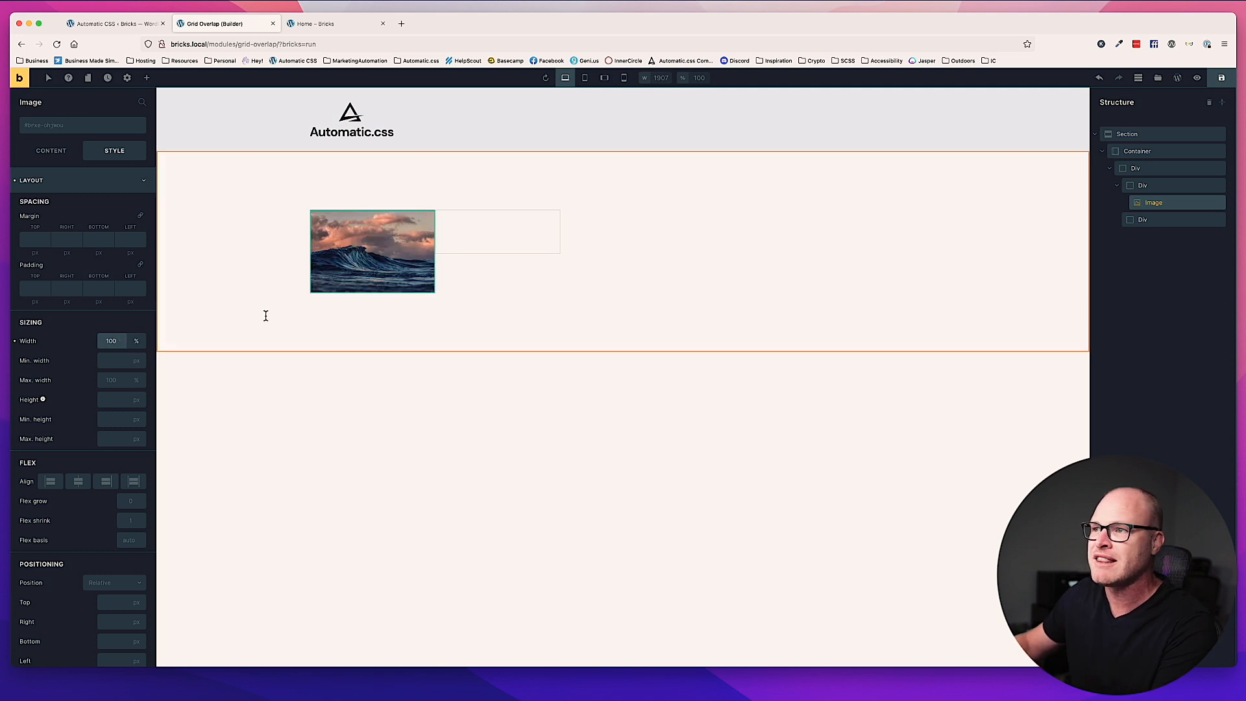
Apply the class bg--base-ultra-light to the empty second nested div of the grid.
click(508, 239)
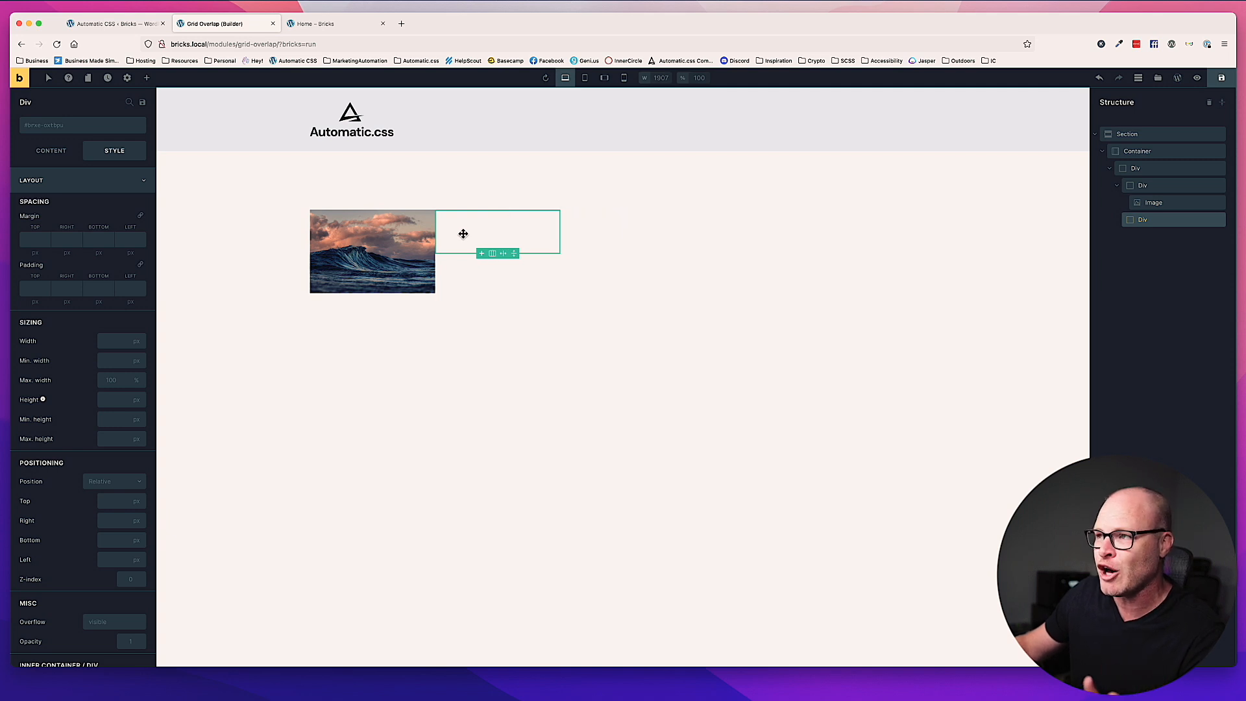
click(70, 125)
text(bg)
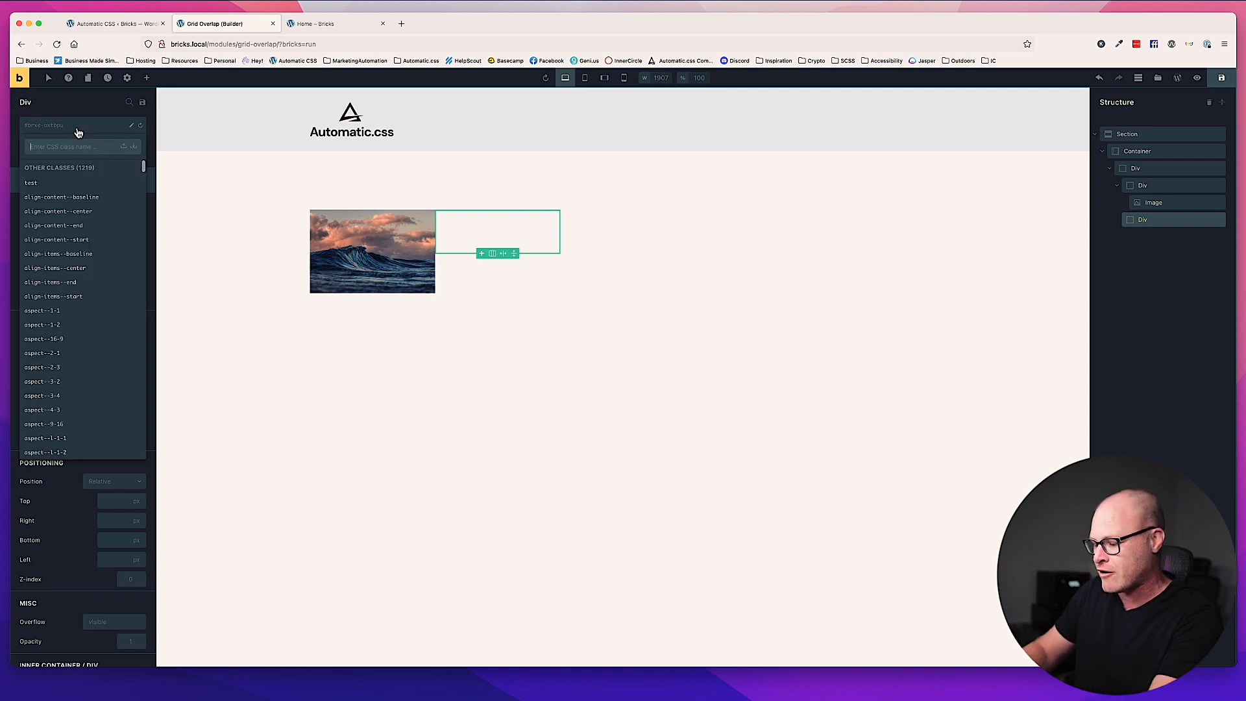
text(--base-ultra-light)
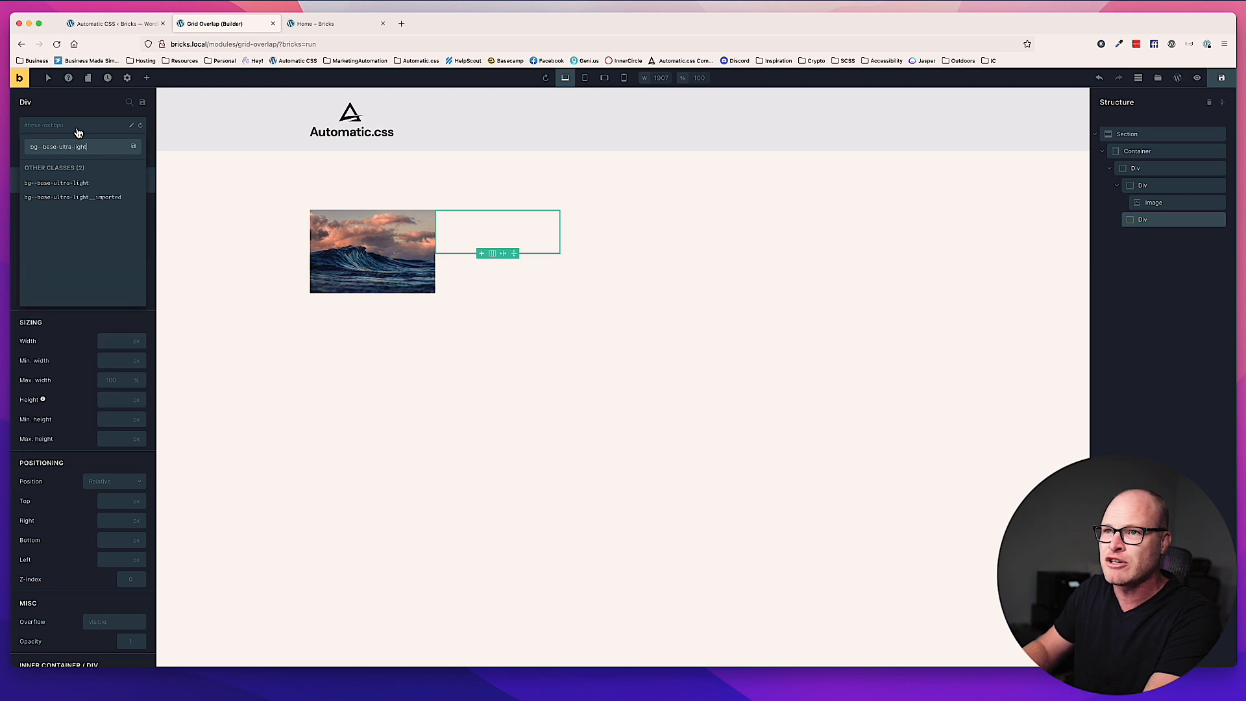
key(Return)
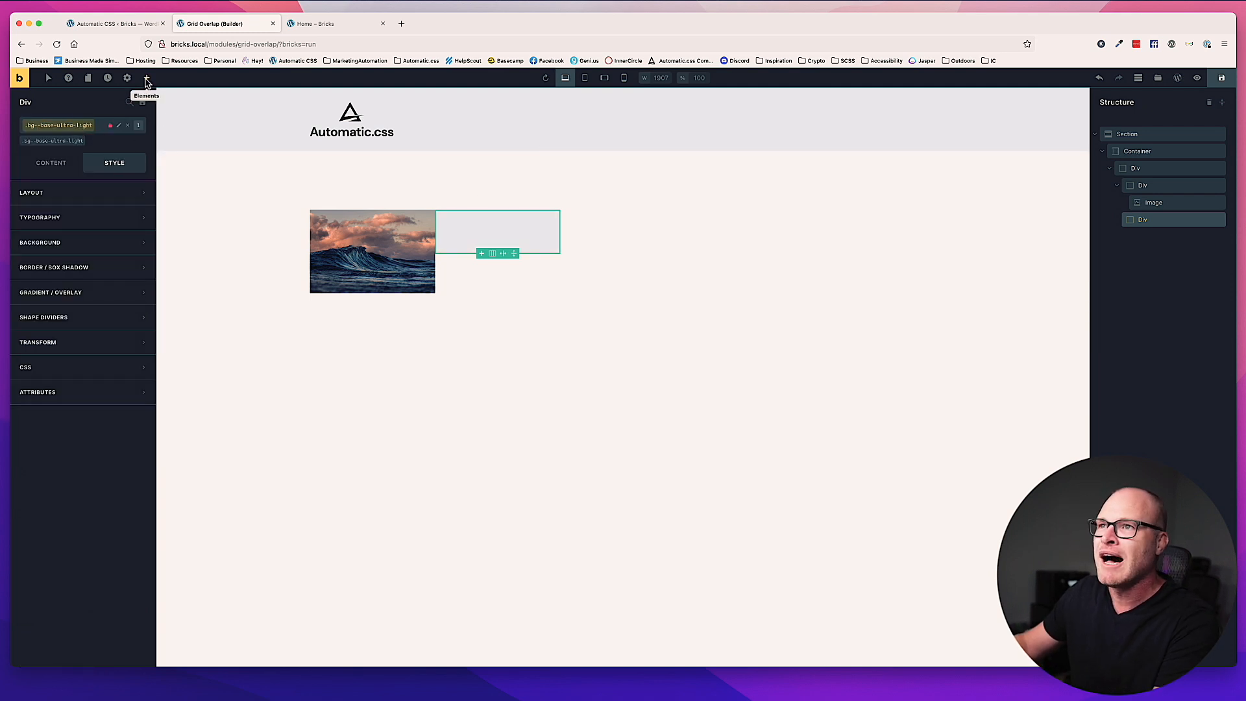
Insert a Heading element and a Basic Text element into the second nested div.
click(147, 80)
text(head)
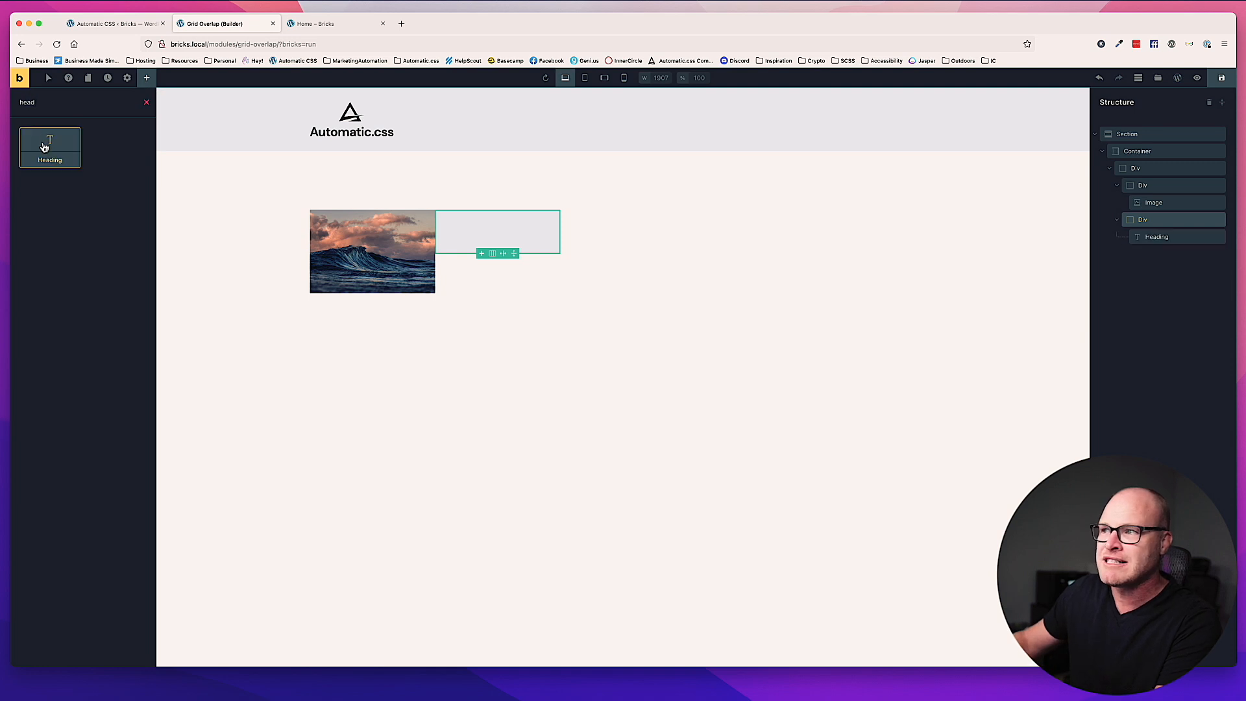
key(Return)
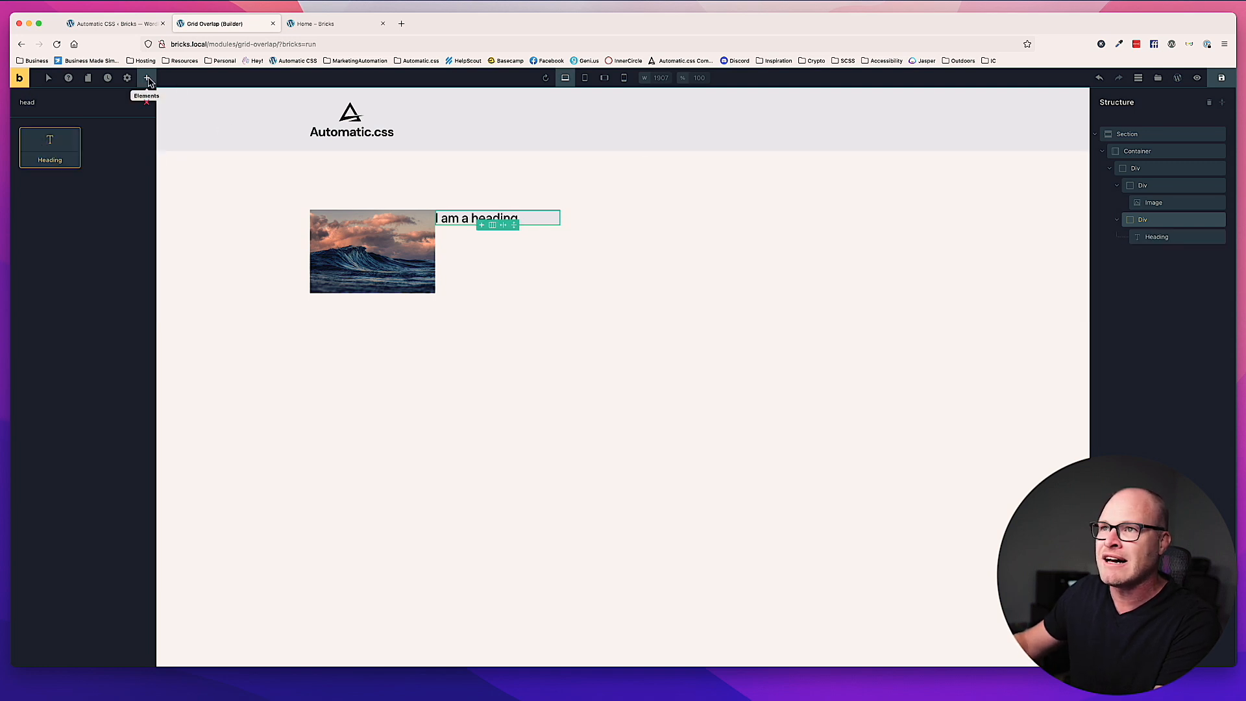
key(BackSpace)
key(BackSpace)
key(BackSpace)
key(BackSpace)
text(text)
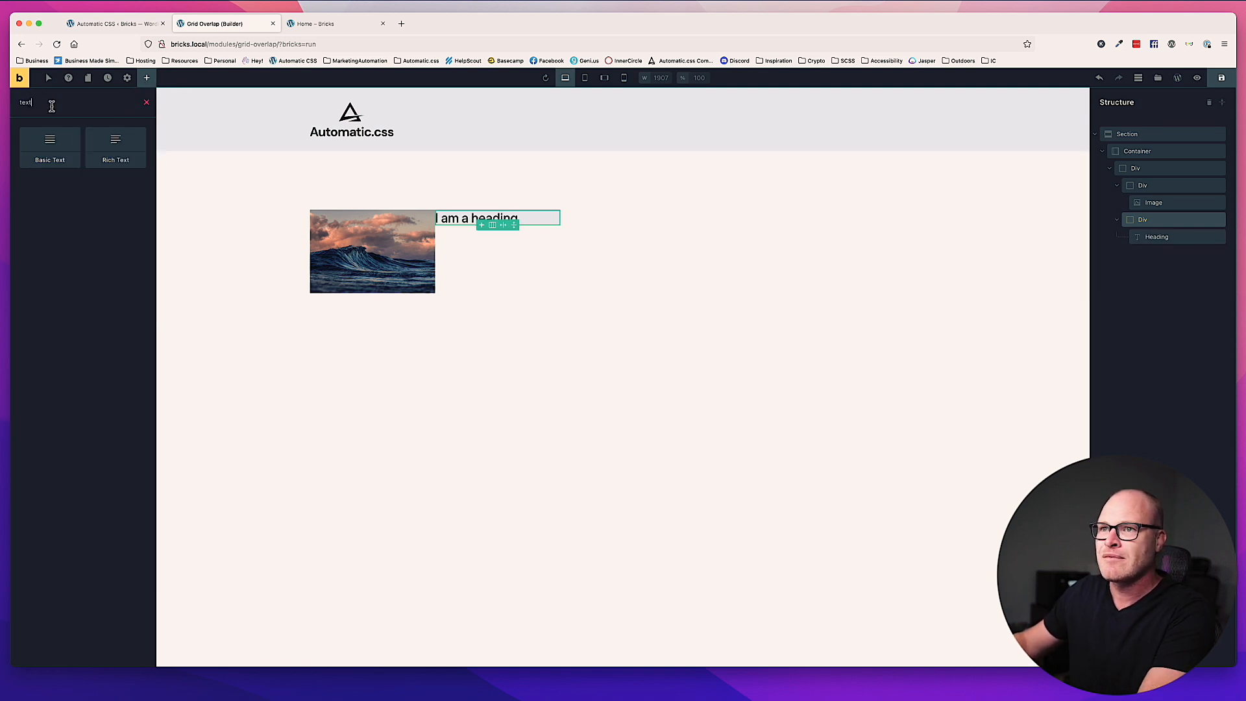
key(Return)
Add a Button element below the basic text in the second nested div.
key(BackSpace)
key(BackSpace)
key(BackSpace)
key(BackSpace)
text(button)
click(52, 163)
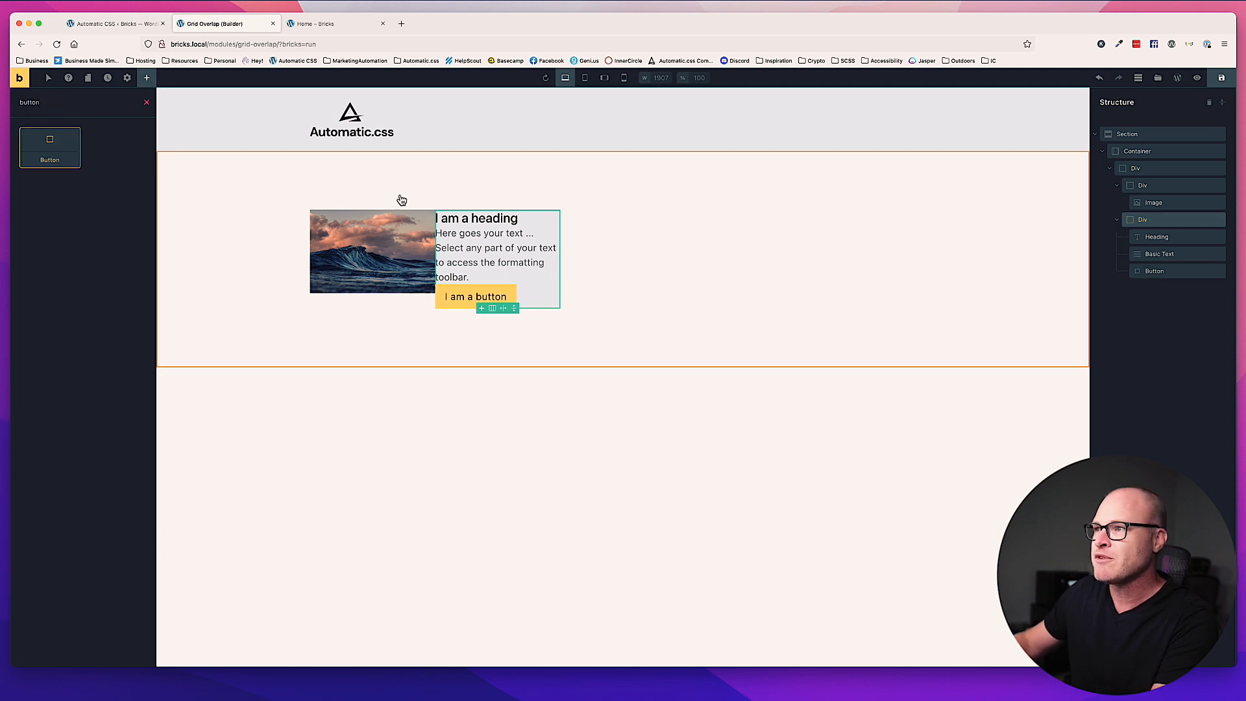
Collapse the grid's two nested divs in the structure tree and check which one is the image and which the content.
click(540, 299)
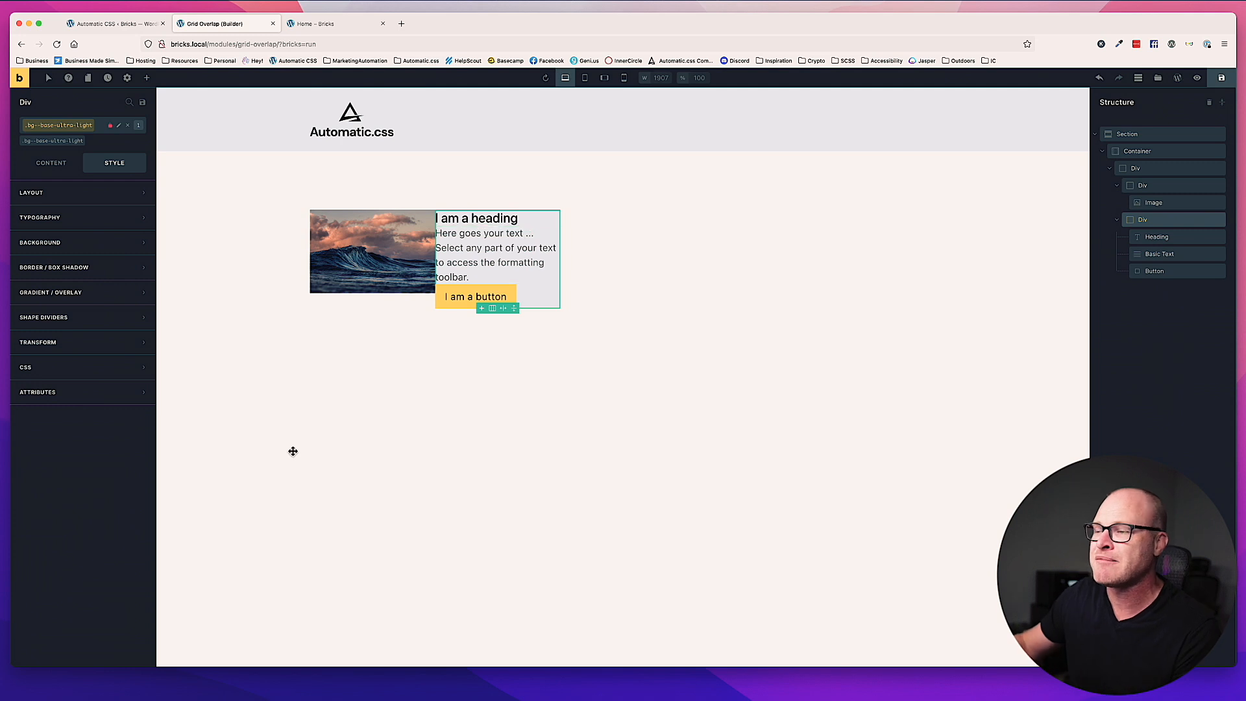
click(422, 298)
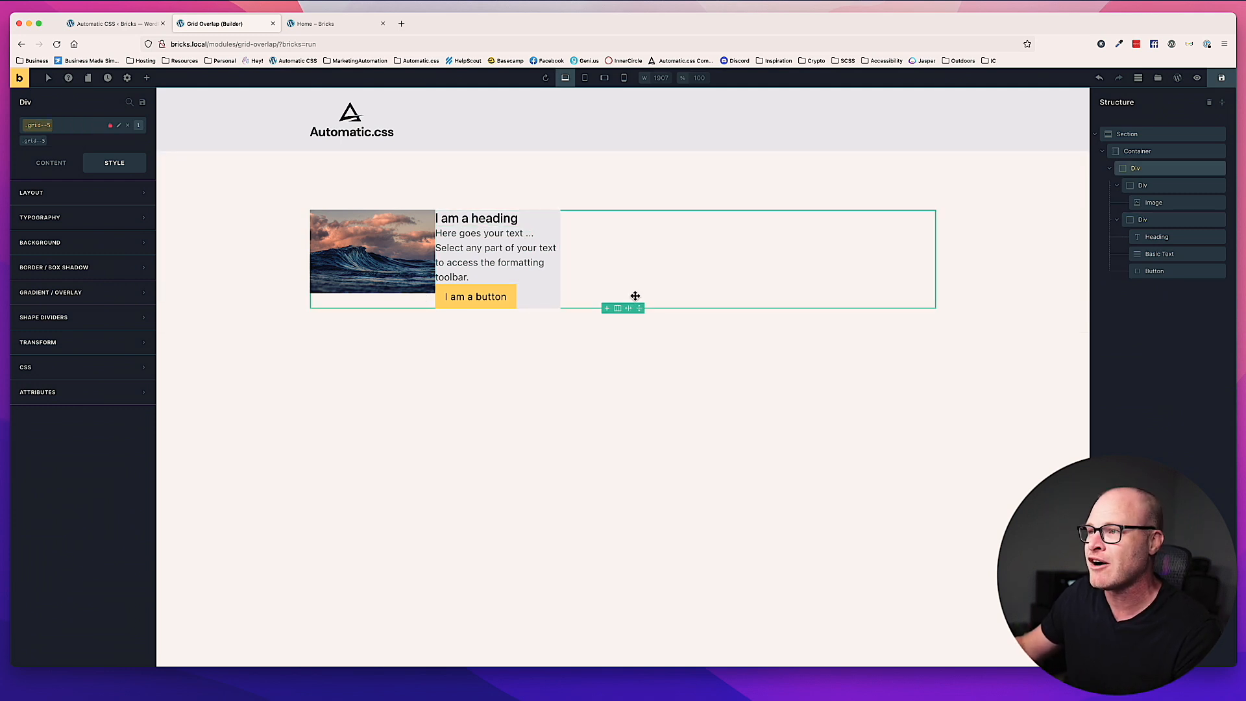
click(1120, 187)
click(1117, 206)
click(1154, 187)
click(1150, 200)
click(1152, 189)
click(1152, 200)
click(1152, 188)
click(1151, 201)
Apply the class row-start--1 to the first nested div, which holds the wave image.
click(1148, 188)
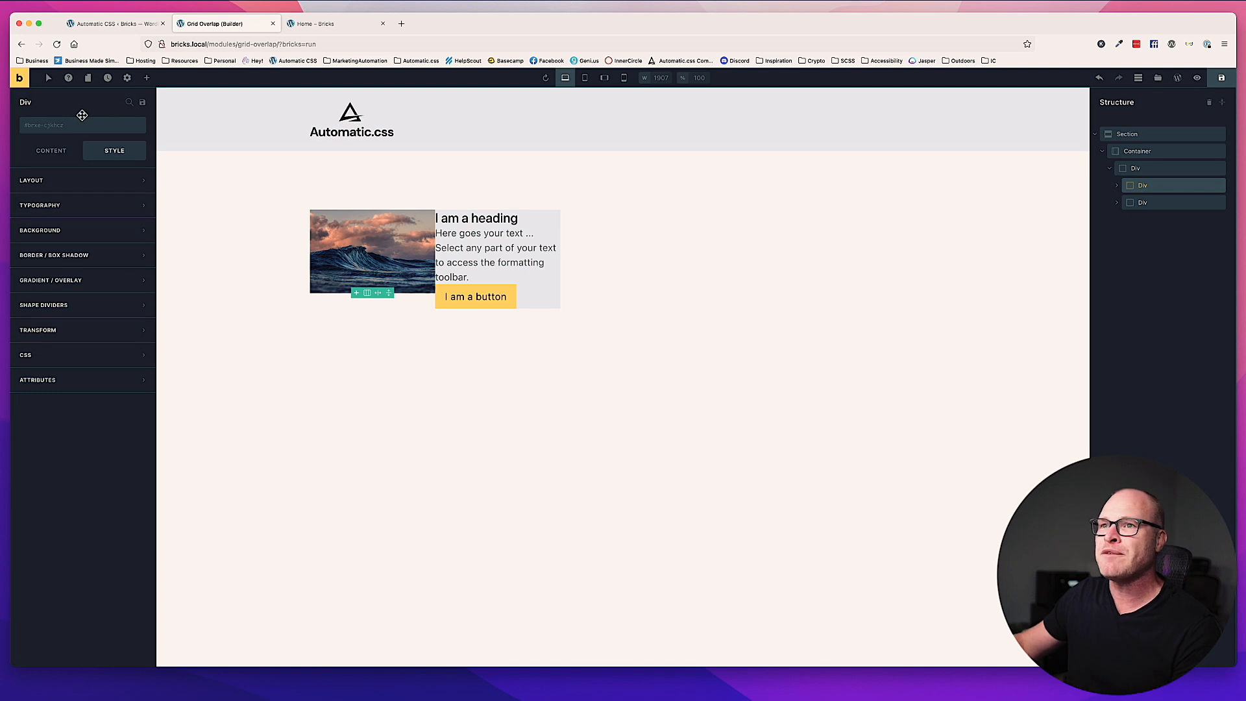
click(59, 132)
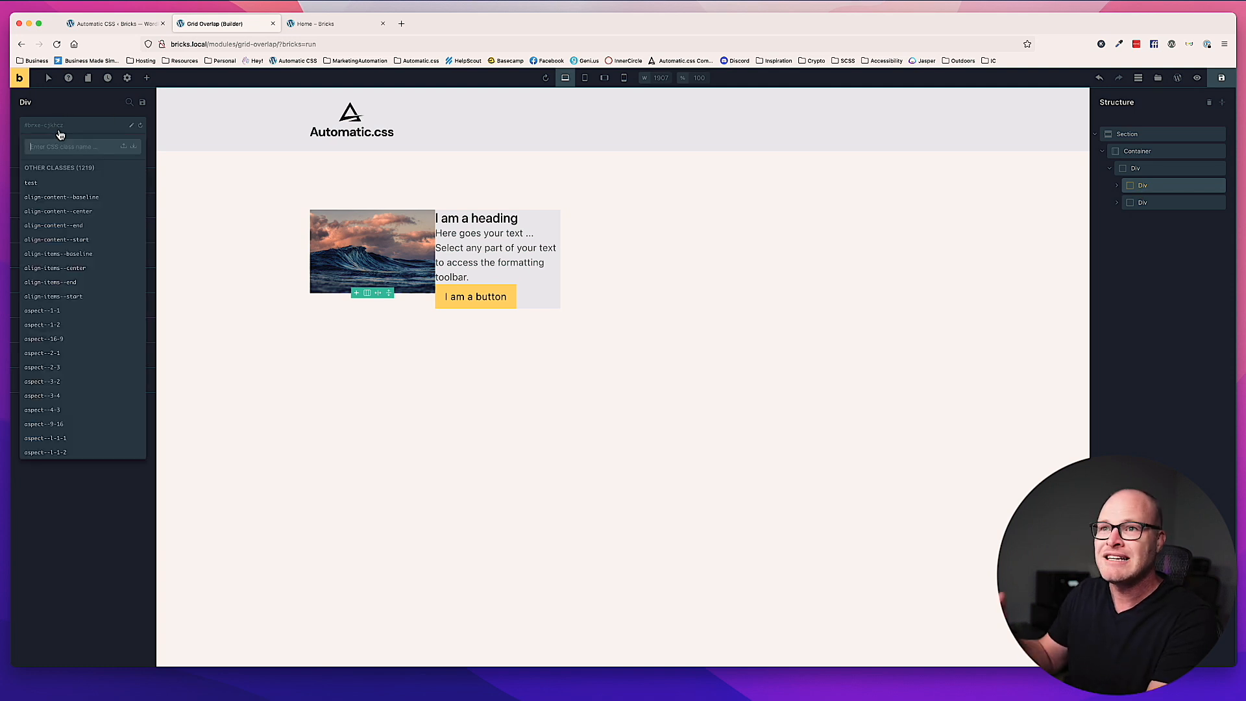
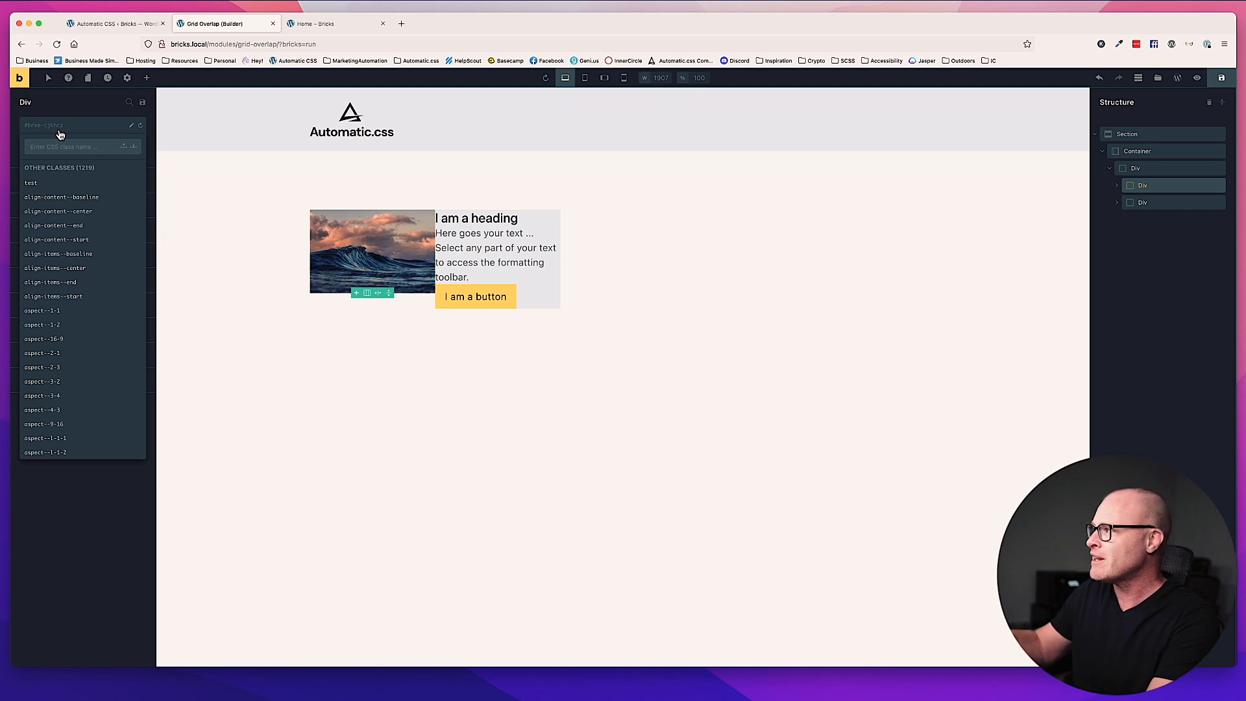
text(row-start--12)
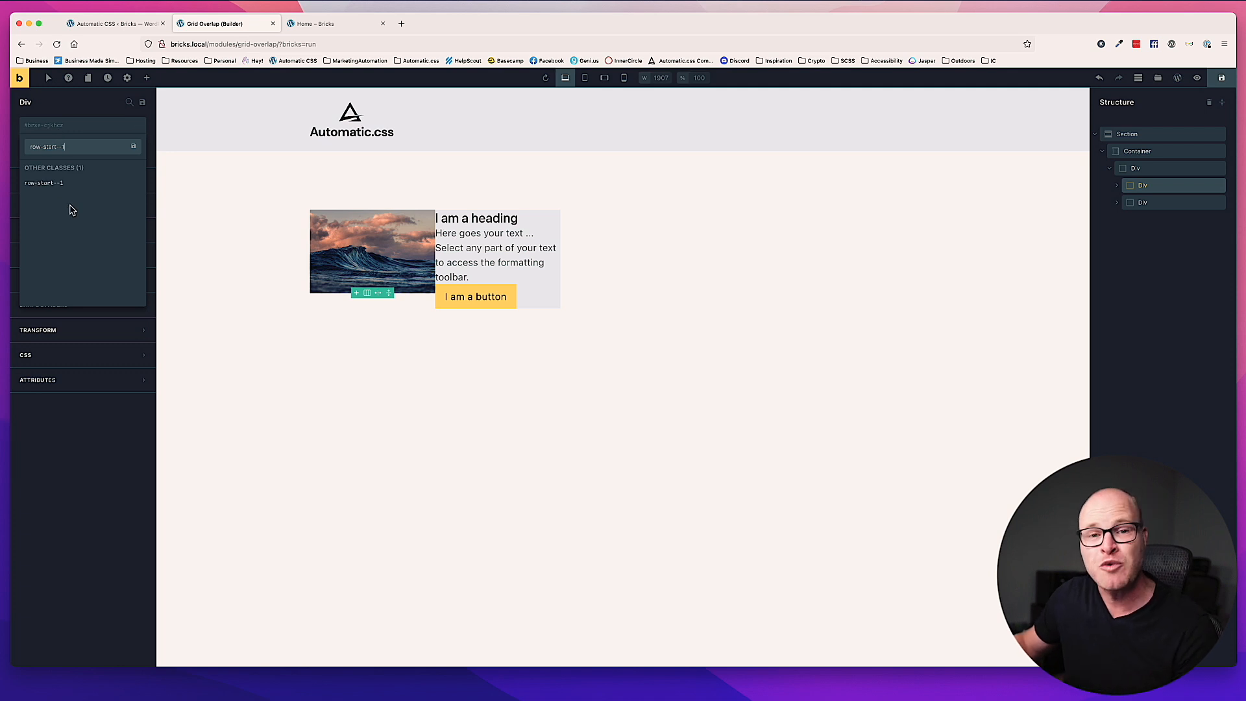
click(62, 188)
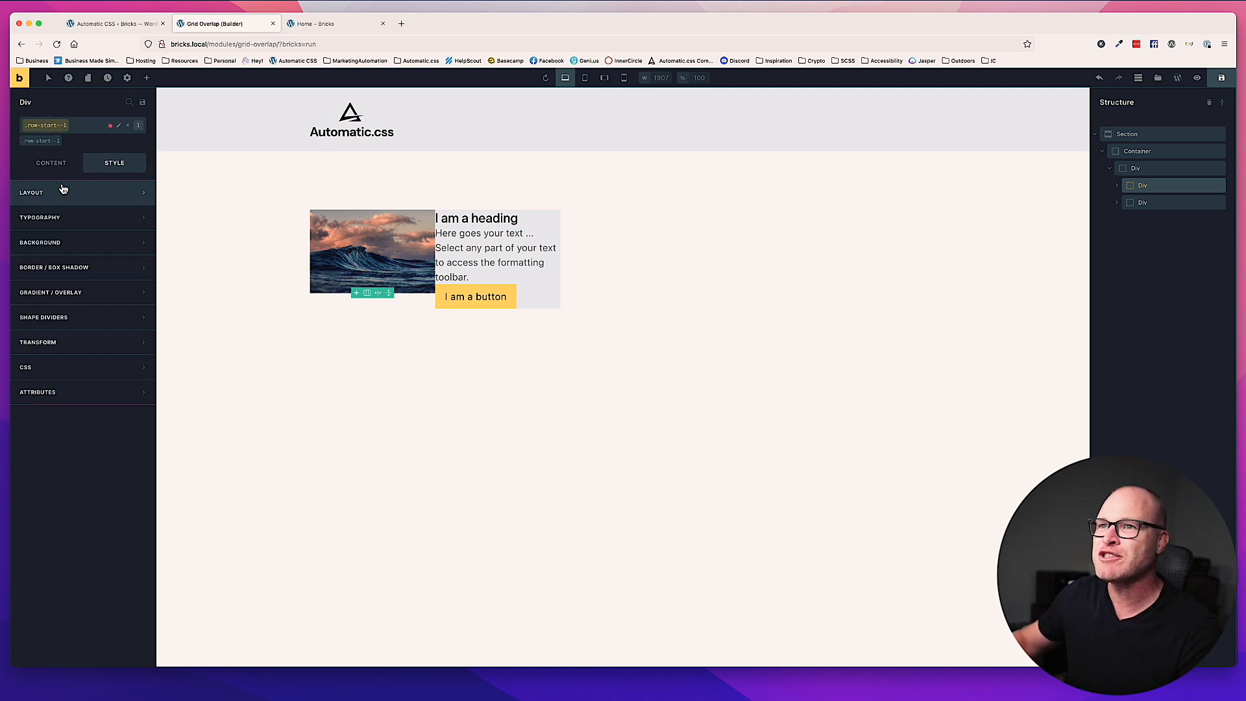
Apply the class row-start--1 to the second nested div, which holds the heading, text and button.
click(1139, 202)
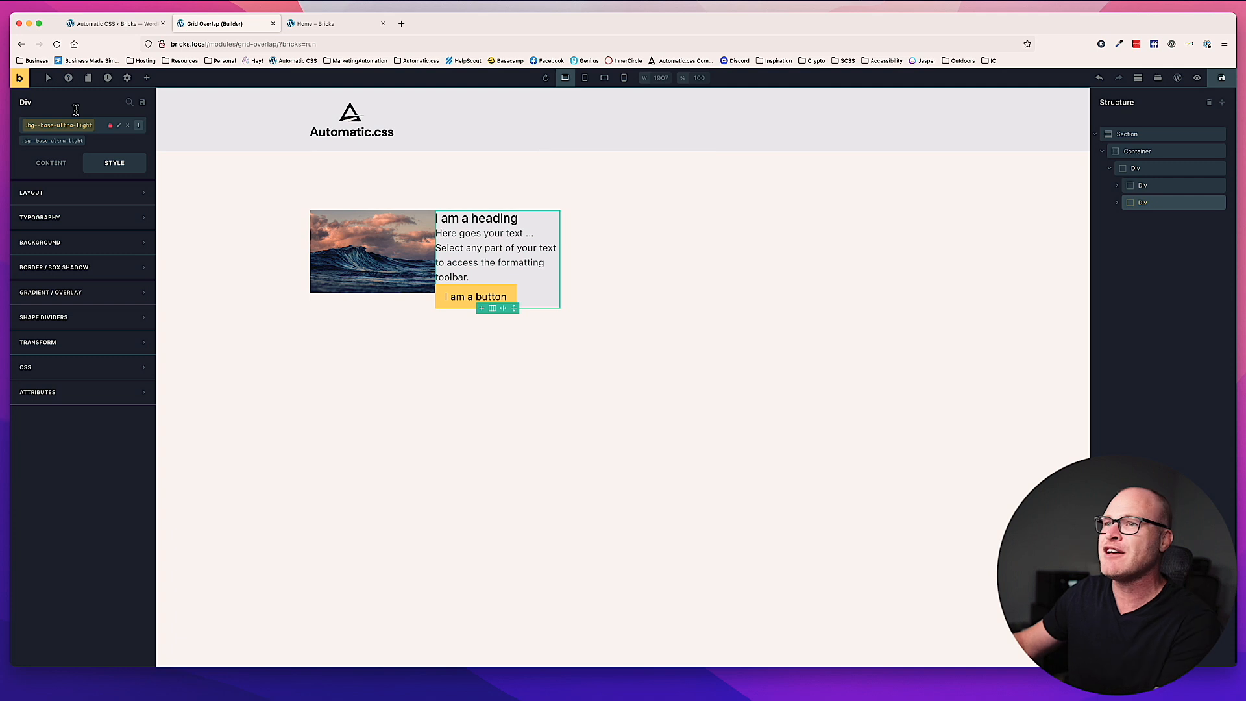
click(91, 129)
text(row-start--12)
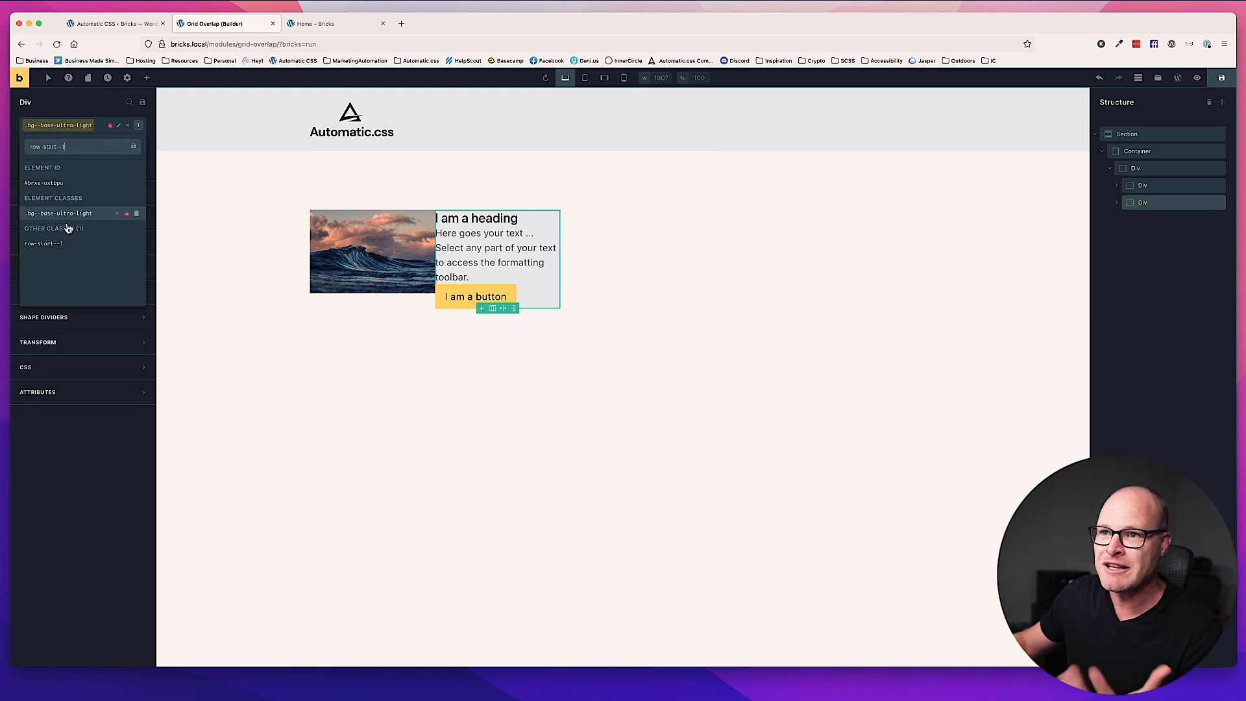
click(51, 242)
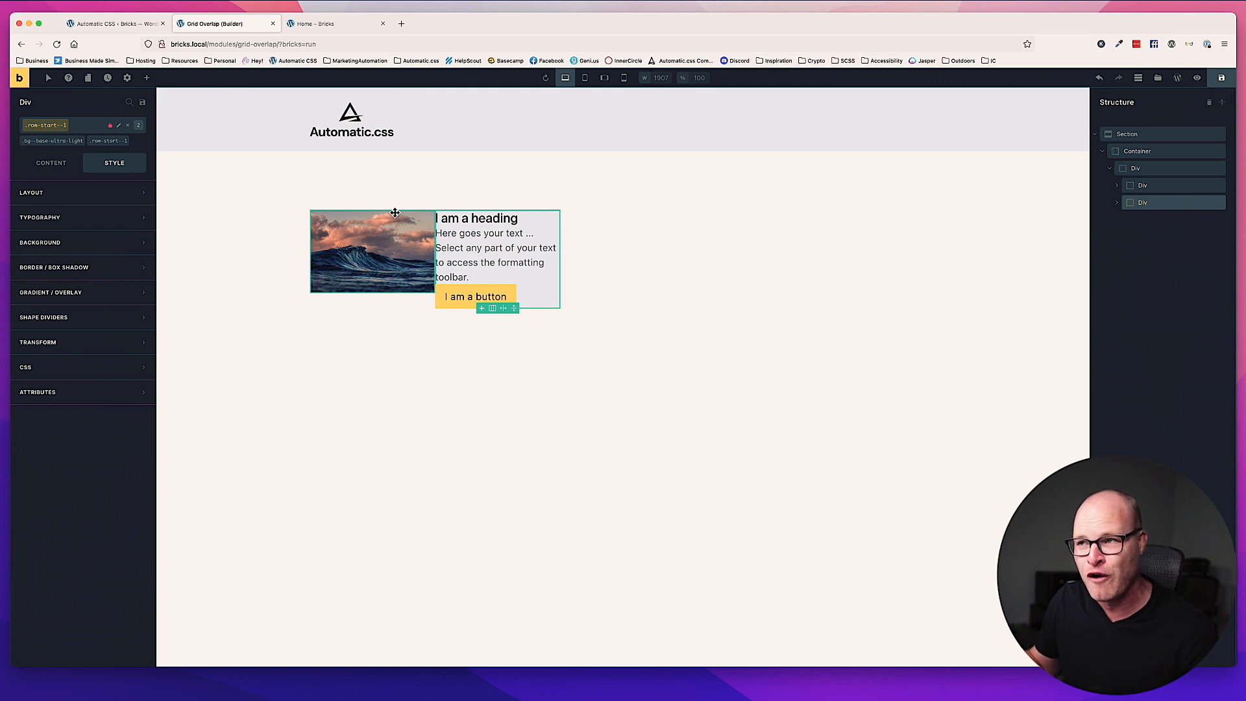
Add the class col-end--5 to the wave image's div.
click(1152, 185)
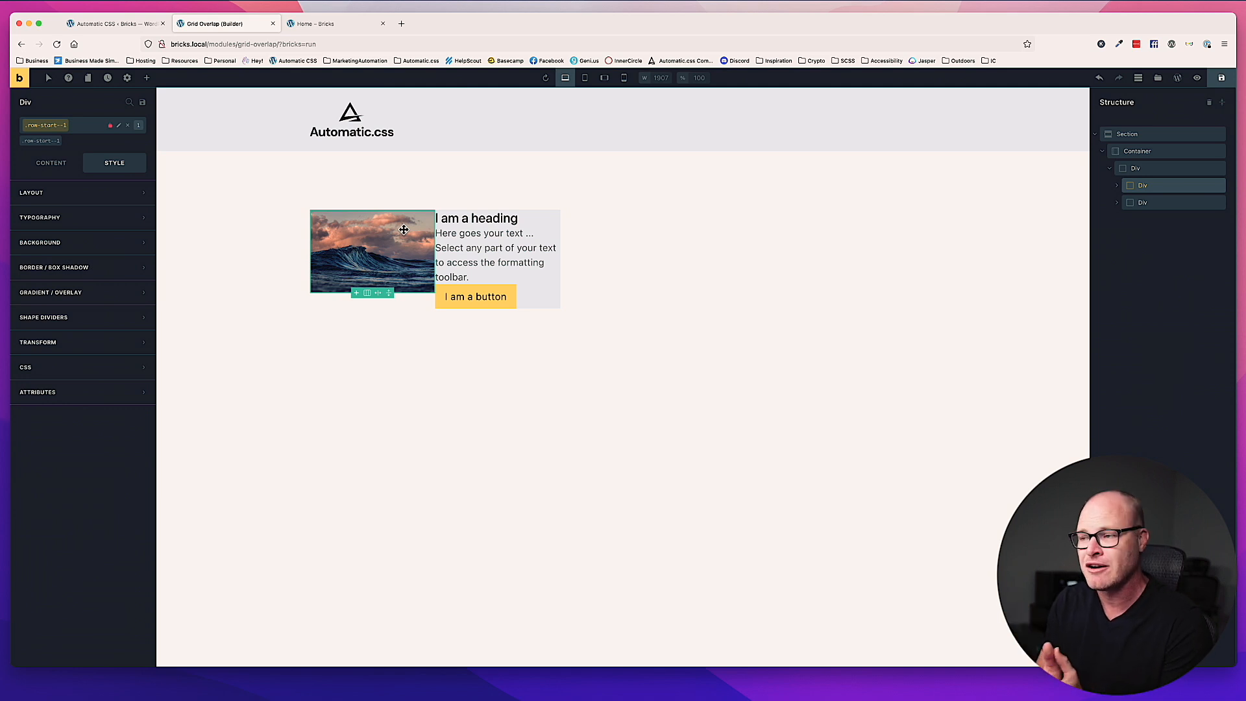
click(86, 128)
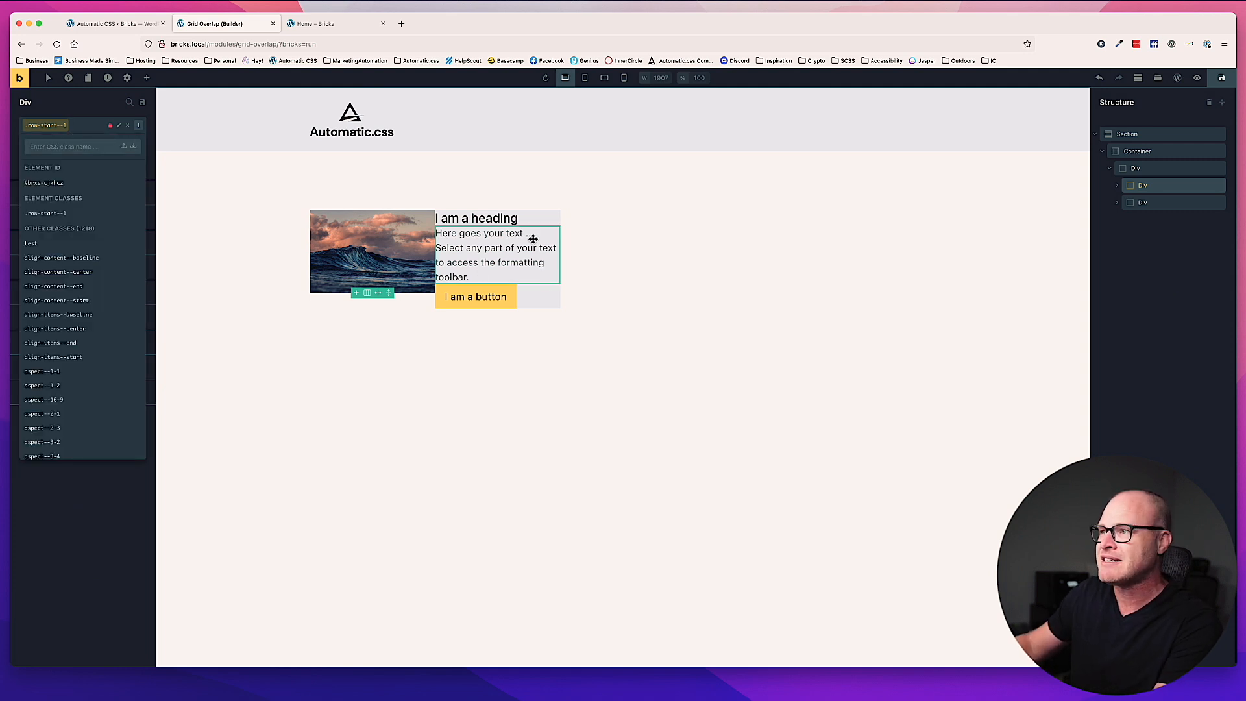
text(col-end--)
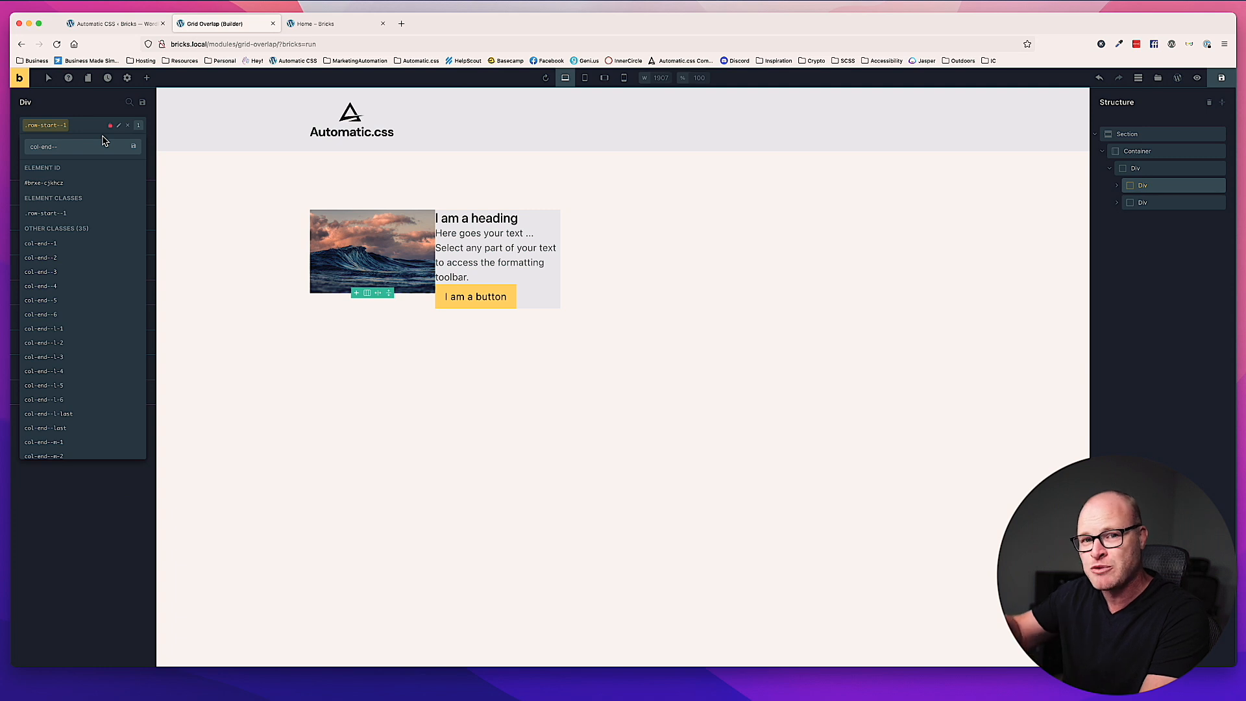
text(5)
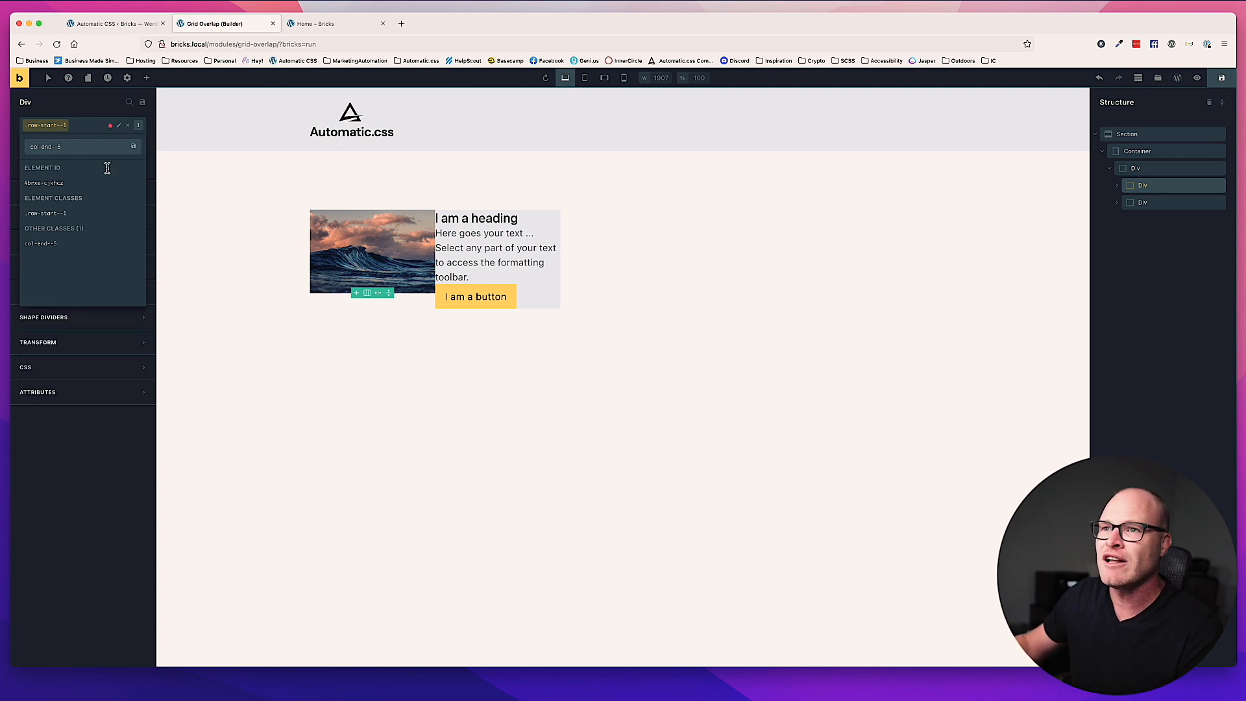
click(52, 243)
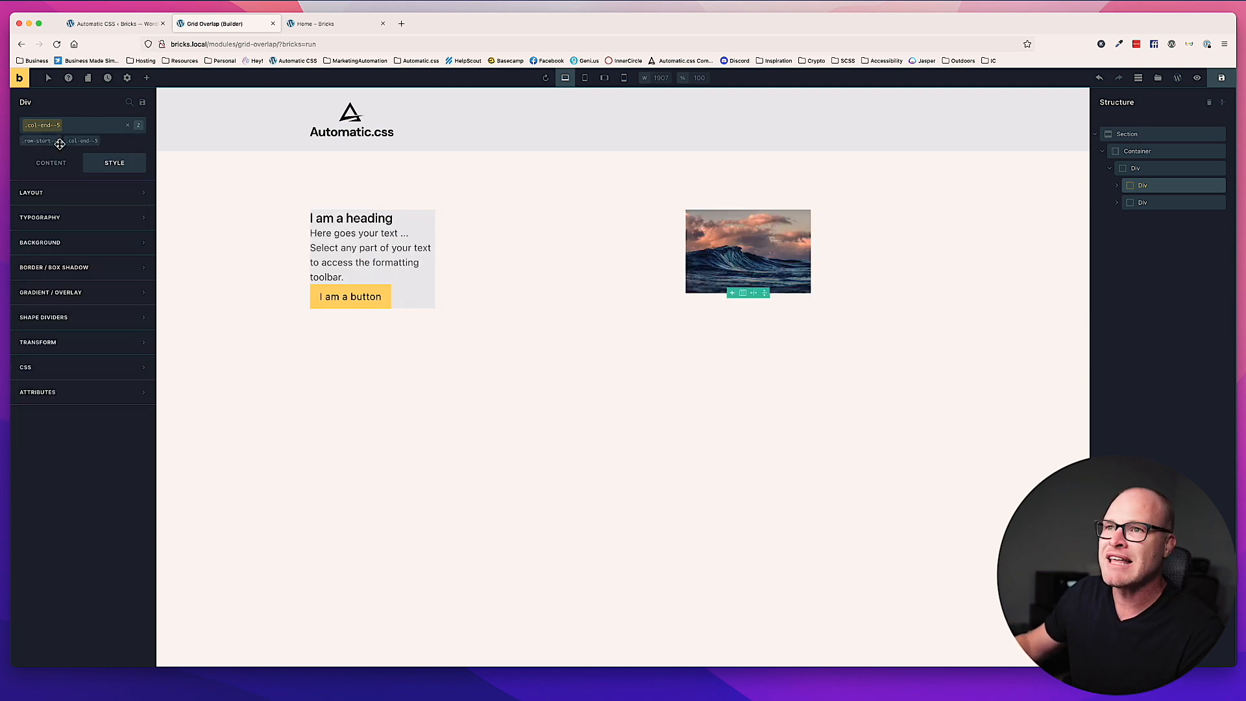
Add the class col-start--1 to the wave image's div.
click(90, 130)
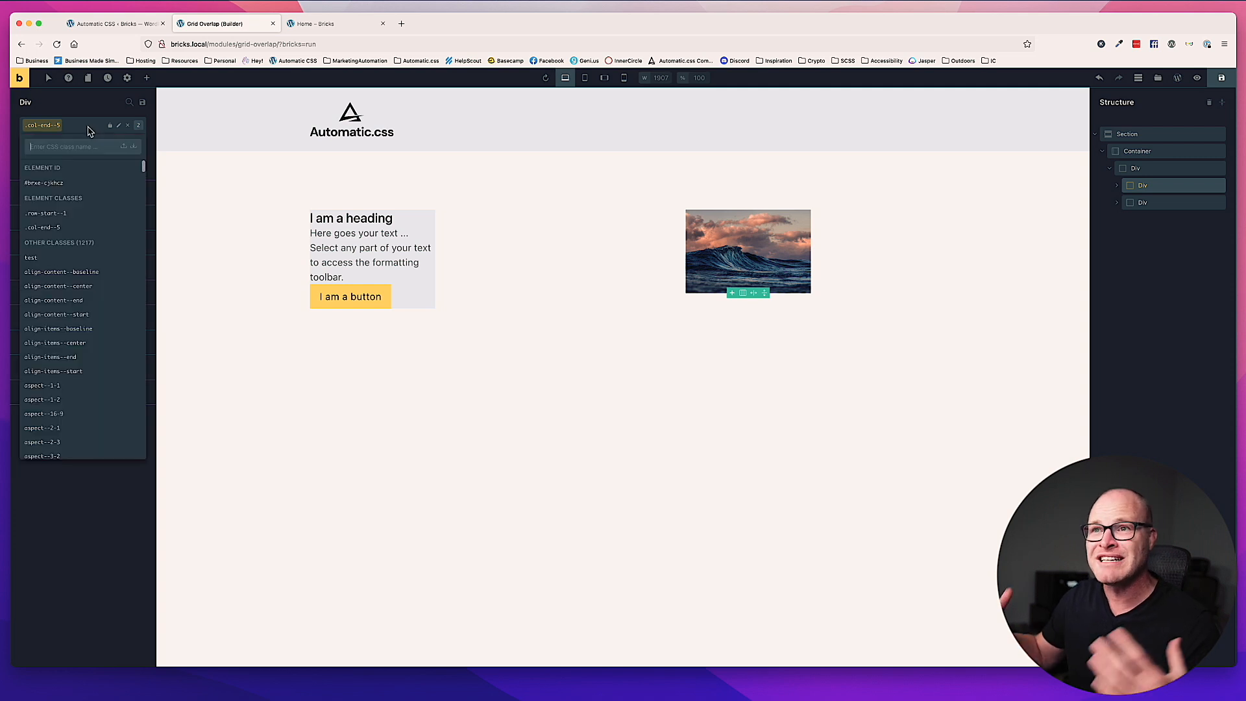
text(col-)
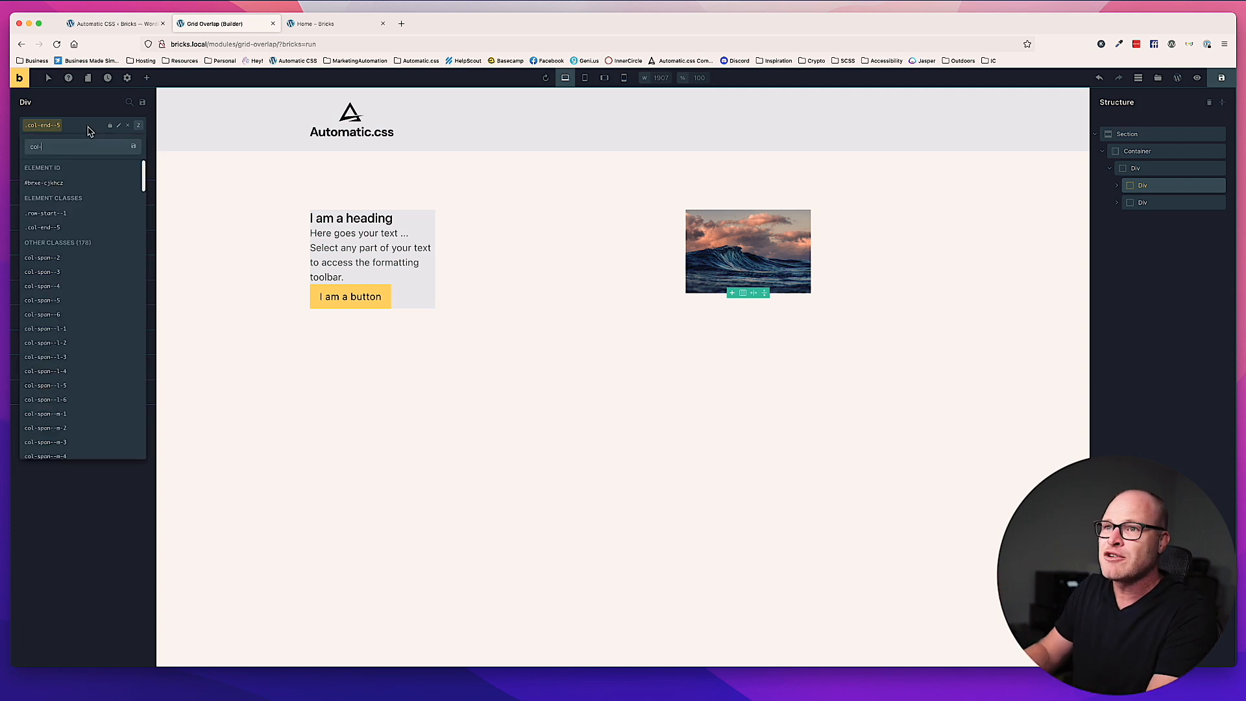
text(start--21)
key(BackSpace)
key(BackSpace)
text(1)
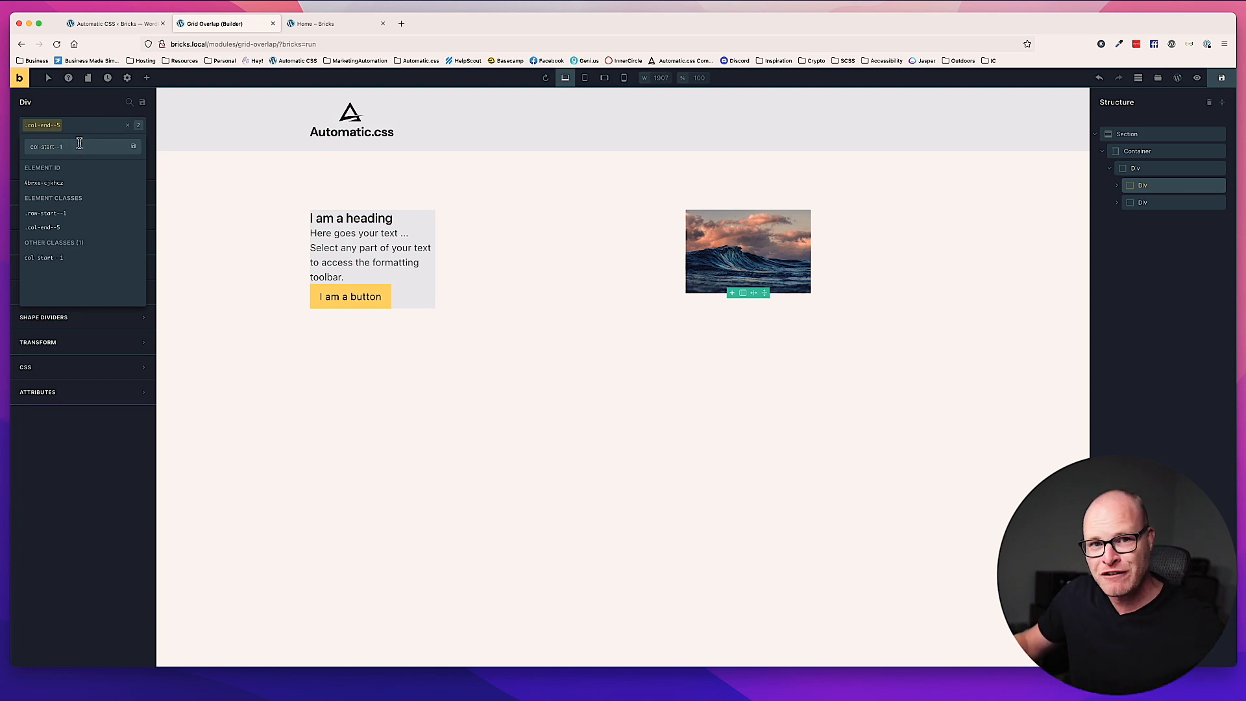
click(56, 258)
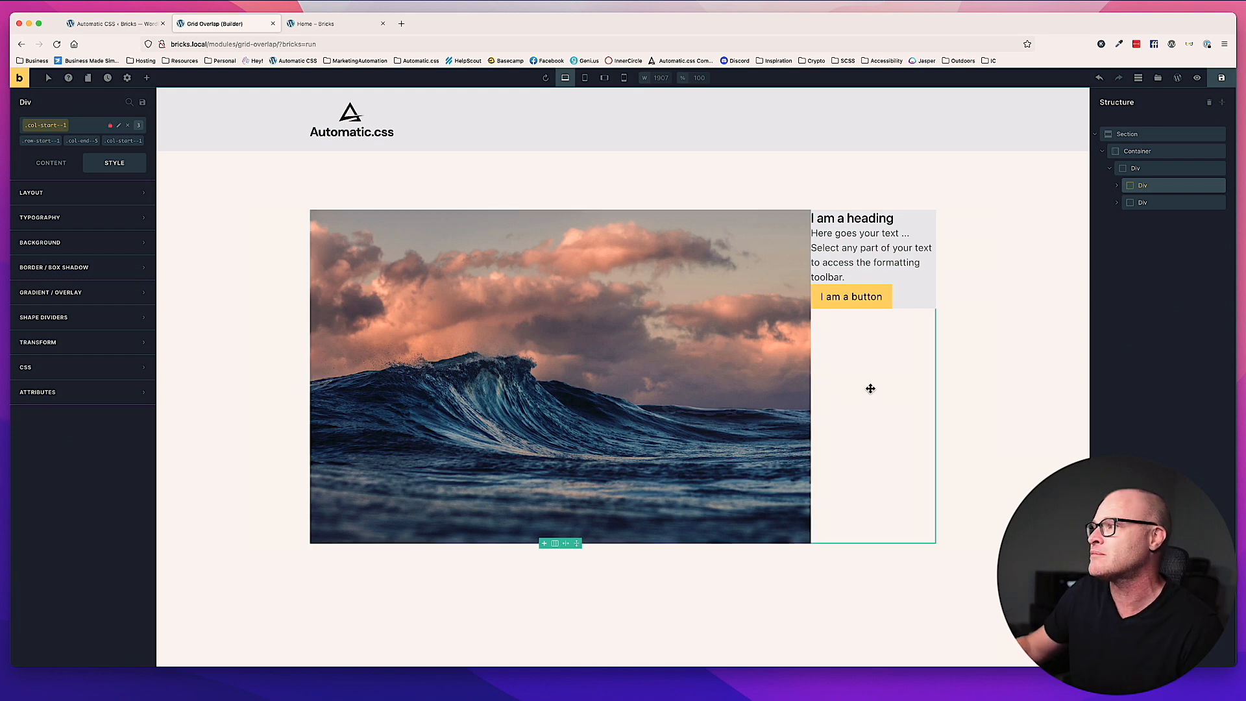
Add the class col-start--3 to the content div with the heading, text and button.
click(929, 221)
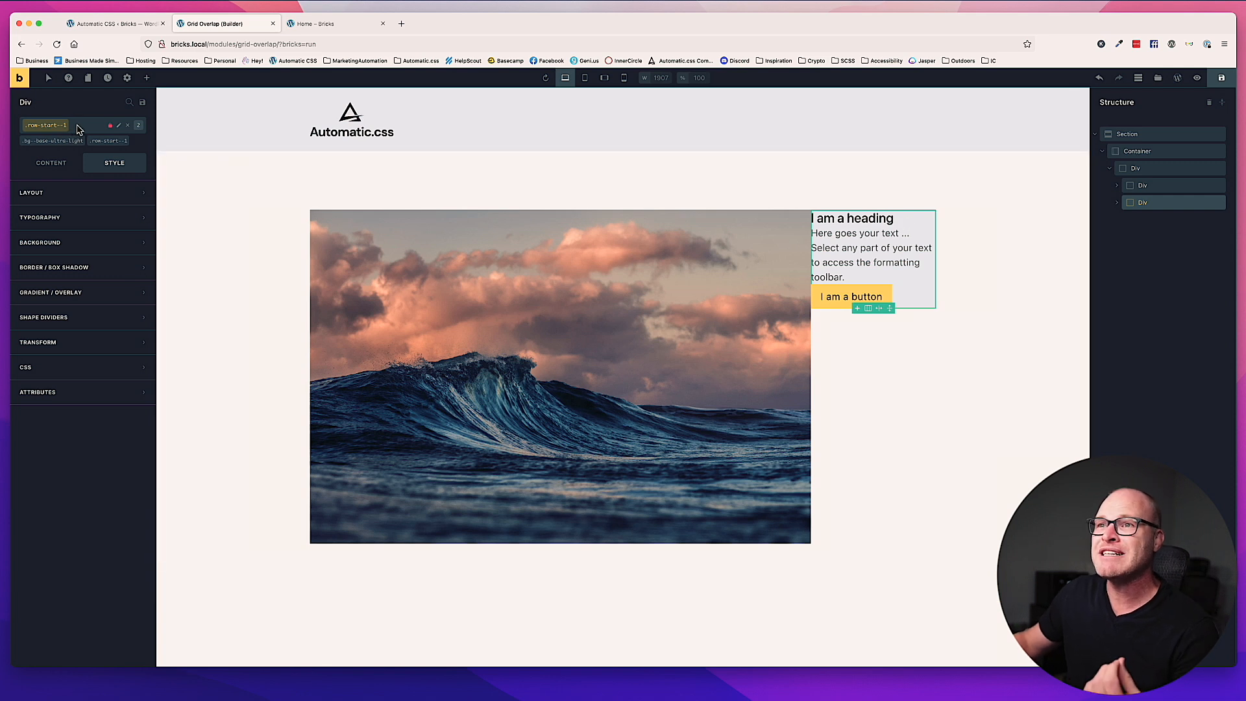
click(77, 127)
text(col-start--)
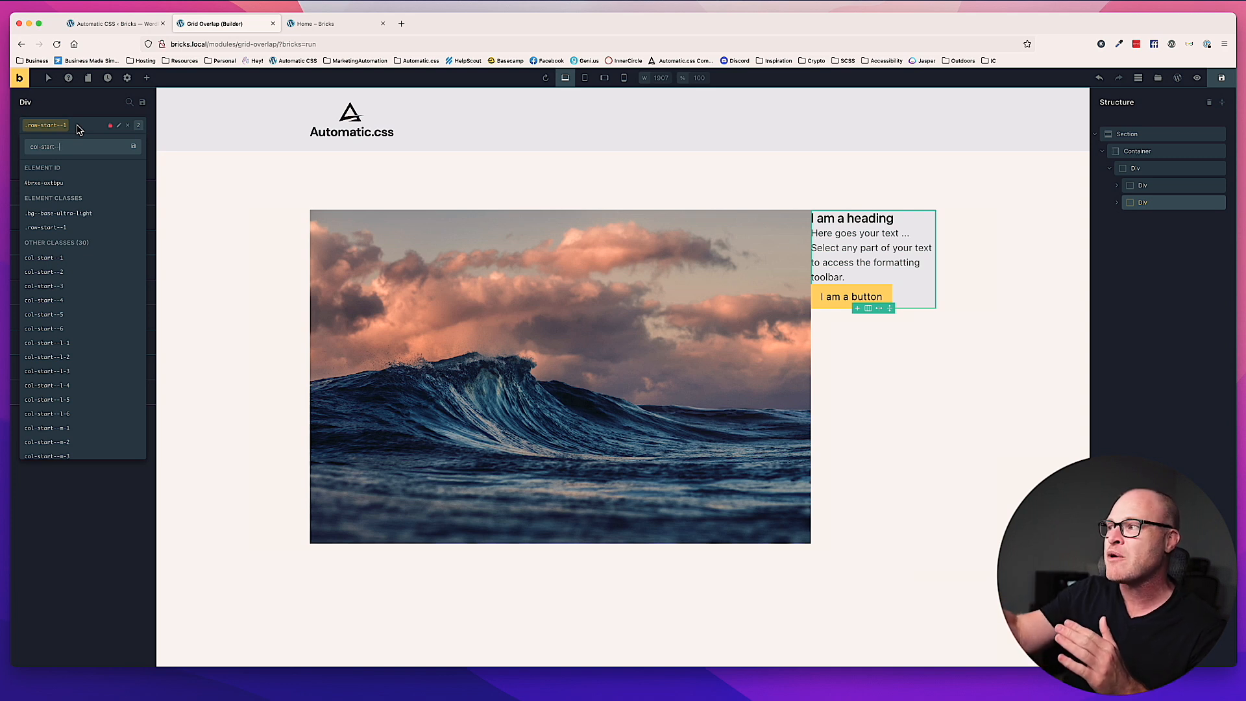
text(3)
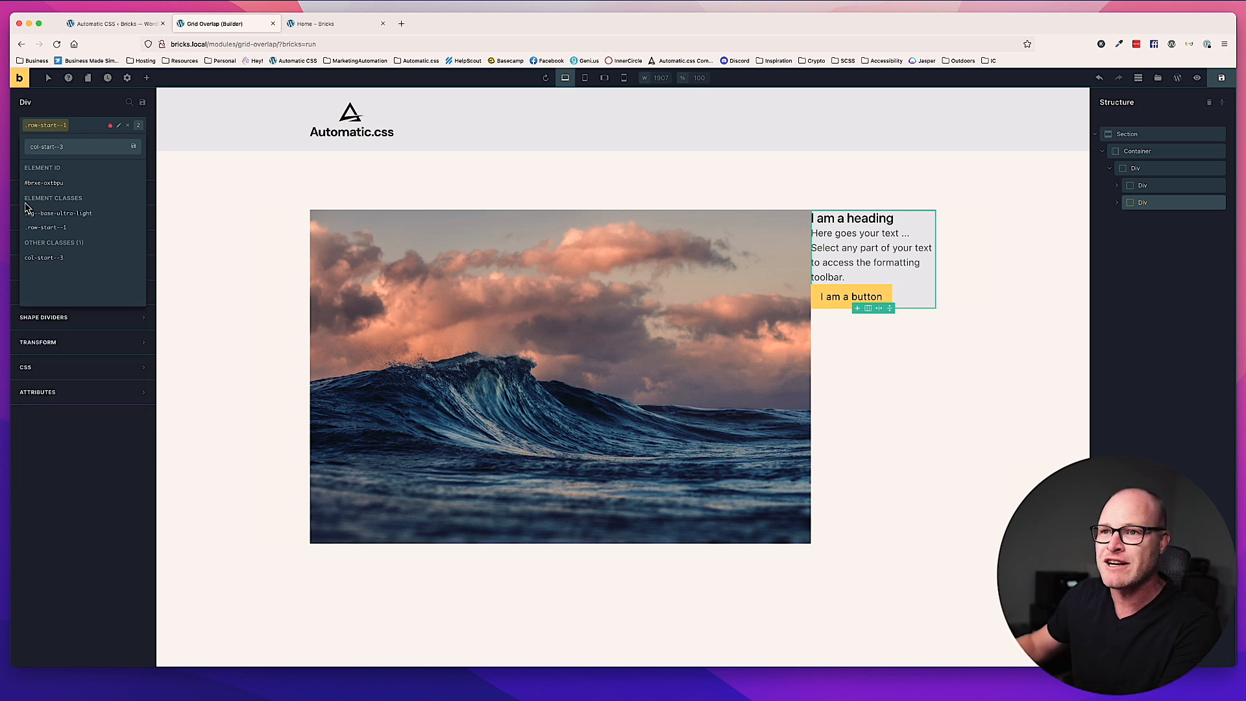
click(52, 259)
Add the class col-end--last to the content div so it spans to the grid's last column line.
click(79, 132)
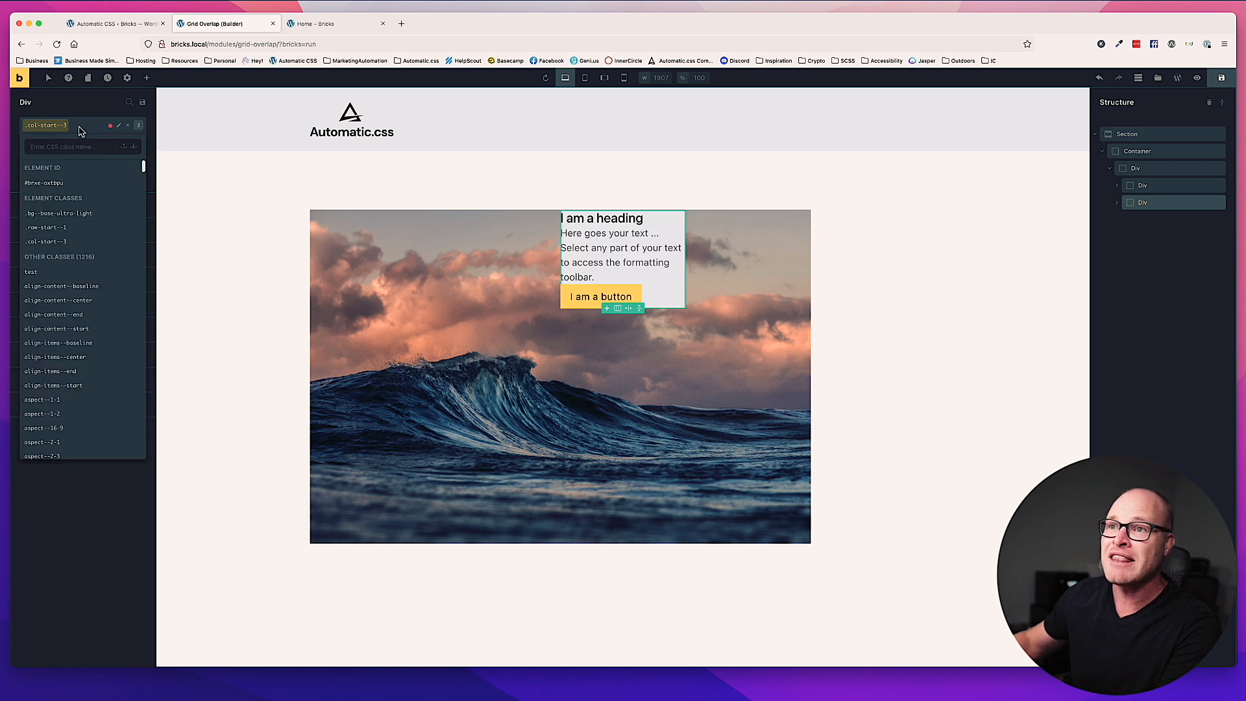
text(col-end--)
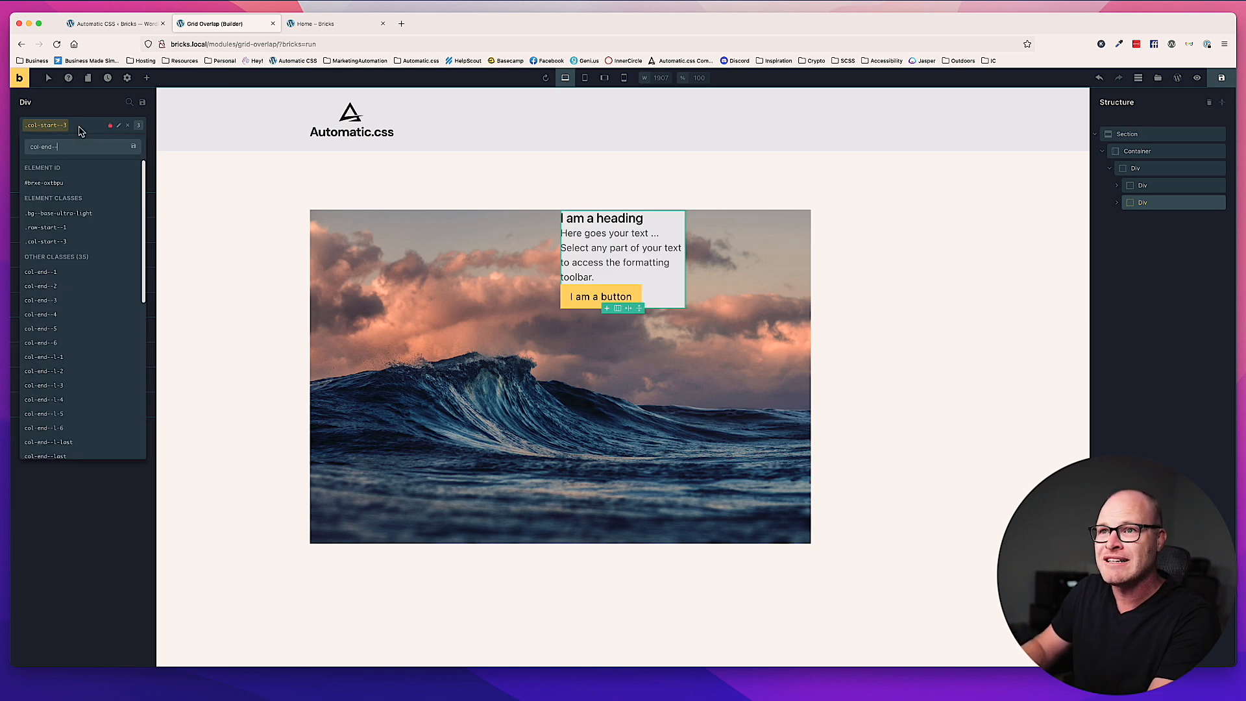
text(last)
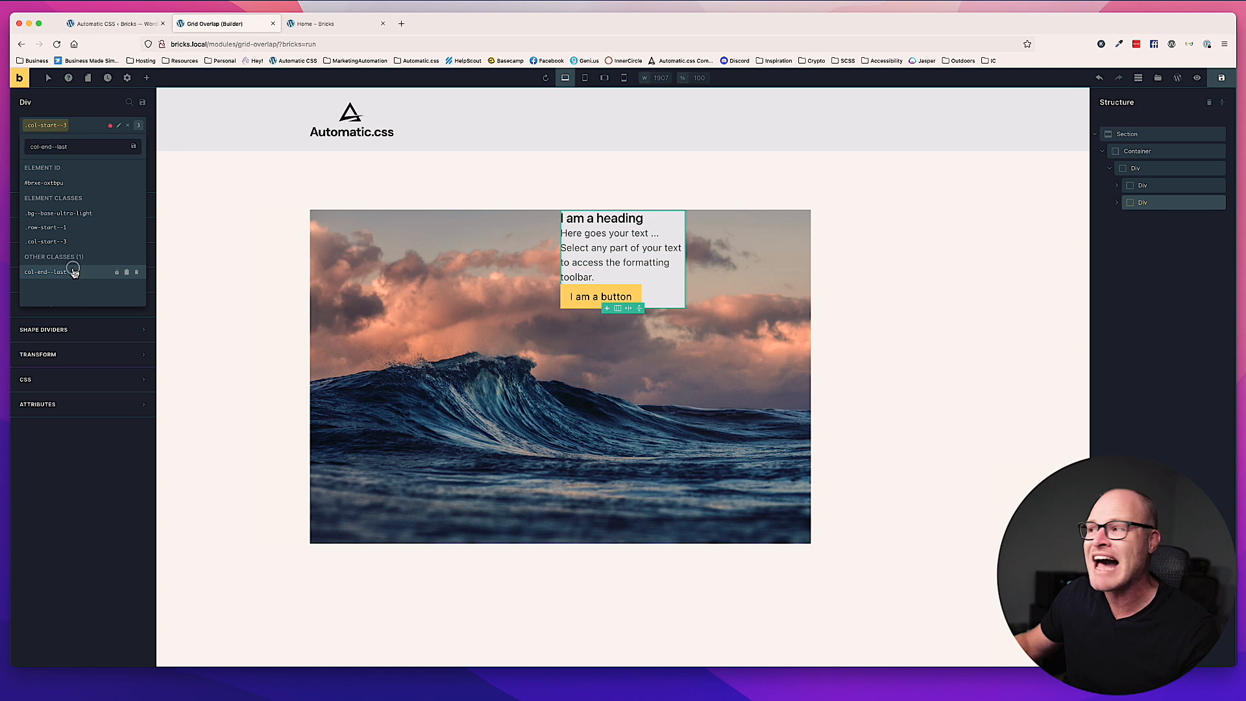
click(73, 271)
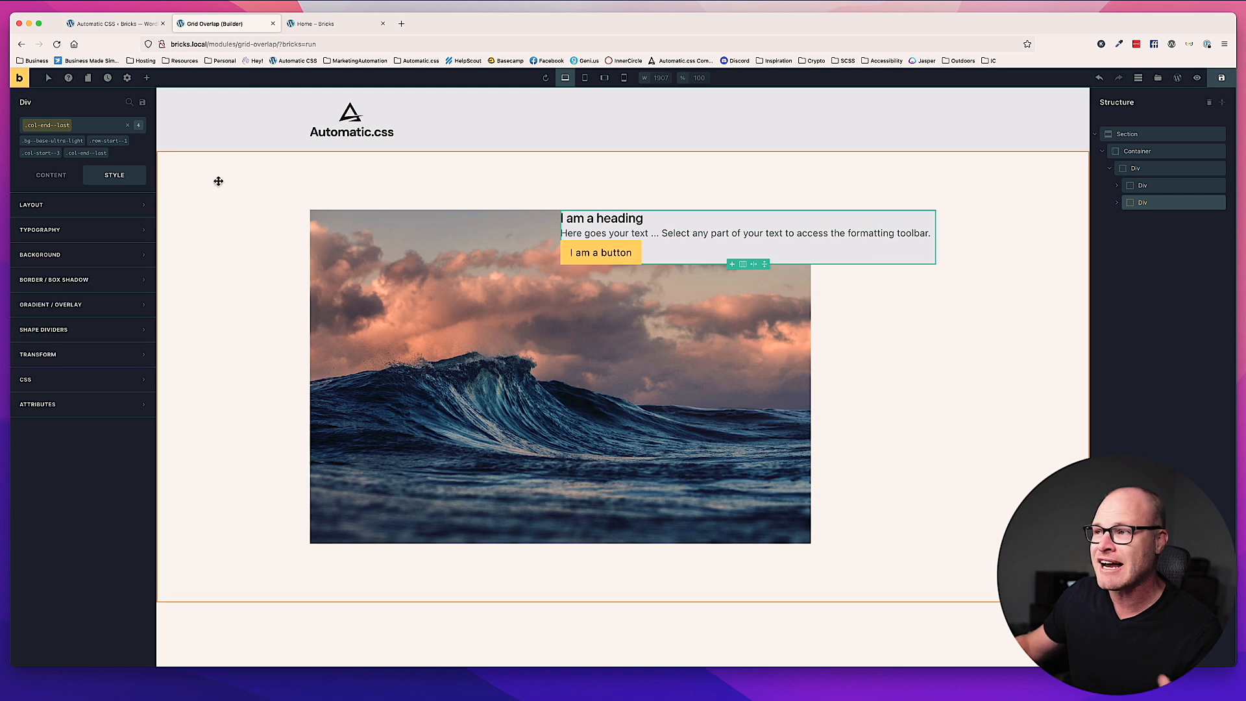
Add the classes pad--l and owl--m to the content div to give it padding and vertical spacing between its elements.
click(95, 128)
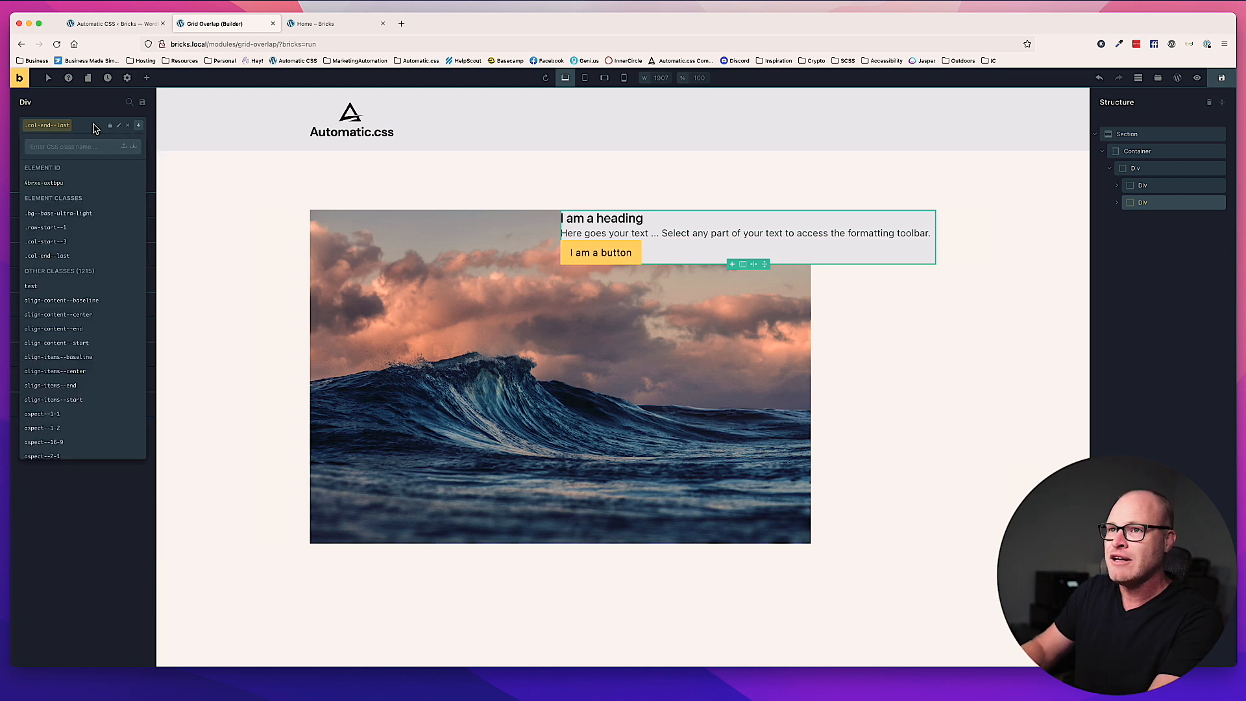
text(pad--l)
click(81, 288)
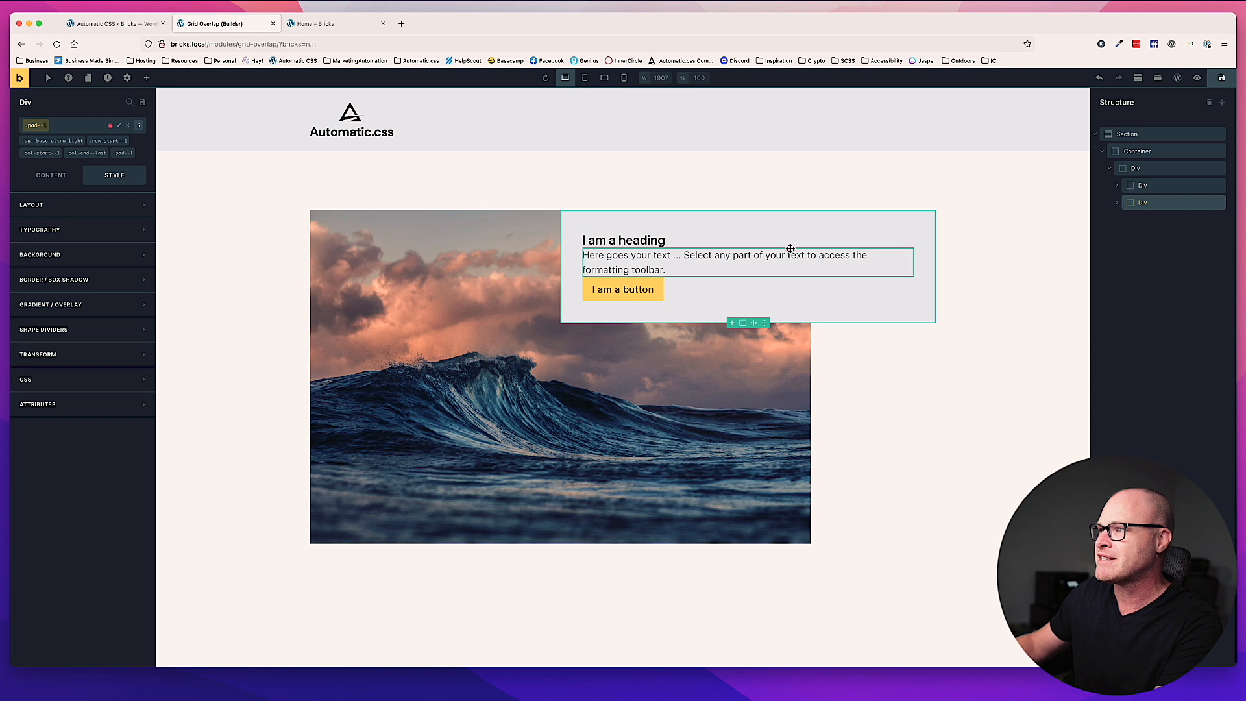
click(73, 130)
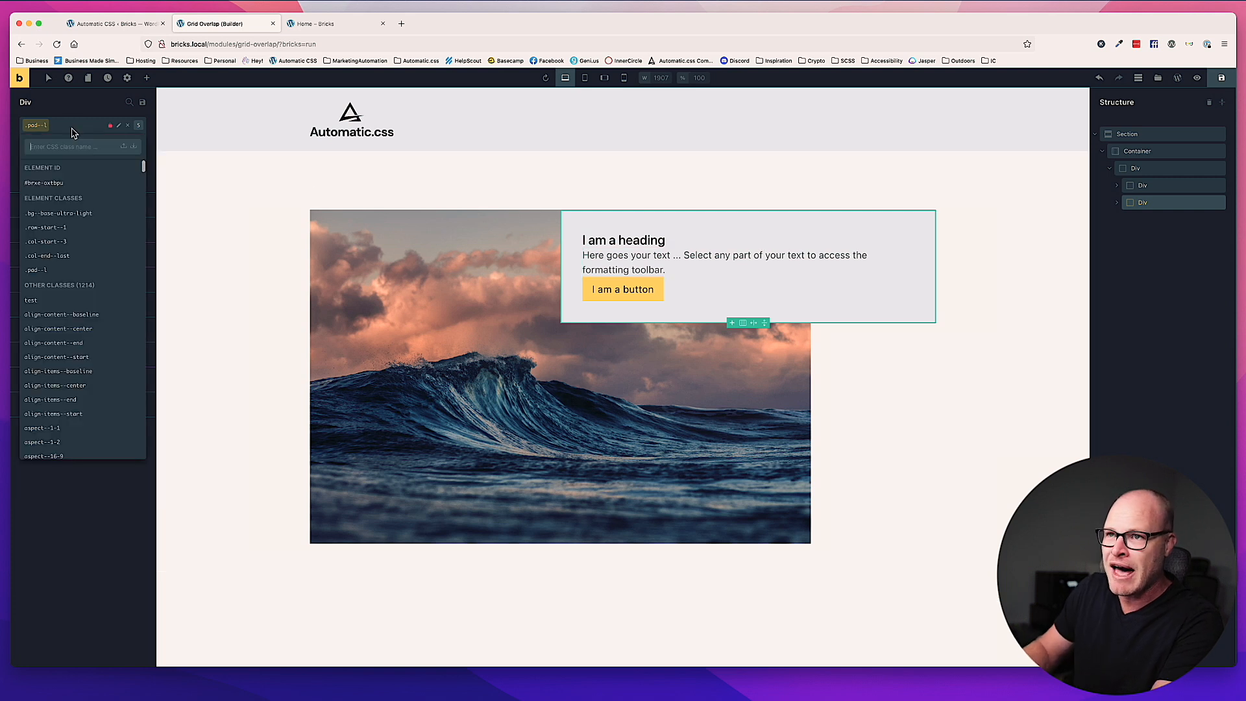
text(owl--m)
click(52, 301)
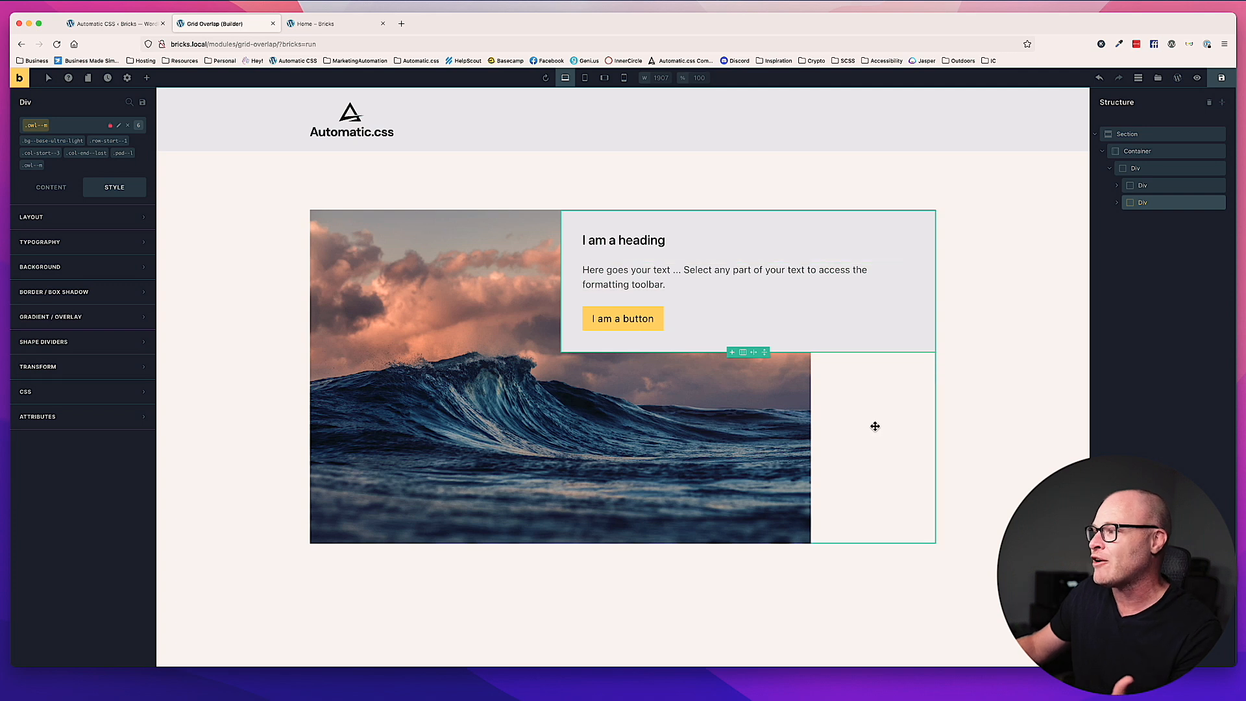
Add the class align-items--center to the parent grid div that holds the image and content divs.
click(877, 428)
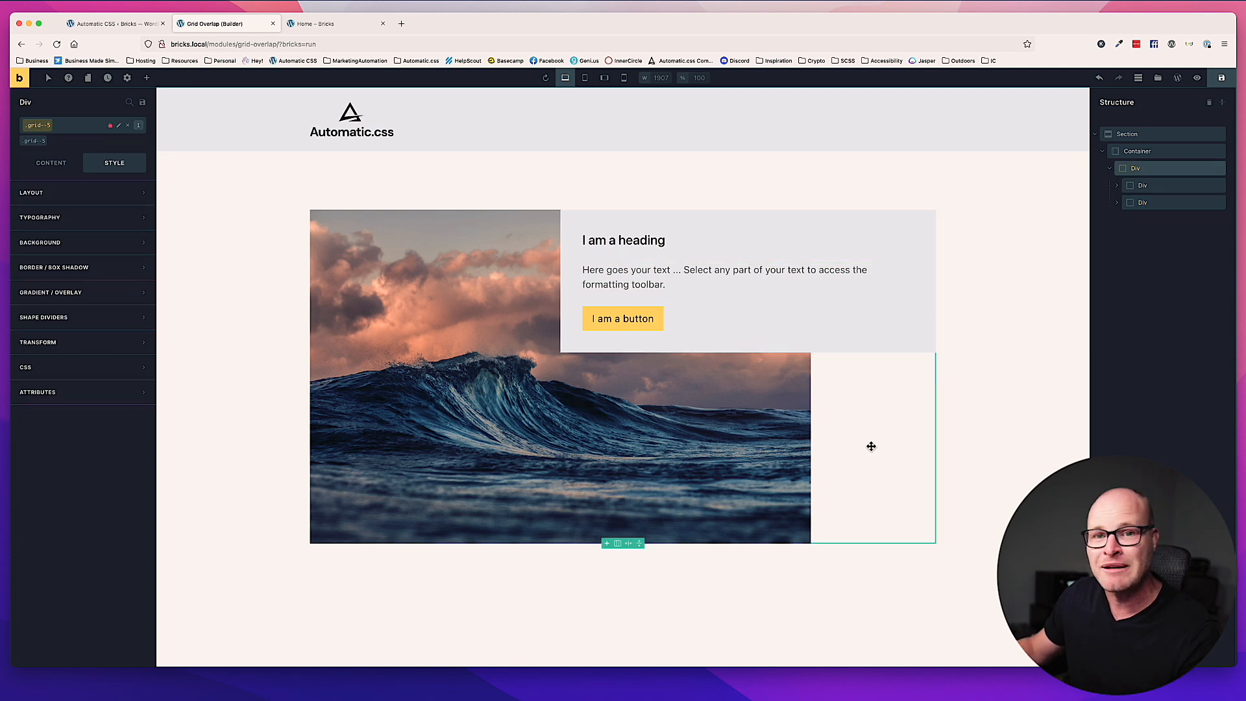
click(63, 126)
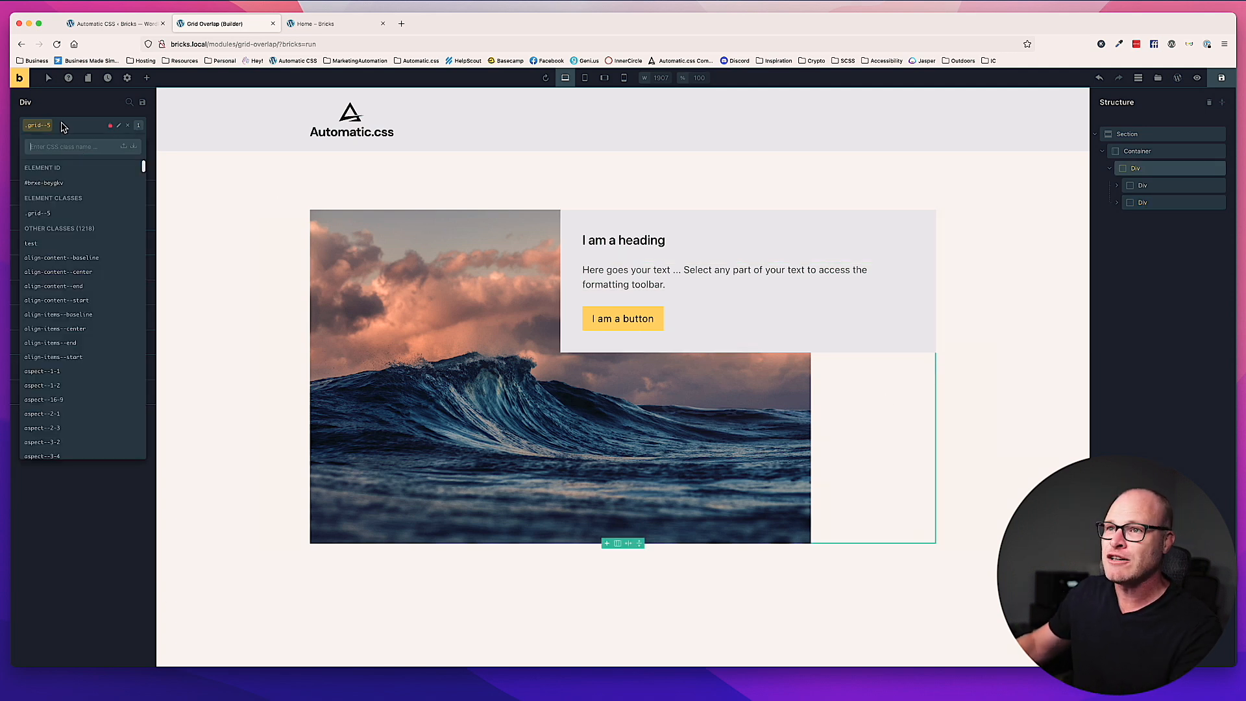
text(align-items--center)
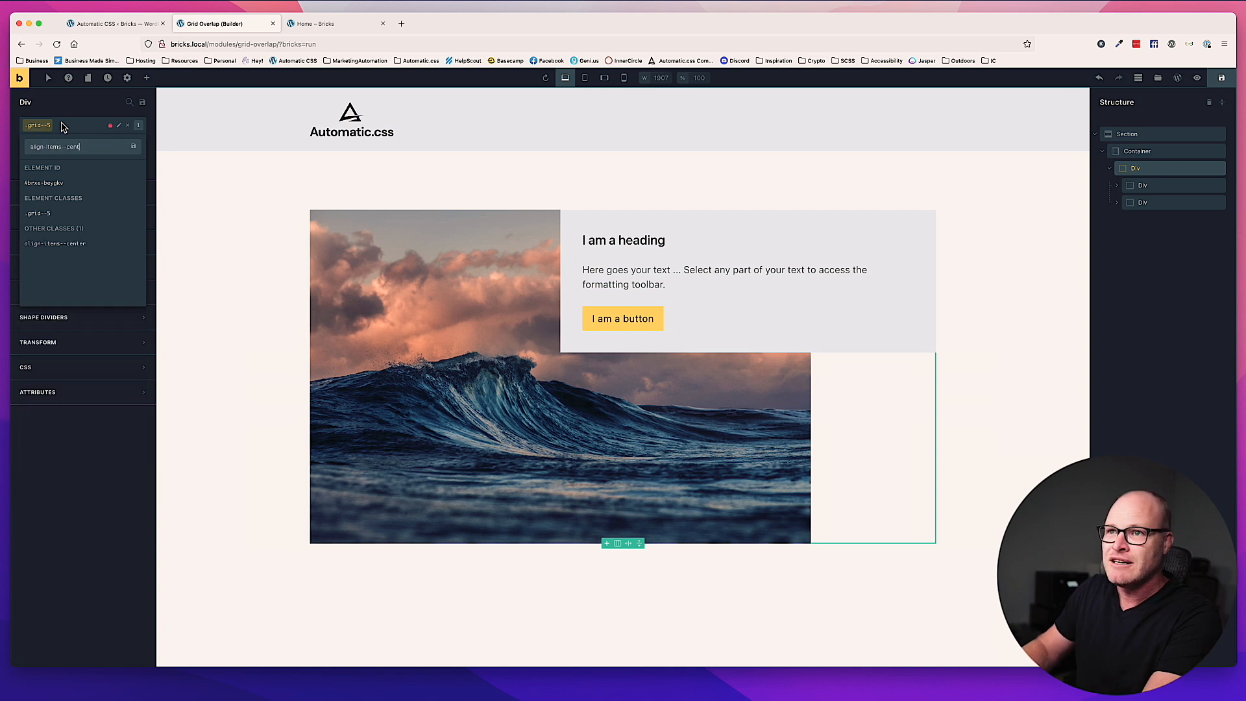
click(59, 244)
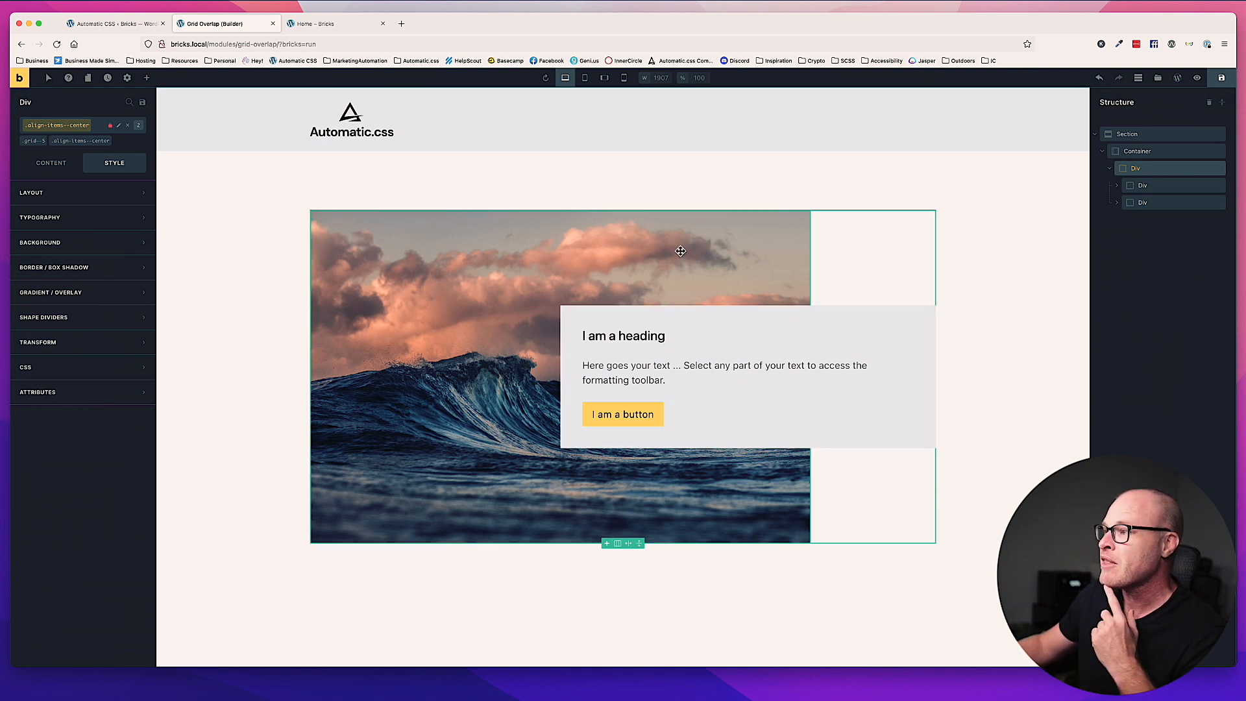
Replace the content div's col-start--3 class with col-start--4.
click(1160, 203)
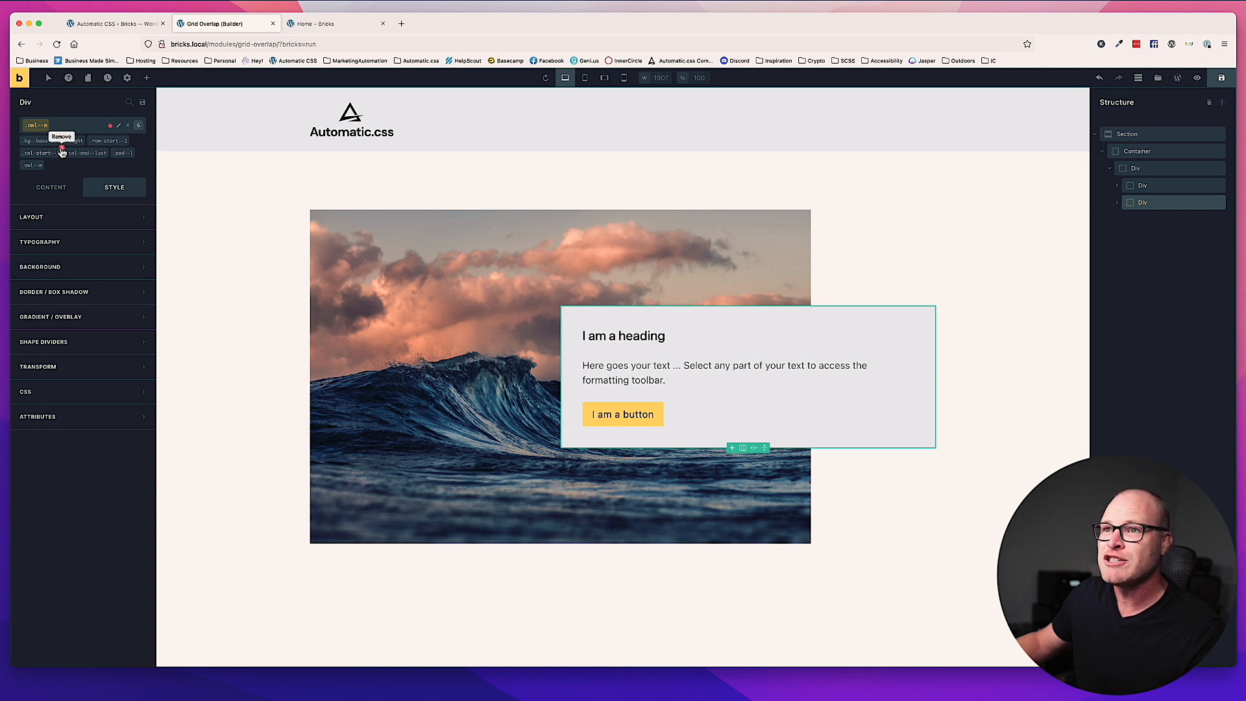
click(62, 151)
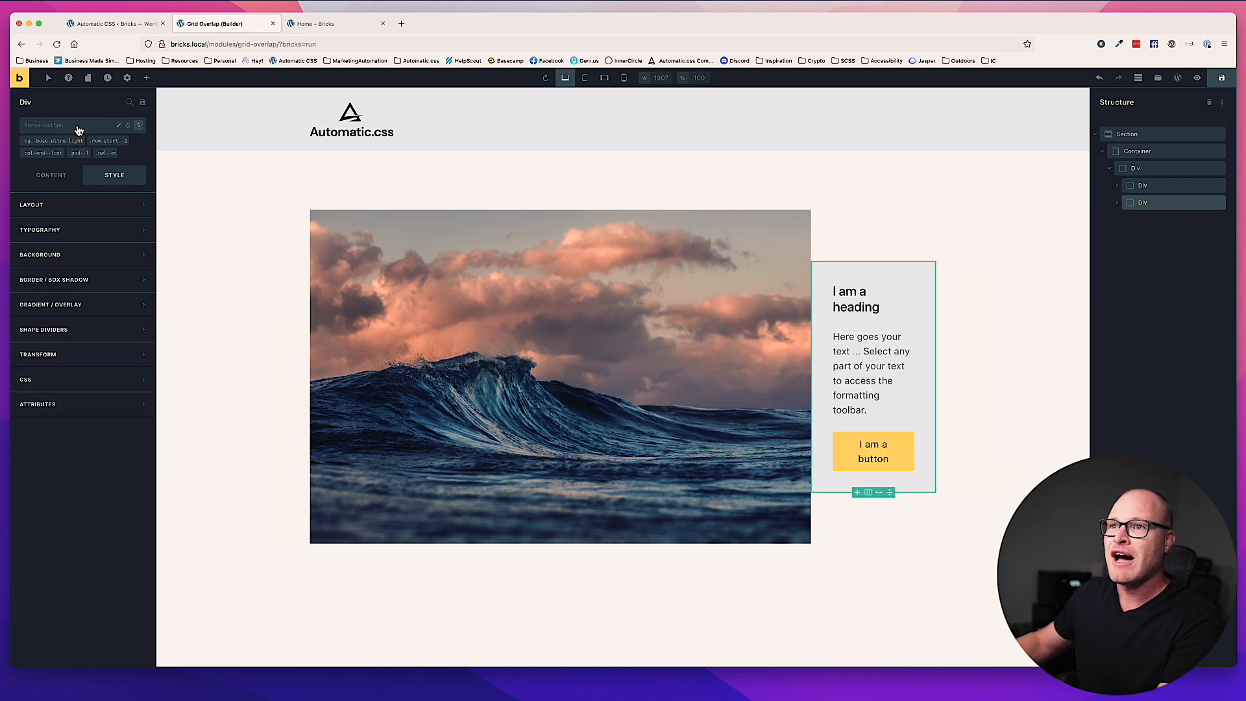
click(79, 129)
text(col-start--)
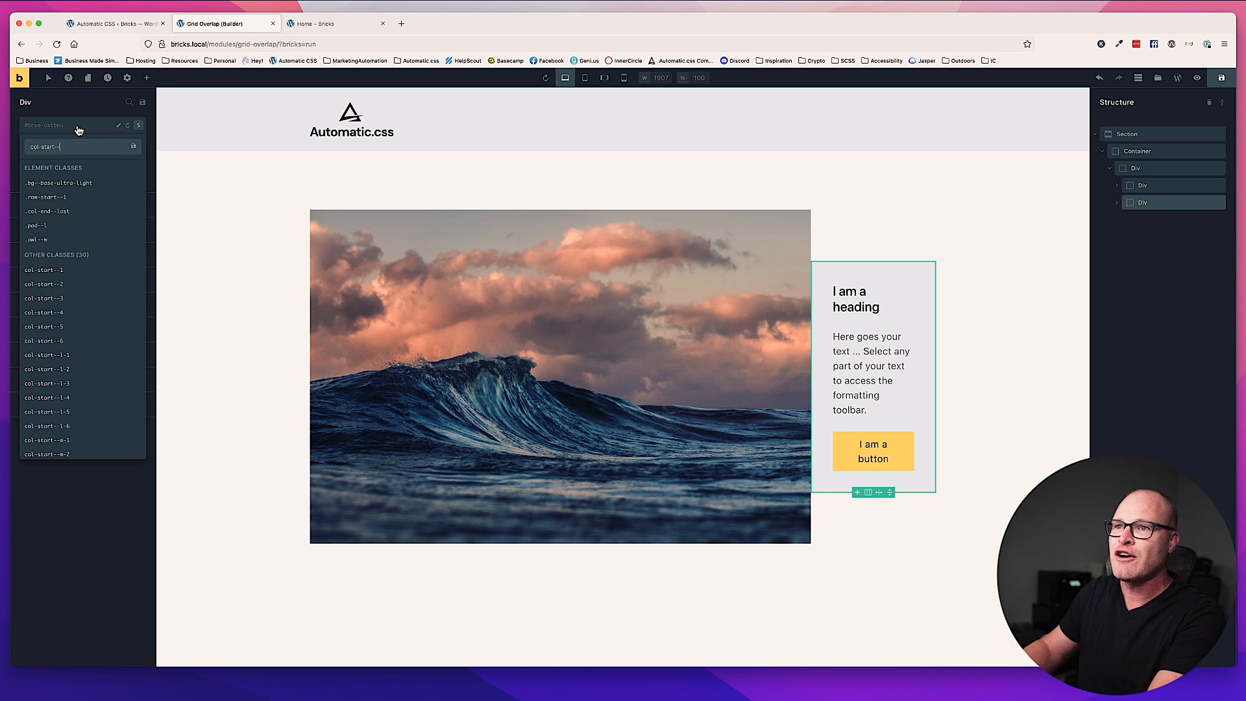
text(4)
key(Return)
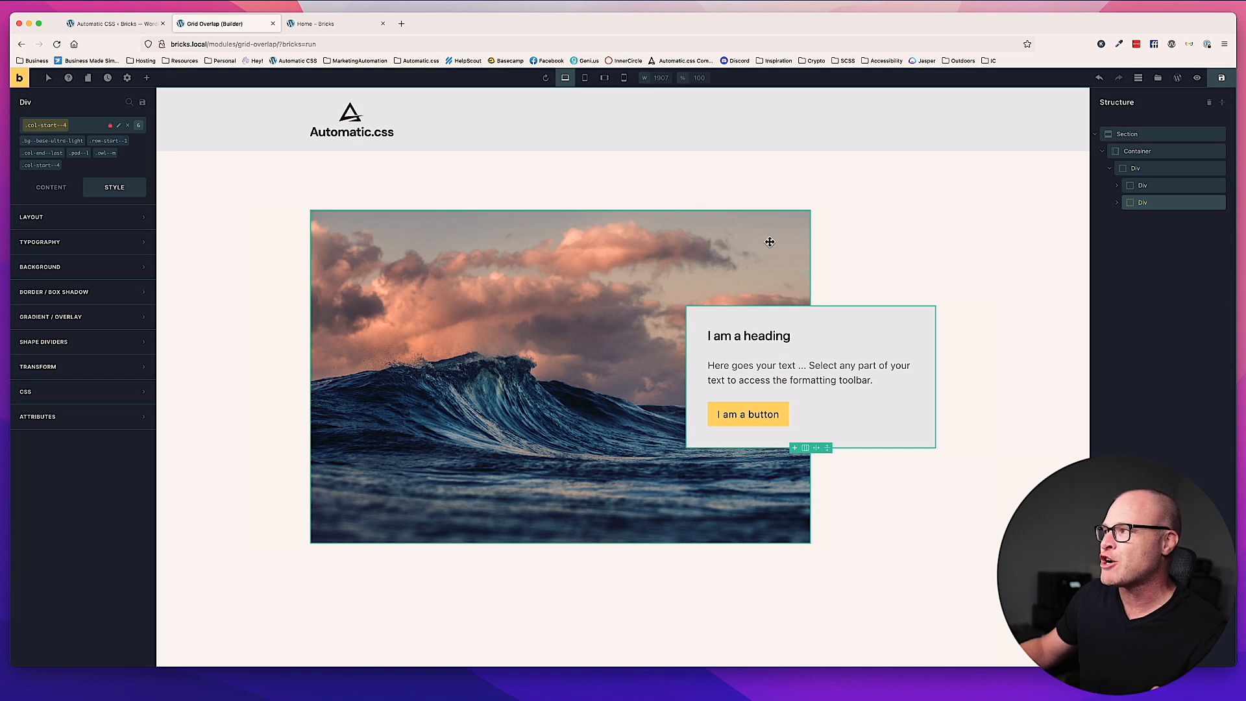
Replace the wave image div's col-end--5 class with col-end--4 to narrow the image.
click(1165, 186)
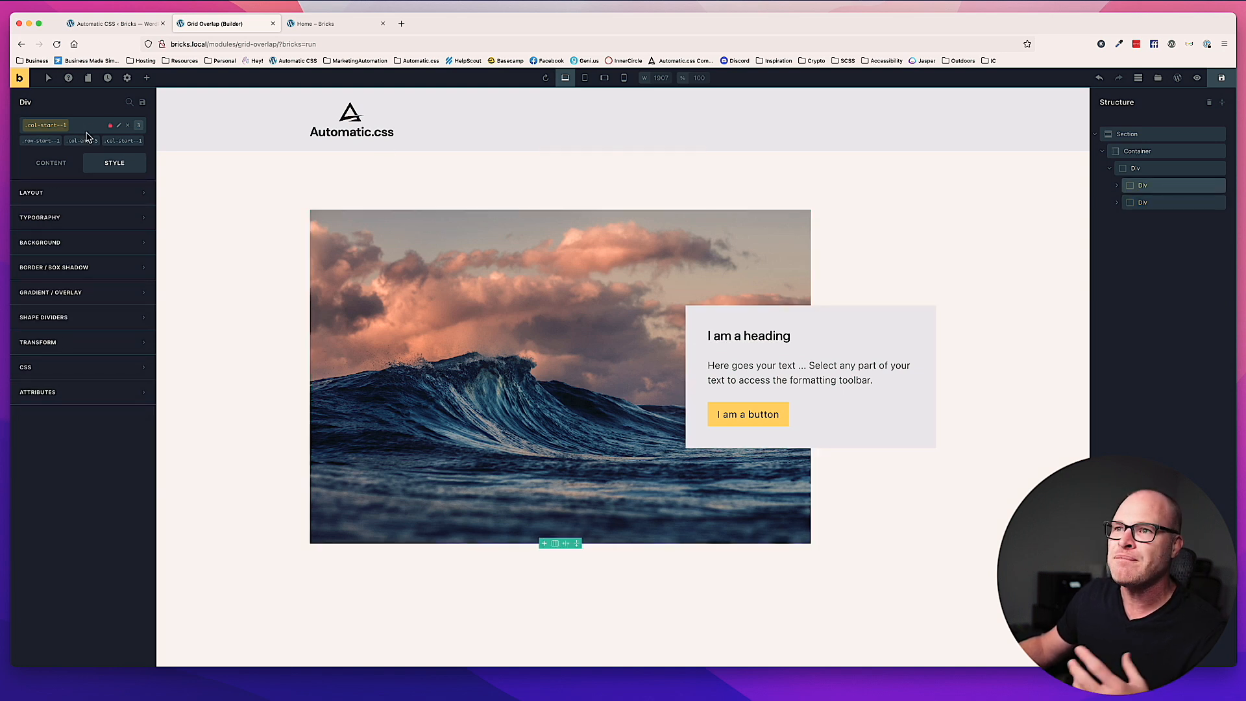
click(83, 139)
click(85, 130)
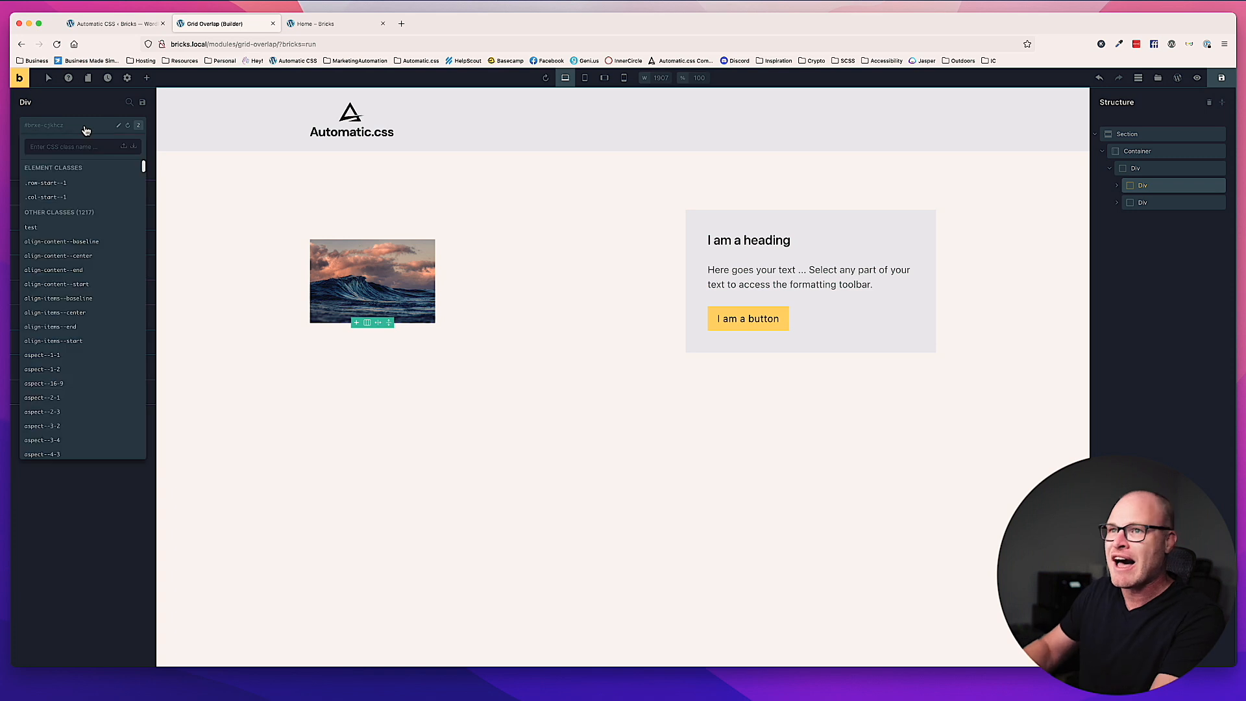
text(col-end--4)
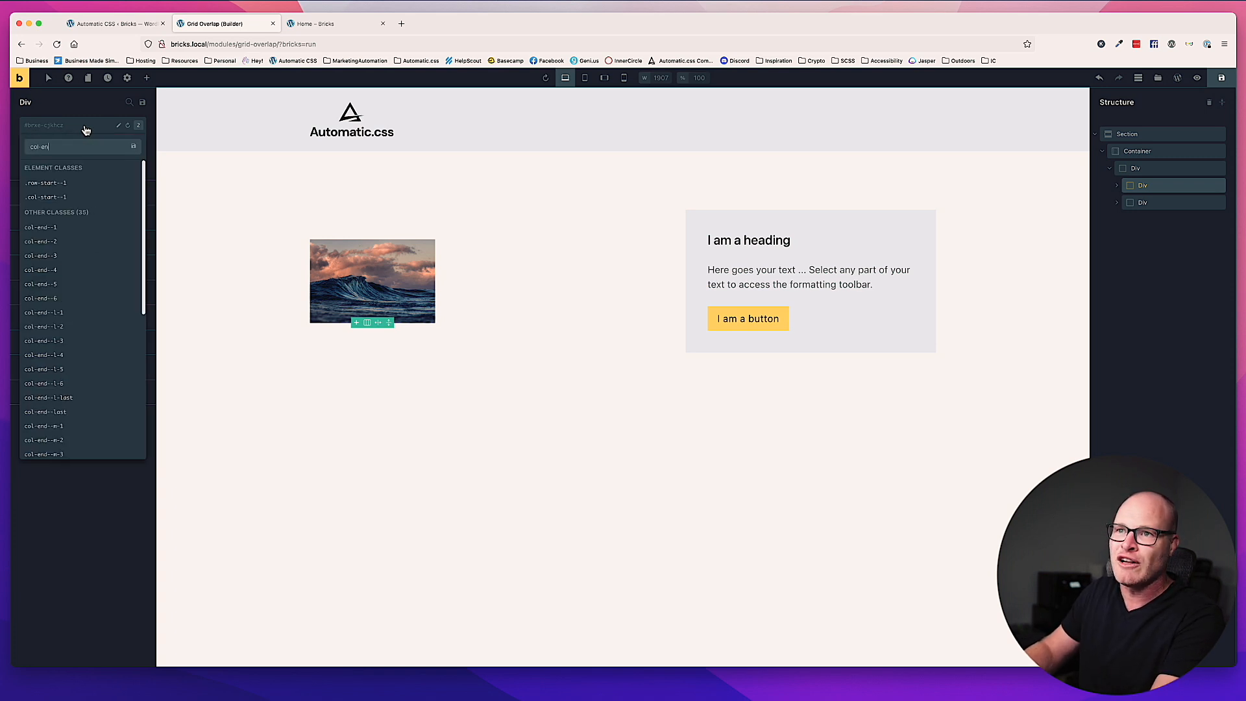
key(Return)
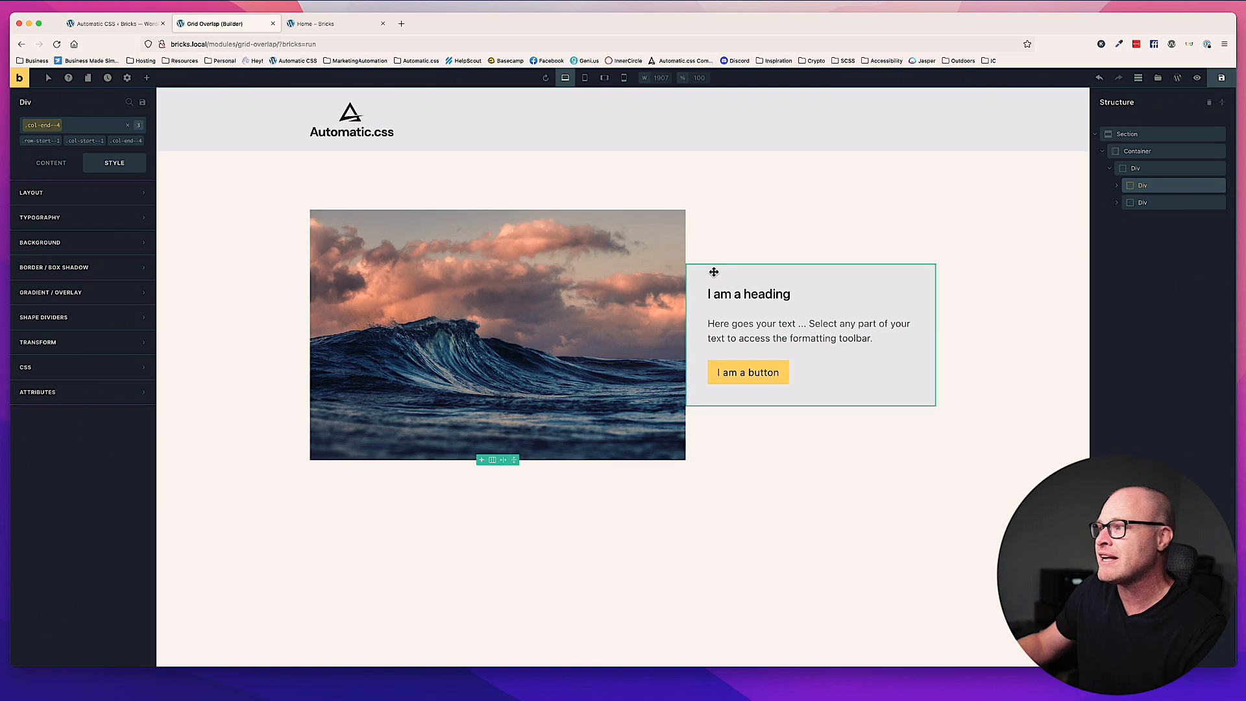
Replace the content div's col-start--4 class with col-start--3 so it overlaps the wave image.
click(714, 272)
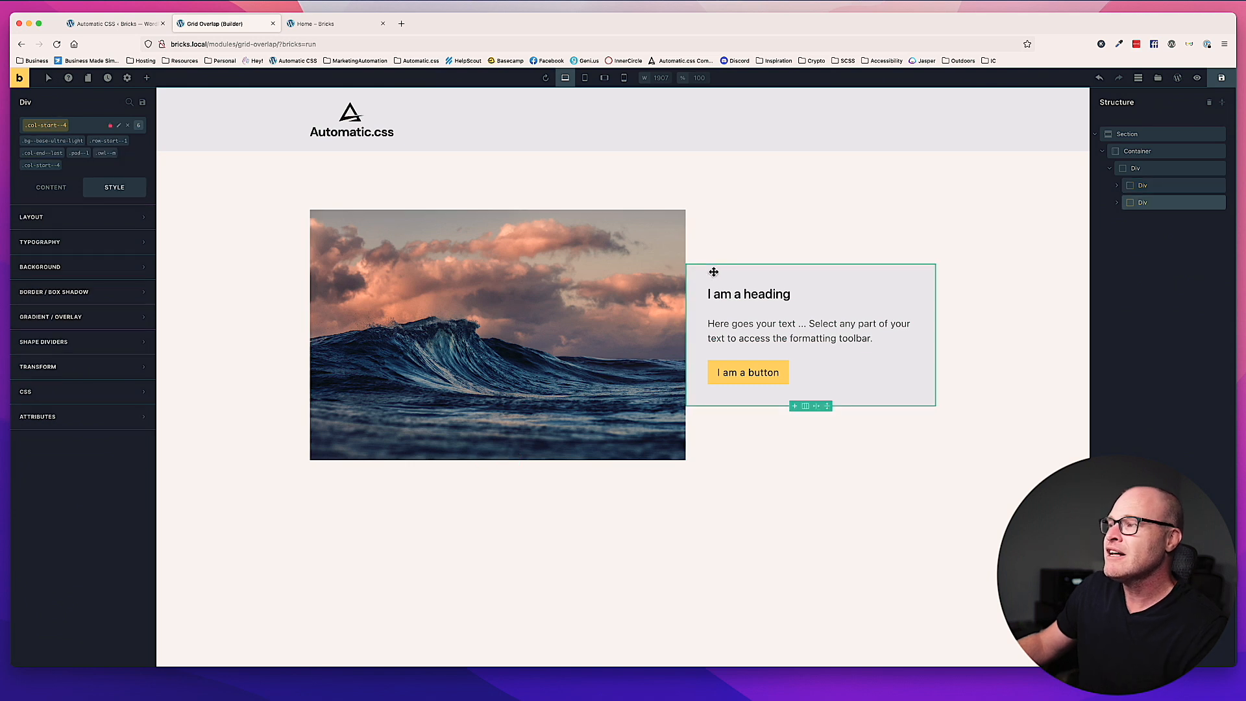
click(61, 161)
click(76, 130)
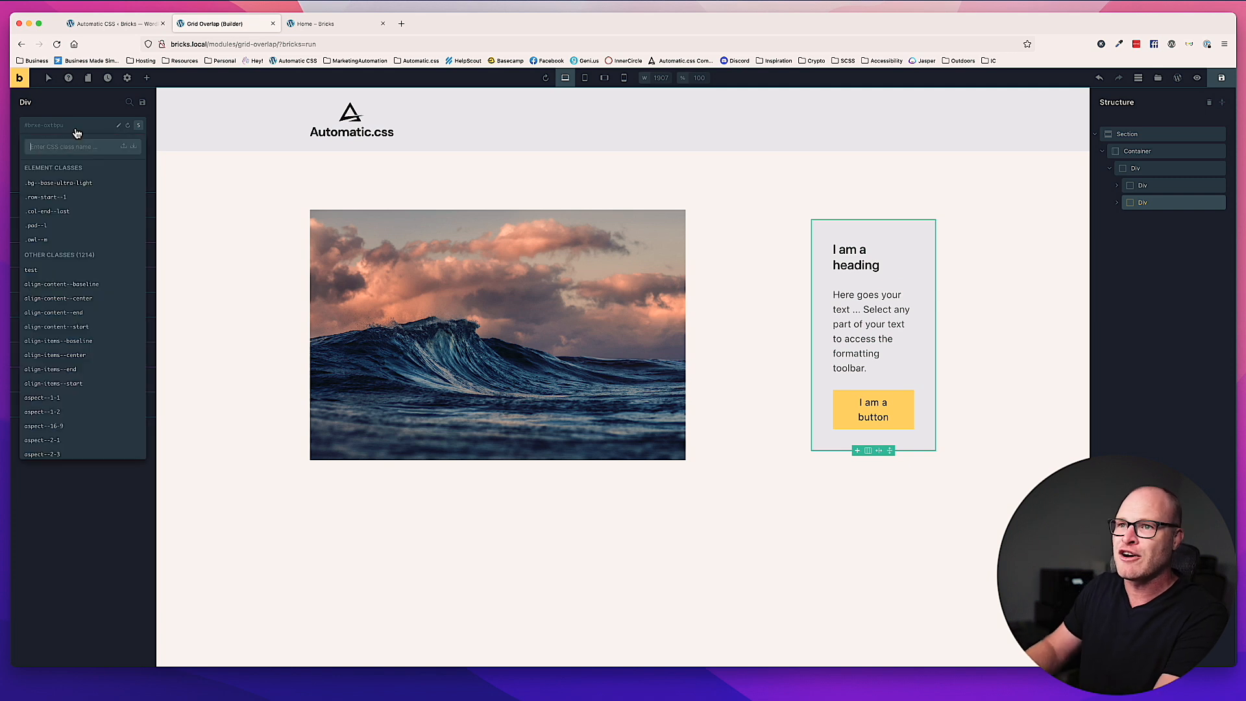
text(c)
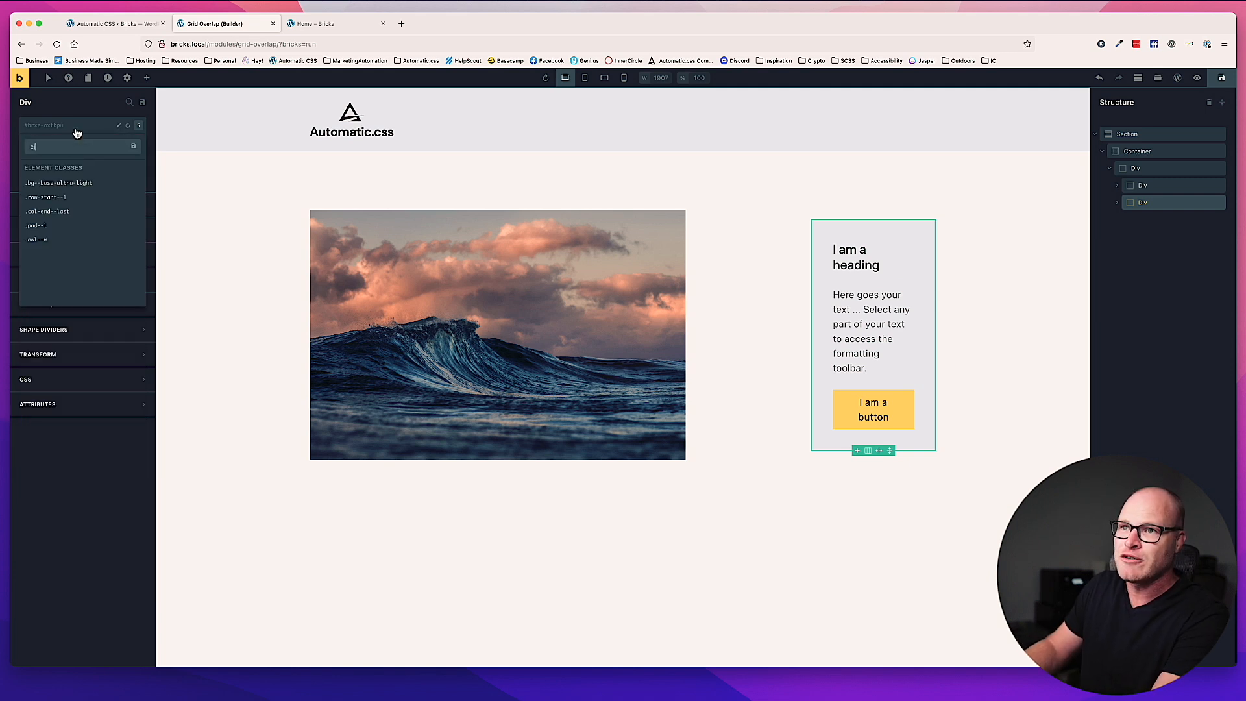
text(ol-start--3)
key(Return)
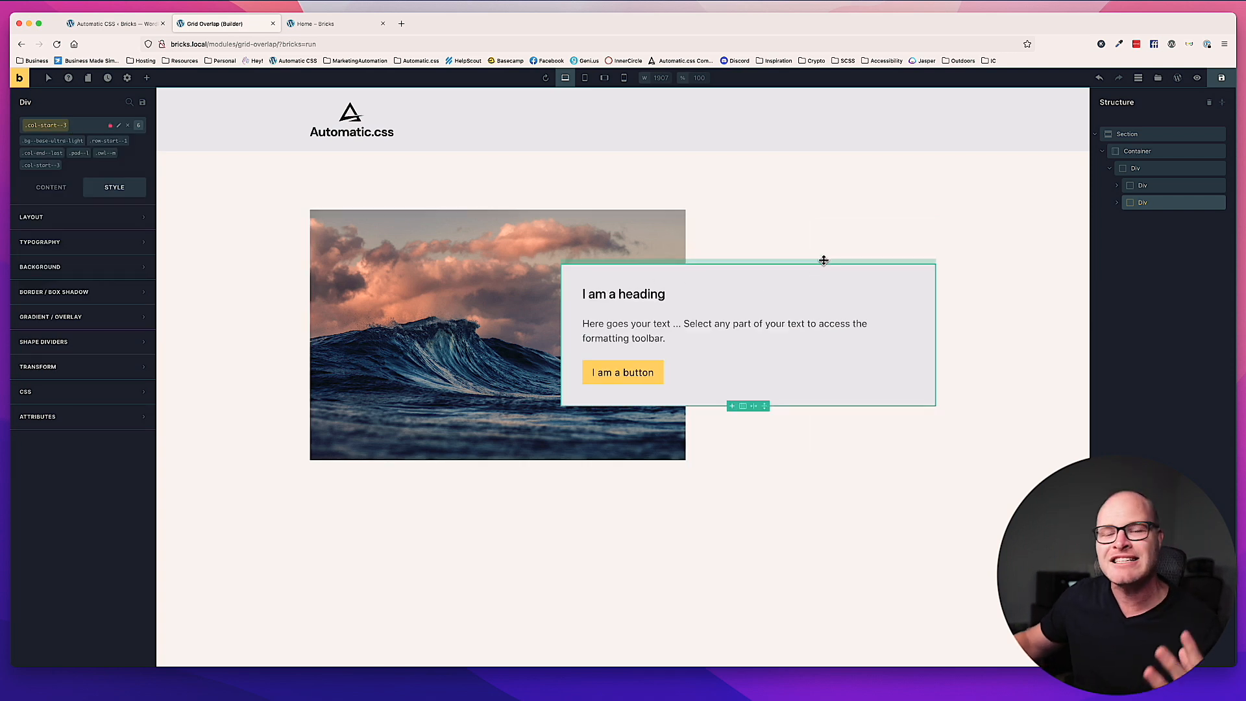
Preview the overlap layout at the tablet breakpoint, and return to the desktop view.
click(953, 253)
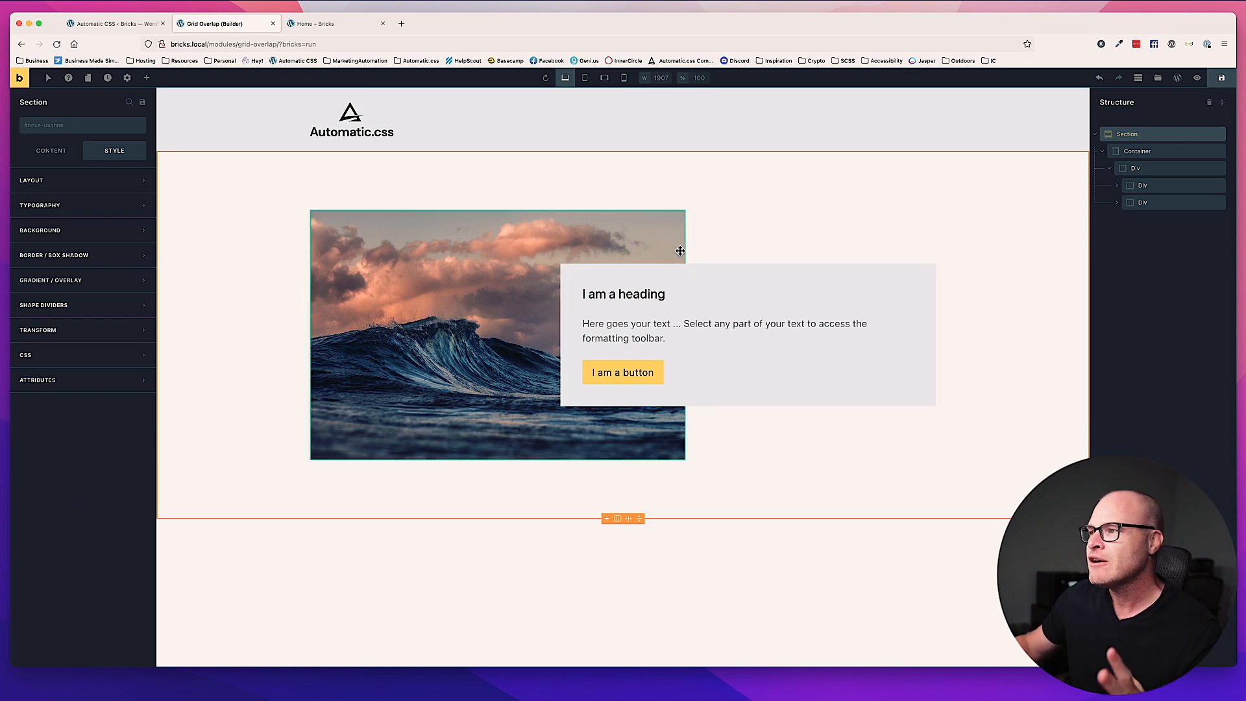
click(584, 77)
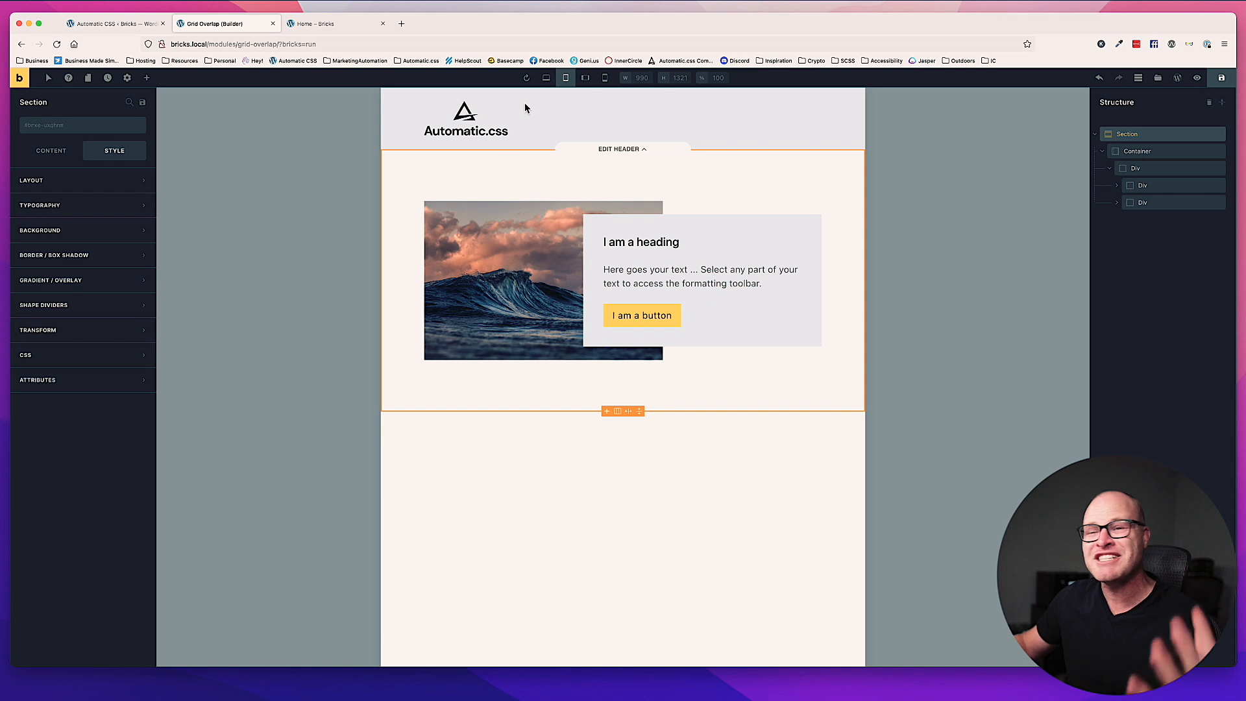
click(545, 78)
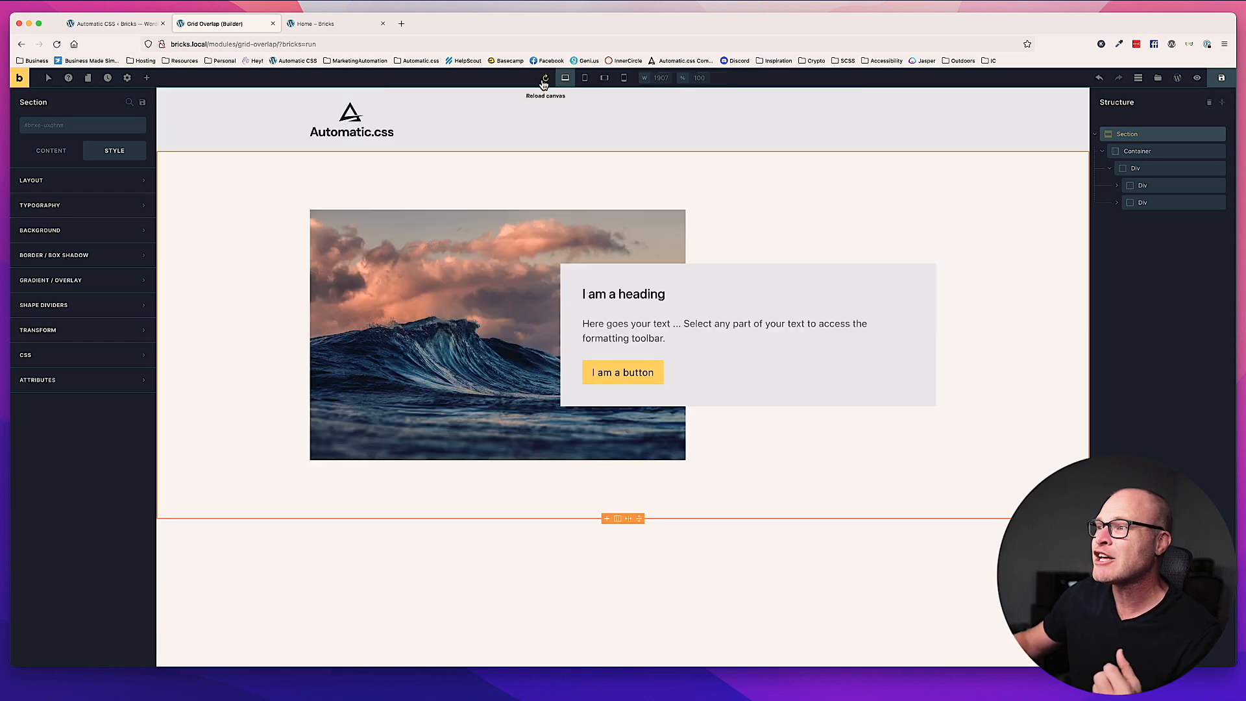
Add the class grid--l-1 to the parent grid div and show the layout at the tablet breakpoint.
click(760, 233)
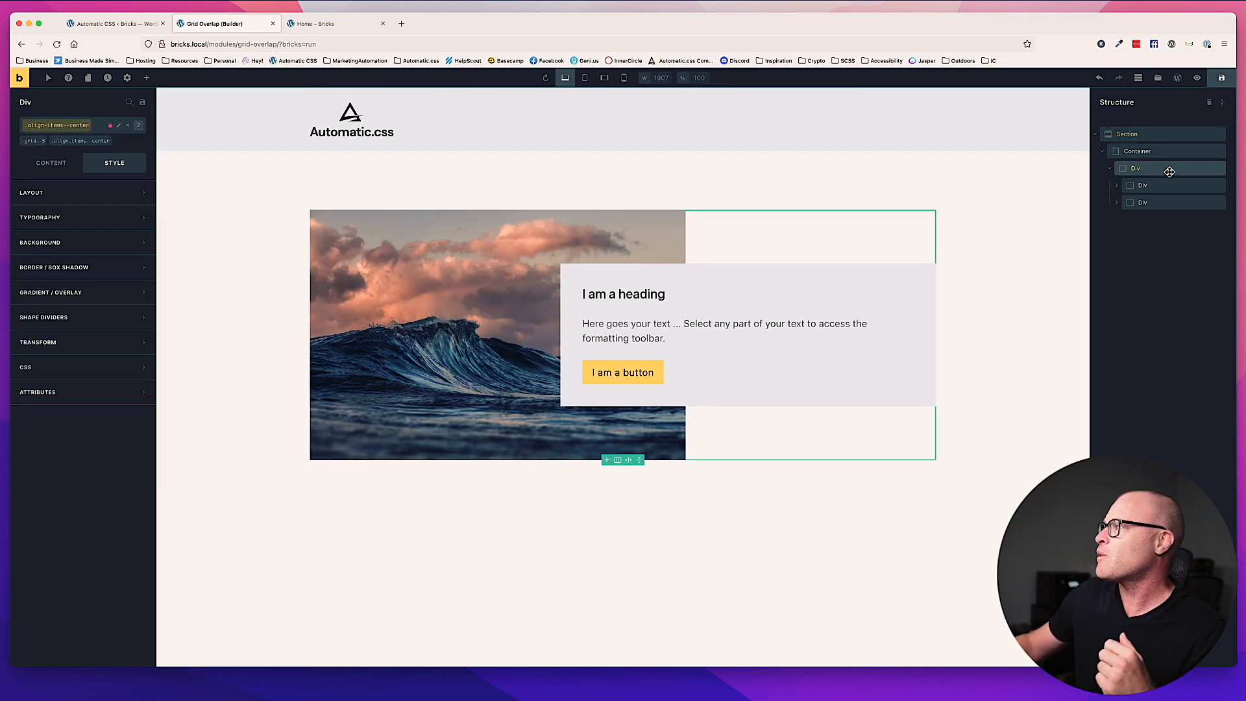
click(101, 133)
text(grid--l-1)
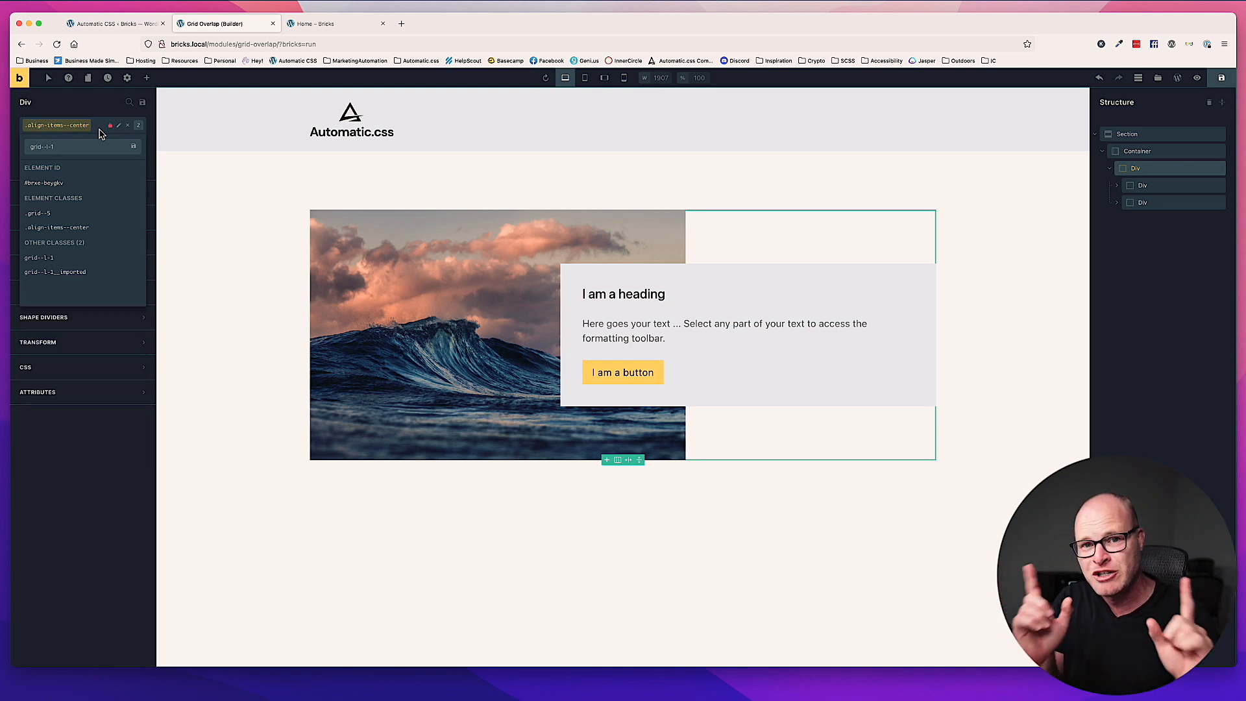
key(Return)
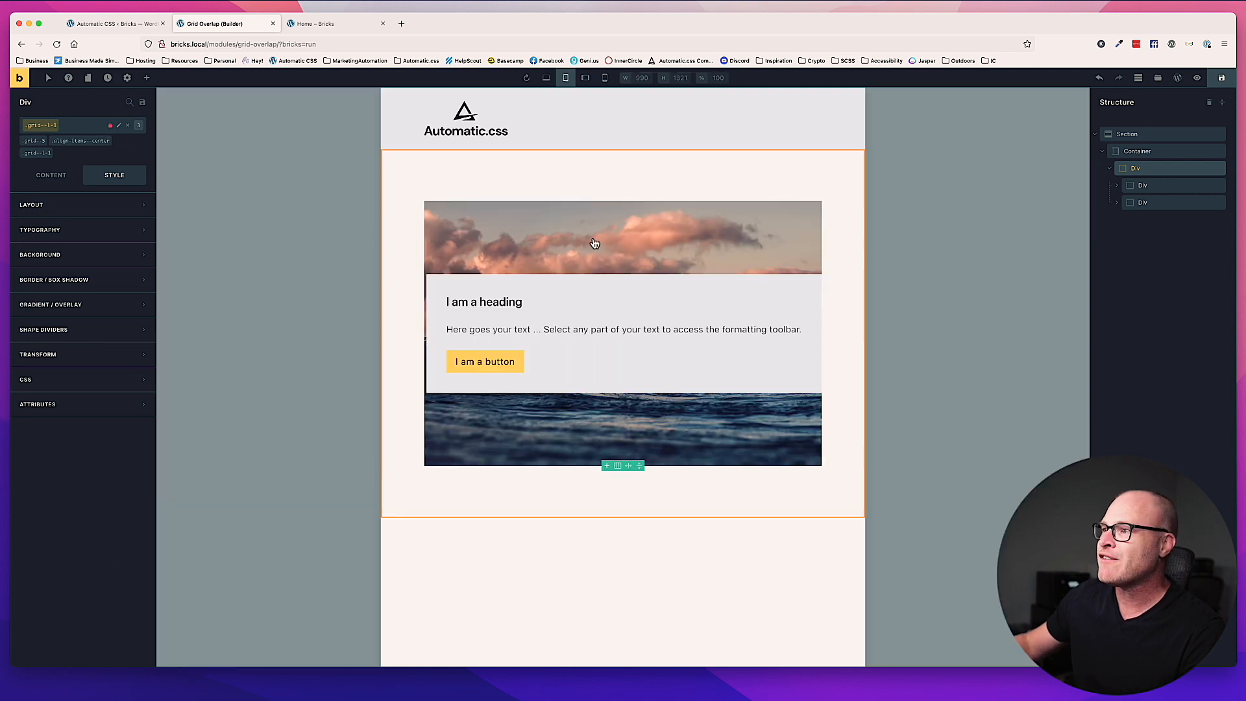
click(585, 77)
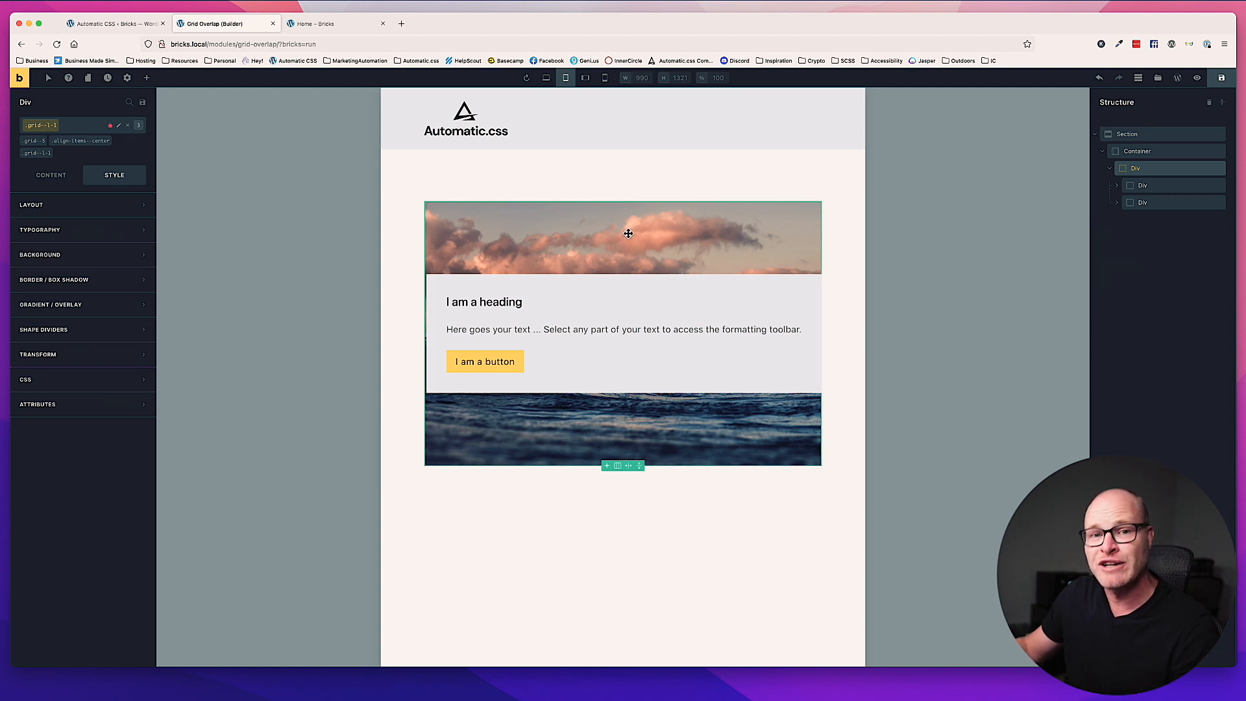
Add the class row-start--l-2 to the content div to place it below the image at the tablet breakpoint.
click(1154, 203)
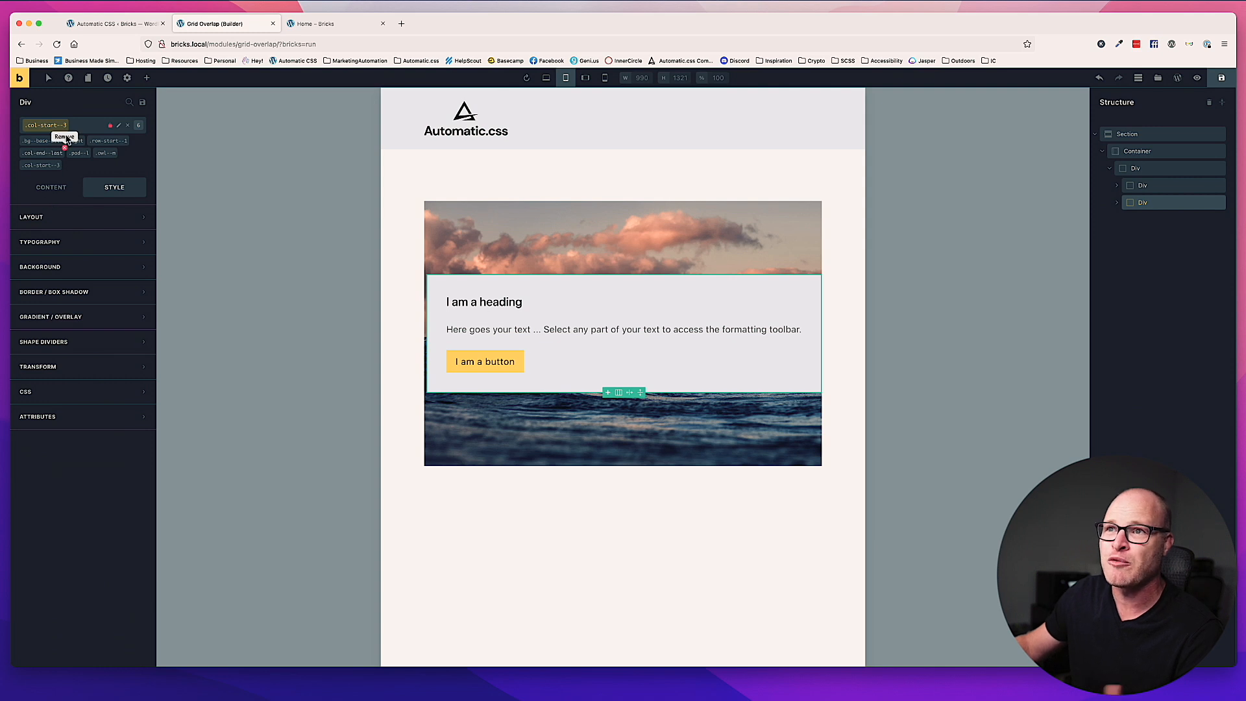
click(83, 128)
text(row-start--l-2)
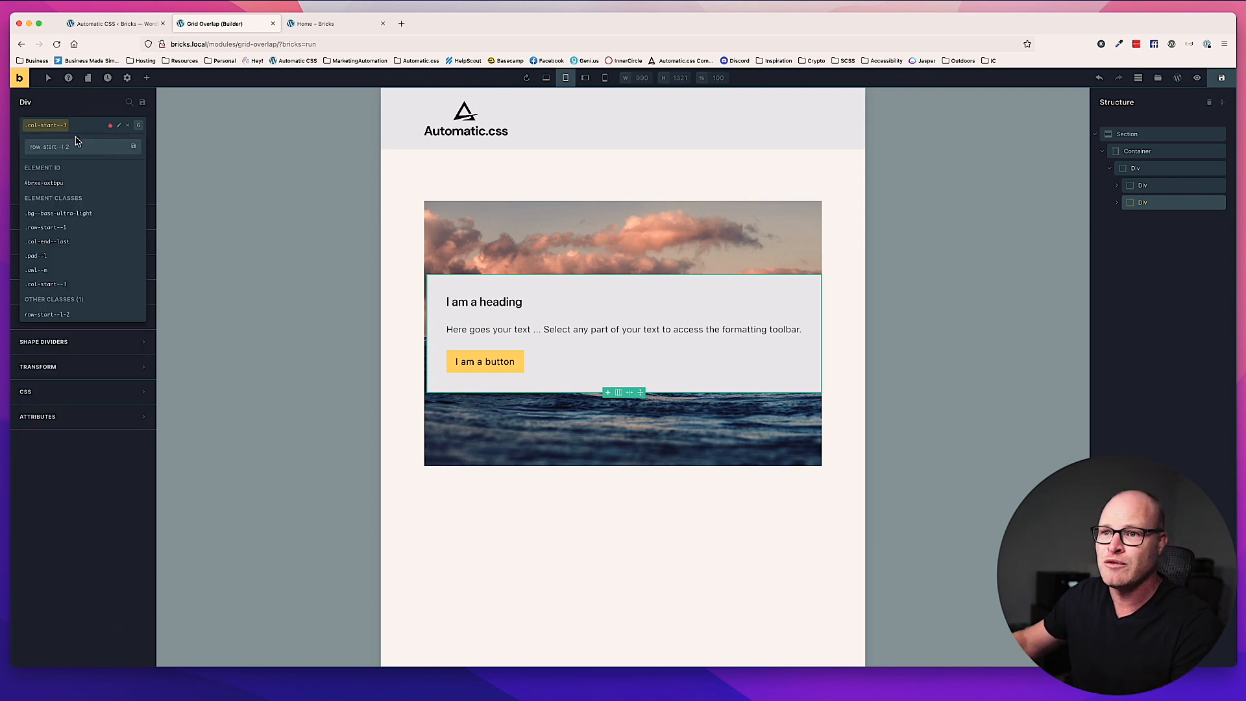
click(48, 314)
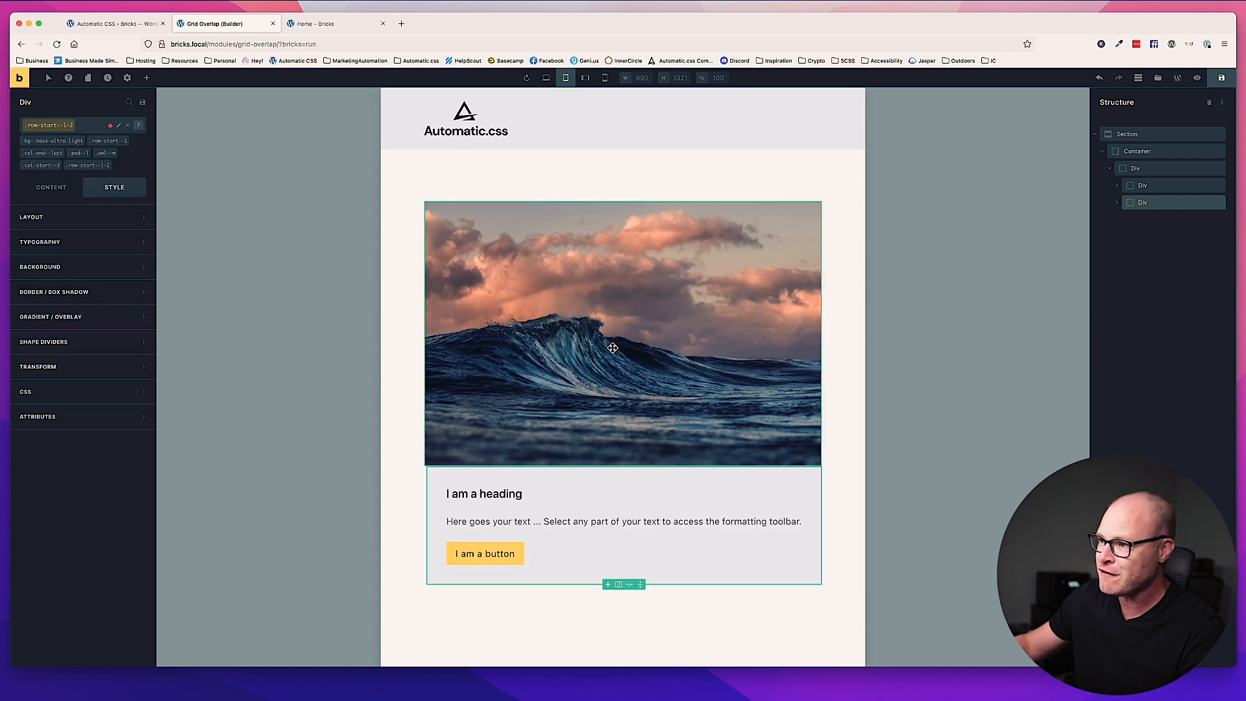
click(843, 513)
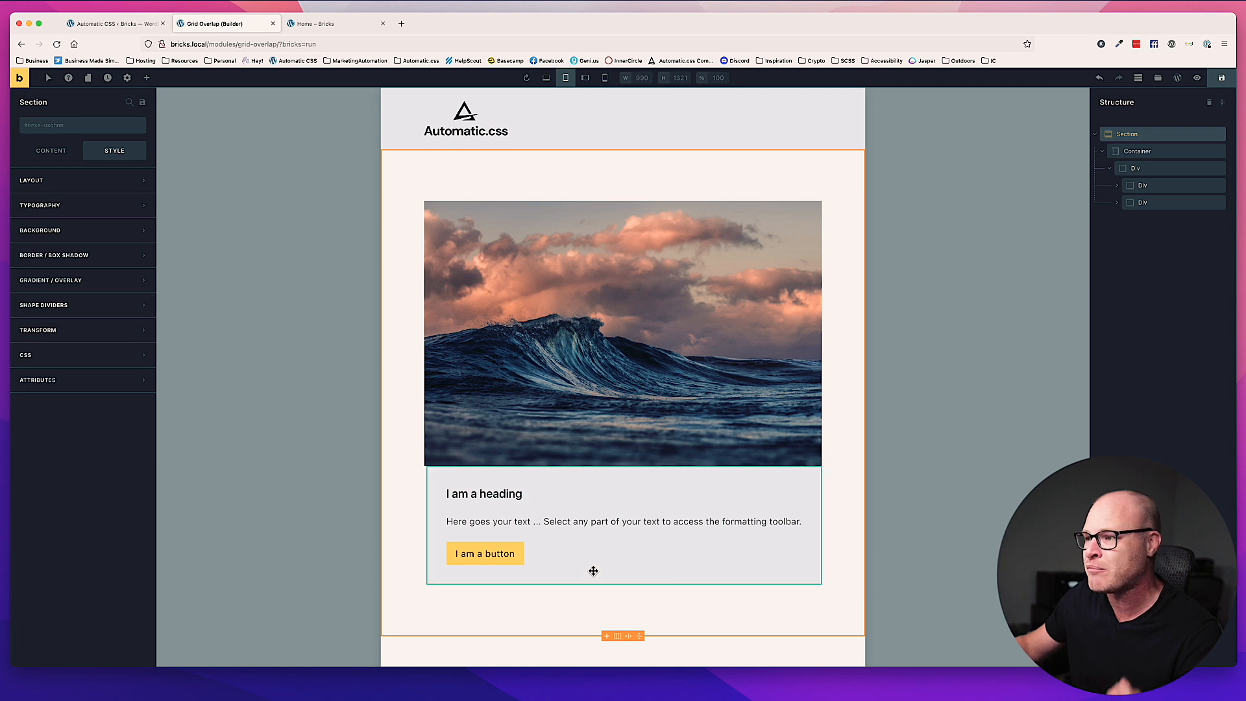
Add the class col-start--l-1 to the content div to align it with the image's edge on tablet.
click(426, 469)
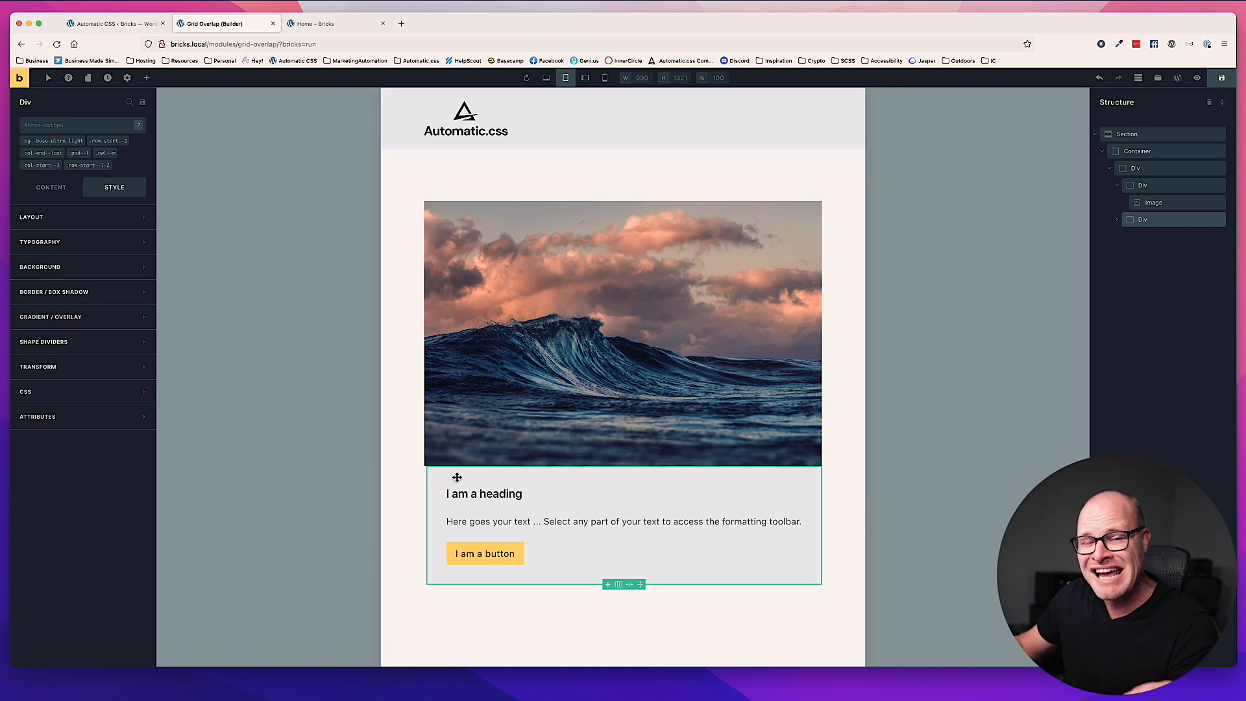
click(89, 133)
text(col-start)
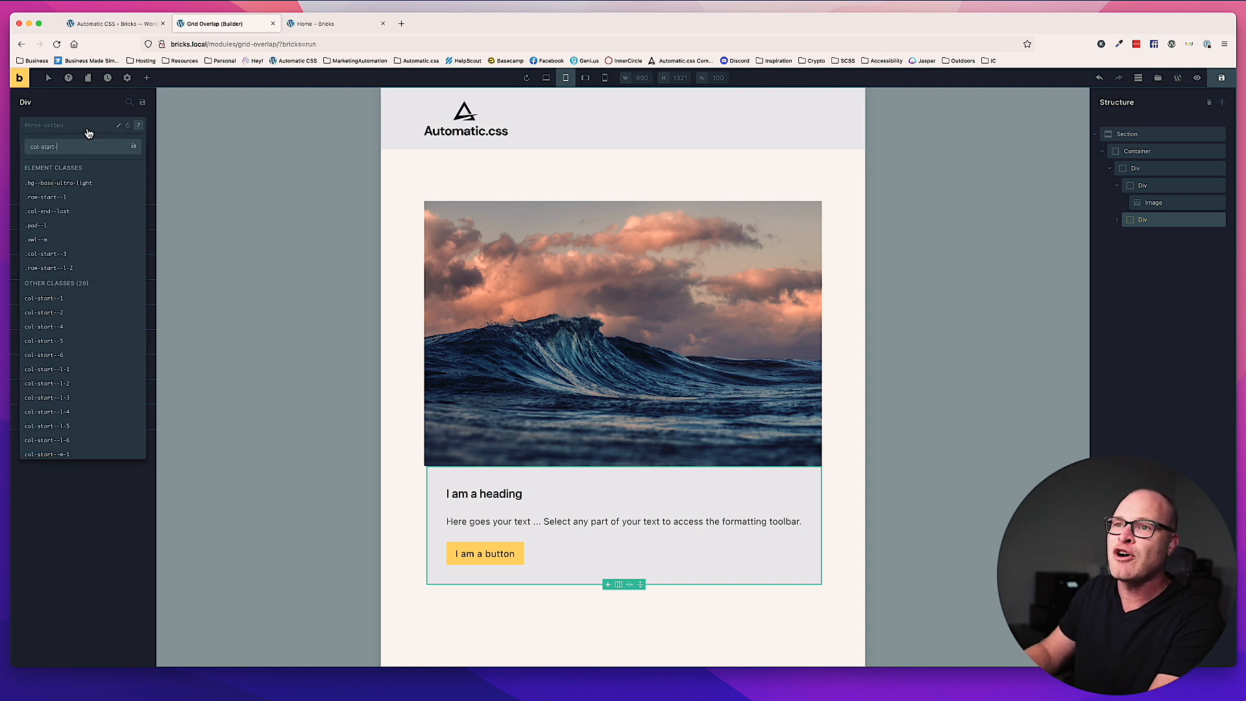
text(--l-1)
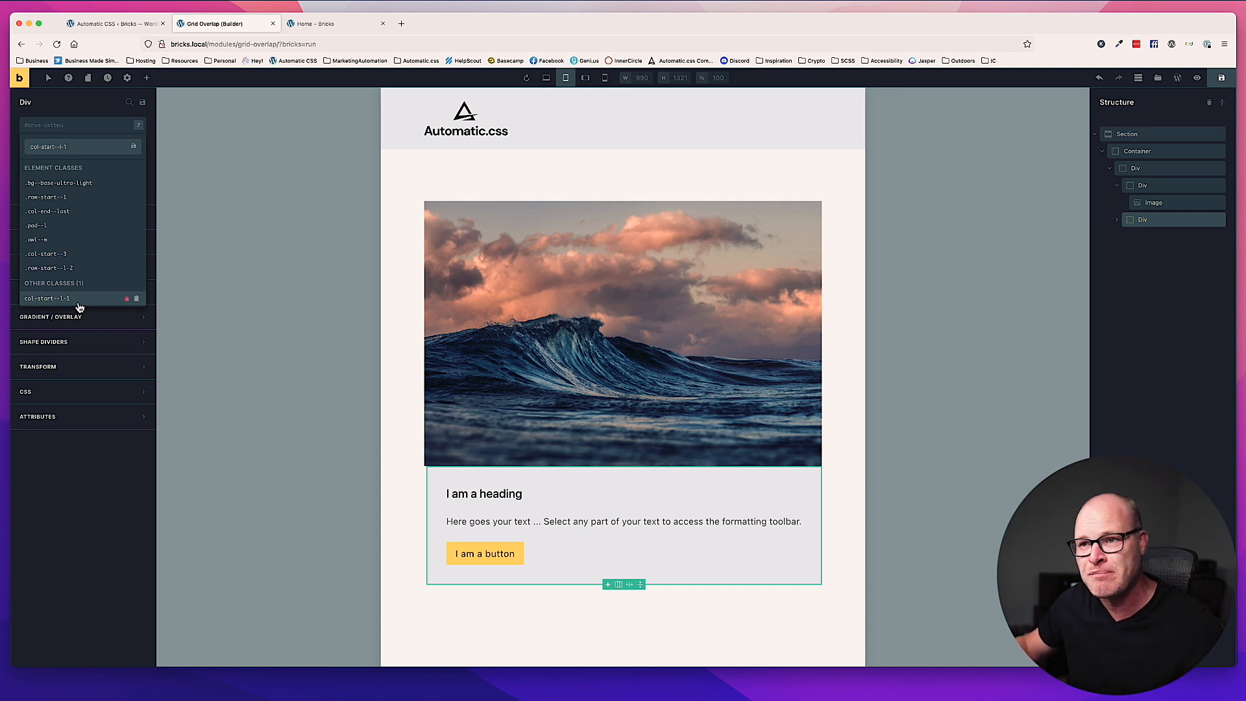
click(79, 300)
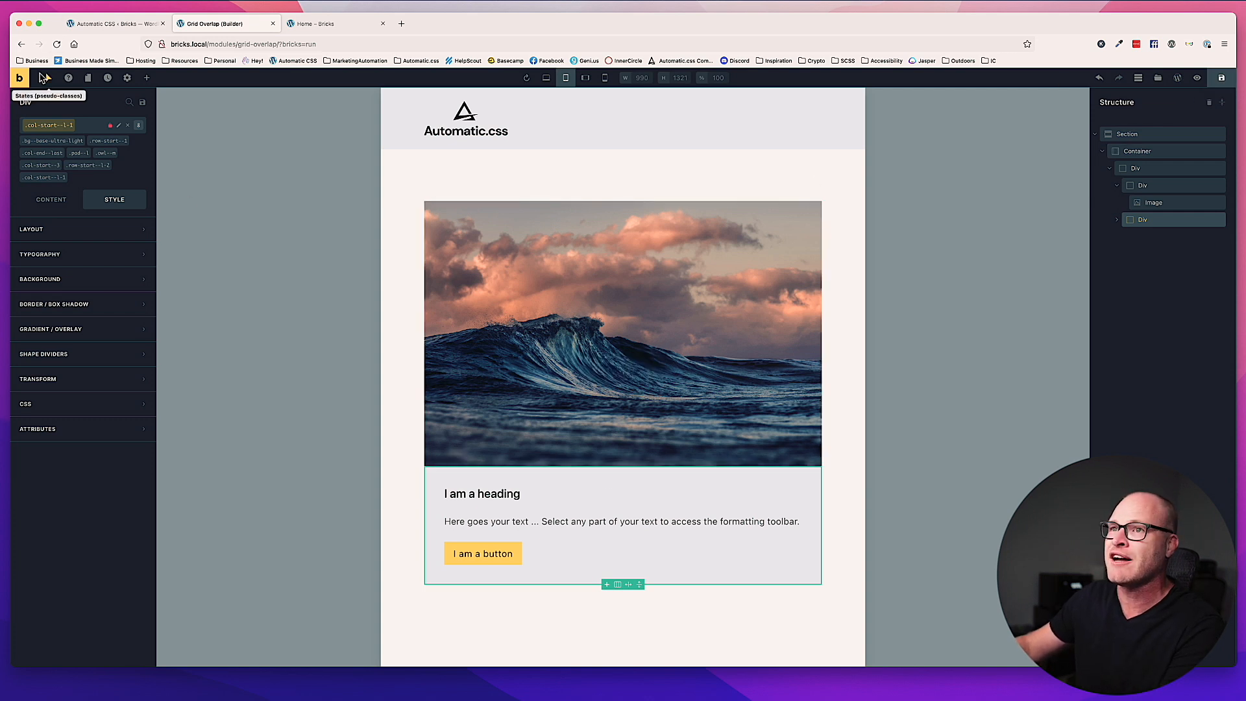
Open the Grid Overlap page's front end in a new tab and preview its layout in responsive design mode.
super+click(18, 79)
click(361, 23)
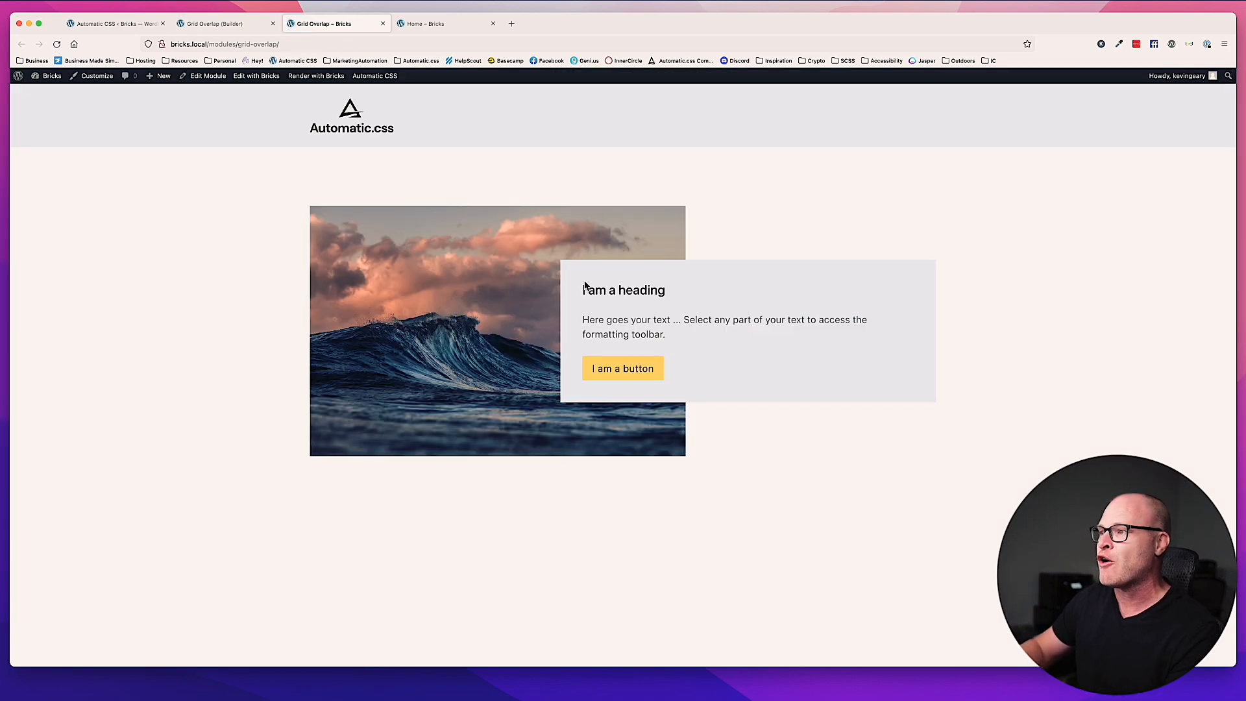
key(super+alt+m)
drag(924, 290, 1032, 317)
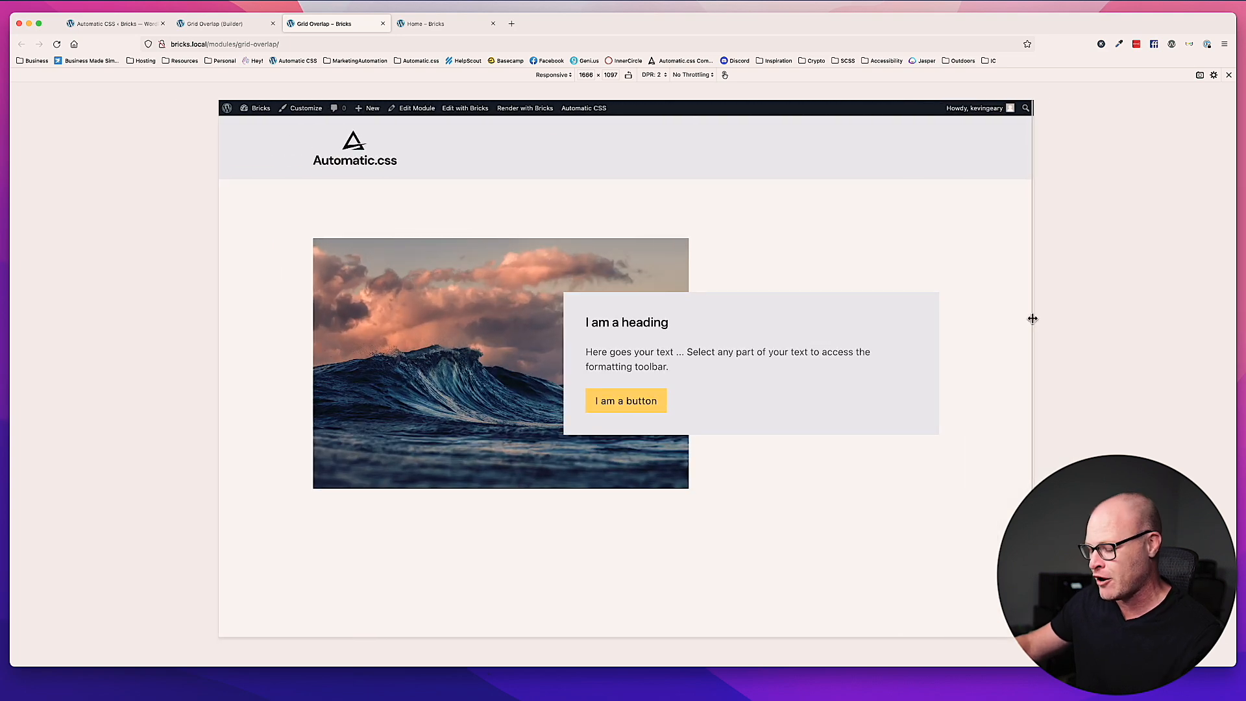
key(super+alt+m)
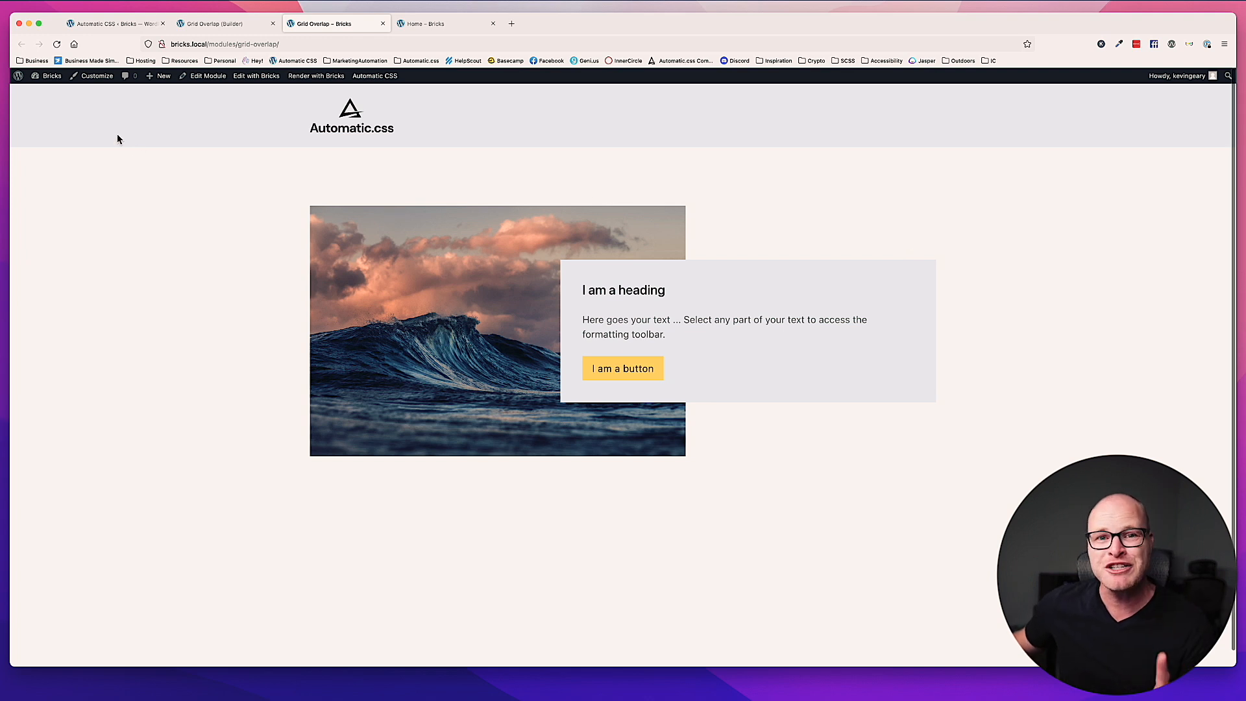
click(49, 91)
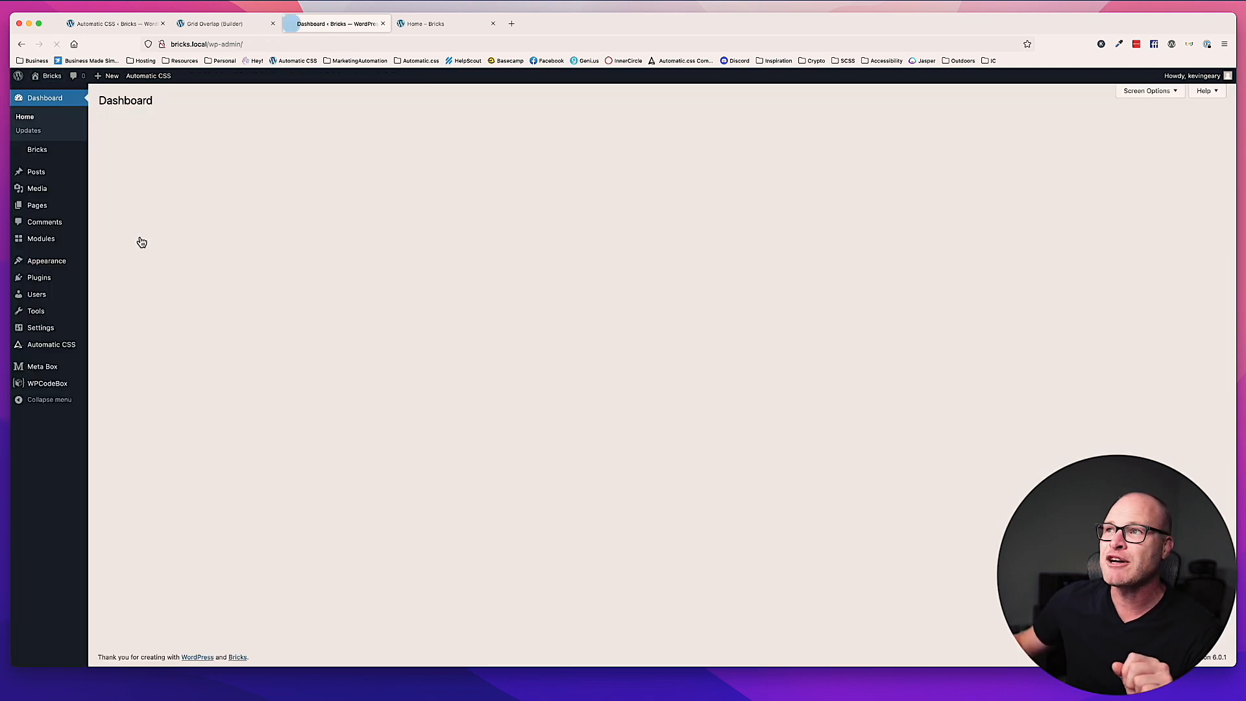
click(21, 44)
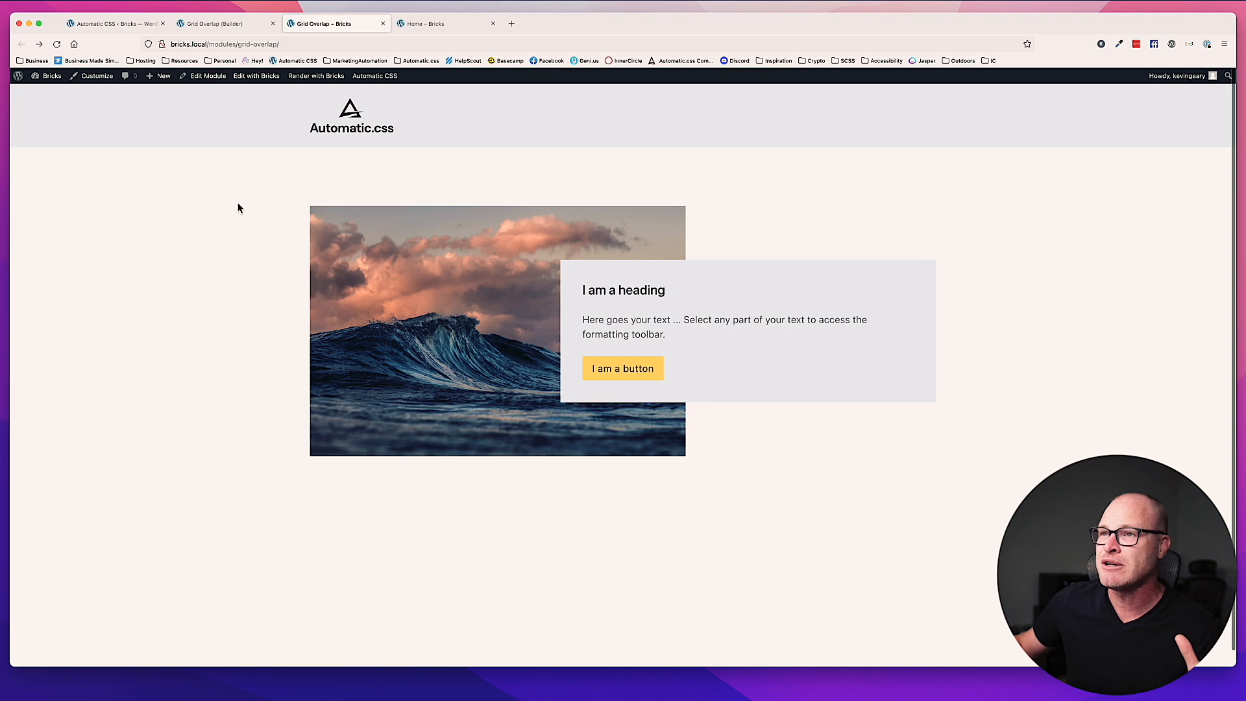
Return to the Grid Overlap builder and open the theme styles settings.
click(232, 24)
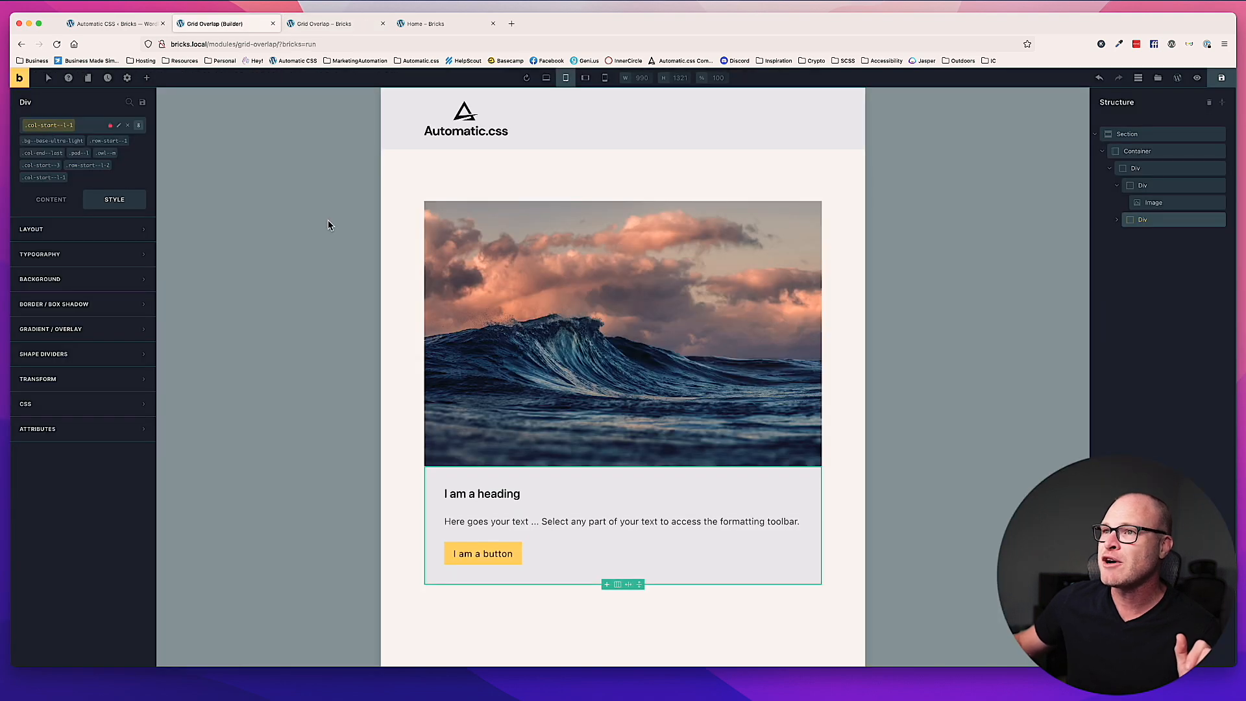
click(128, 78)
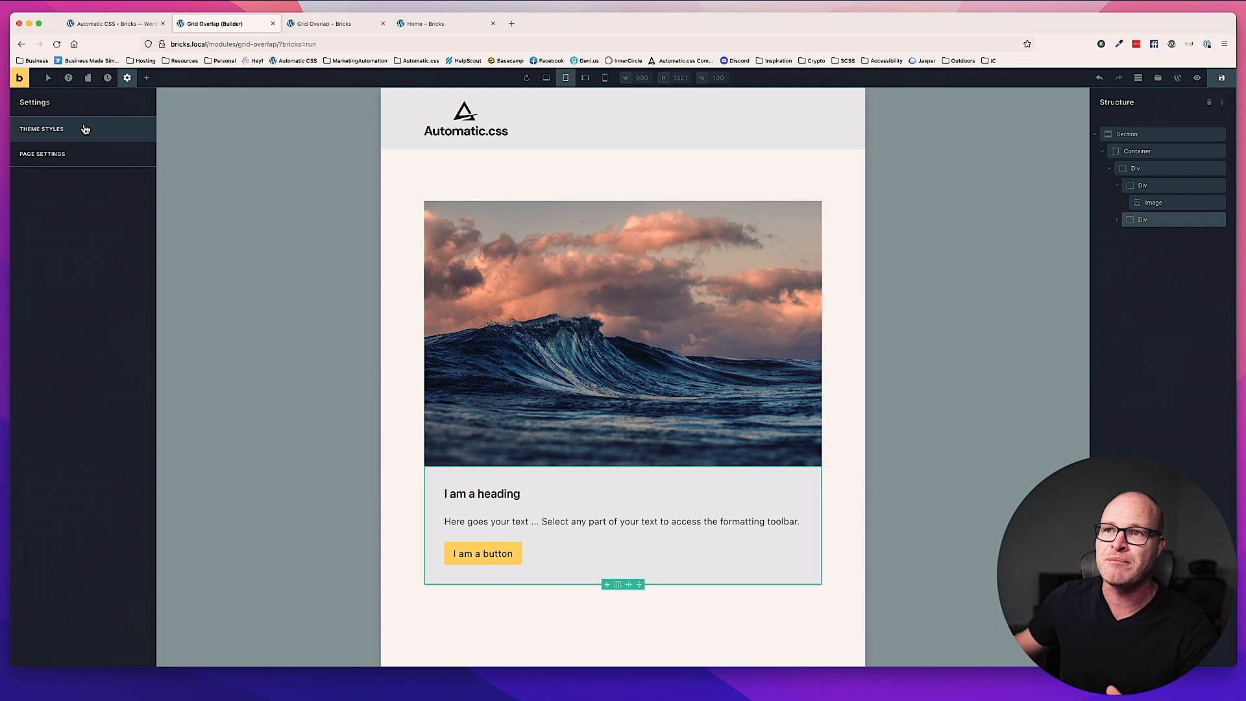
click(40, 130)
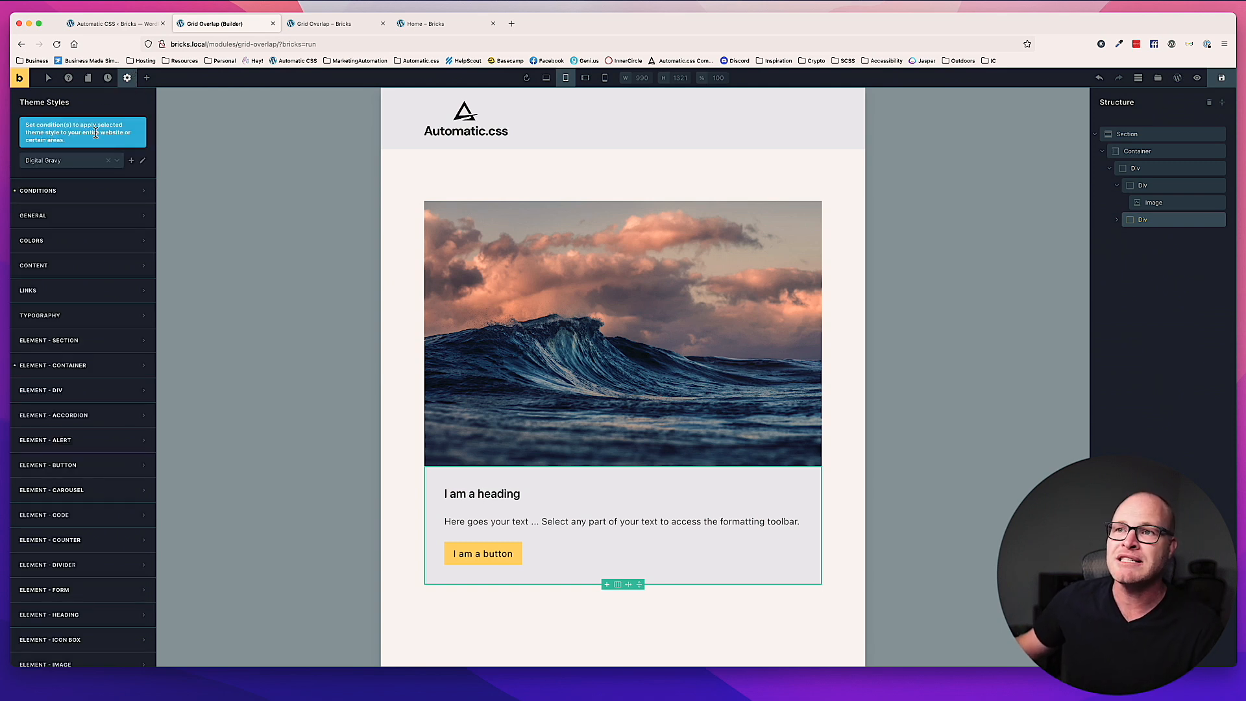
Remove the bg--base-ultra-light class from the content div and add a new class named custom-class.
click(565, 490)
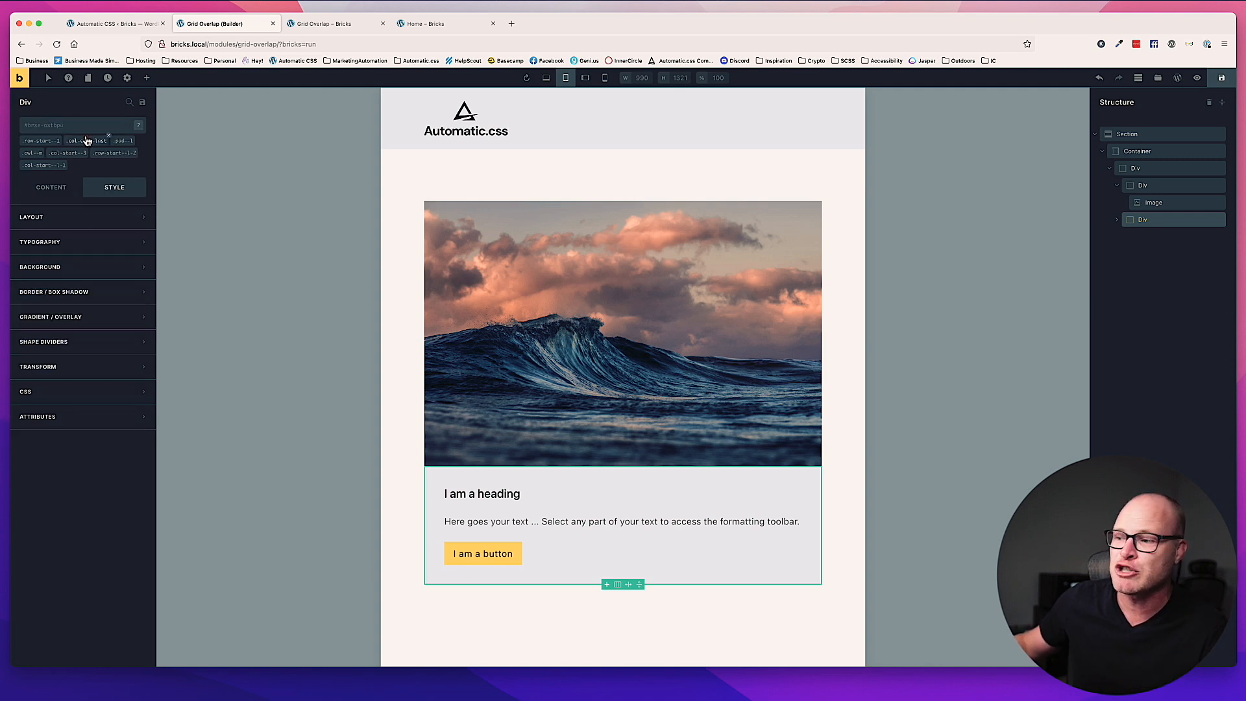
click(85, 136)
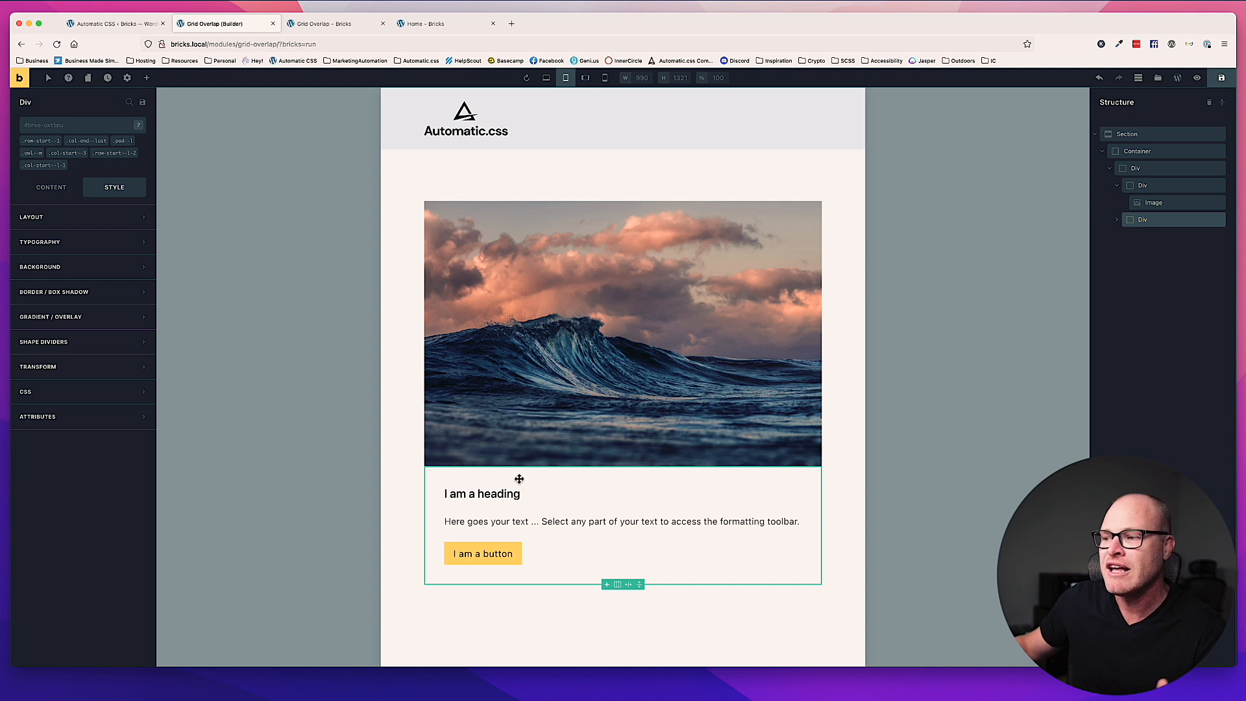
click(74, 128)
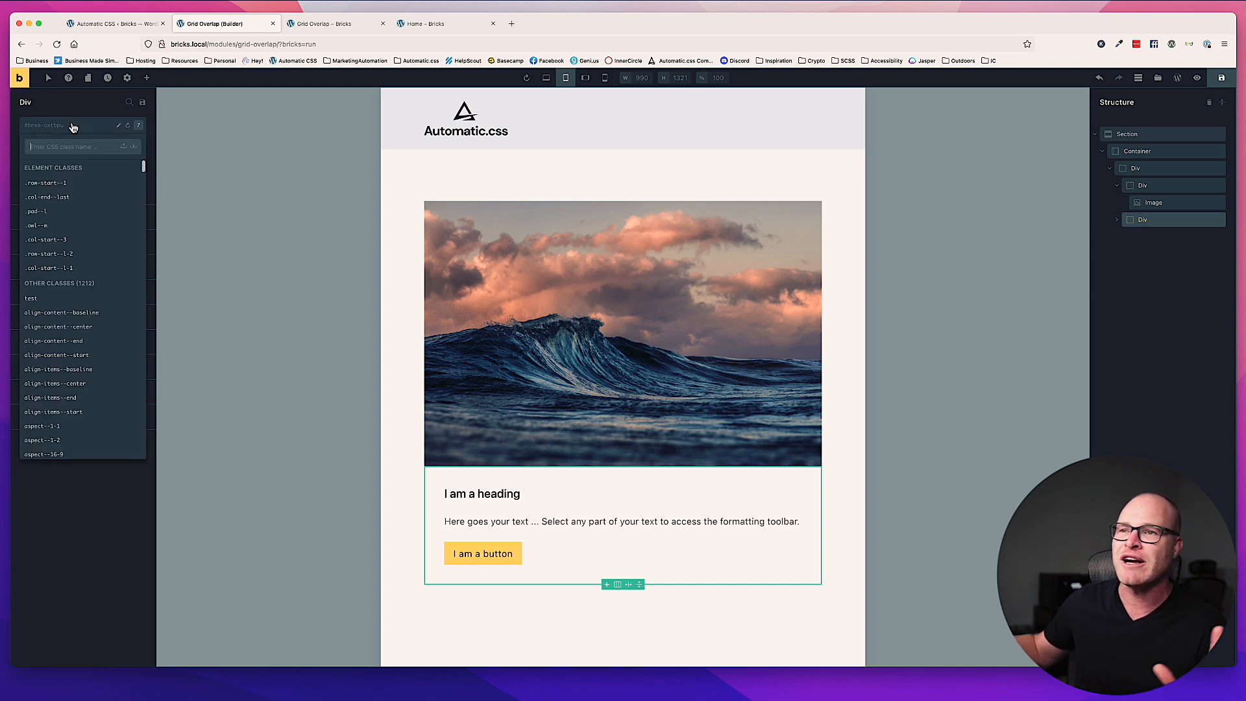
text(custom)
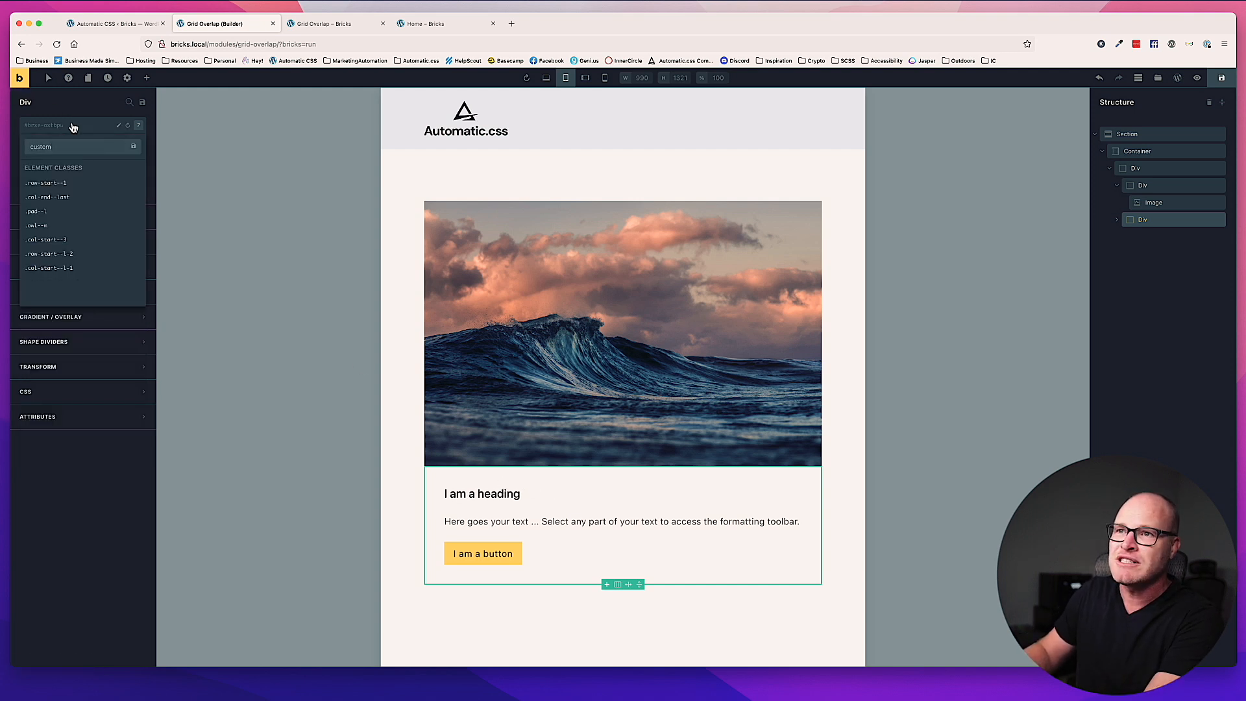
text(-class)
key(Return)
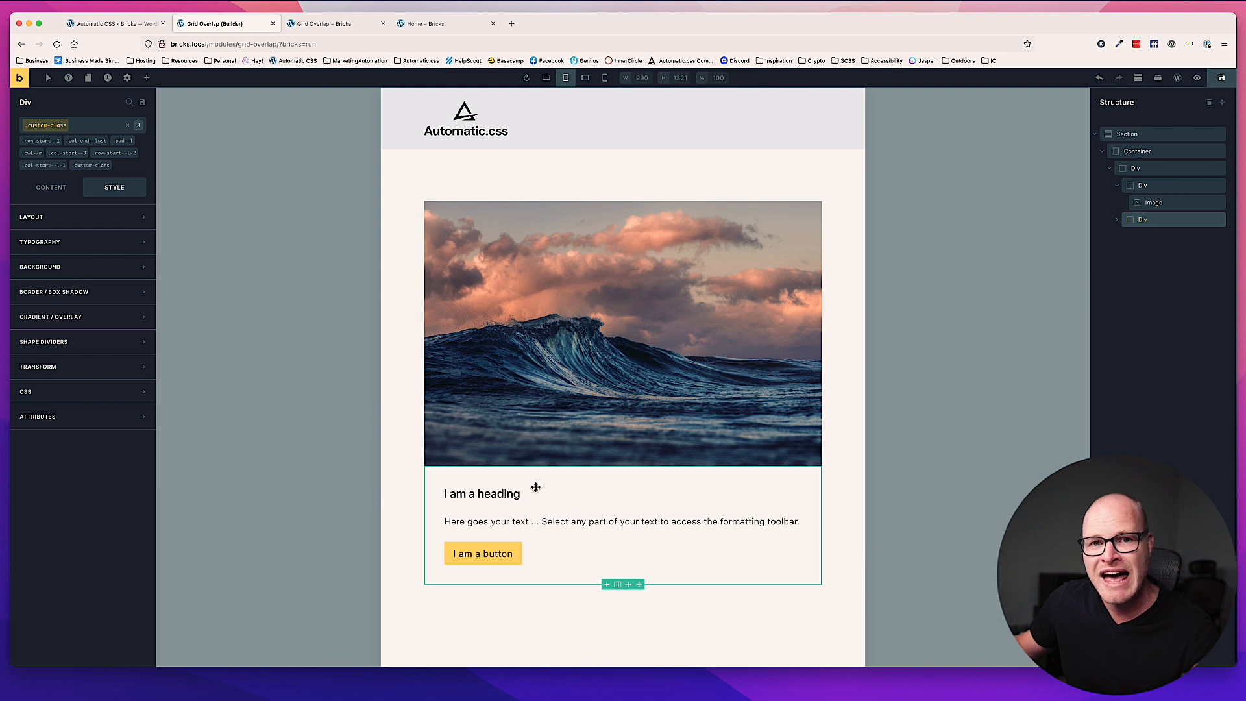
Open the background color picker for custom-class and browse the Primary and ACSS Global palettes.
click(74, 269)
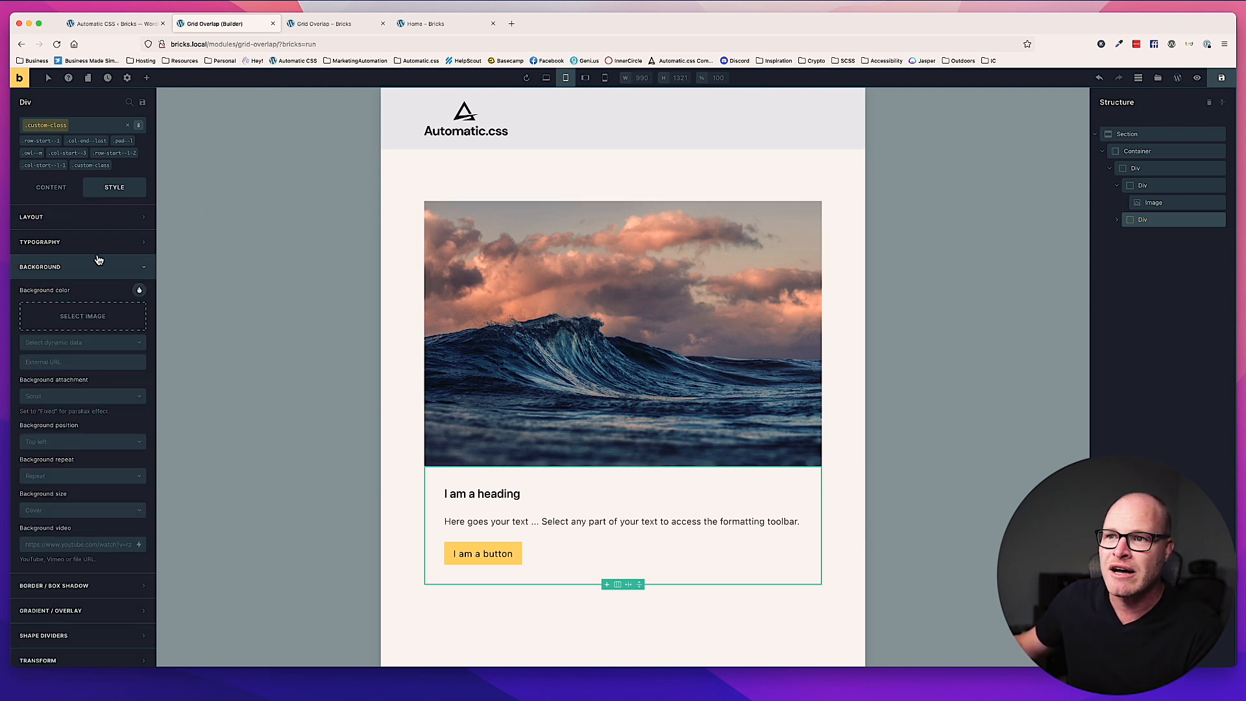
click(139, 293)
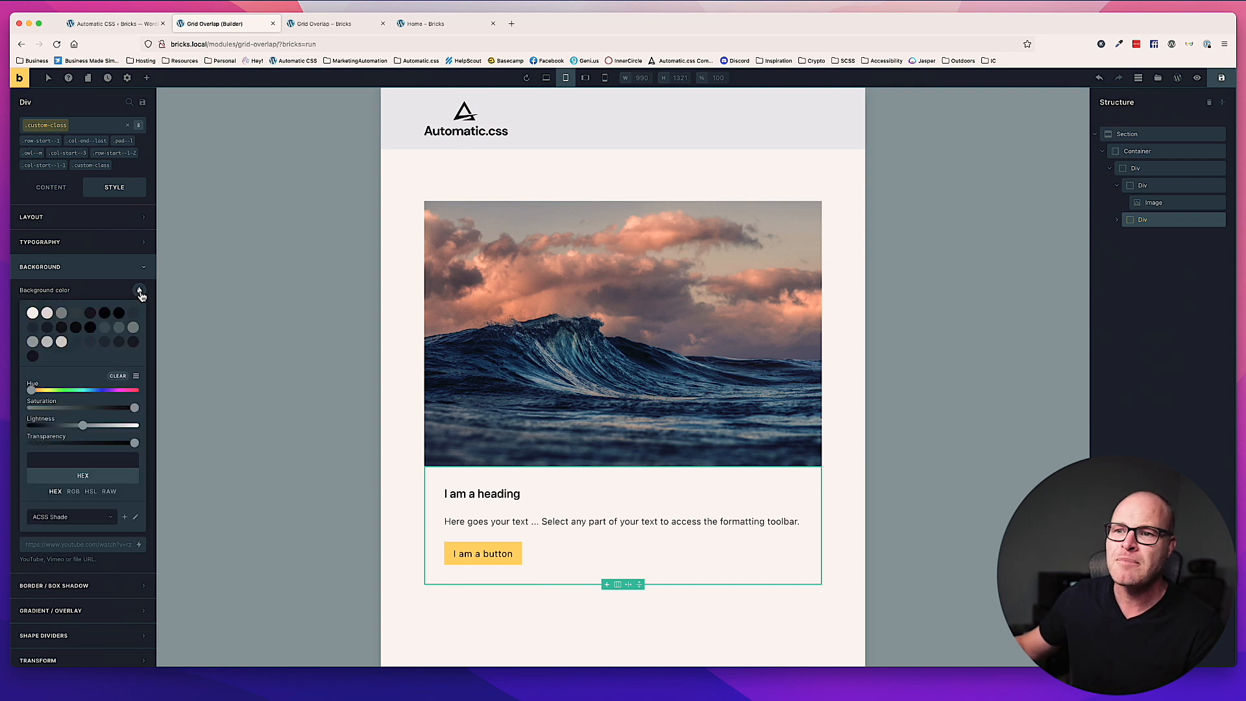
click(81, 520)
scroll(78, 558, down, 1)
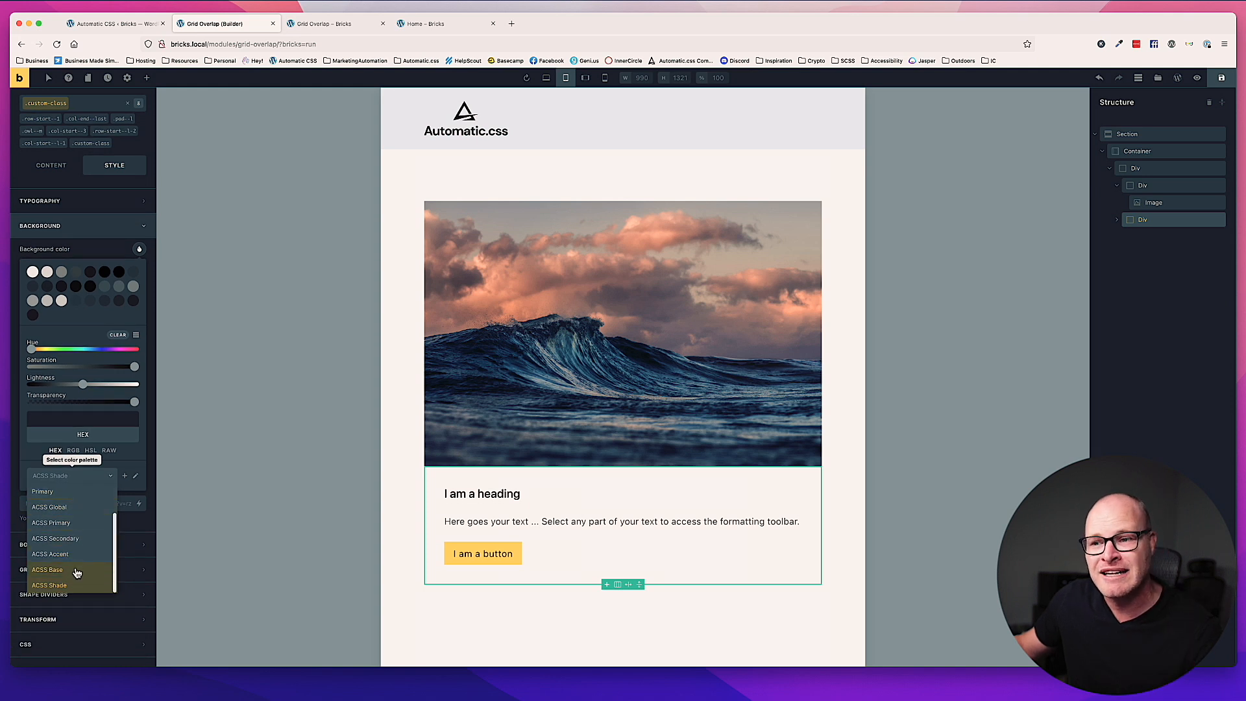
click(69, 495)
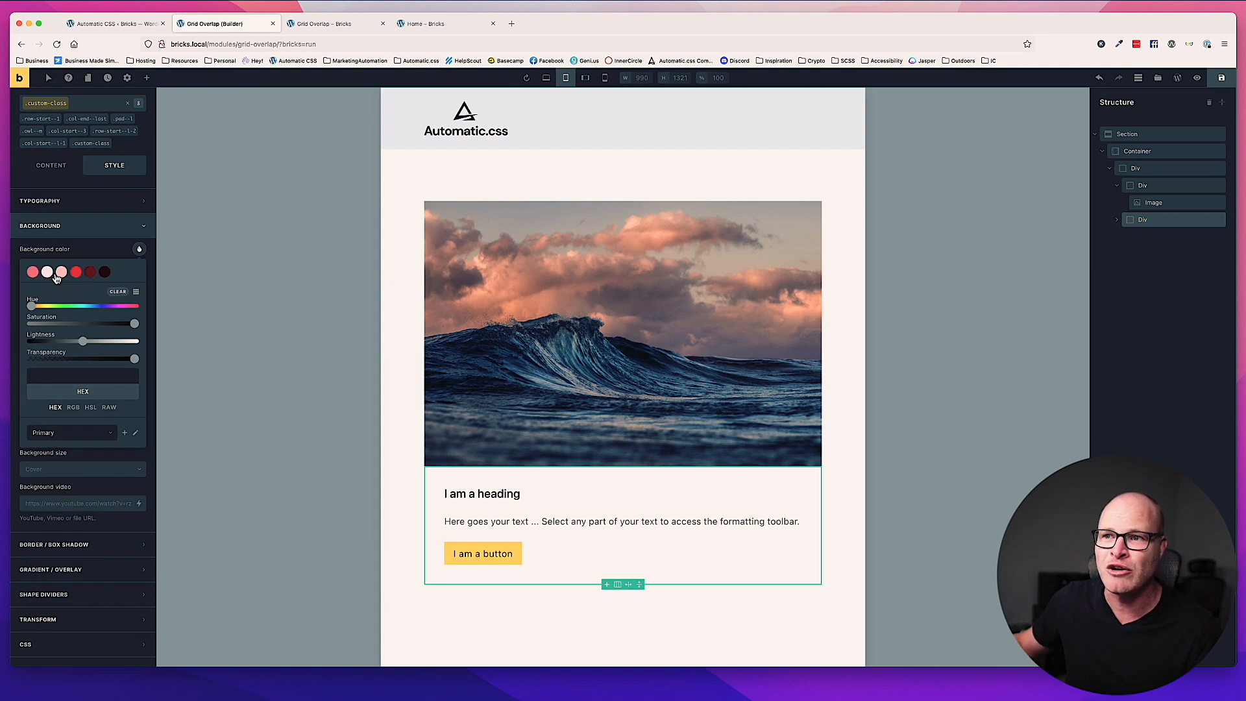
click(72, 433)
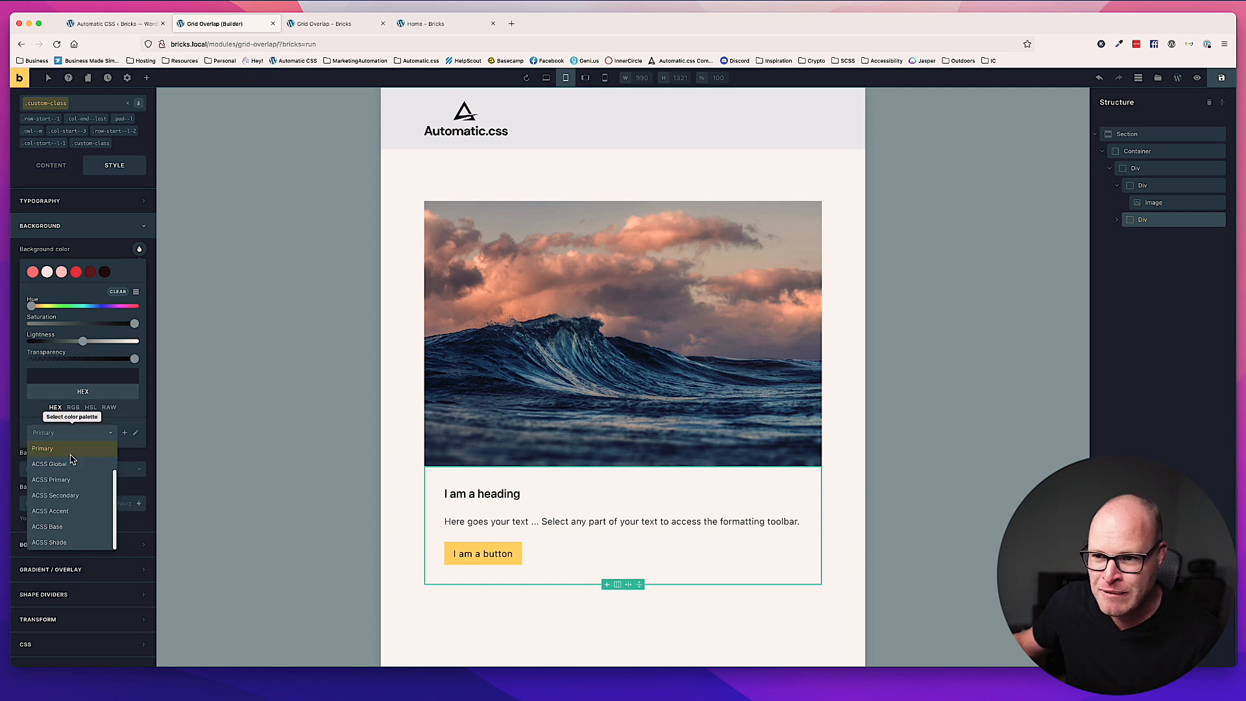
click(70, 461)
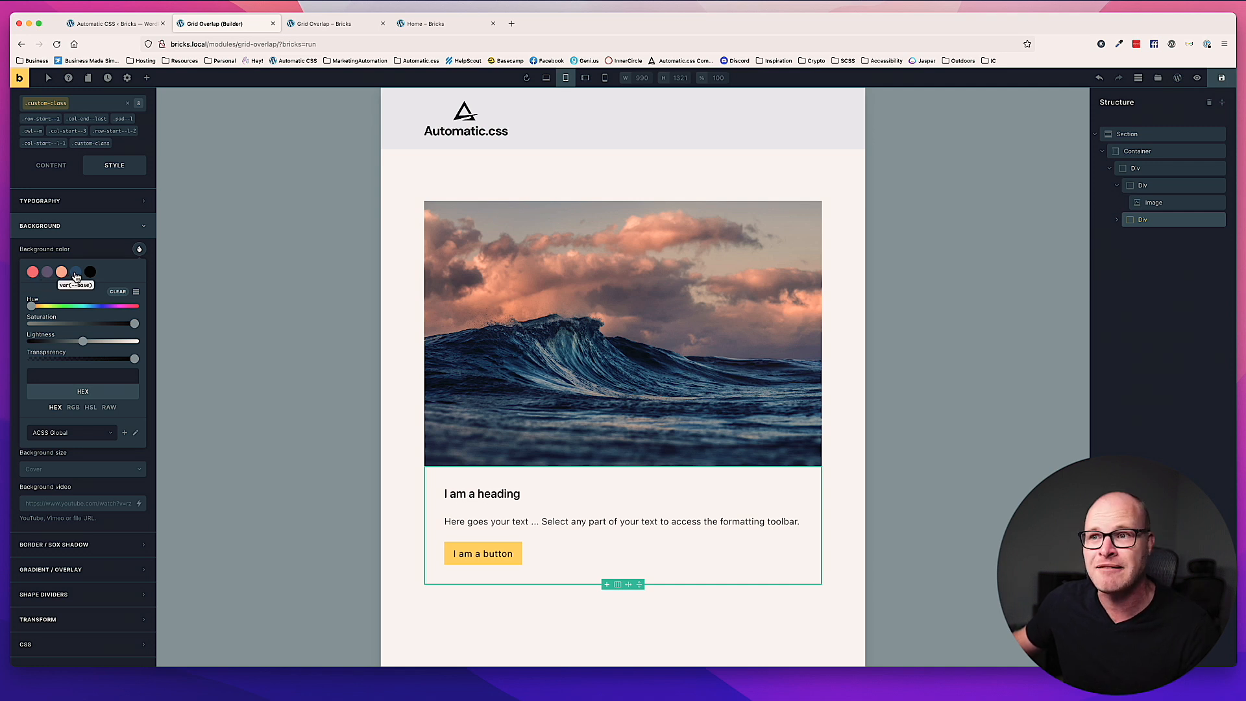
Browse the ACSS Primary, ACSS Secondary and ACSS Accent palettes in the background color picker.
click(75, 434)
click(69, 482)
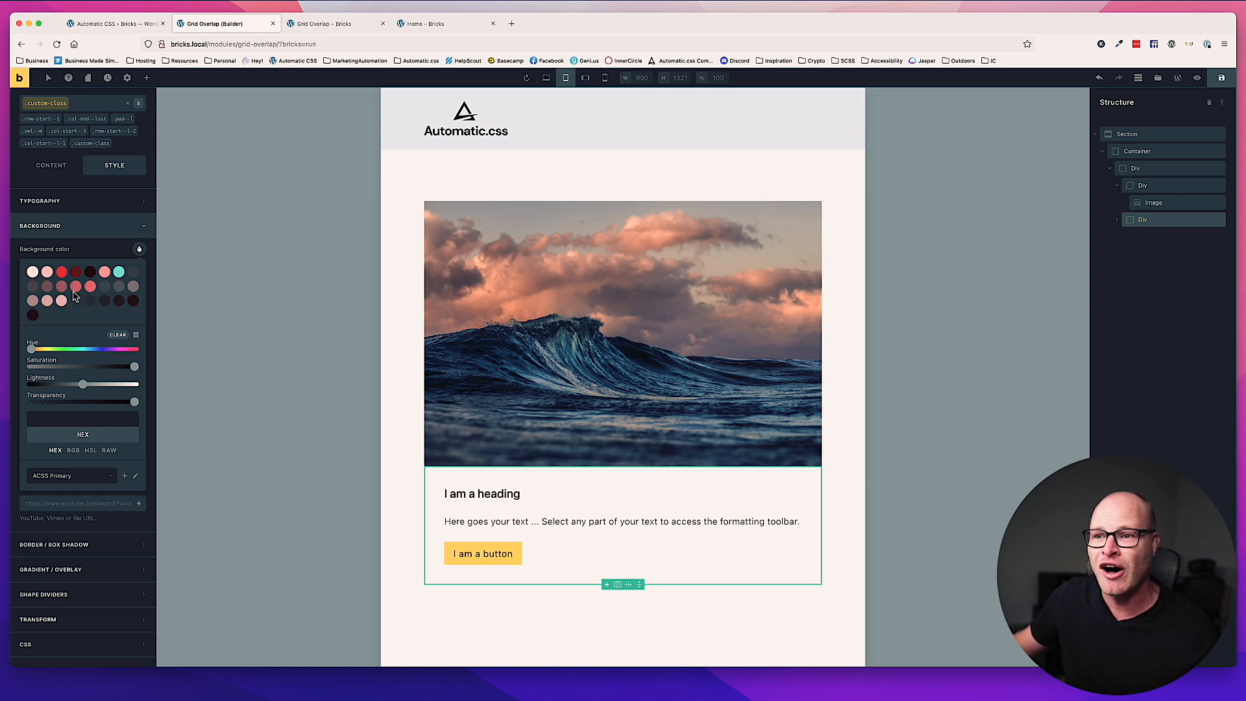
click(62, 476)
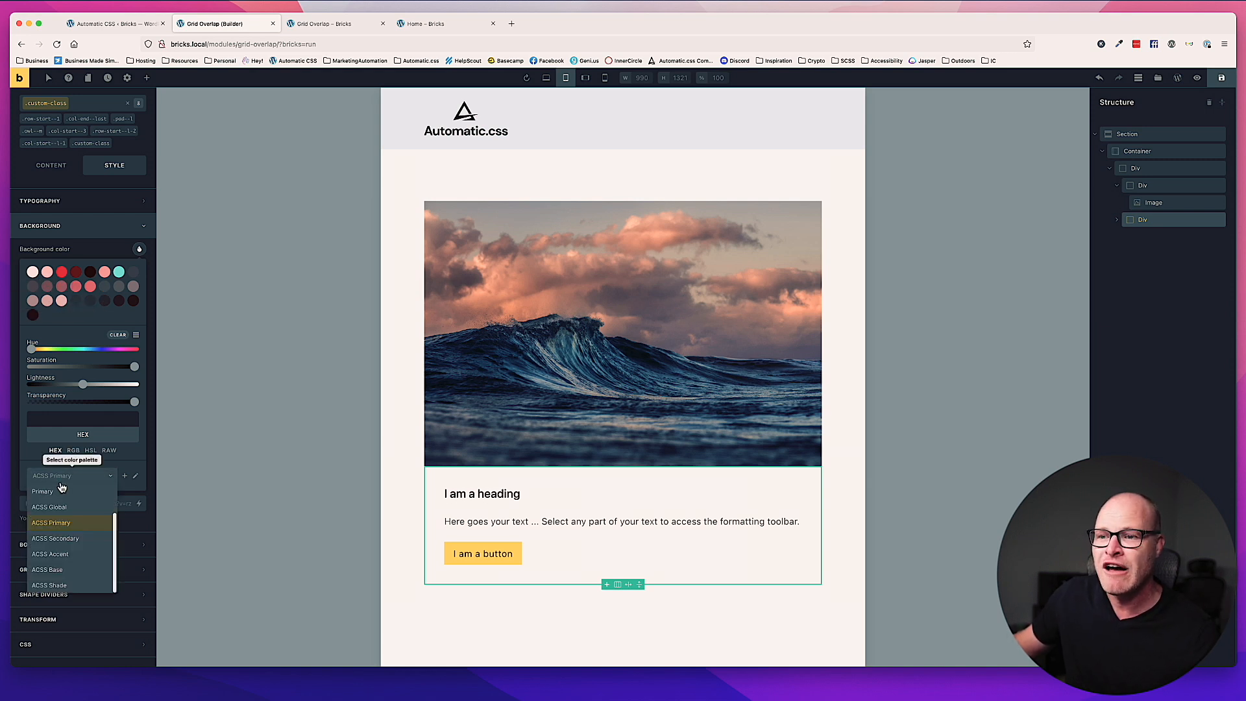
click(58, 539)
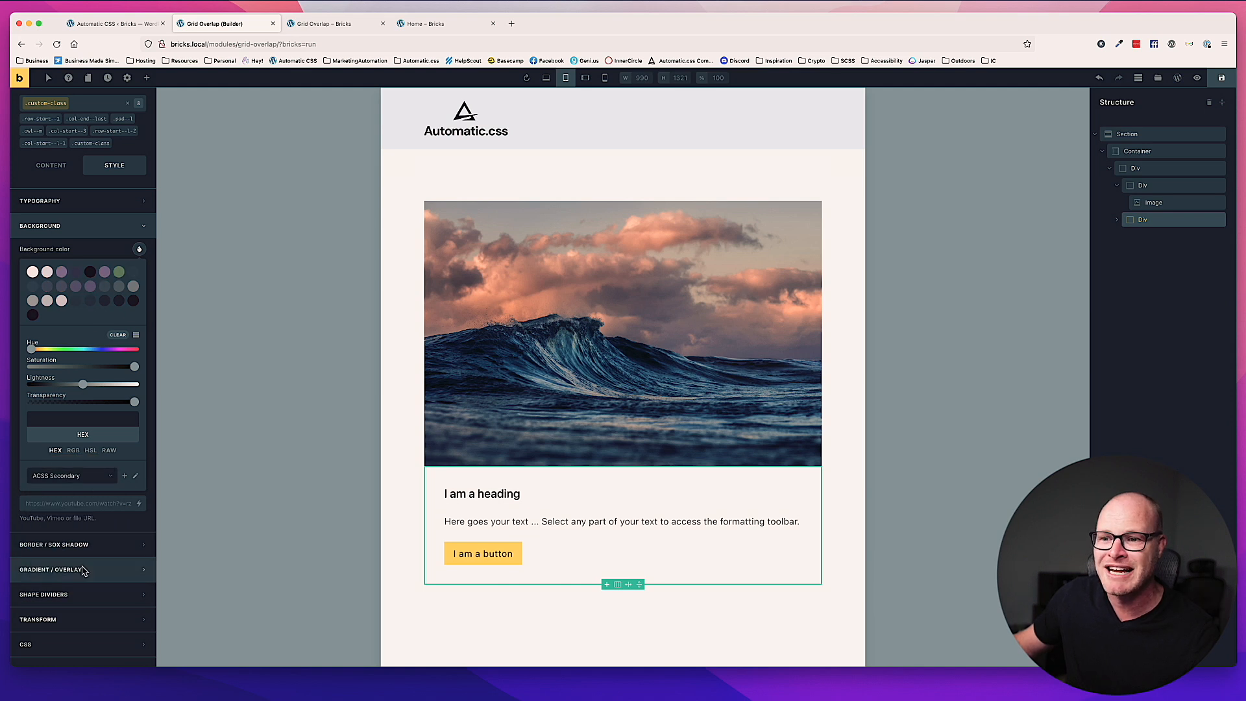
click(69, 476)
click(65, 555)
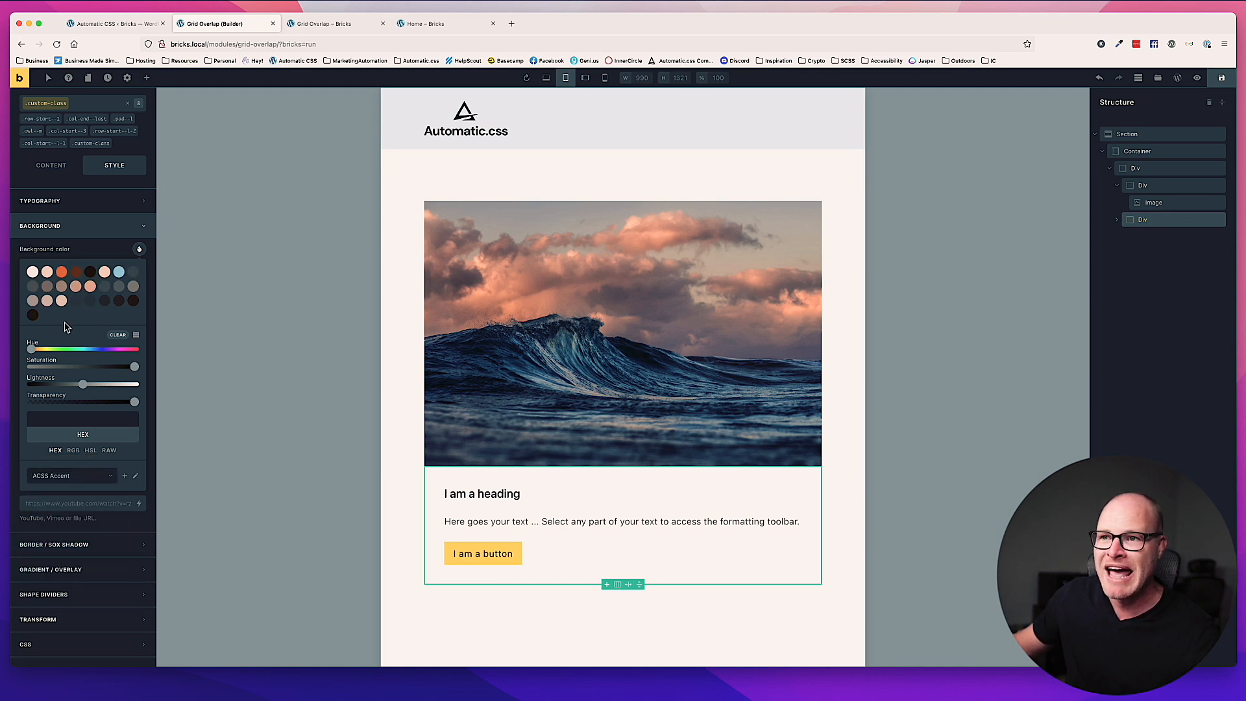
Set the background color of custom-class to var(--base-ultra-light) from the ACSS Base palette.
click(70, 476)
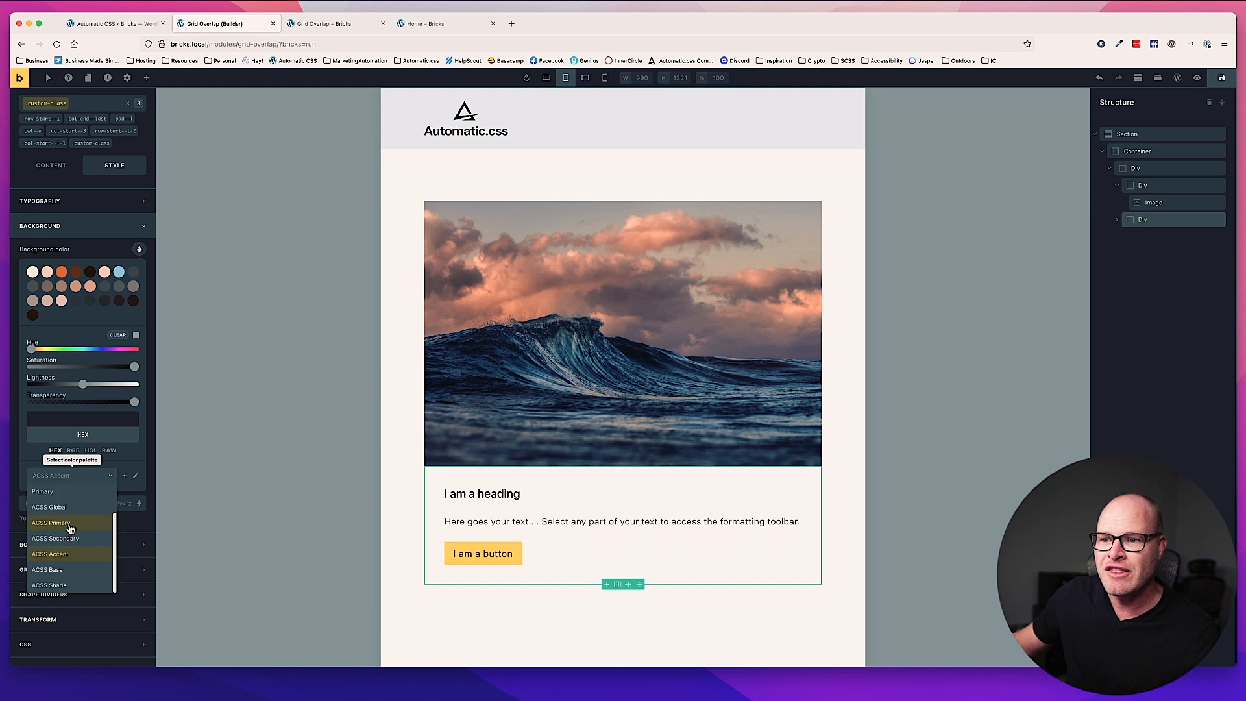
click(66, 570)
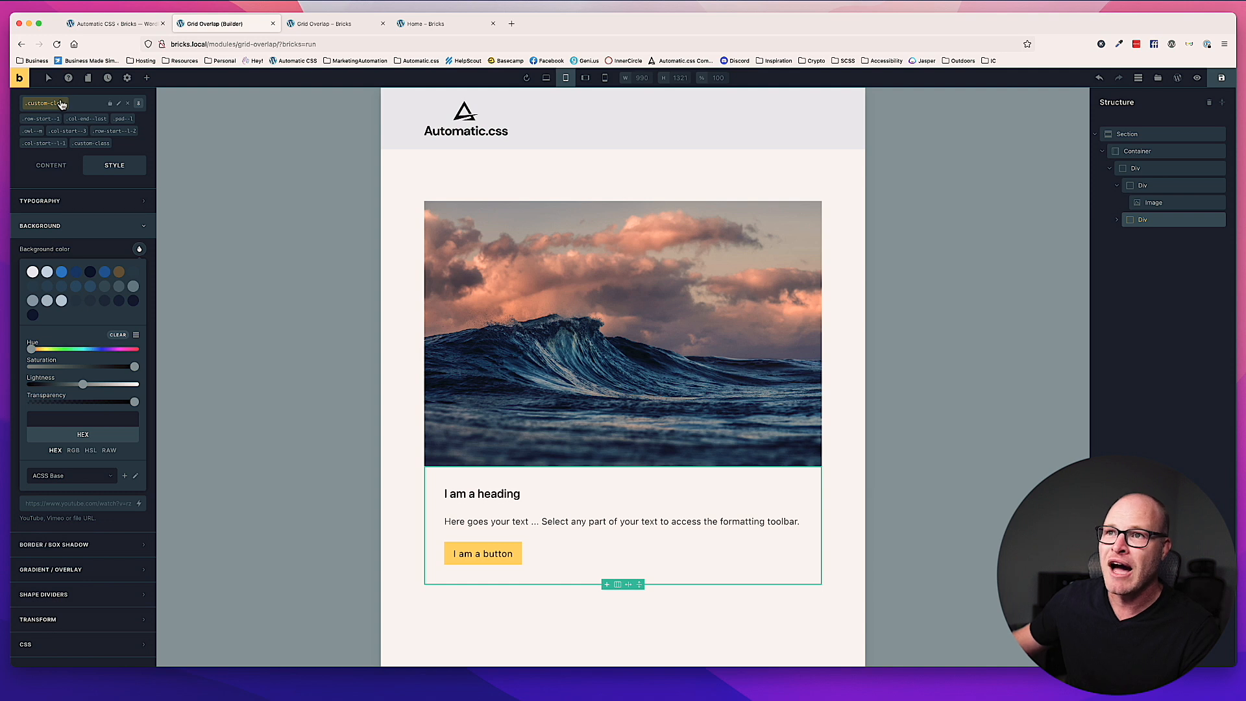
click(33, 272)
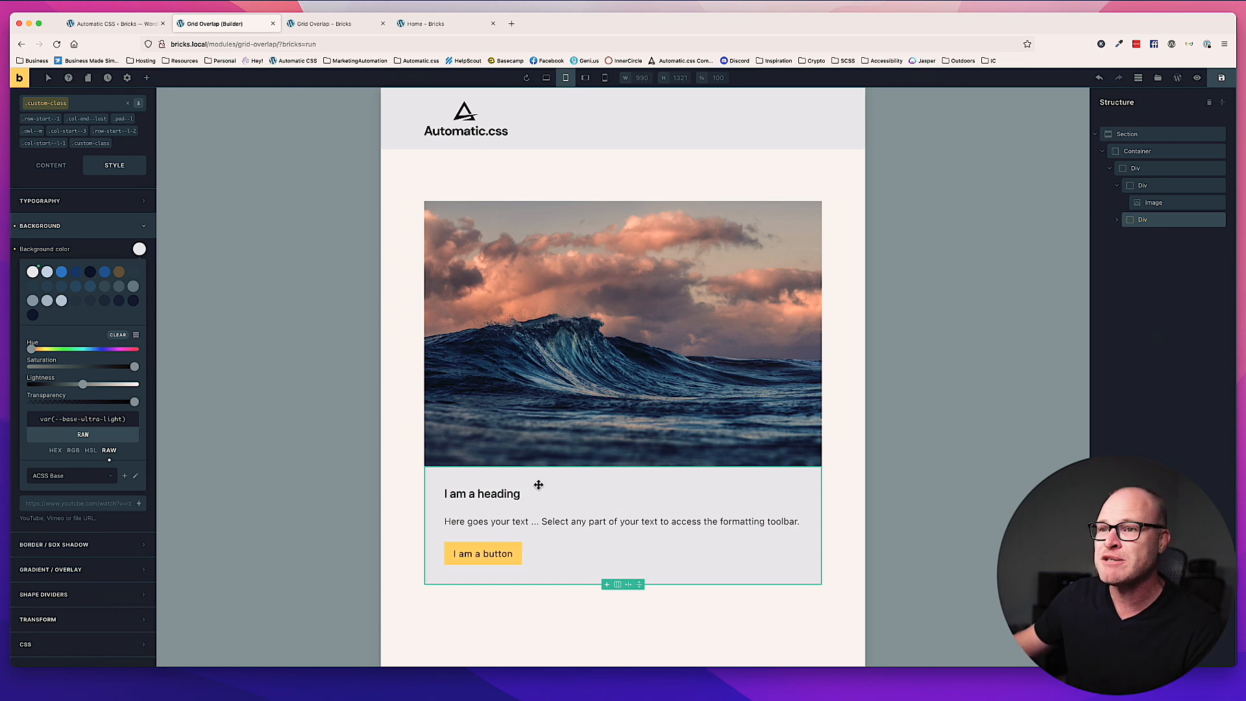
Change the Base brand color to the green #8FB03A in the Automatic.css color settings and save the changes.
click(116, 26)
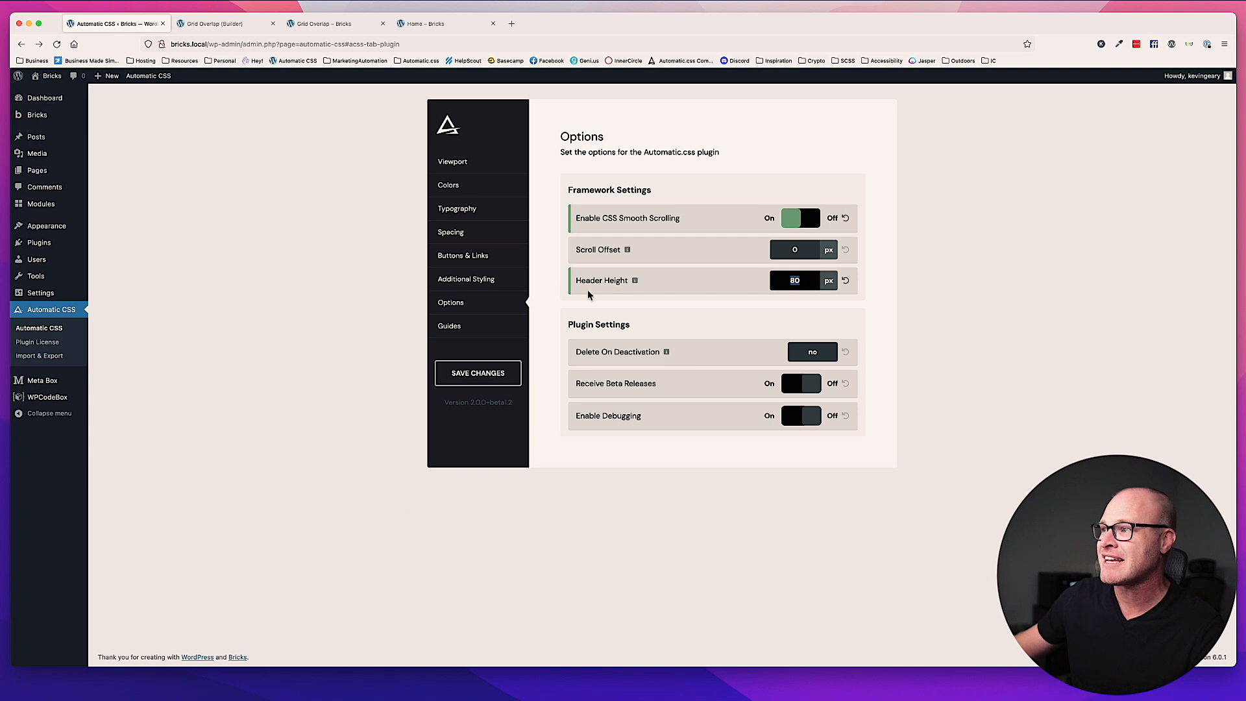
click(475, 192)
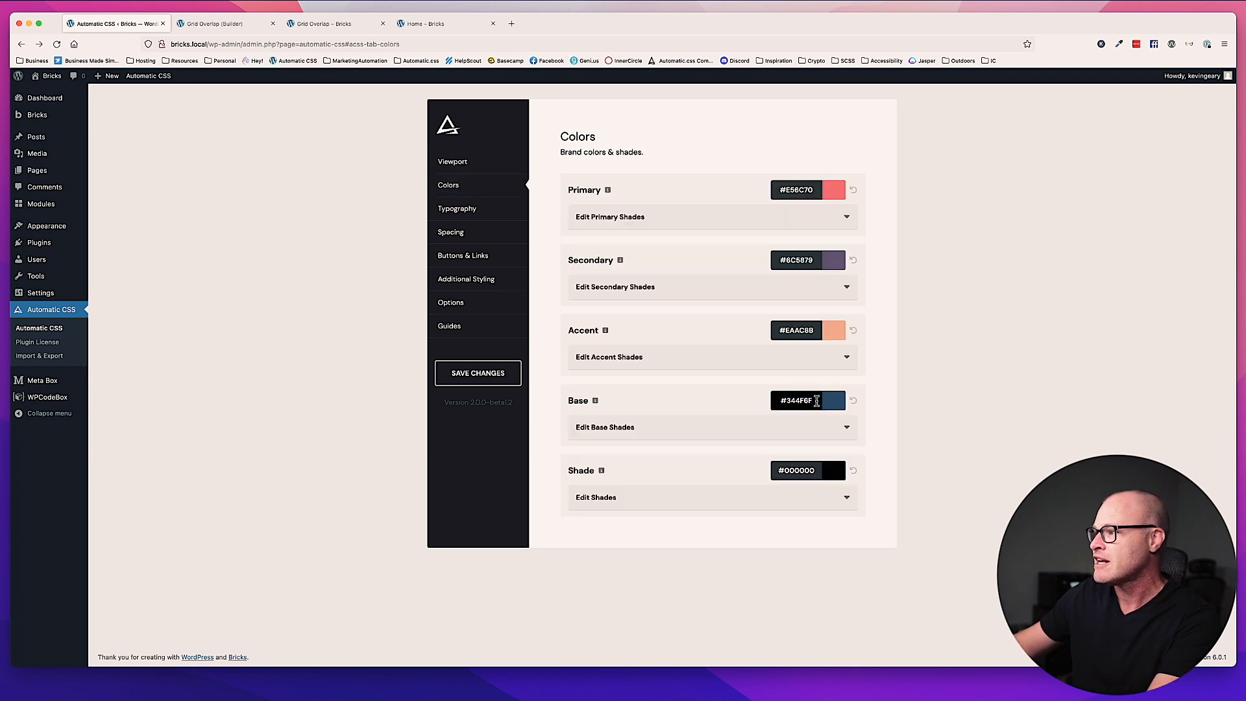
click(819, 400)
click(797, 434)
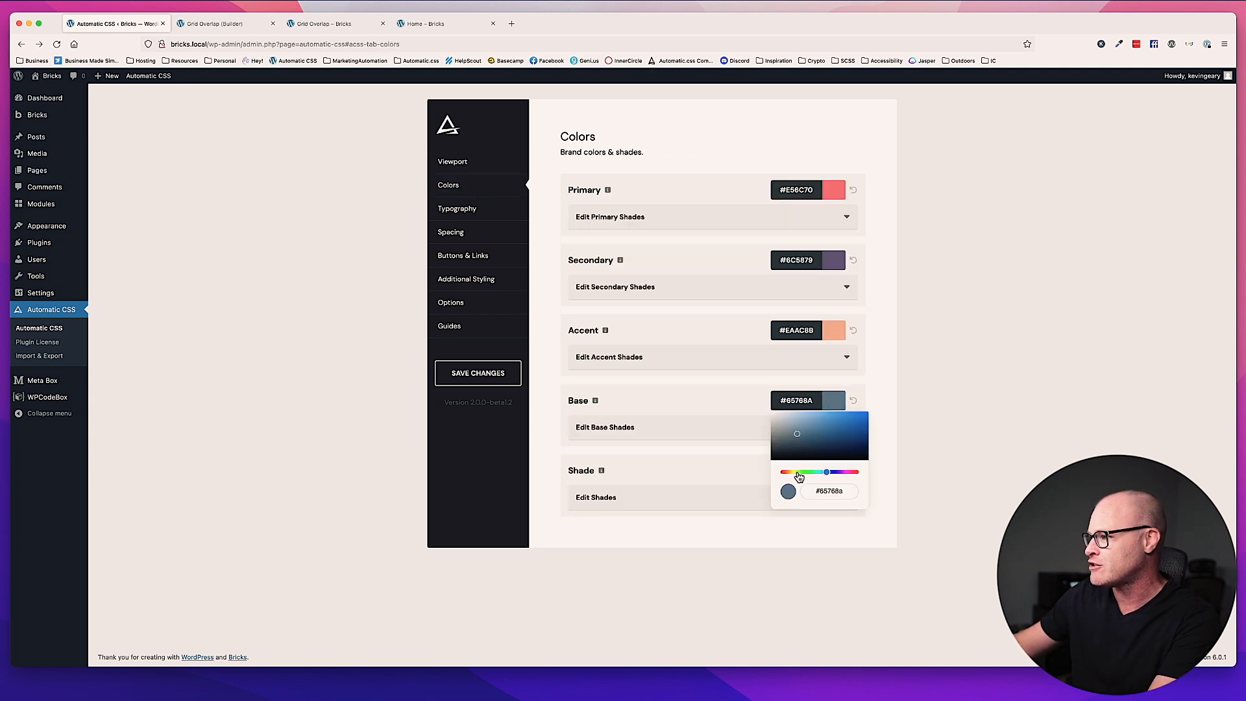
click(799, 477)
drag(831, 447, 836, 426)
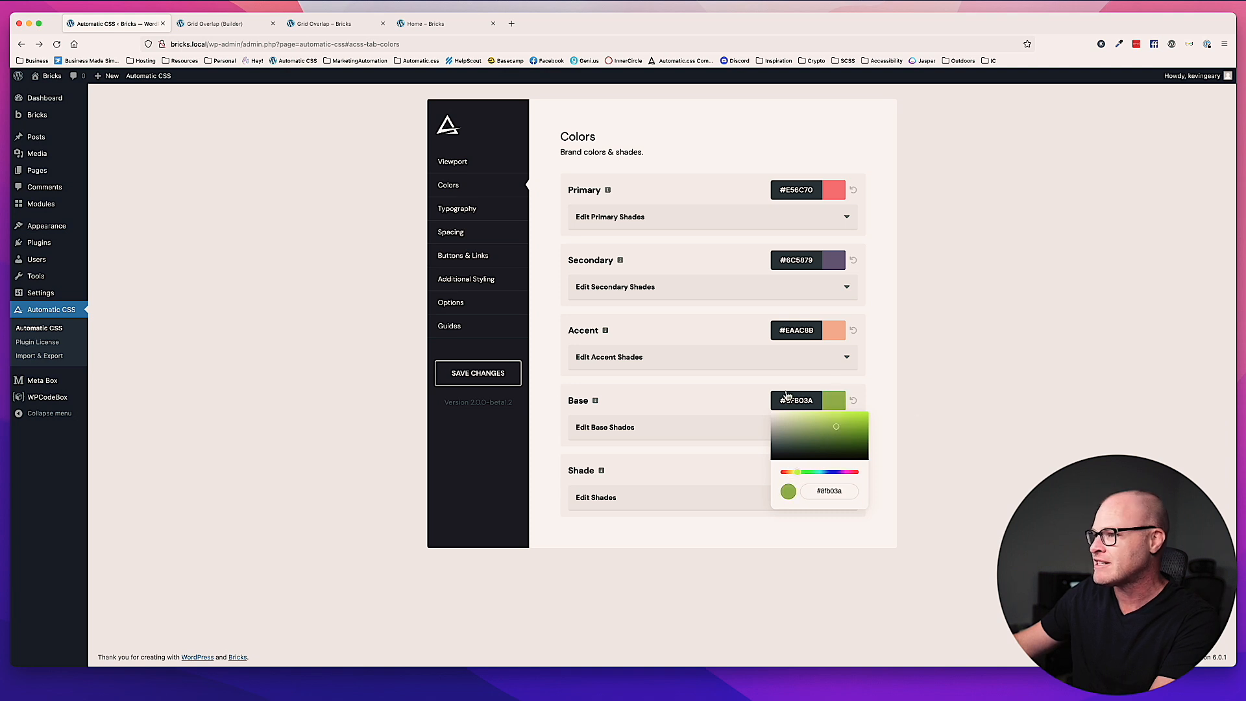
click(483, 376)
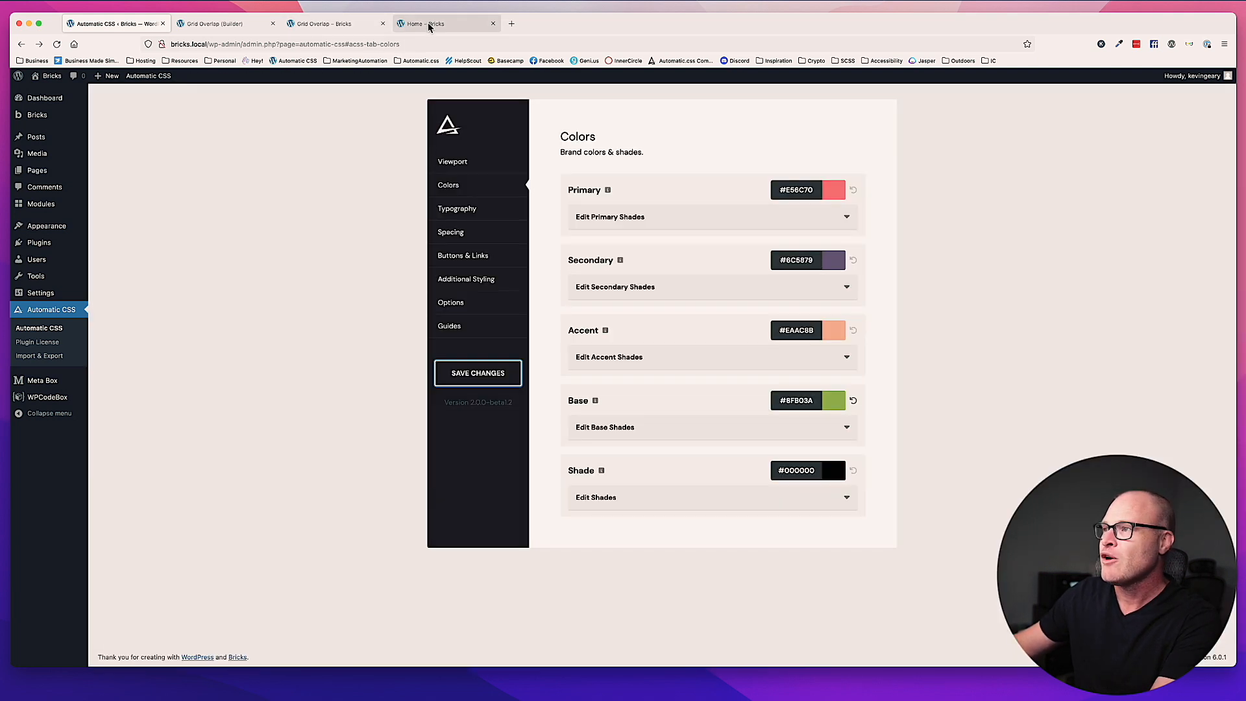
Check the new base color on the Grid Overlap front-end page.
click(427, 23)
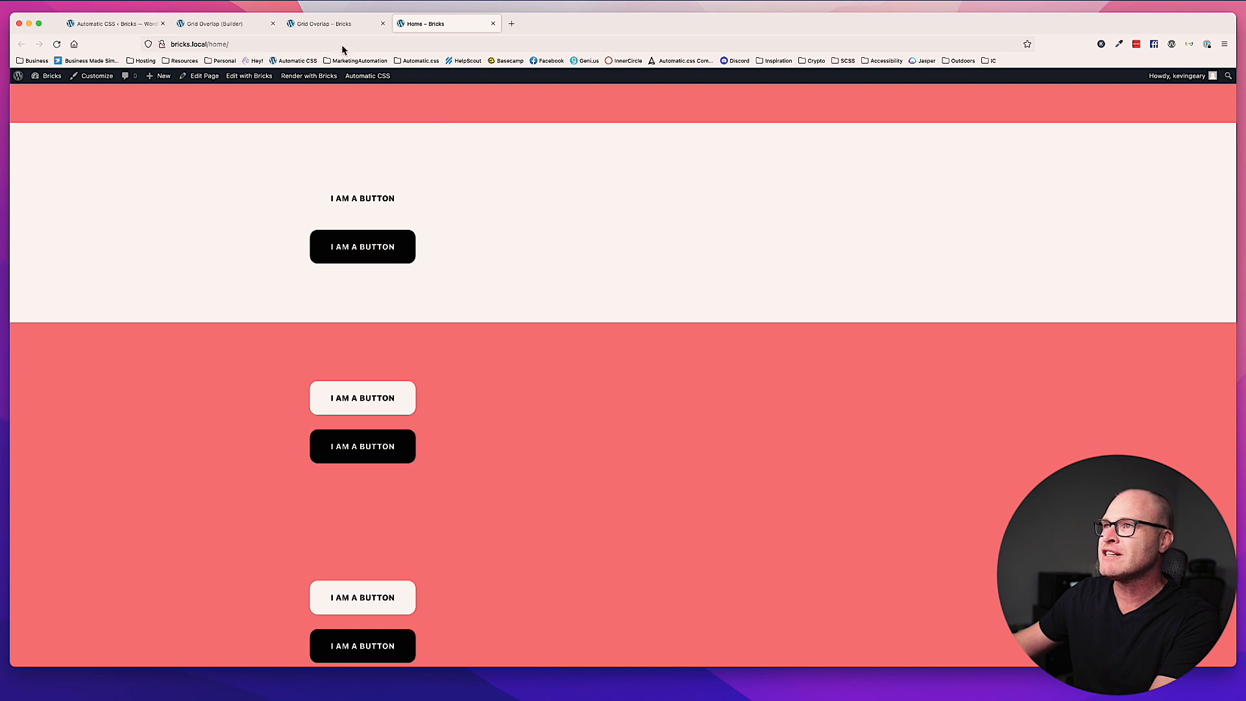
click(342, 23)
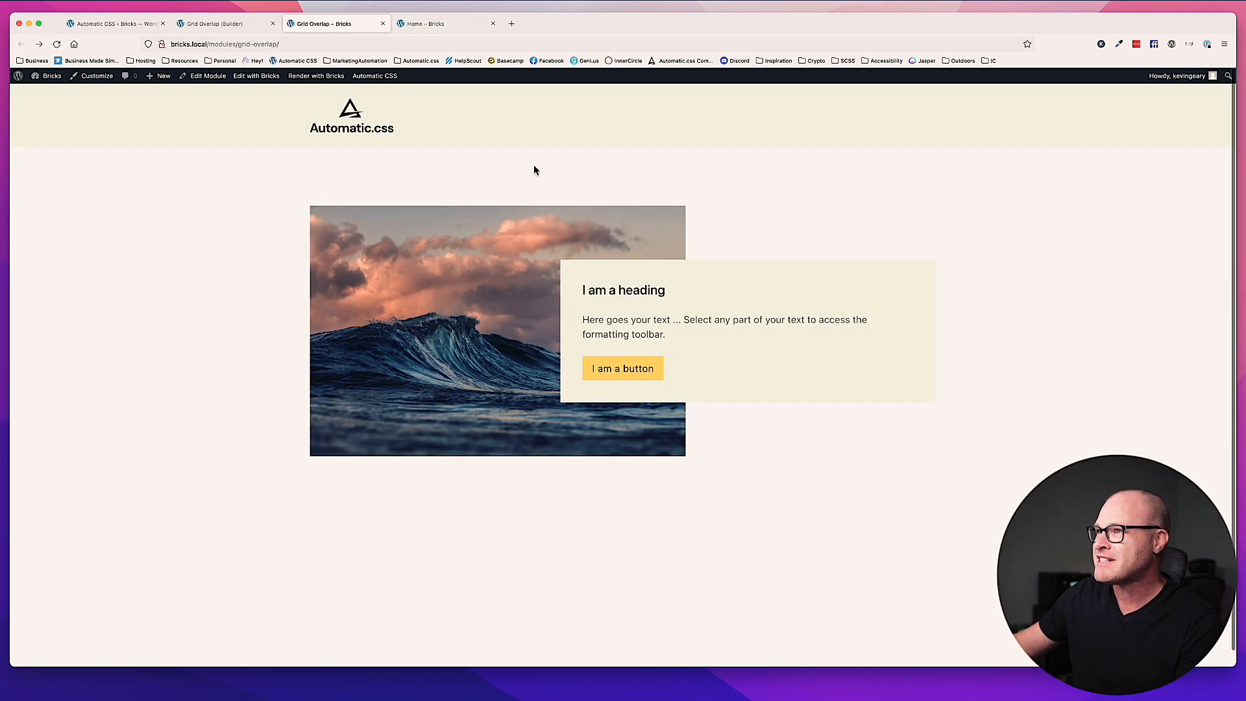